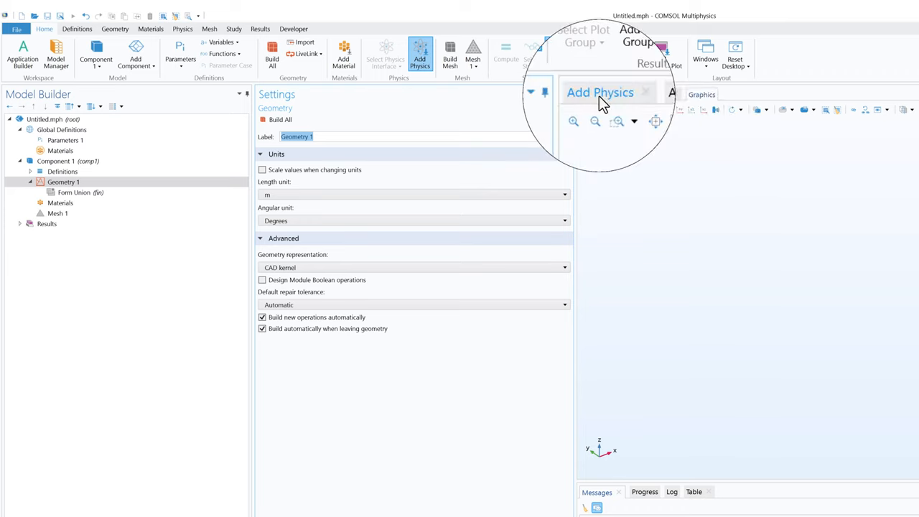
# Add the Magnetomechanics, No Currents multiphysics interface from Structural Mechanics' Electromagnetics-Structure Interaction branch to Component 1.
pyautogui.click(599, 94)
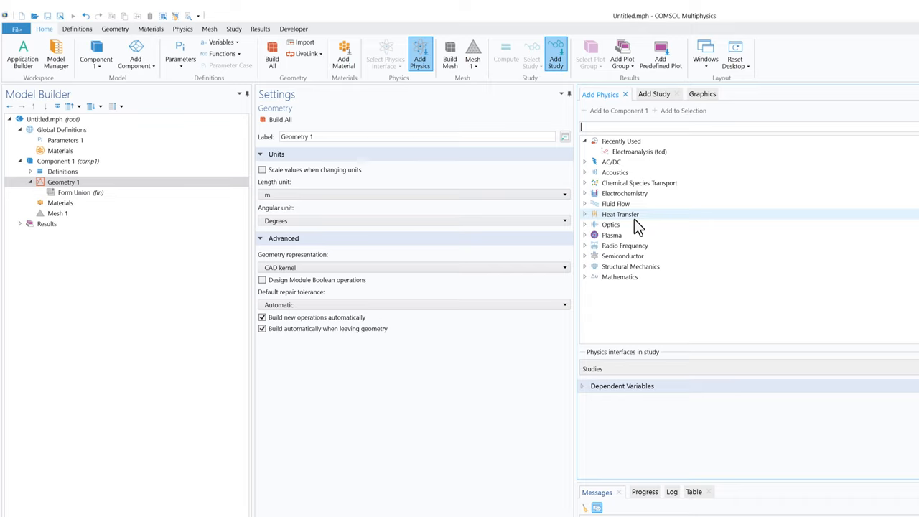
pyautogui.click(584, 267)
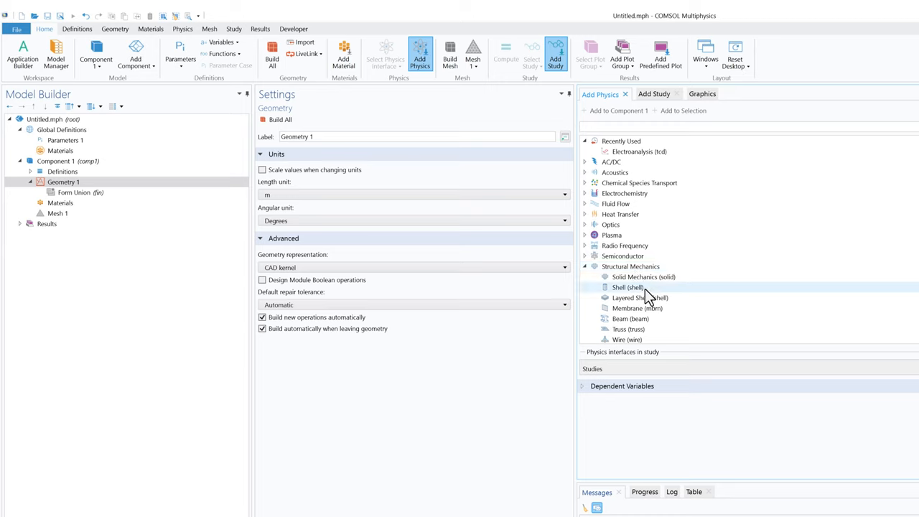
pyautogui.scroll(-4, 628, 288)
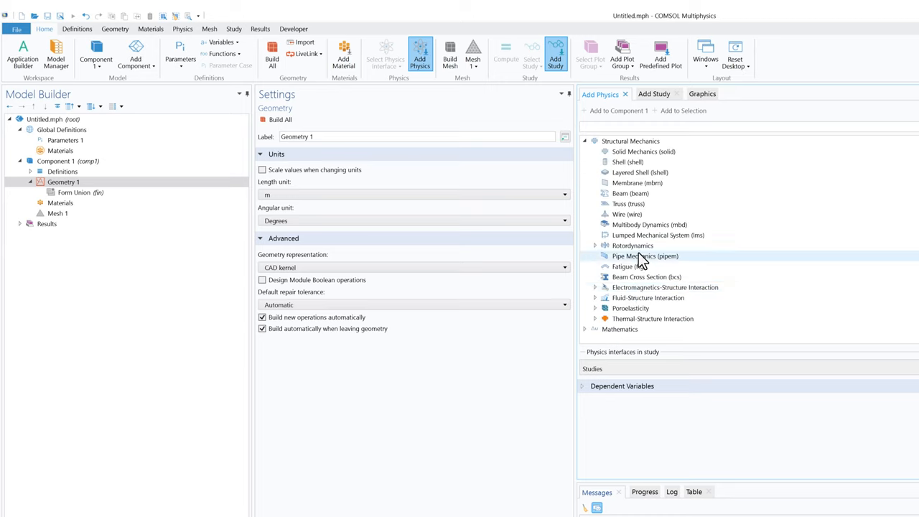
pyautogui.click(596, 287)
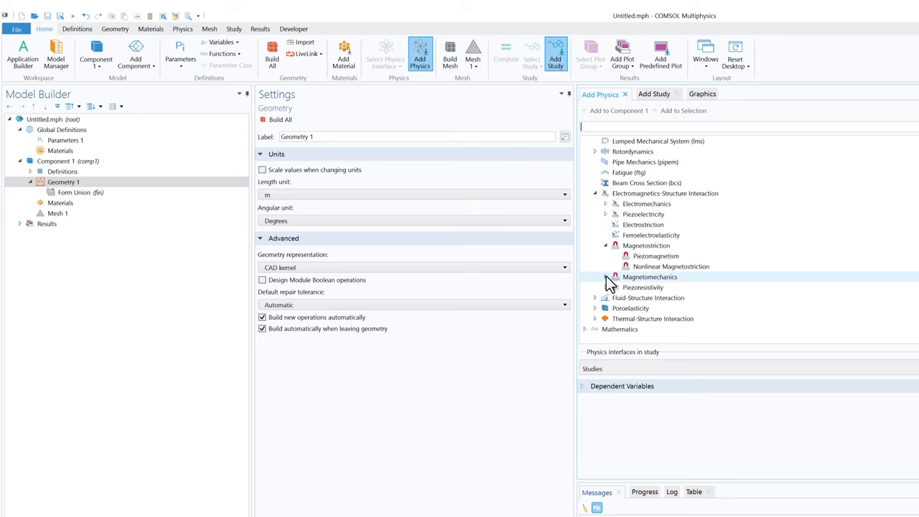
pyautogui.click(606, 278)
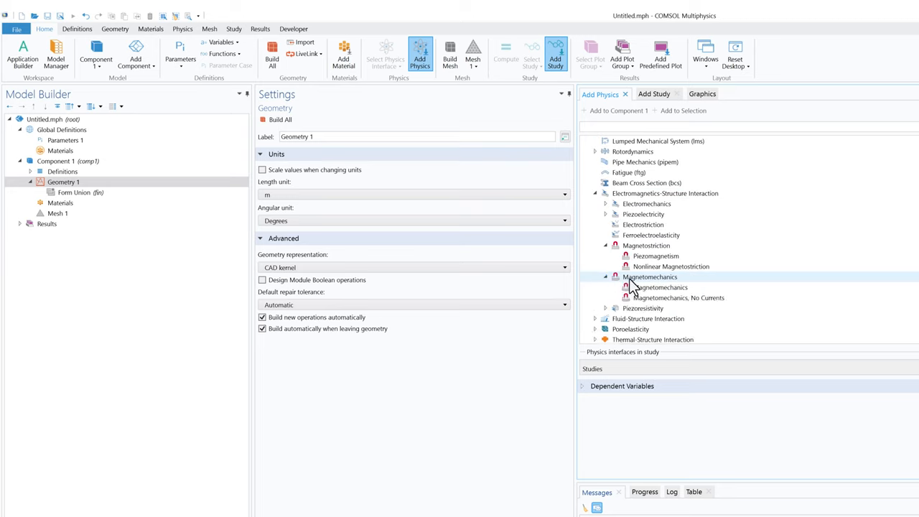
pyautogui.click(660, 298)
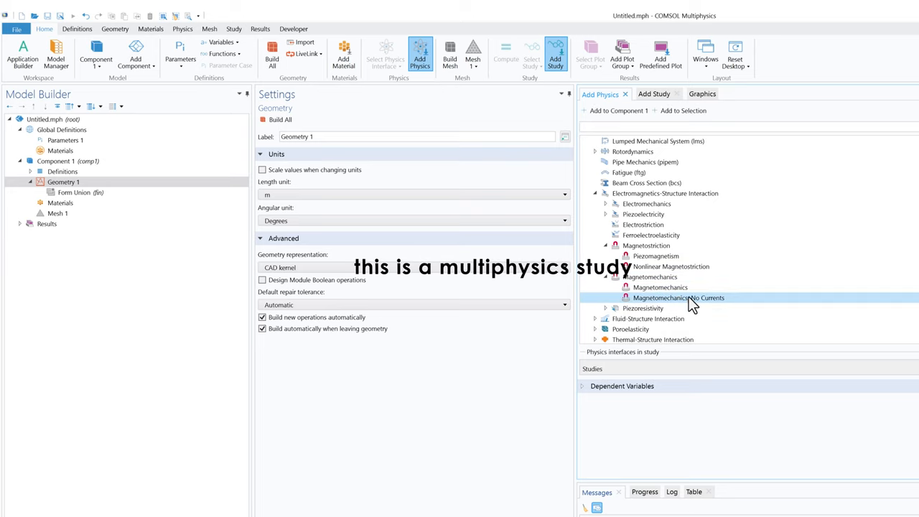
pyautogui.rightClick(682, 305)
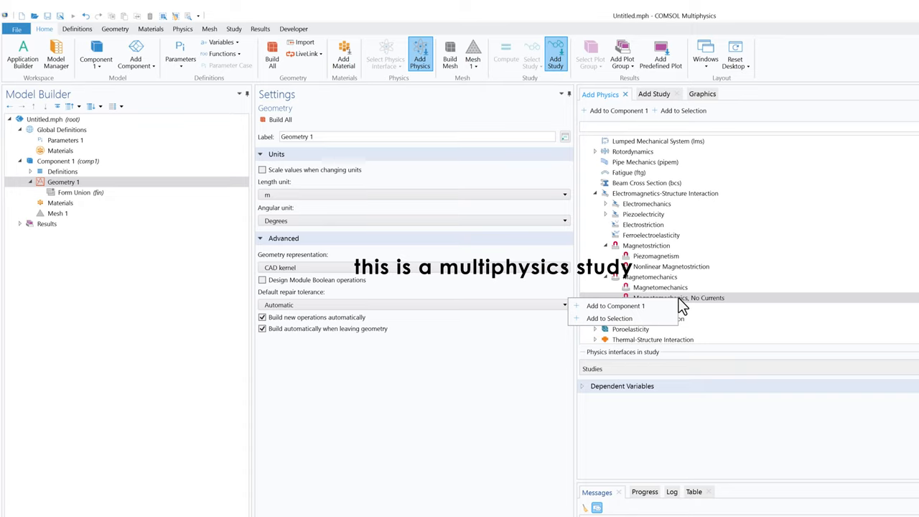
pyautogui.click(638, 305)
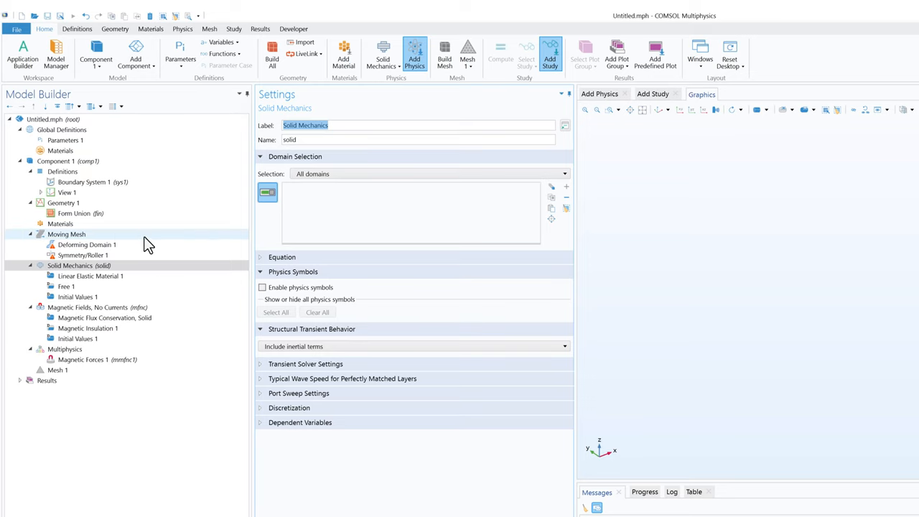
# Add a Stationary study to the model.
pyautogui.click(652, 94)
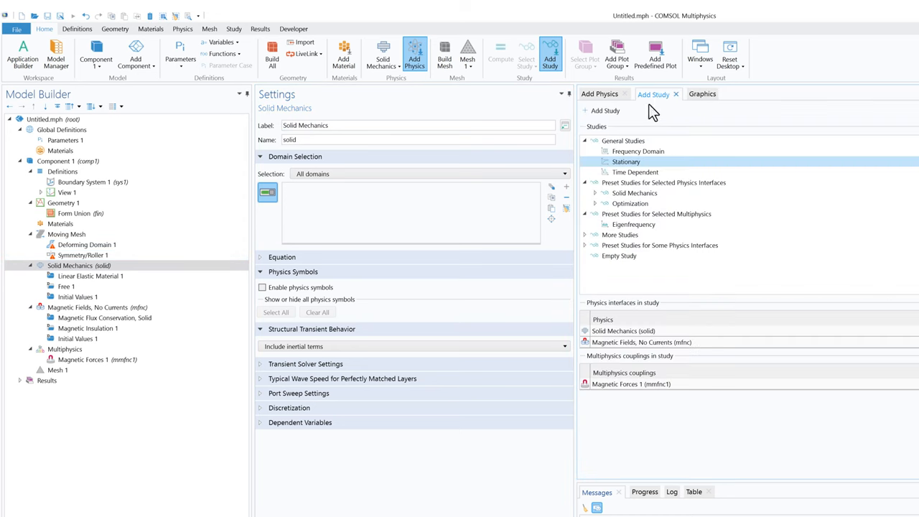
pyautogui.doubleClick(632, 162)
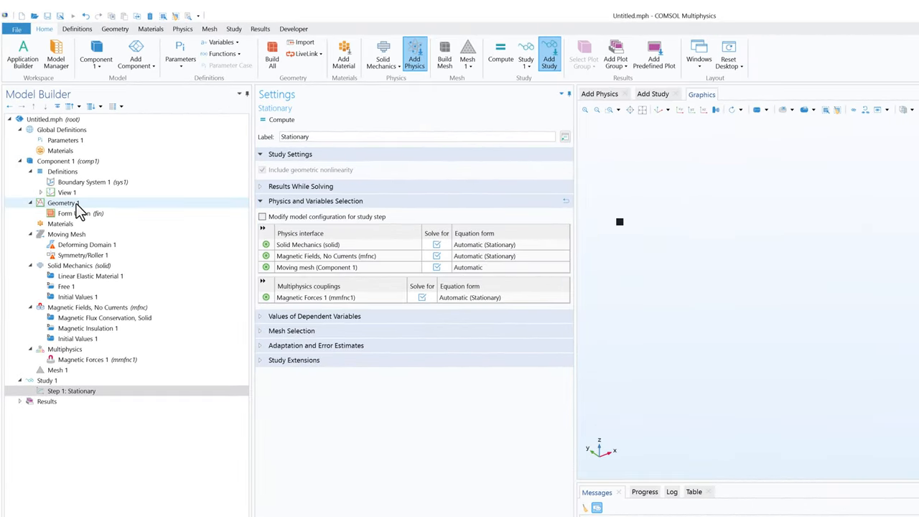
# Create a work plane in Geometry 1 on the zy-plane at x-coordinate 0.01 m and build it.
pyautogui.click(76, 203)
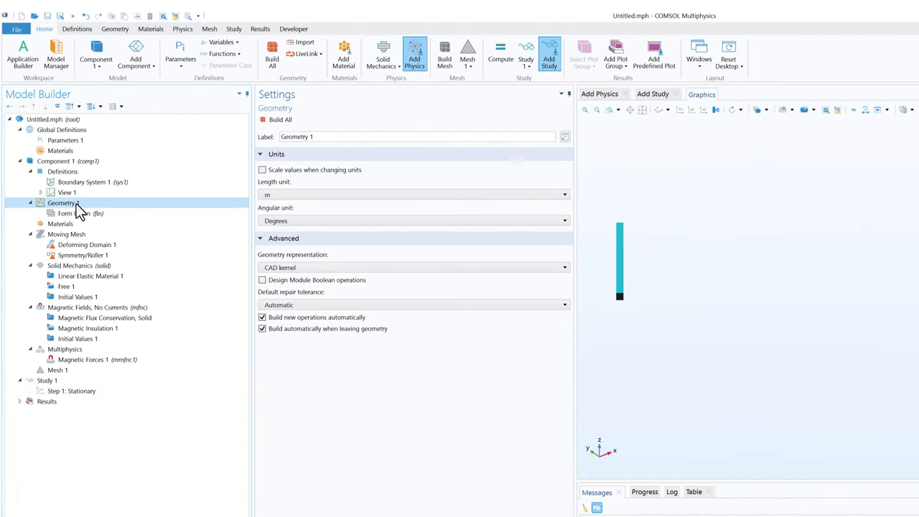
pyautogui.click(115, 30)
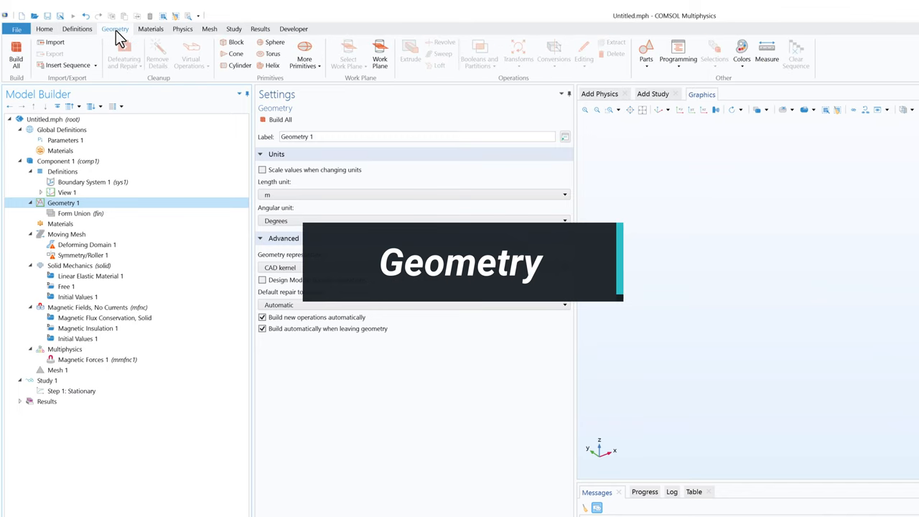
pyautogui.click(387, 63)
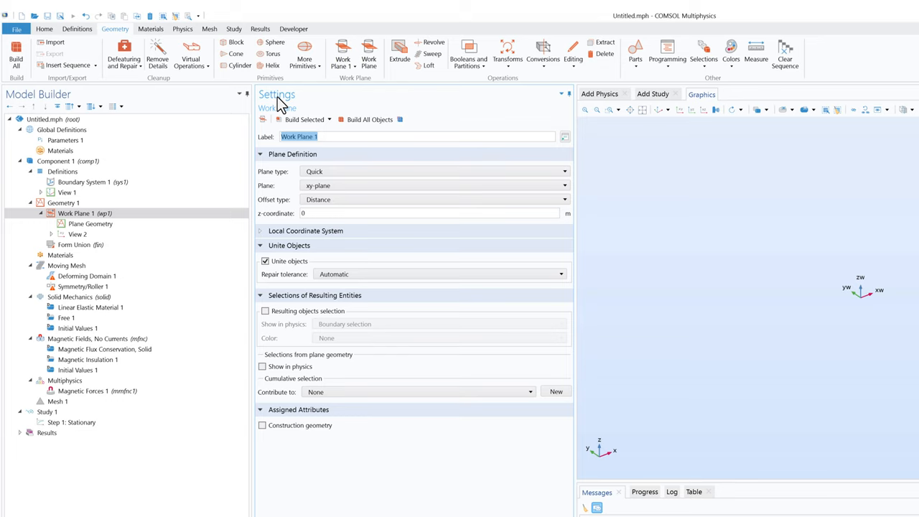
pyautogui.click(320, 188)
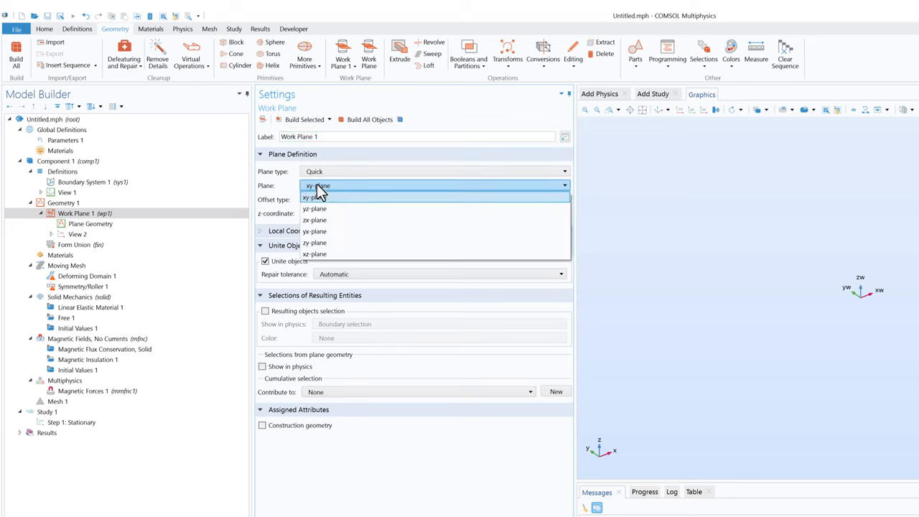
pyautogui.click(322, 244)
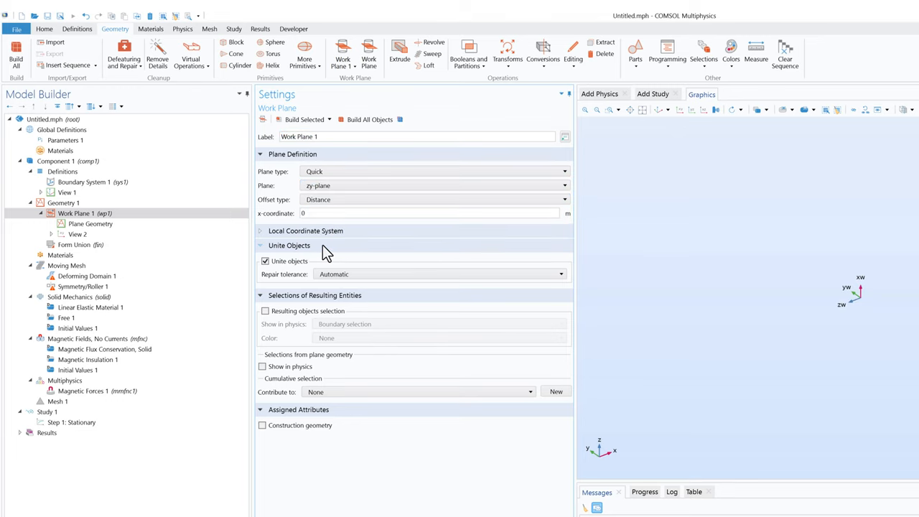
pyautogui.click(314, 212)
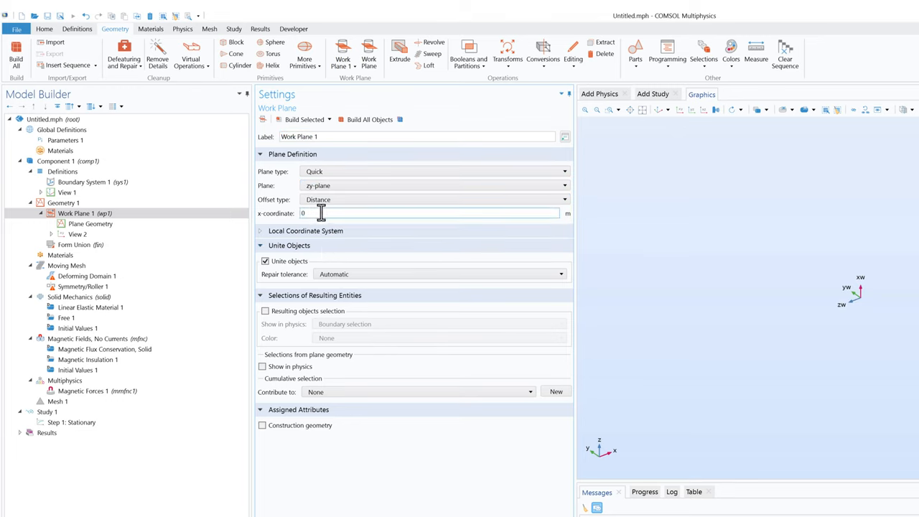
pyautogui.moveTo(315, 213); pyautogui.dragTo(277, 212)
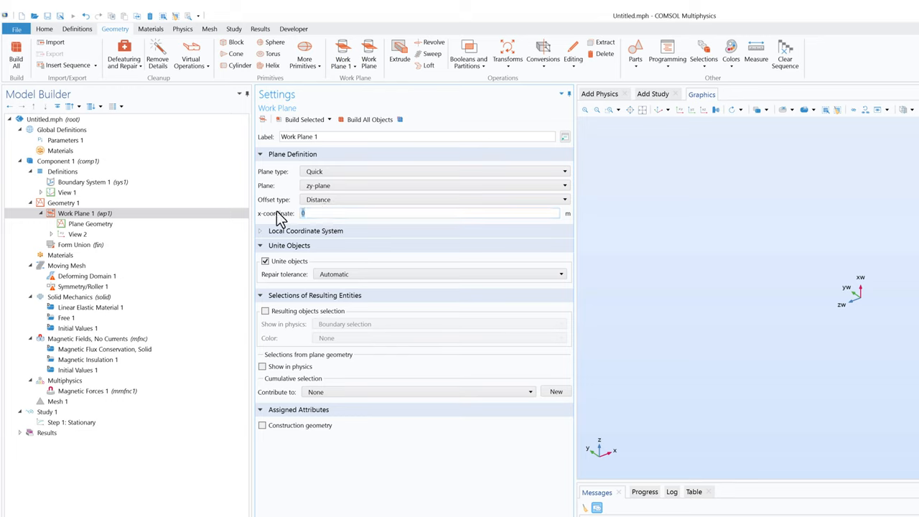
pyautogui.write('0.01')
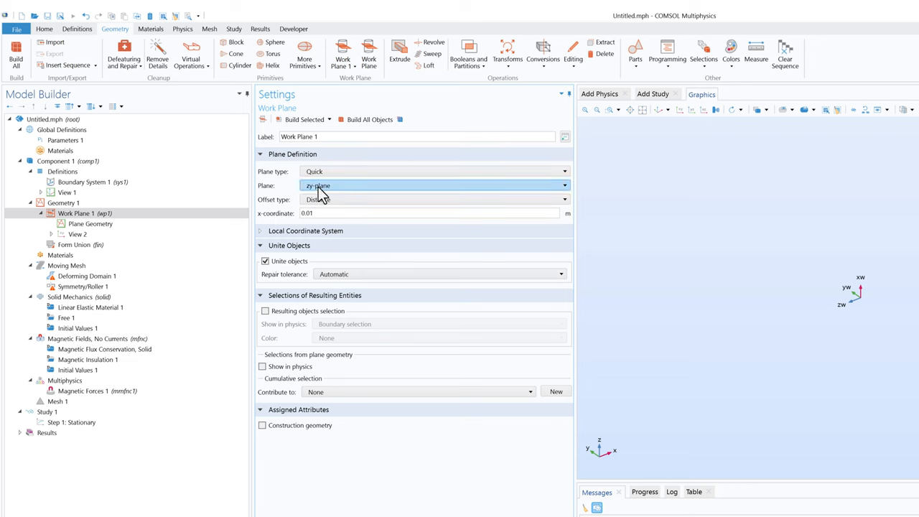
pyautogui.click(305, 119)
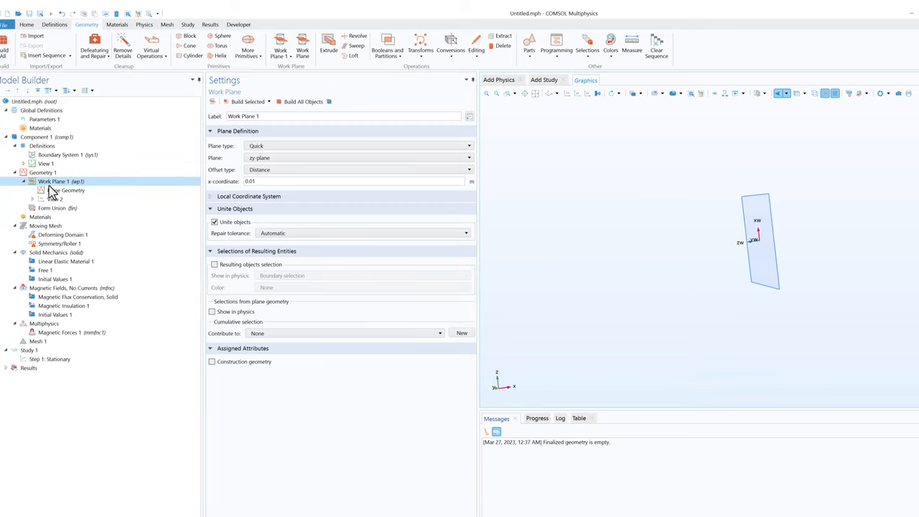
pyautogui.click(23, 181)
pyautogui.click(23, 181)
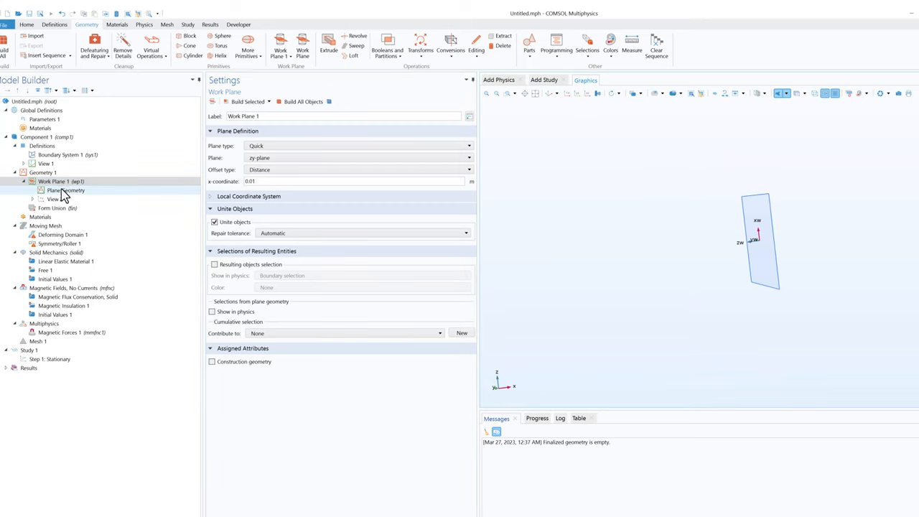
pyautogui.click(65, 191)
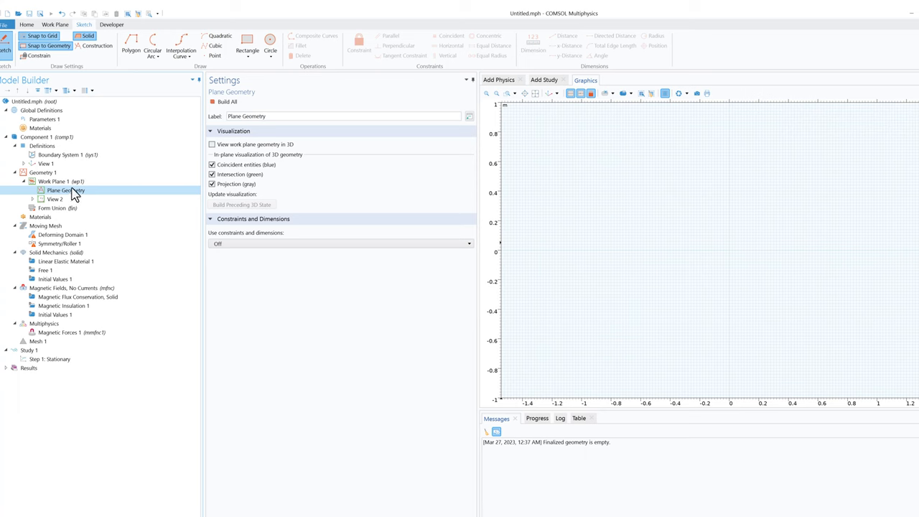
pyautogui.click(63, 182)
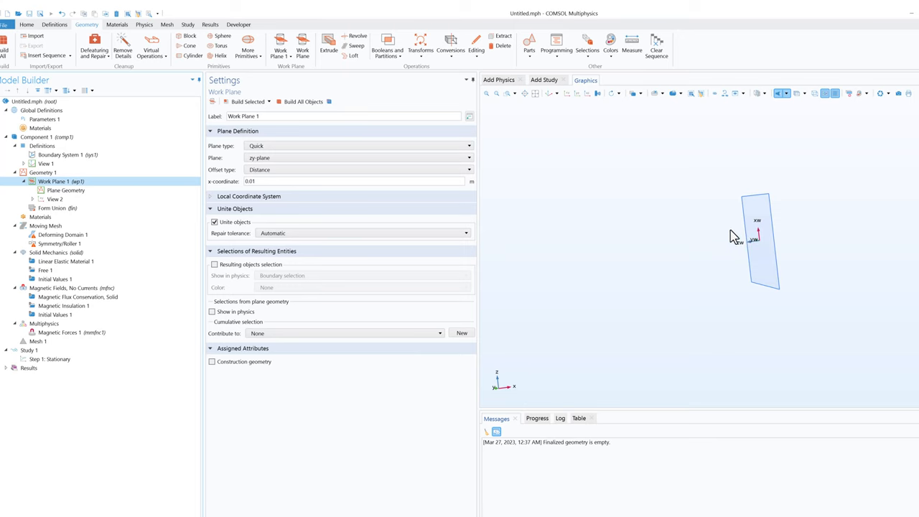
# Add a circle with radius 0.04 m and sector angle 90 degrees to the work plane's plane geometry and build it.
pyautogui.click(92, 191)
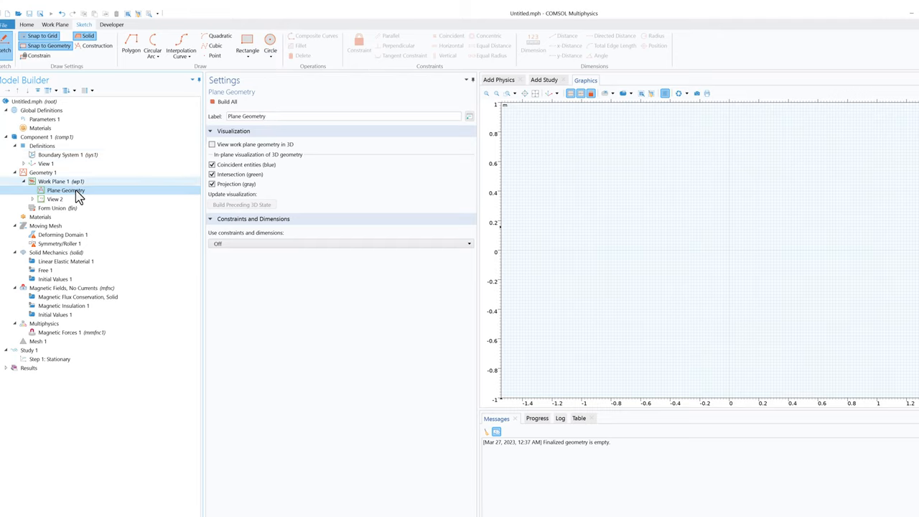
pyautogui.click(55, 25)
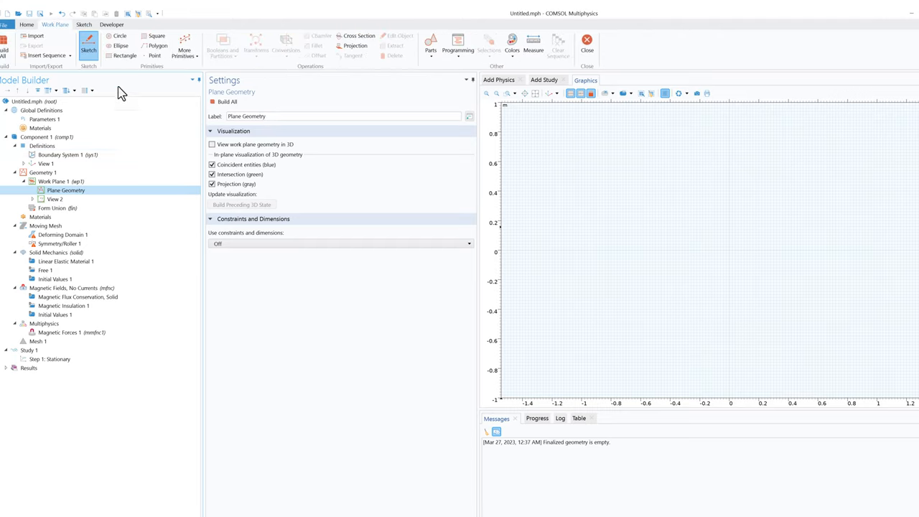
pyautogui.click(119, 36)
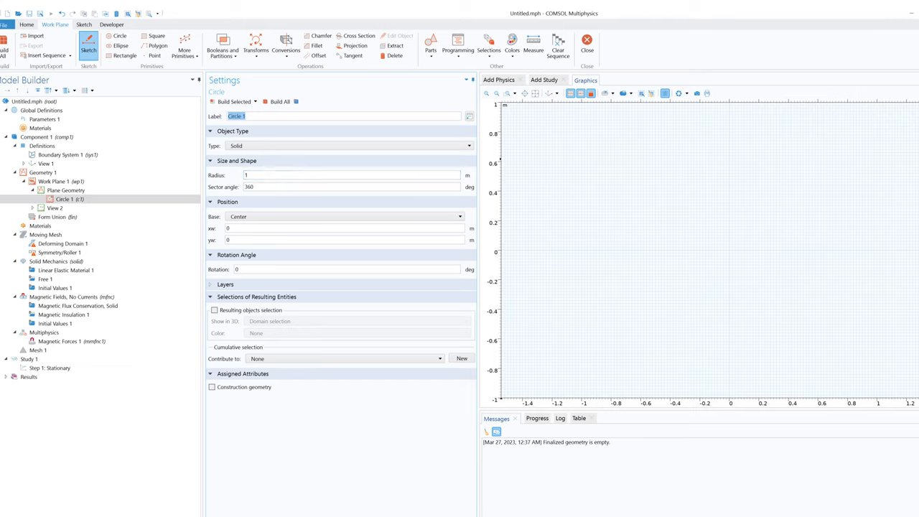
pyautogui.doubleClick(246, 175)
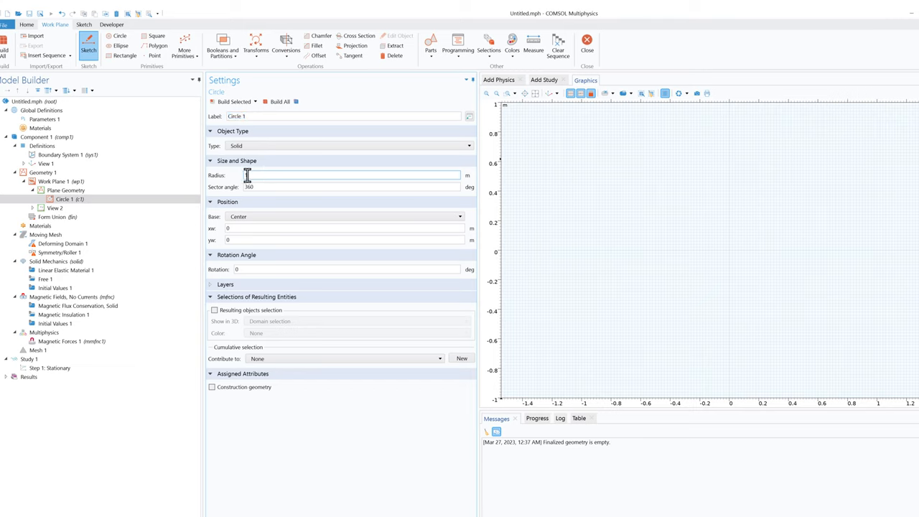
pyautogui.write('0.0')
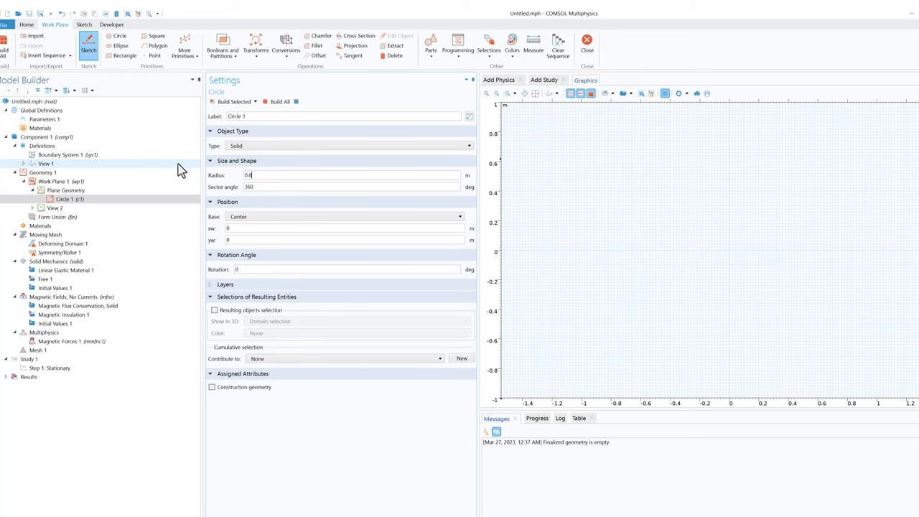
pyautogui.write('4')
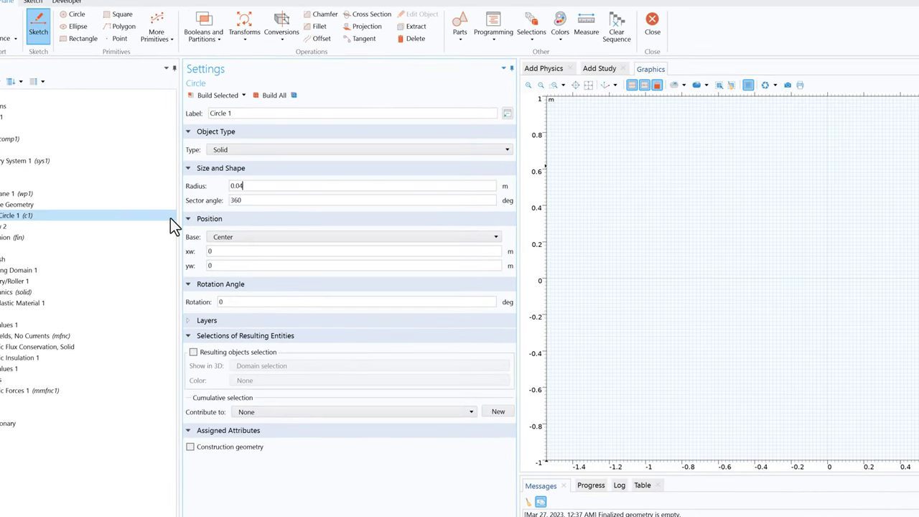
pyautogui.press('Tab')
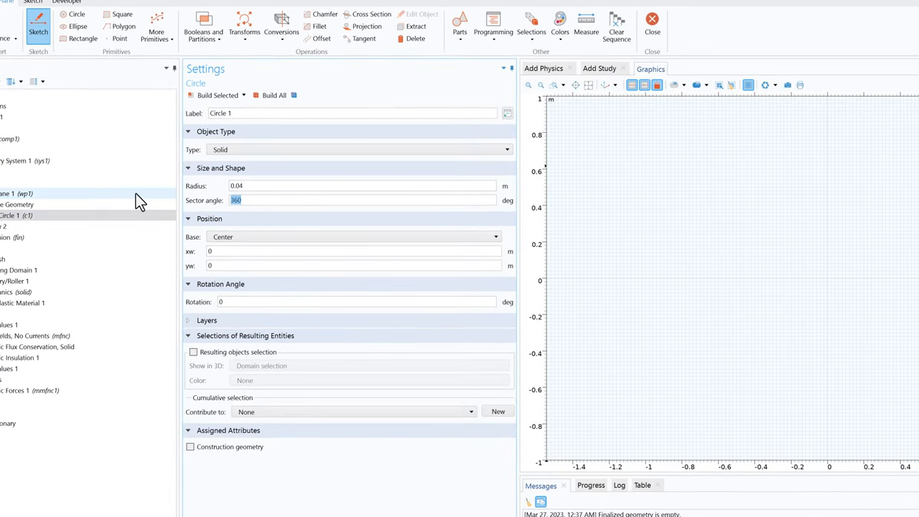
pyautogui.write('90')
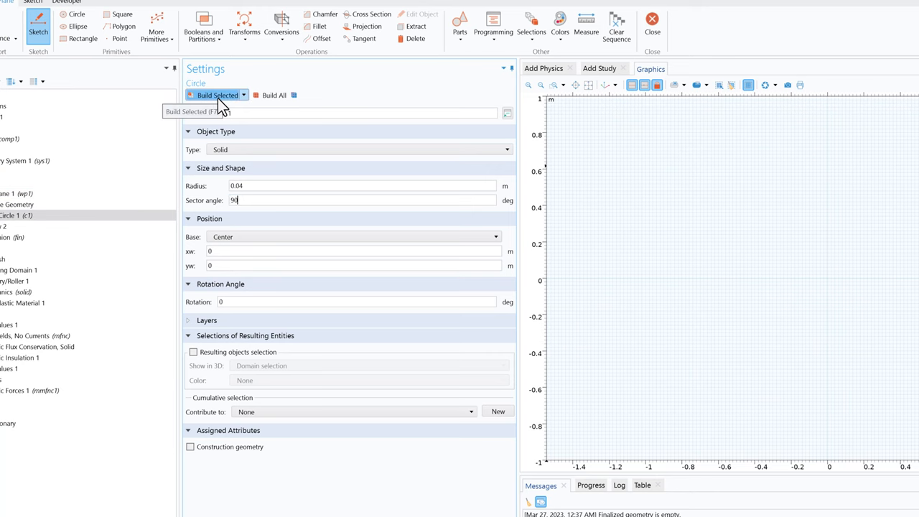
pyautogui.click(230, 97)
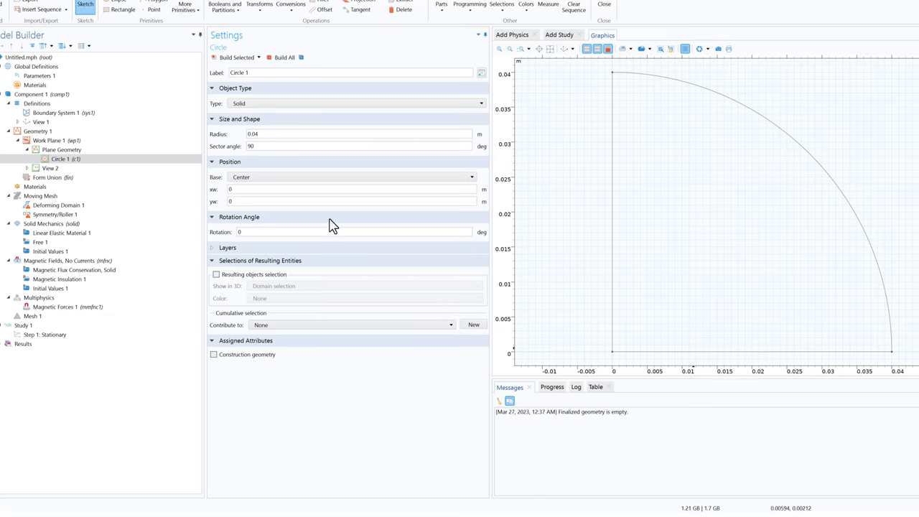
# Move the quarter circle's center to xw 0.06 m and rebuild it.
pyautogui.click(251, 146)
pyautogui.click(235, 188)
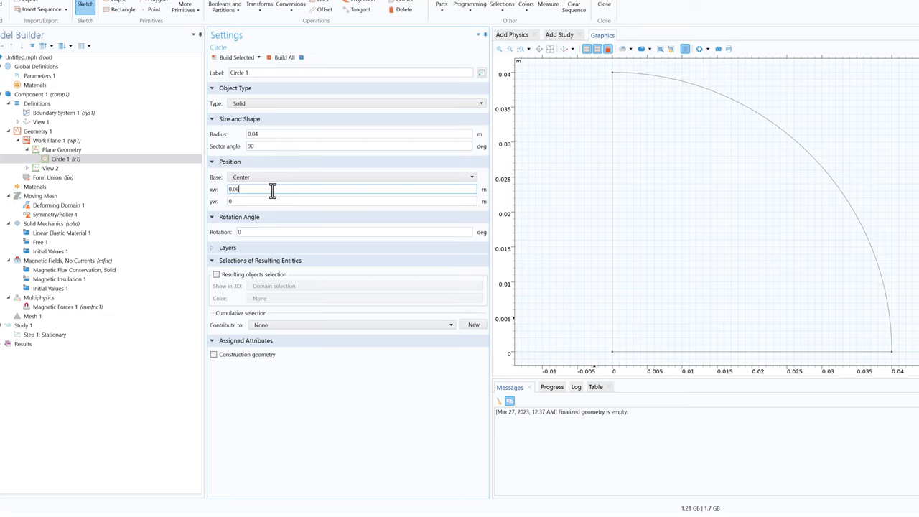
pyautogui.click(330, 202)
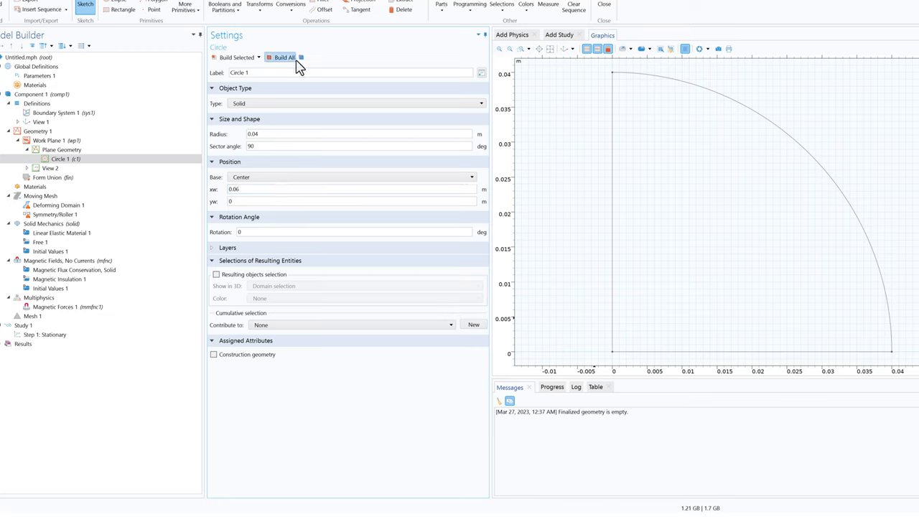
pyautogui.click(237, 59)
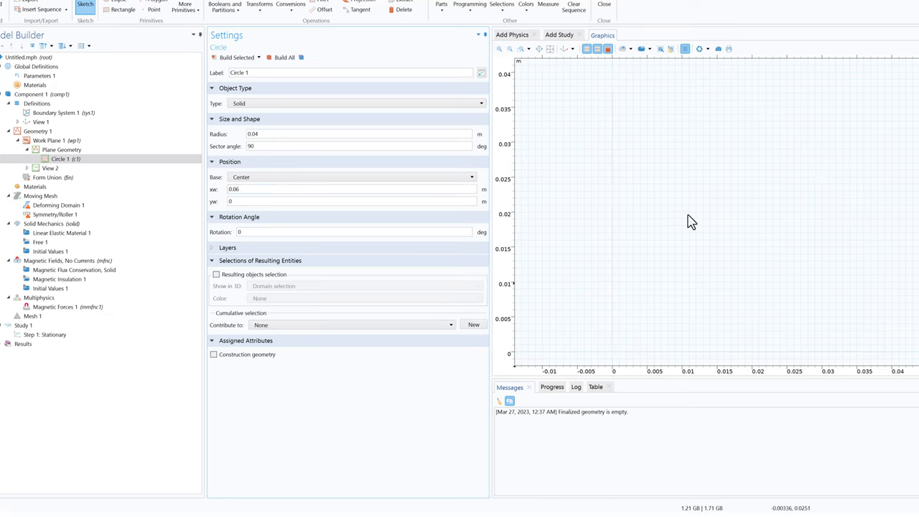
pyautogui.moveTo(712, 209); pyautogui.dragTo(734, 279, button='middle')
pyautogui.moveTo(753, 266); pyautogui.dragTo(700, 284, button='right')
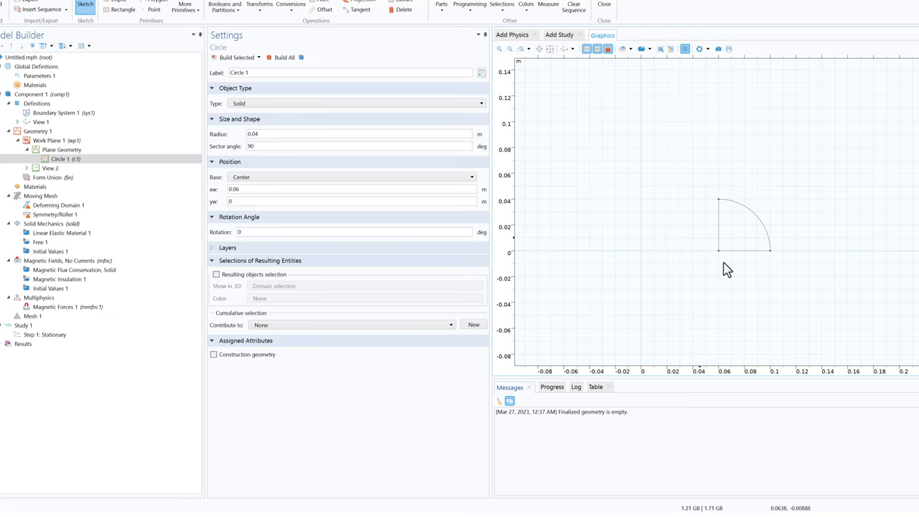
# Build all objects and view the quarter circle on Work Plane 1 in 3D, fitted to the view.
pyautogui.scroll(-1, 724, 265)
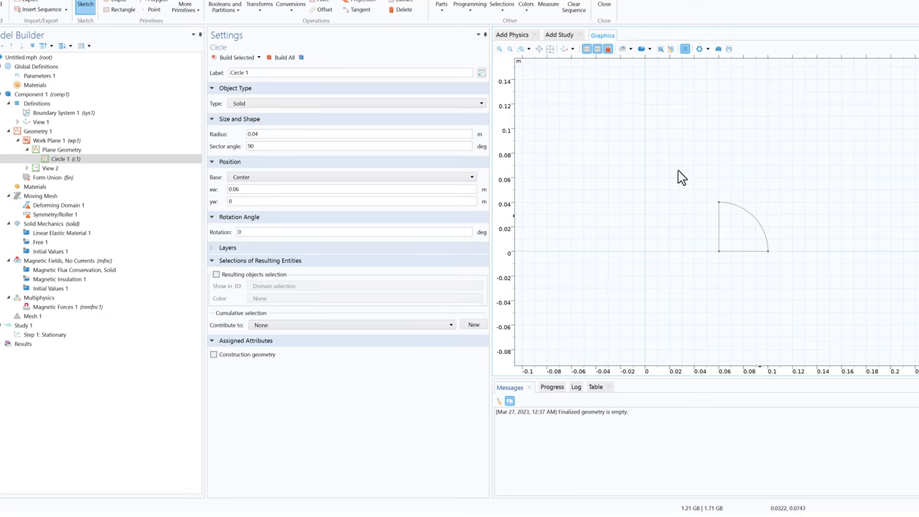
pyautogui.click(113, 152)
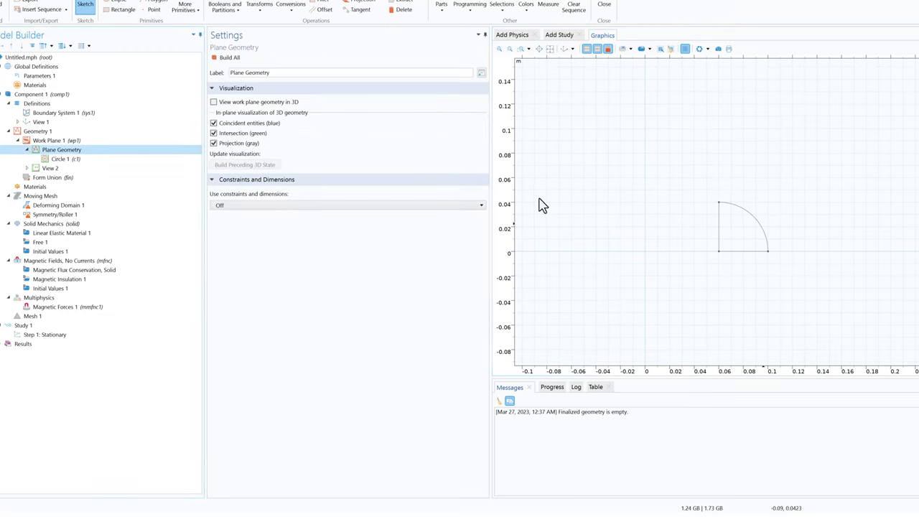
pyautogui.click(97, 142)
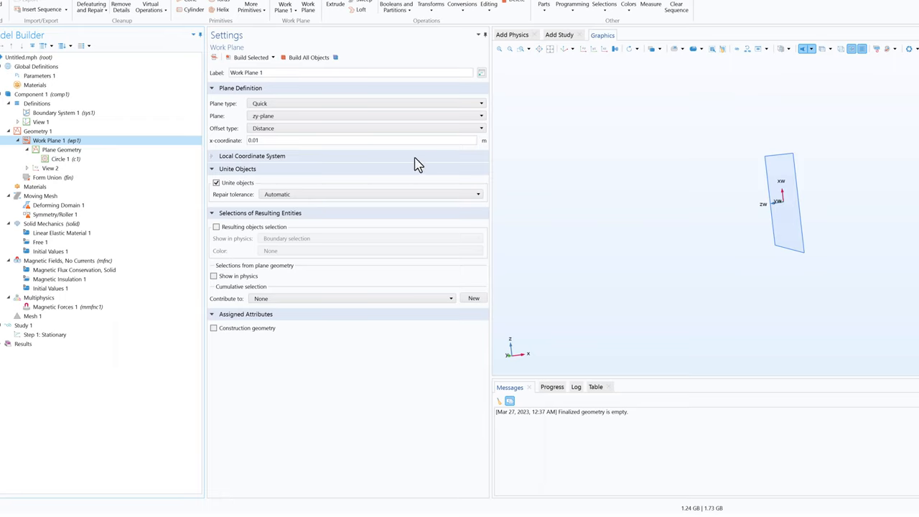
pyautogui.click(309, 58)
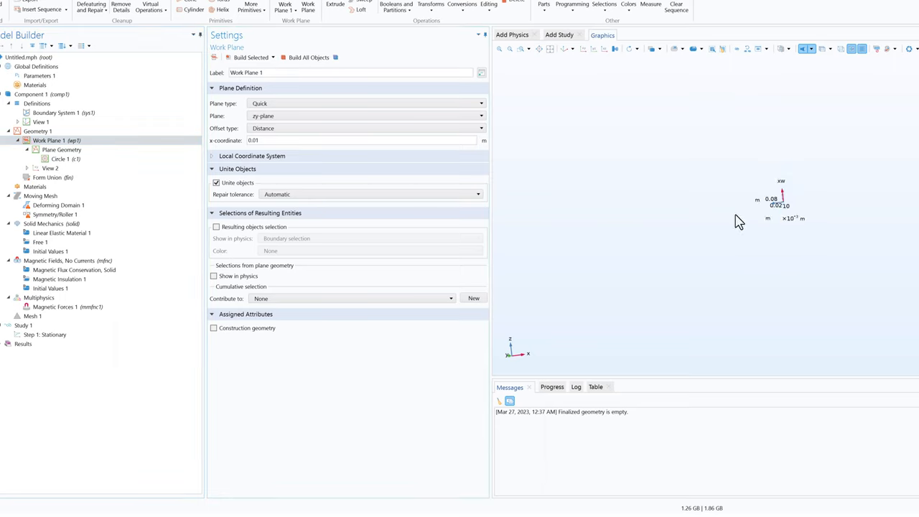
pyautogui.click(550, 49)
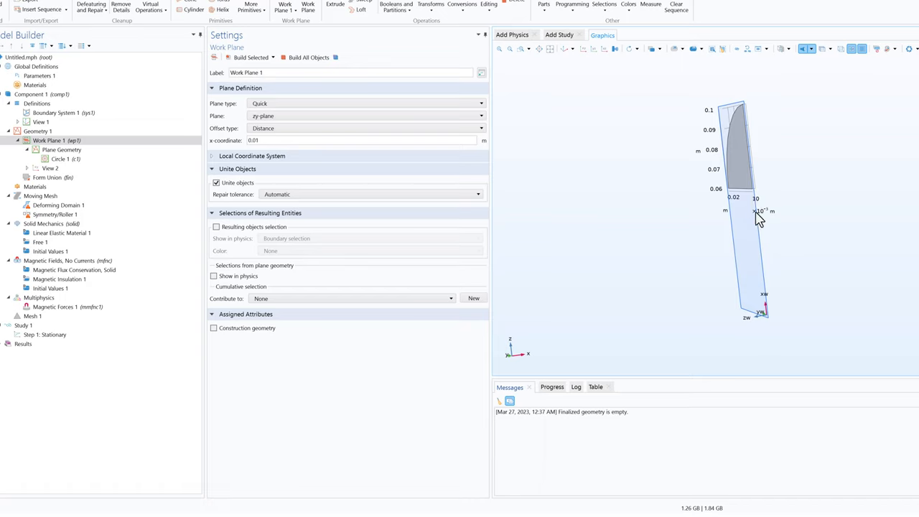
pyautogui.moveTo(759, 219); pyautogui.dragTo(790, 206)
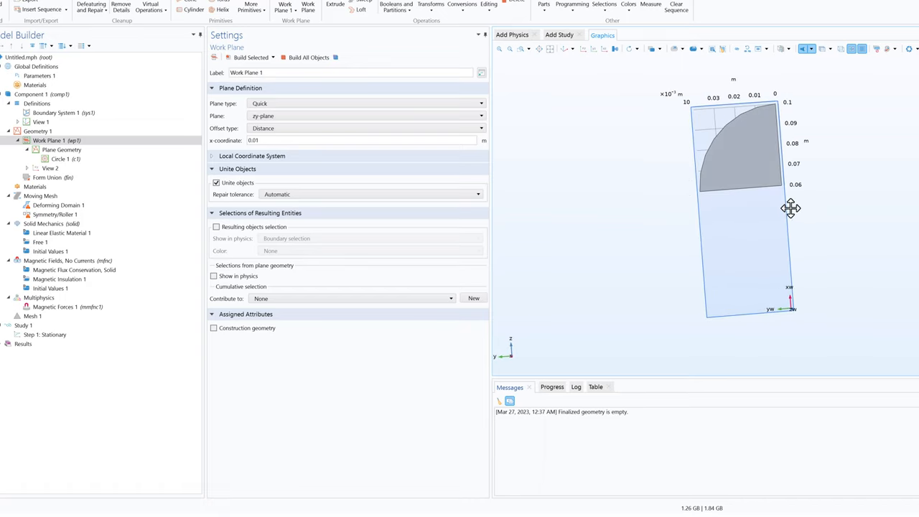
# Duplicate Circle 1 in the plane geometry, set the copy's radius to 0.02 m and build it.
pyautogui.click(64, 150)
pyautogui.click(71, 159)
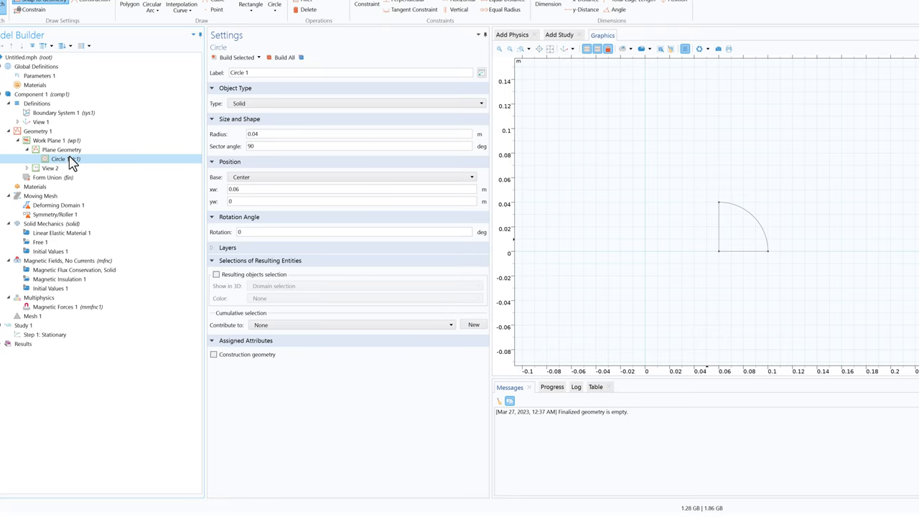
pyautogui.rightClick(72, 162)
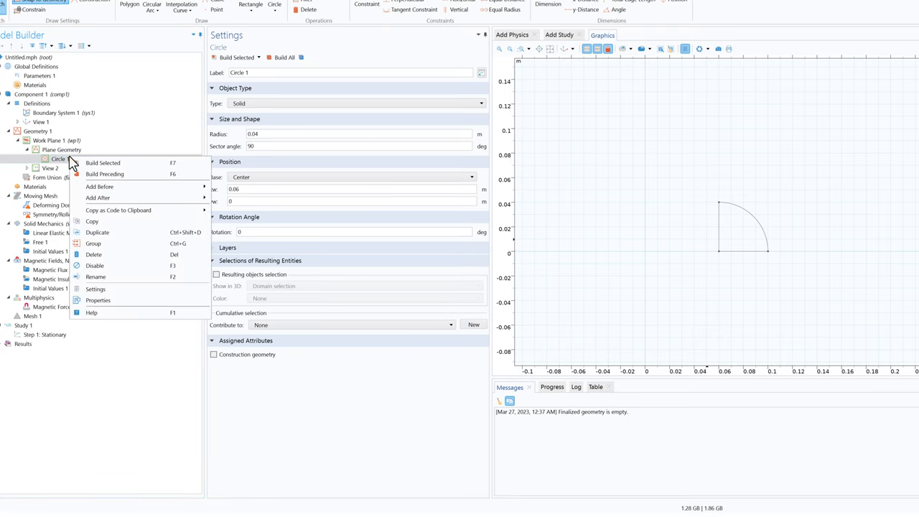
pyautogui.click(98, 234)
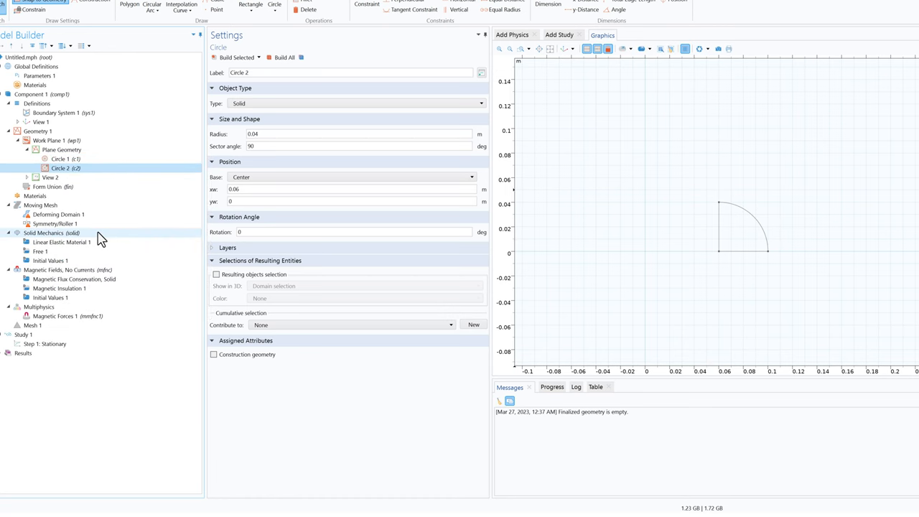
pyautogui.doubleClick(301, 134)
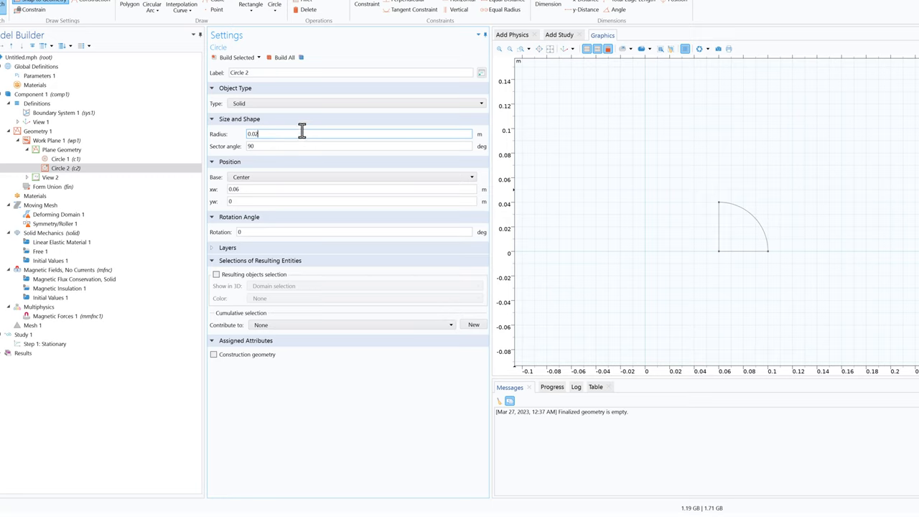
pyautogui.click(238, 61)
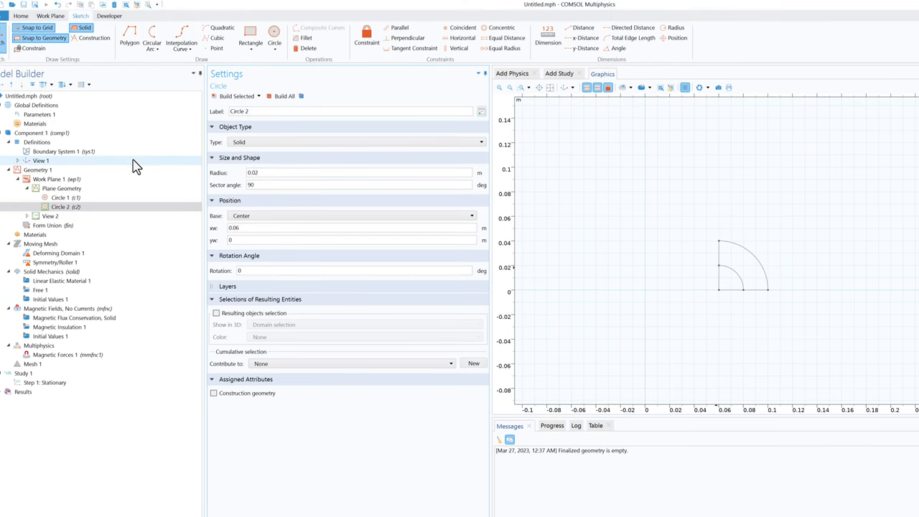
# Subtract the smaller quarter circle c2 from the larger one c1 with a Difference operation in the plane geometry and build it.
pyautogui.click(72, 179)
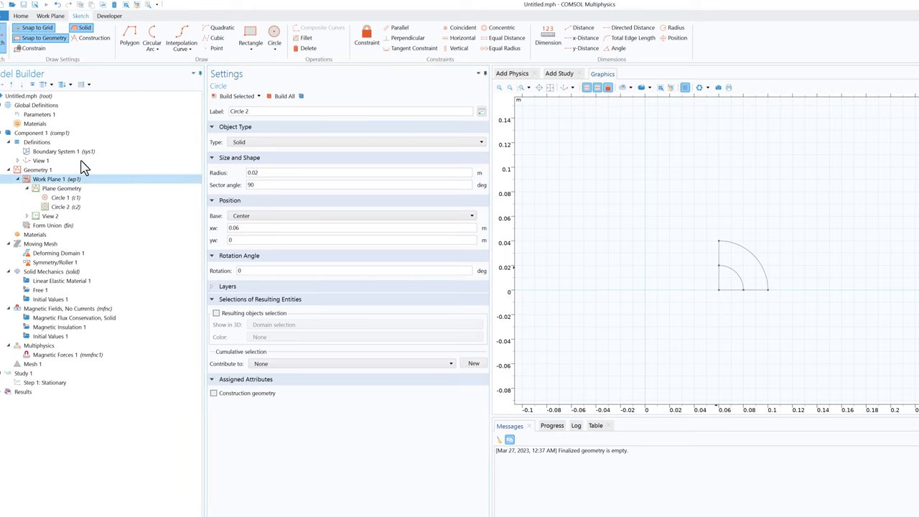
pyautogui.click(285, 36)
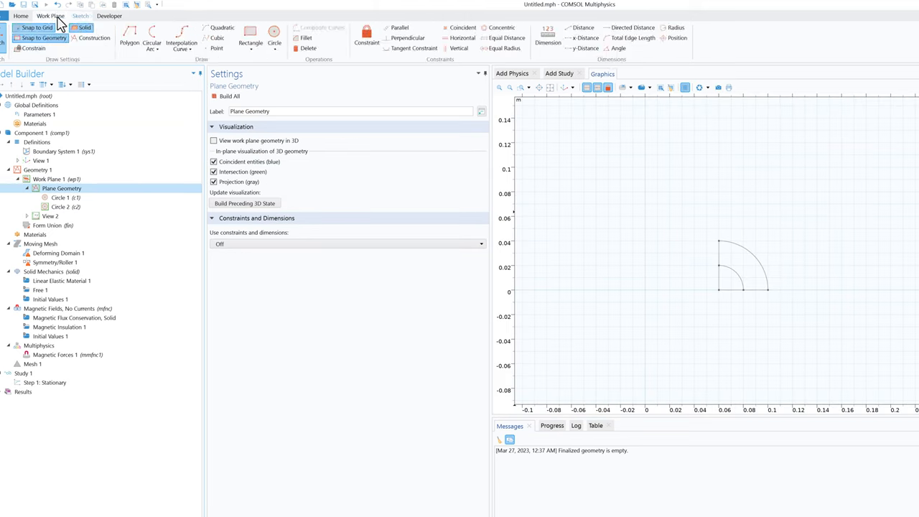
pyautogui.click(57, 18)
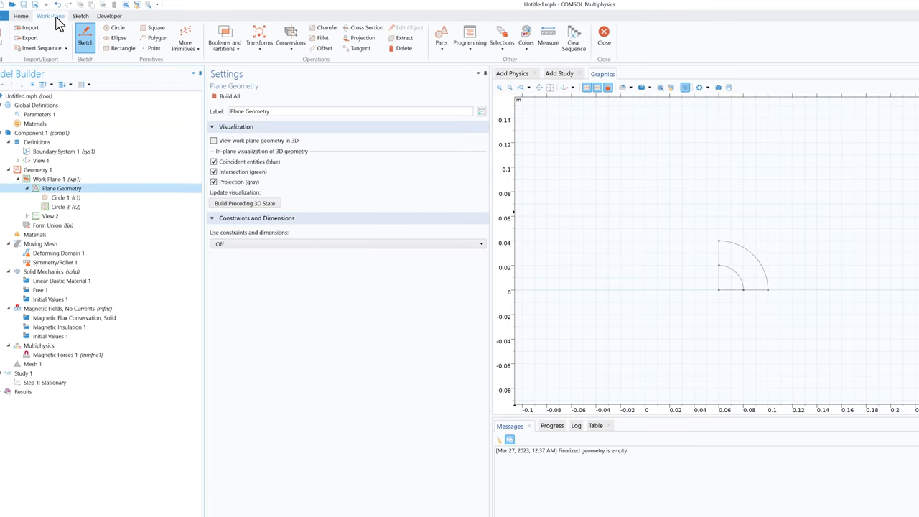
pyautogui.click(236, 50)
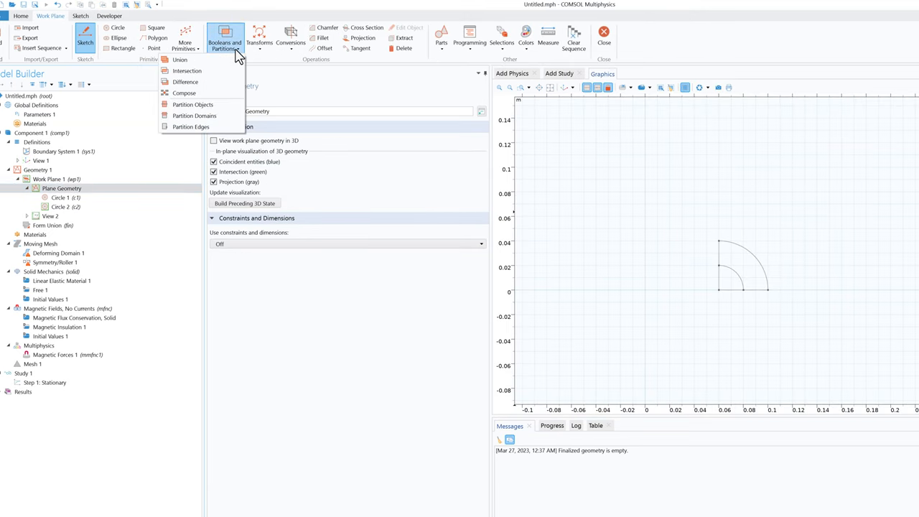
pyautogui.click(204, 90)
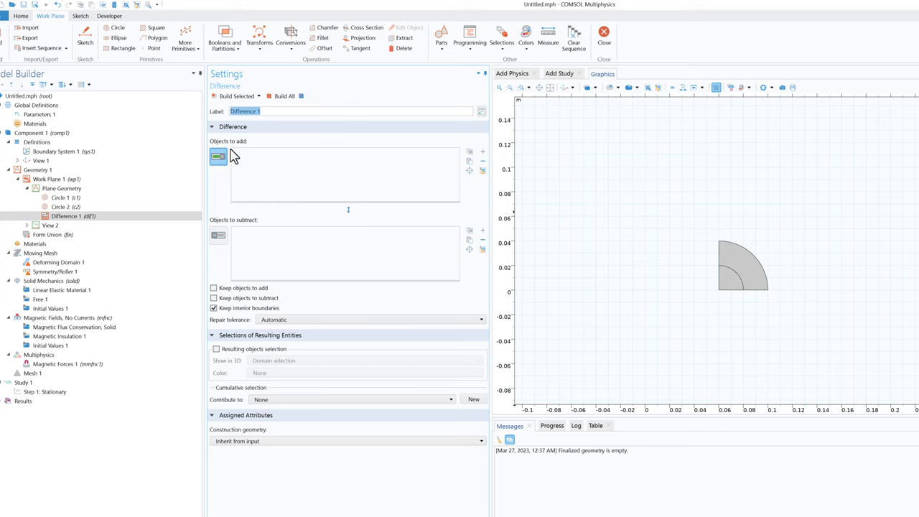
pyautogui.click(744, 274)
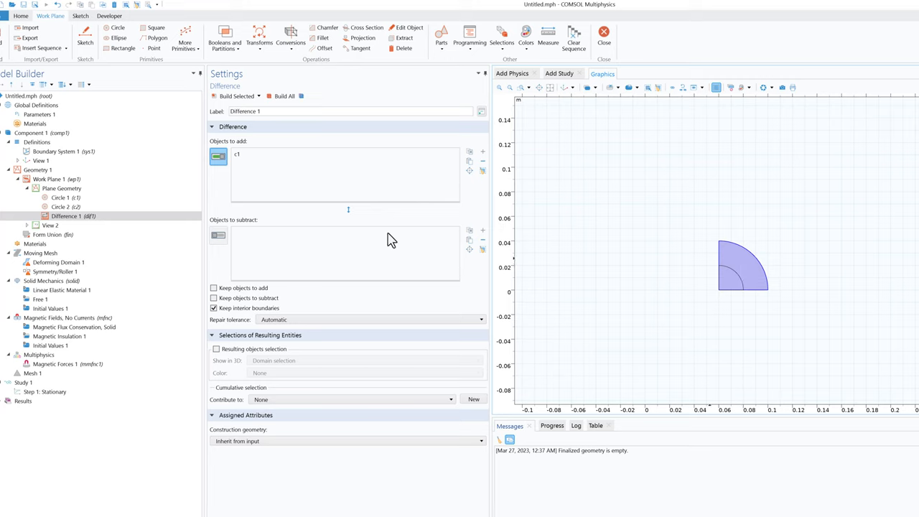
pyautogui.click(219, 235)
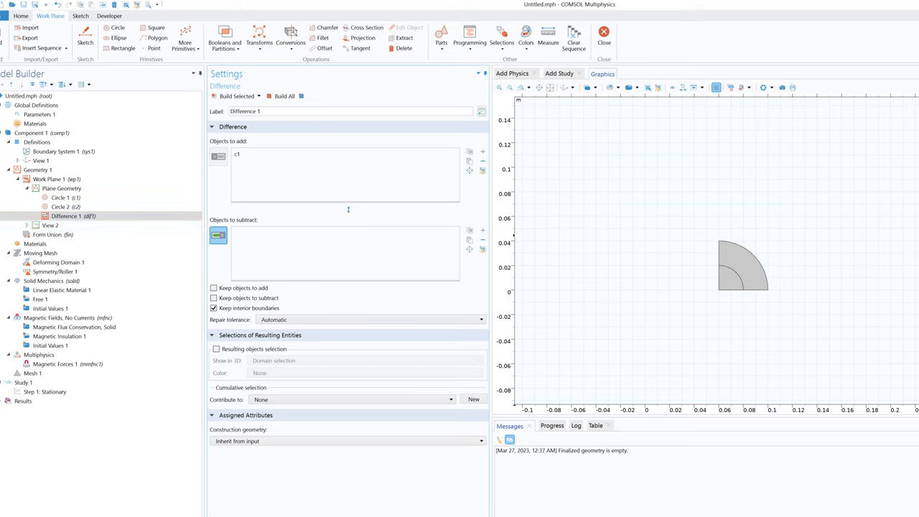
pyautogui.click(737, 288)
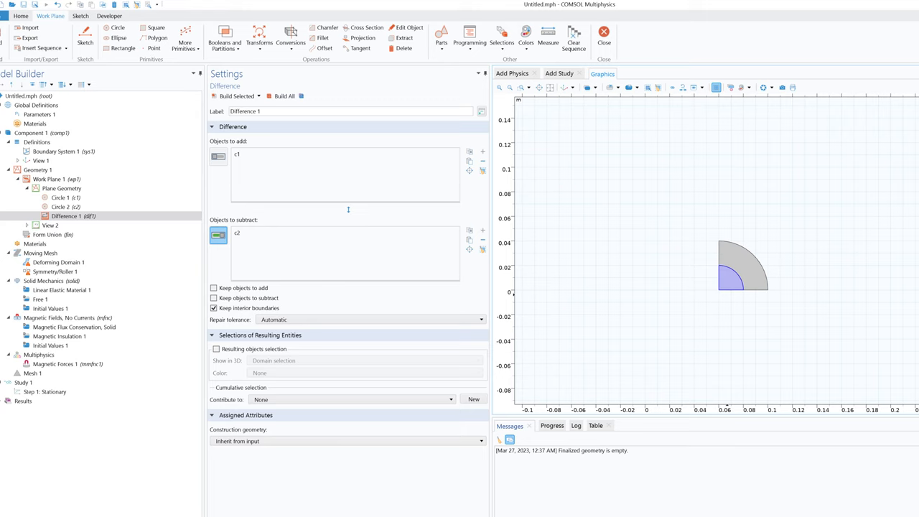
pyautogui.click(283, 96)
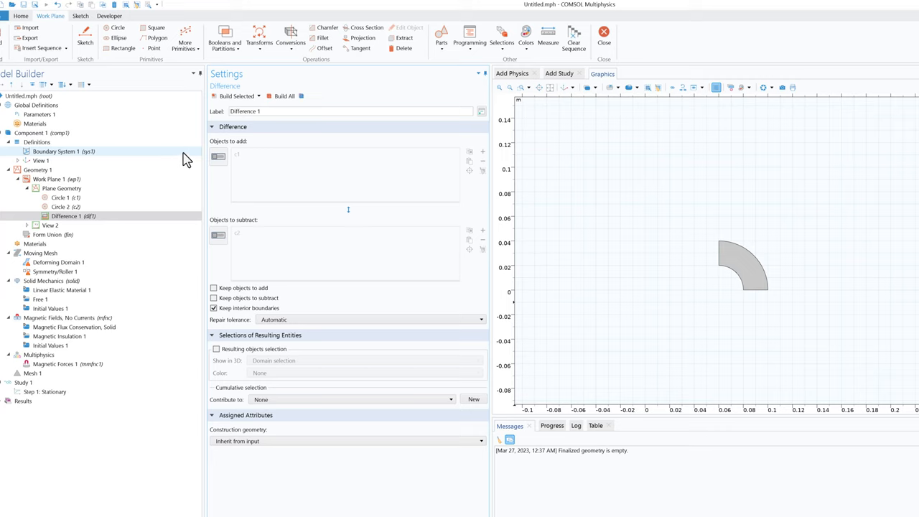
# Add a rectangle 0.05 m wide and 0.02 m high with its corner at yw 0.02 m and build it.
pyautogui.click(124, 50)
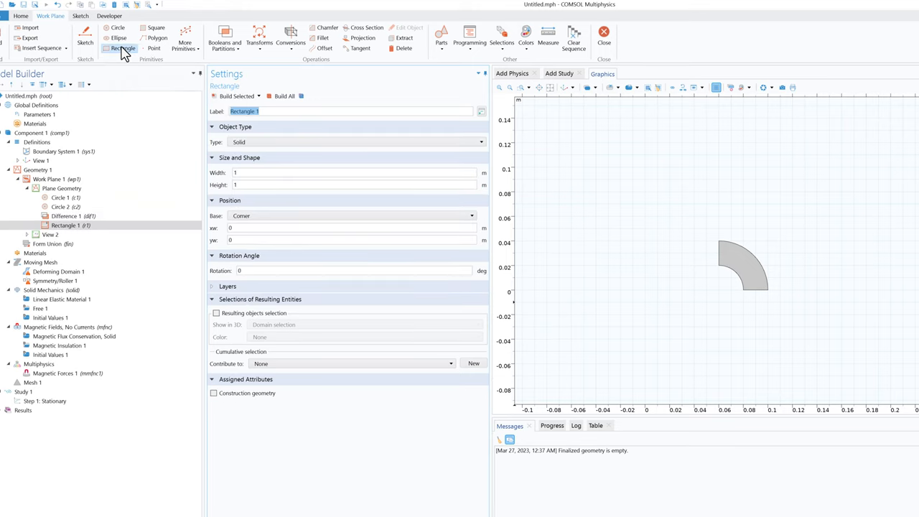
pyautogui.doubleClick(235, 173)
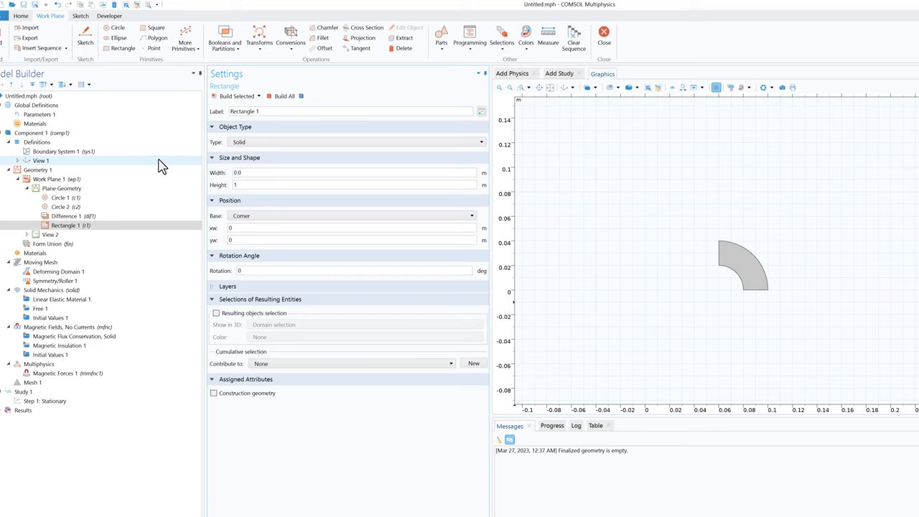
pyautogui.press('Tab')
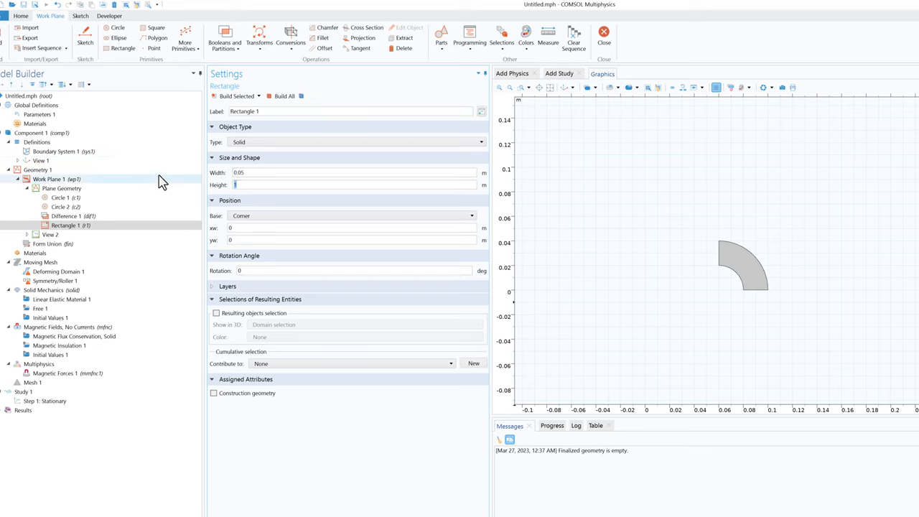
pyautogui.write('0.02')
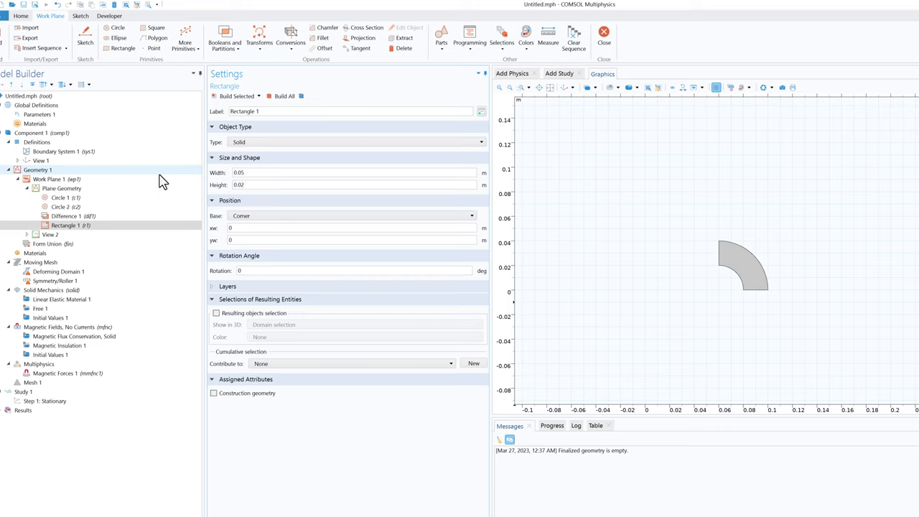
pyautogui.doubleClick(239, 239)
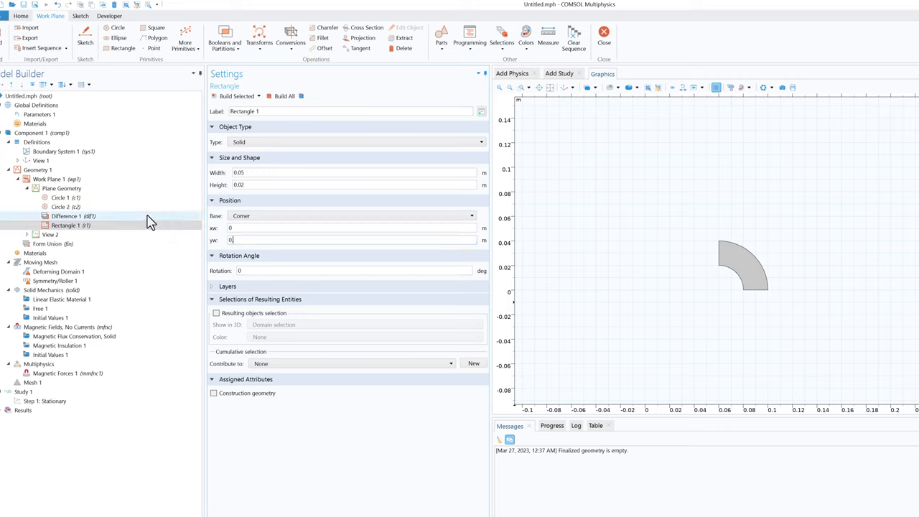
pyautogui.write('0.02')
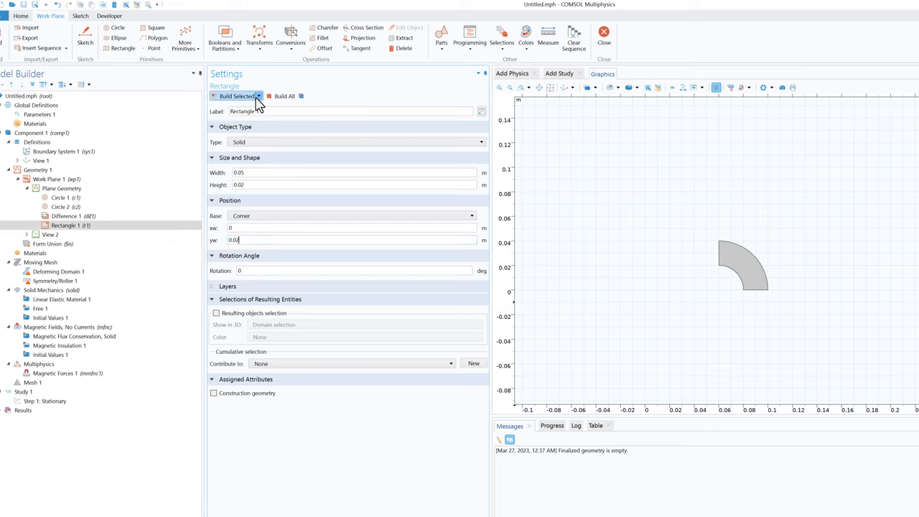
pyautogui.click(284, 98)
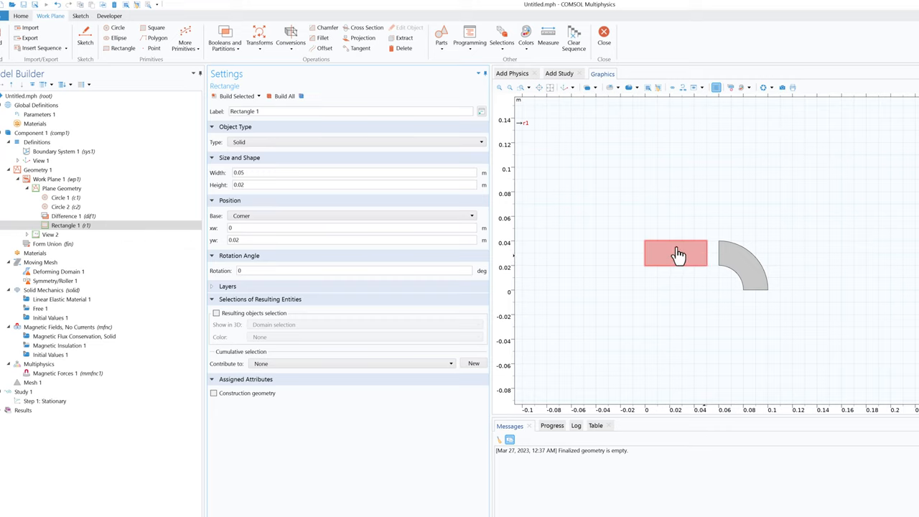
# Duplicate Rectangle 1, set the copy's width to 0.01 m and xw to 0.05 m, build it, and view the profile in 3D.
pyautogui.click(86, 227)
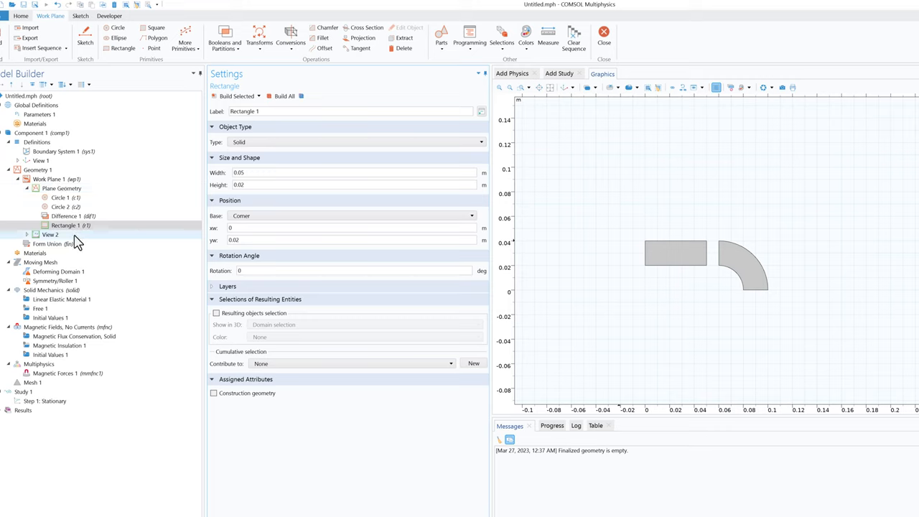
pyautogui.rightClick(90, 228)
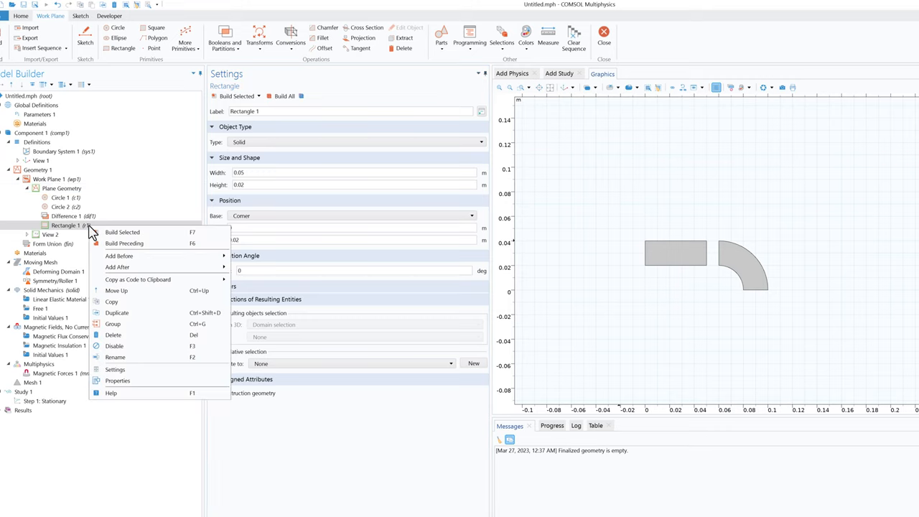
pyautogui.click(118, 314)
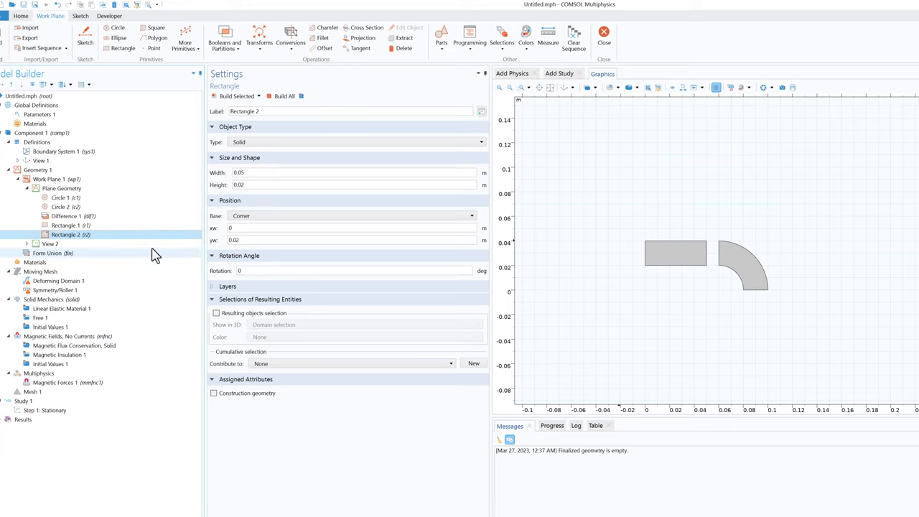
pyautogui.click(254, 173)
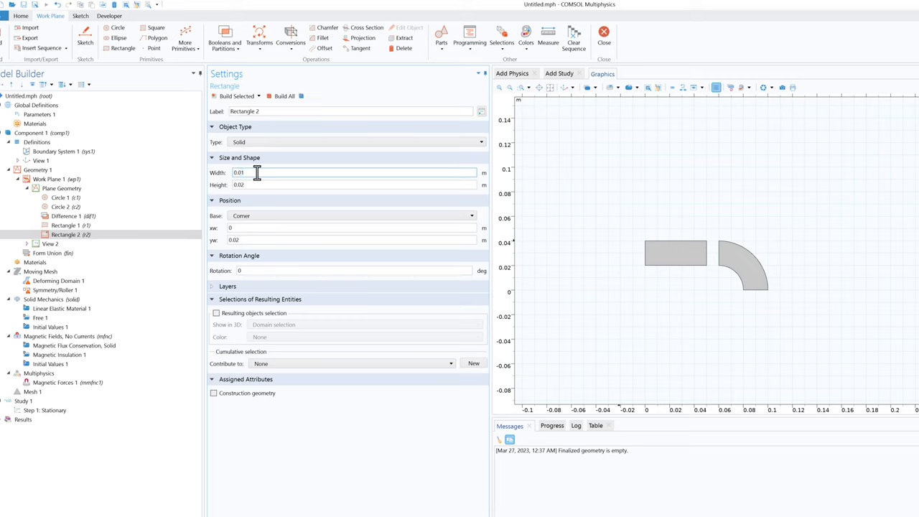
pyautogui.click(244, 226)
pyautogui.write('0.05')
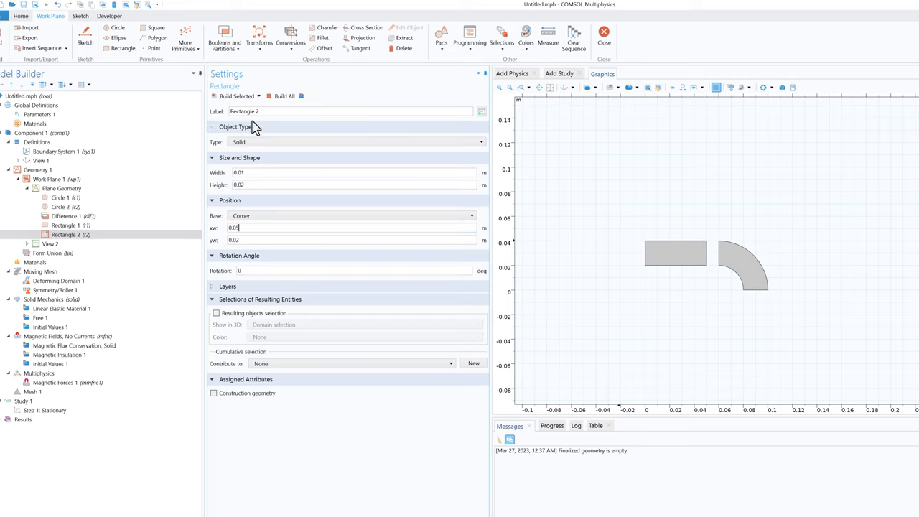
pyautogui.click(240, 96)
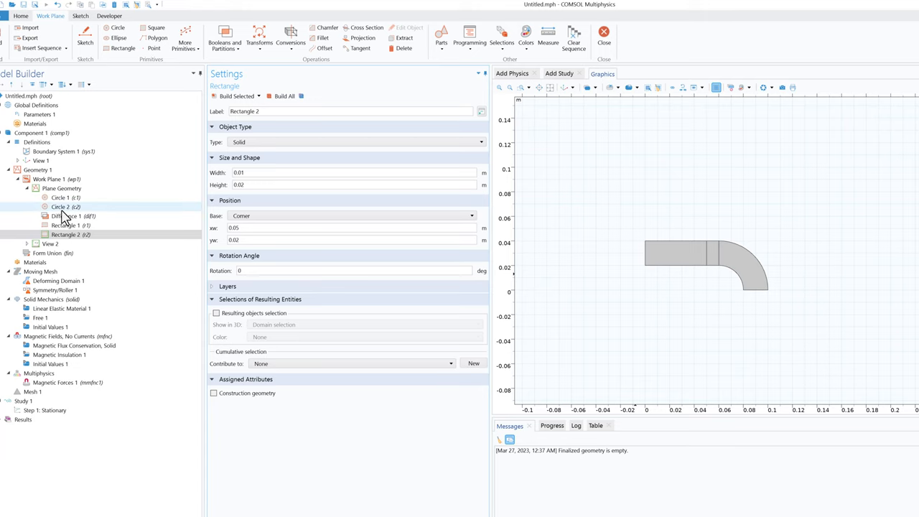
pyautogui.click(38, 170)
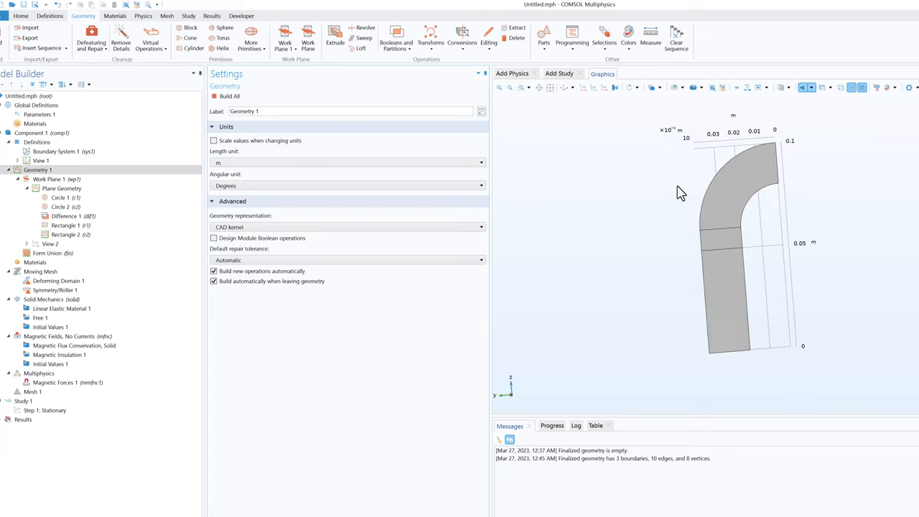
pyautogui.moveTo(677, 246); pyautogui.dragTo(666, 229)
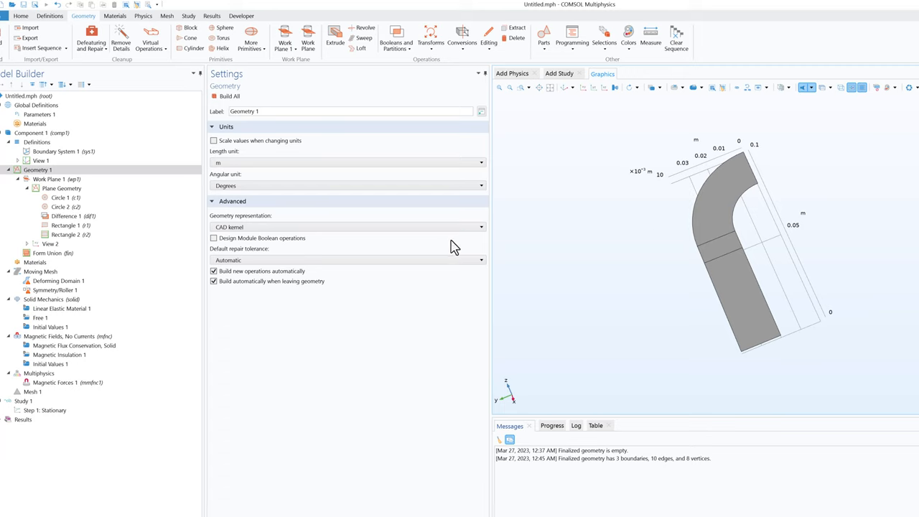
# Extrude Work Plane 1 by a distance of 0.01 m and build all objects.
pyautogui.click(74, 180)
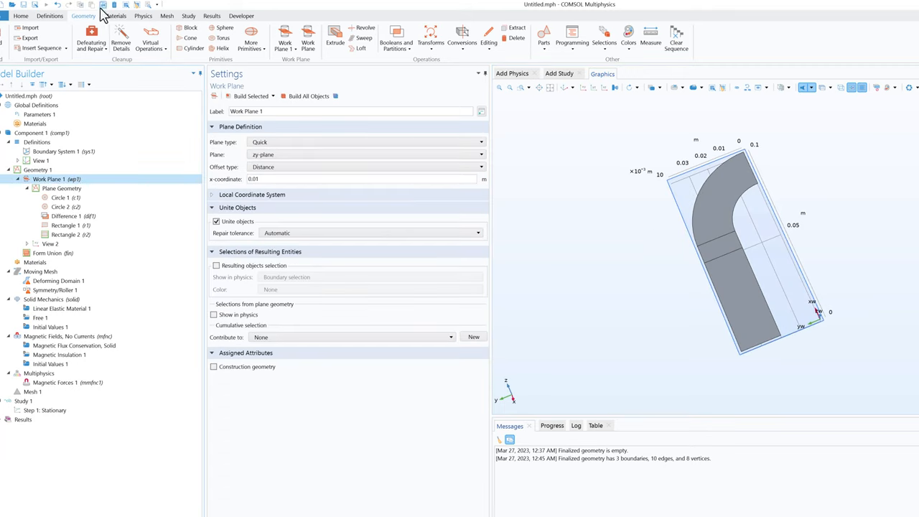
pyautogui.click(335, 41)
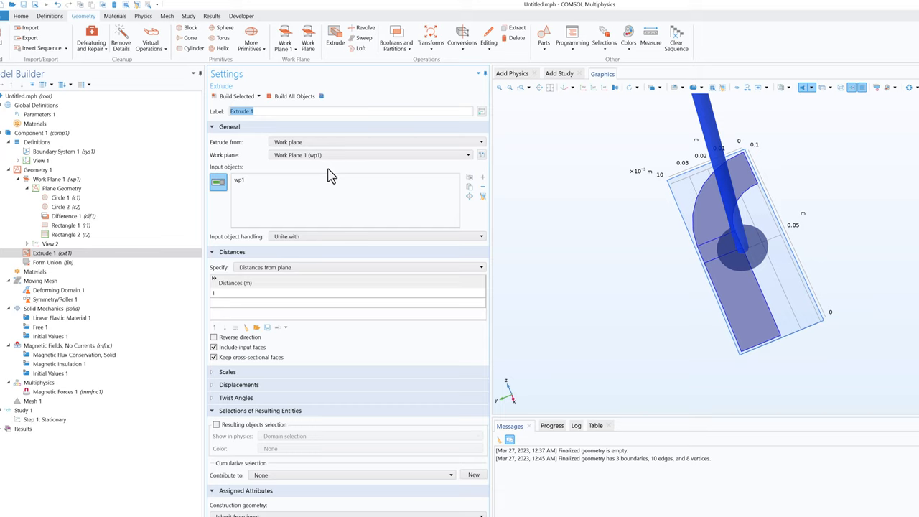
pyautogui.click(226, 293)
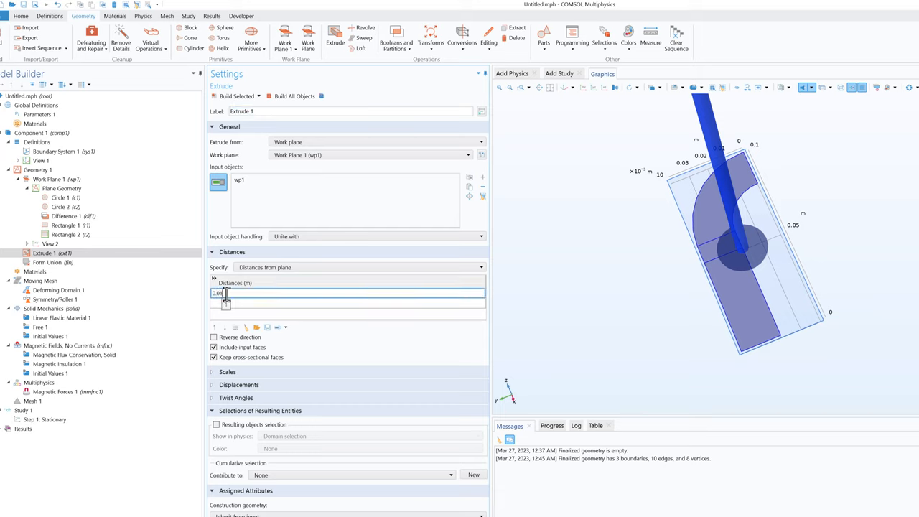
pyautogui.click(295, 95)
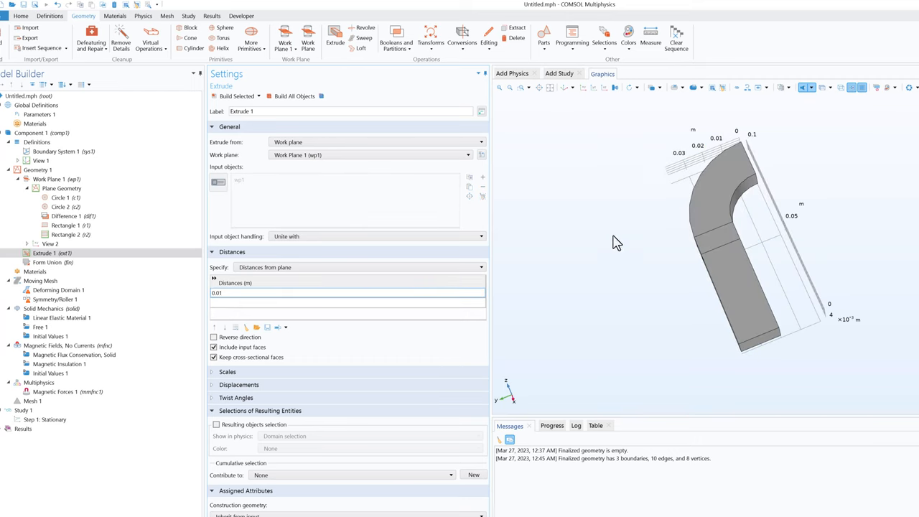
pyautogui.moveTo(664, 271)
pyautogui.mouseDown()
pyautogui.moveTo(610, 264)
pyautogui.moveTo(710, 263)
pyautogui.moveTo(649, 261)
pyautogui.moveTo(611, 275)
pyautogui.moveTo(607, 296)
pyautogui.moveTo(652, 261)
pyautogui.moveTo(697, 257)
pyautogui.moveTo(645, 268)
pyautogui.moveTo(661, 267)
pyautogui.moveTo(654, 279)
pyautogui.mouseUp()
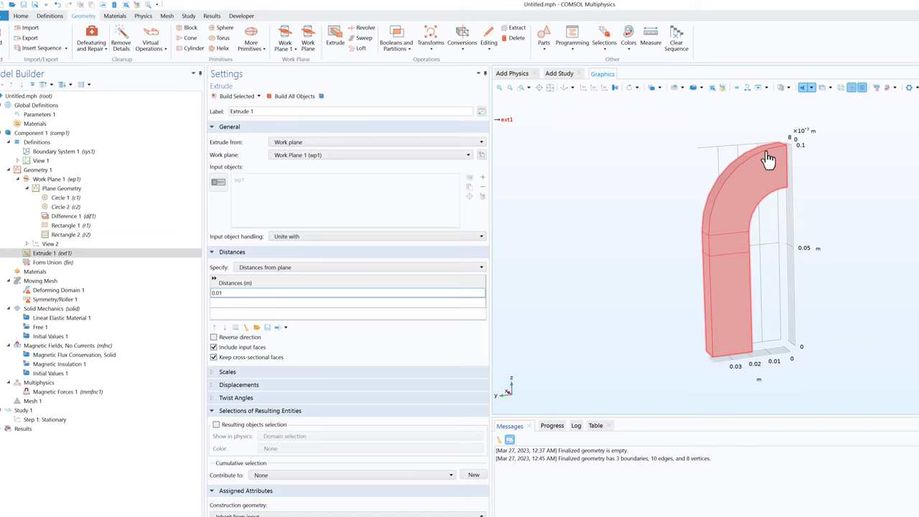
# Add a block to Geometry 1, and define the global parameter dm as 3[mm] with the description "distance to magnet".
pyautogui.click(156, 170)
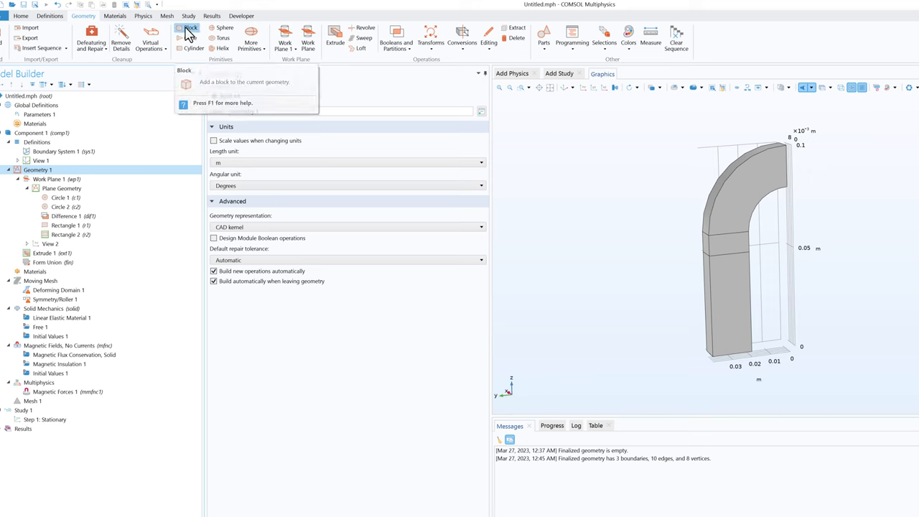
pyautogui.click(189, 32)
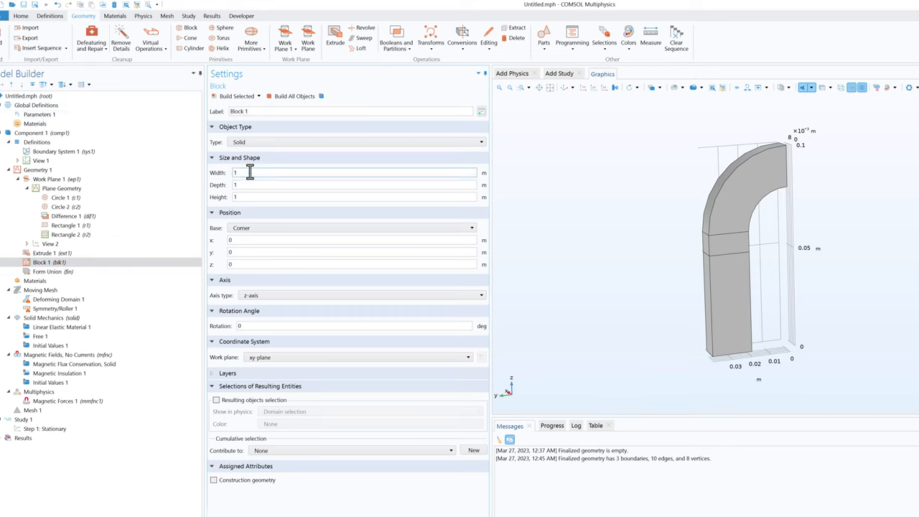
pyautogui.click(130, 115)
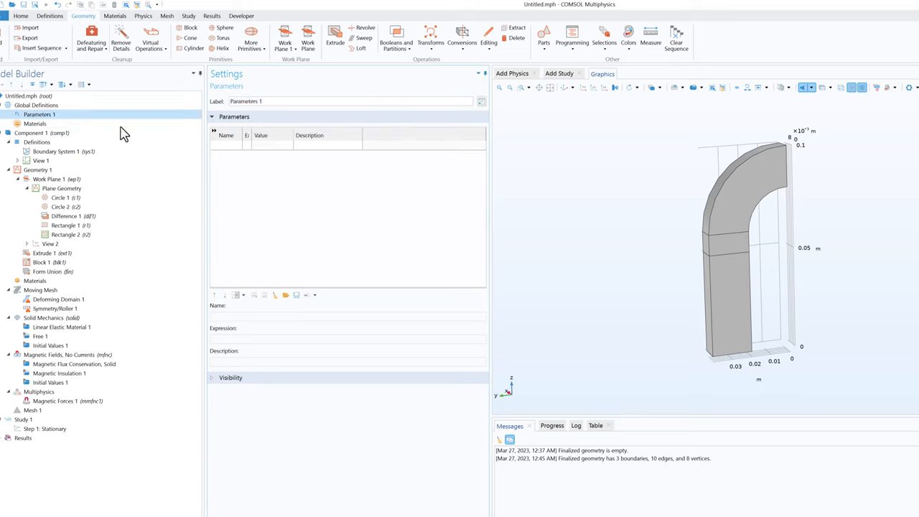
pyautogui.click(228, 146)
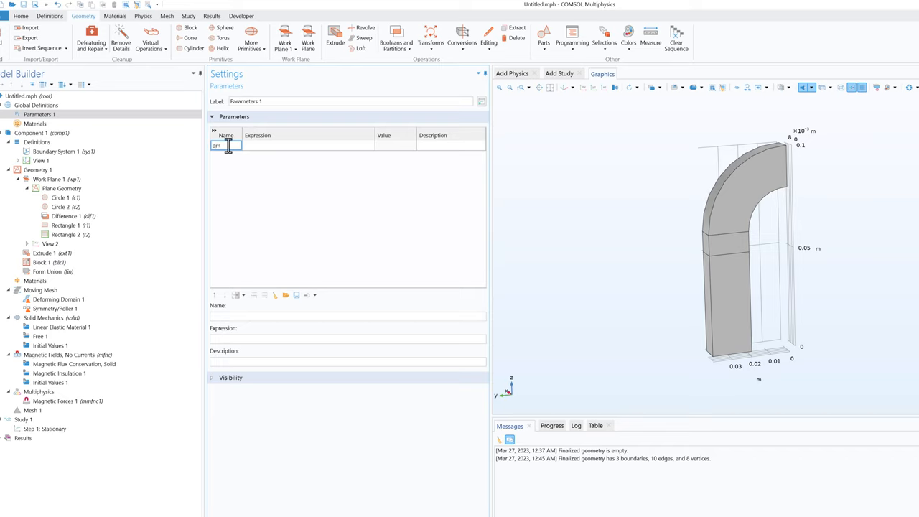
pyautogui.press('Tab')
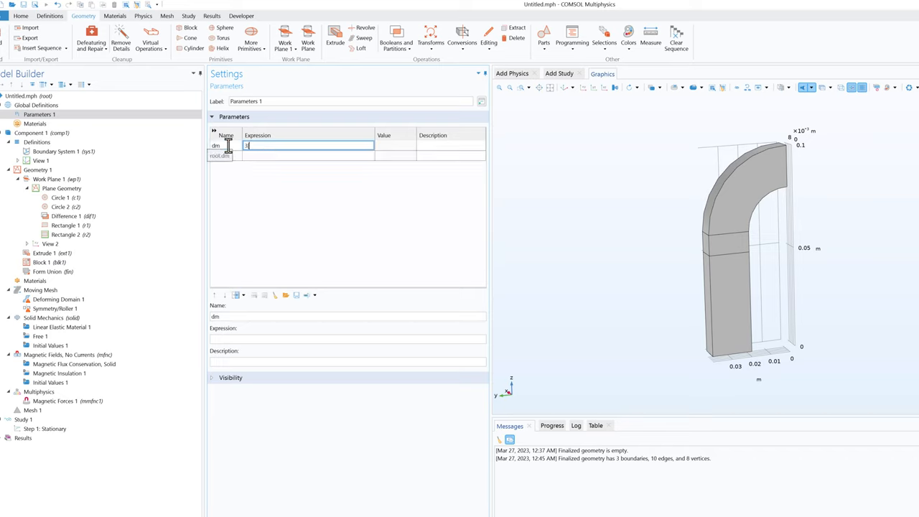
pyautogui.write('3[mm]')
pyautogui.press('Tab')
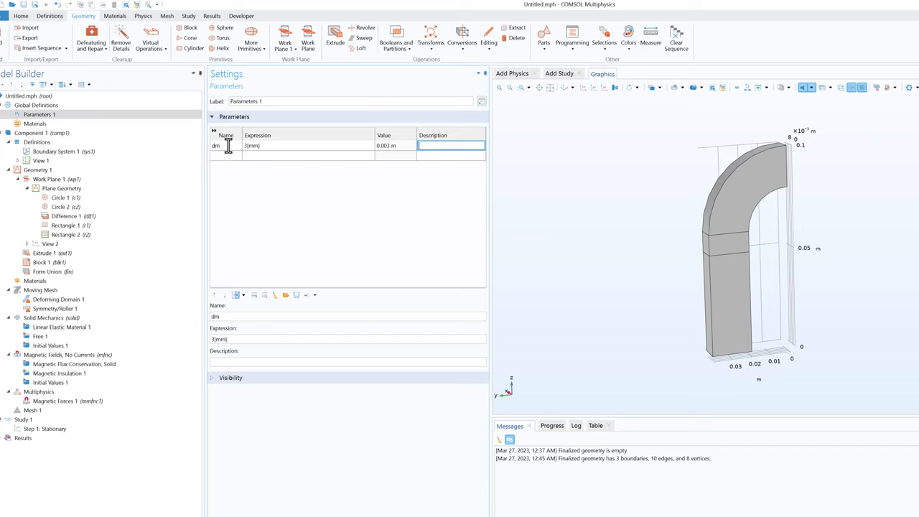
pyautogui.write('distance to magnet')
pyautogui.press('Return')
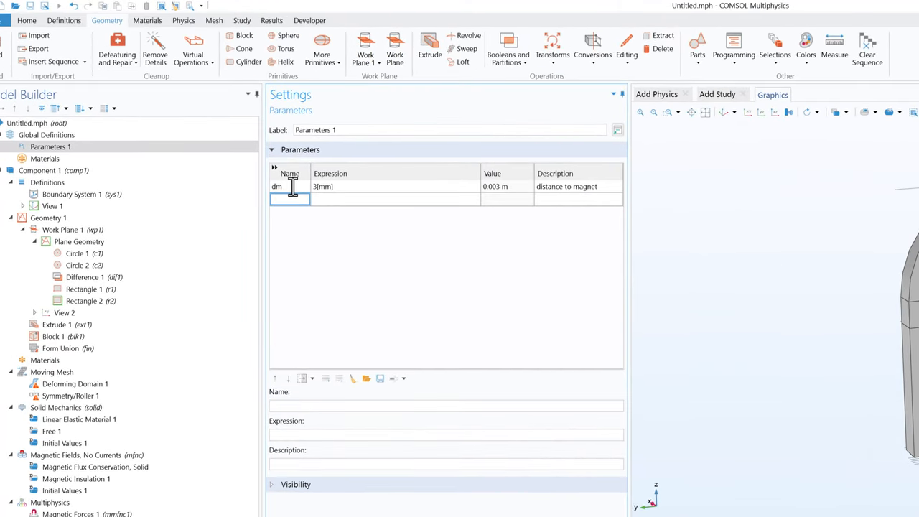
# Define the global parameter hp as 1[mm] with the description "Plate thickness".
pyautogui.write('hp')
pyautogui.press('Tab')
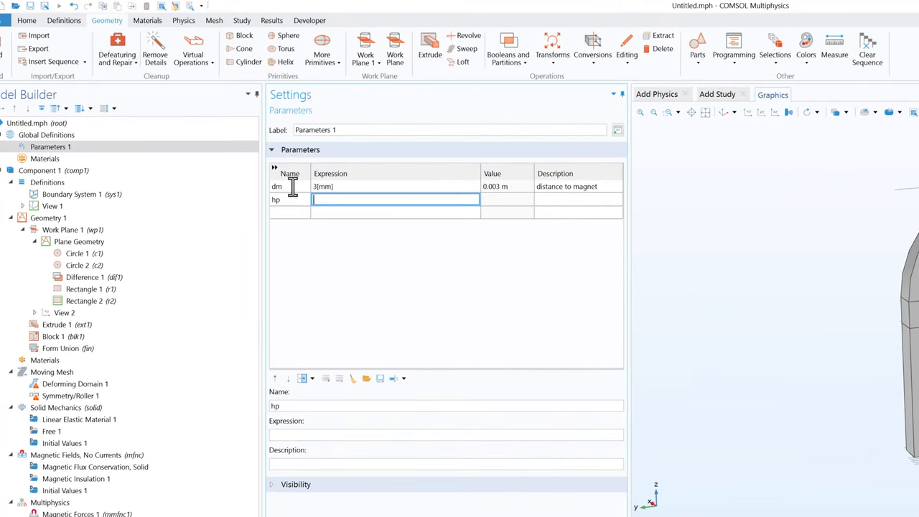
pyautogui.write('1[mm]')
pyautogui.press('Return')
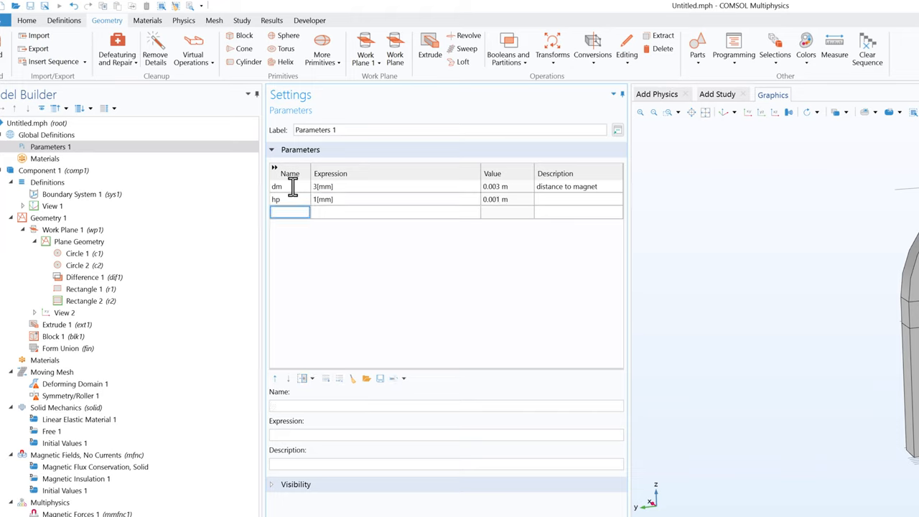
pyautogui.click(554, 200)
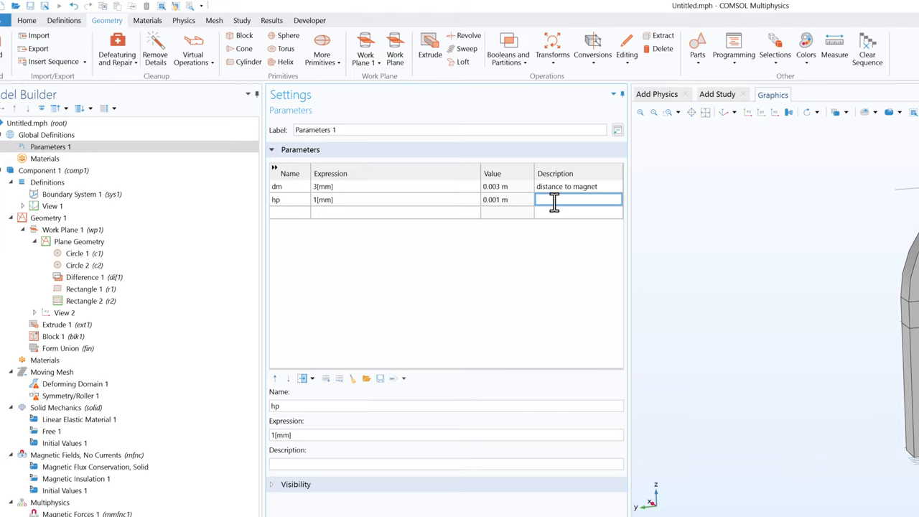
pyautogui.write('Plate thickness')
pyautogui.press('Return')
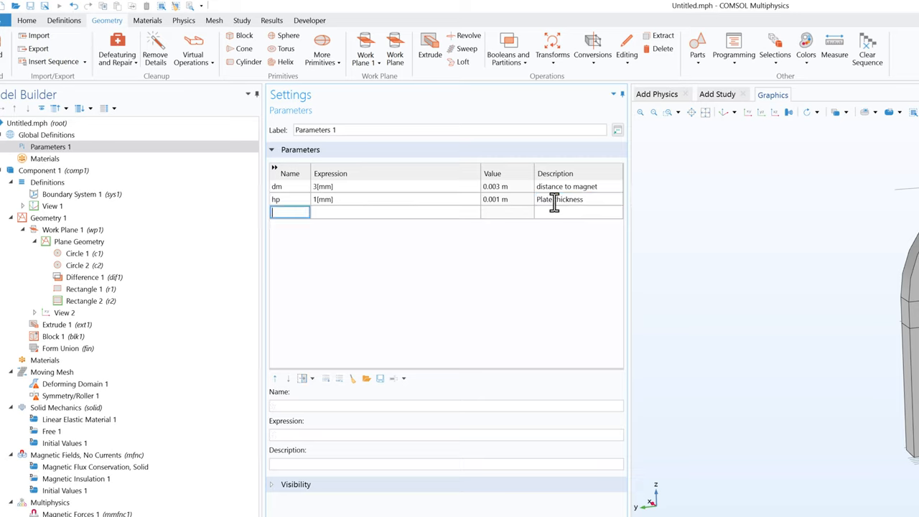
# Define the global parameter lp as 20[cm] with the description "Plate Length".
pyautogui.press('Tab')
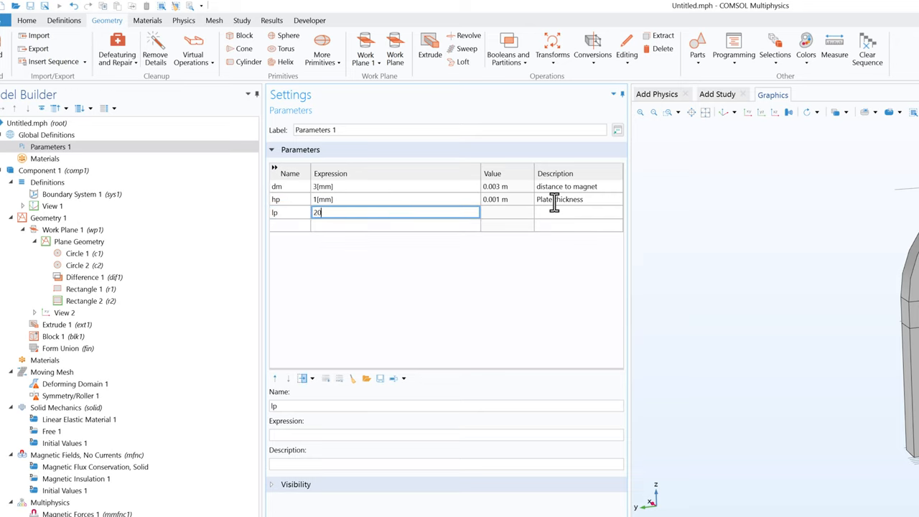
pyautogui.write('20[cm]')
pyautogui.press('Tab')
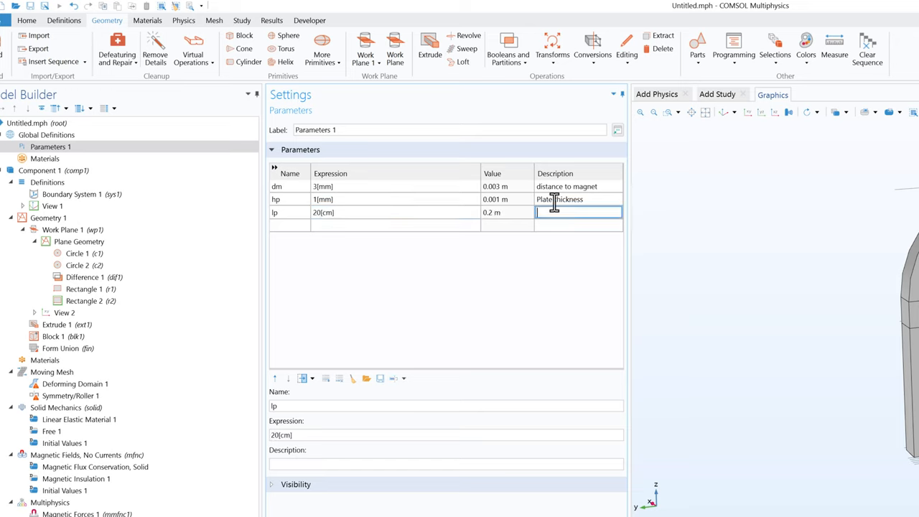
pyautogui.write('Plate length')
pyautogui.press('Tab')
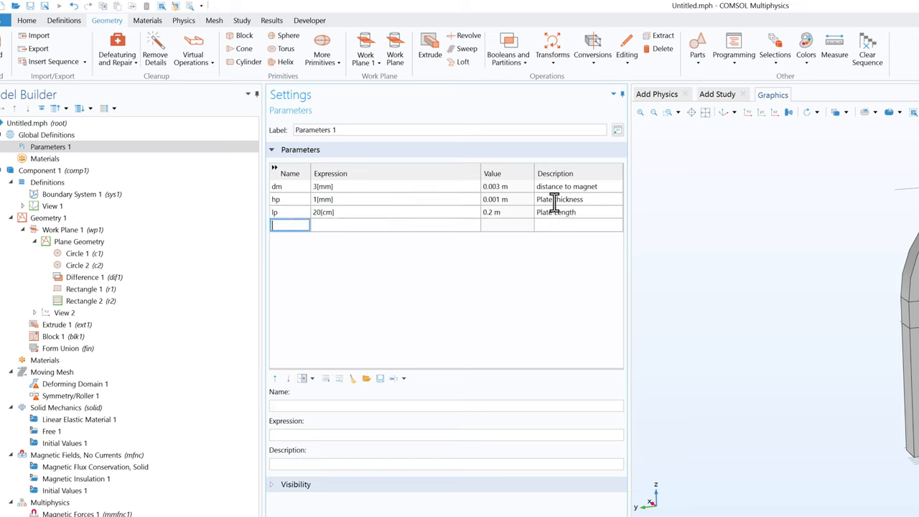
# Define the global parameter wp as 6[cm] with the description "Plate width".
pyautogui.write('wp')
pyautogui.press('Tab')
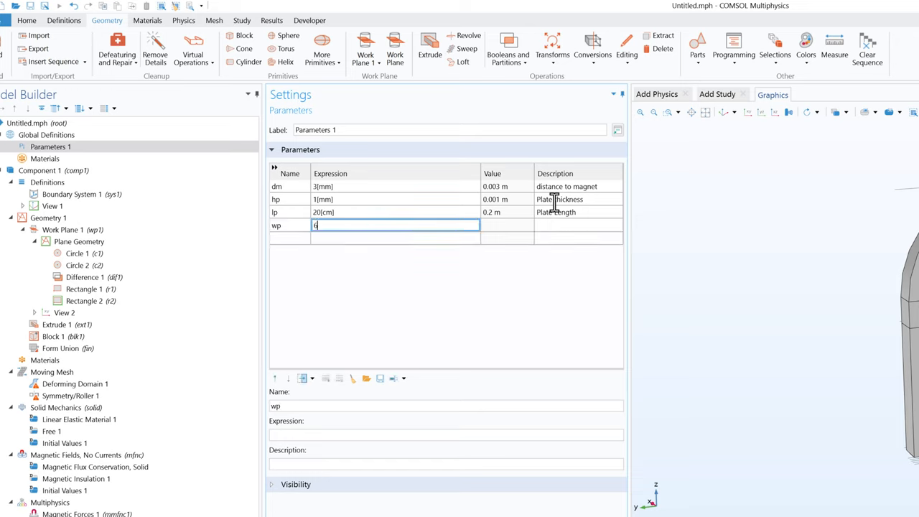
pyautogui.write('6[cm]')
pyautogui.press('Tab')
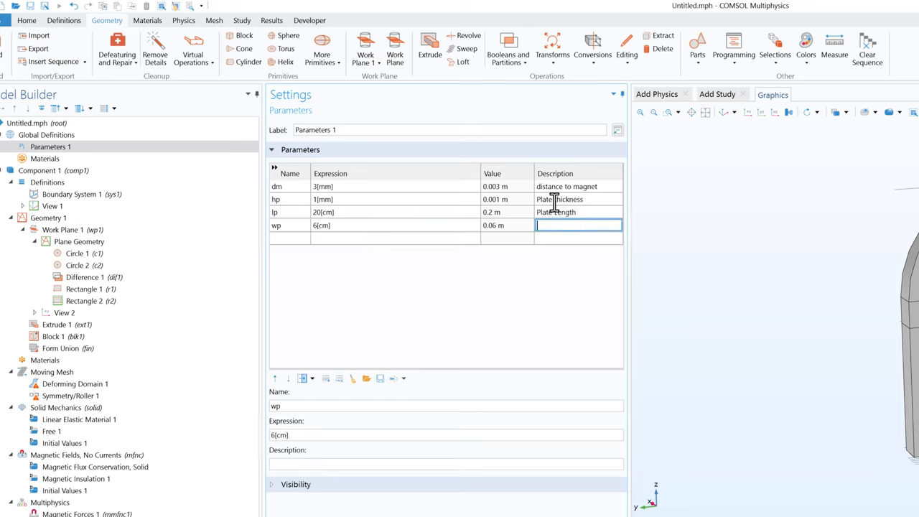
pyautogui.write('Plate width')
pyautogui.press('Tab')
# Define the global parameter H as 7[cm] with the description "Distance to bottom wall".
pyautogui.write('H')
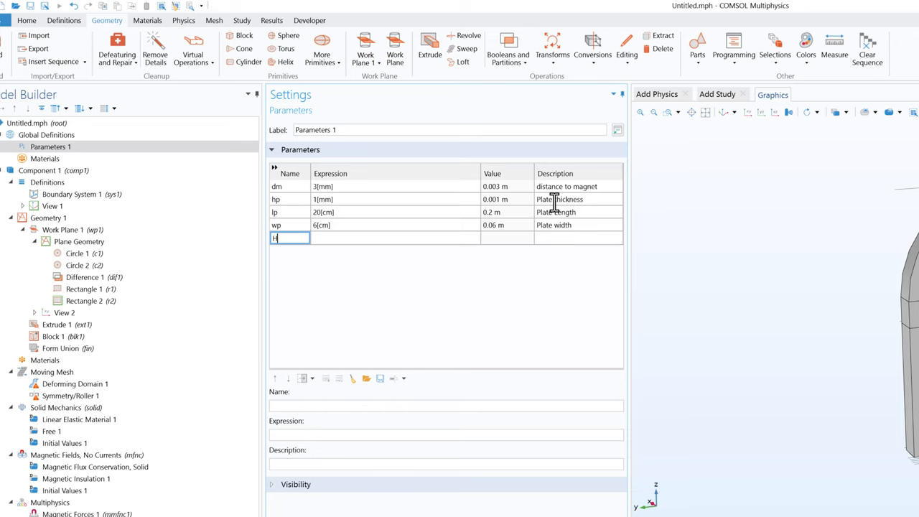
pyautogui.press('Tab')
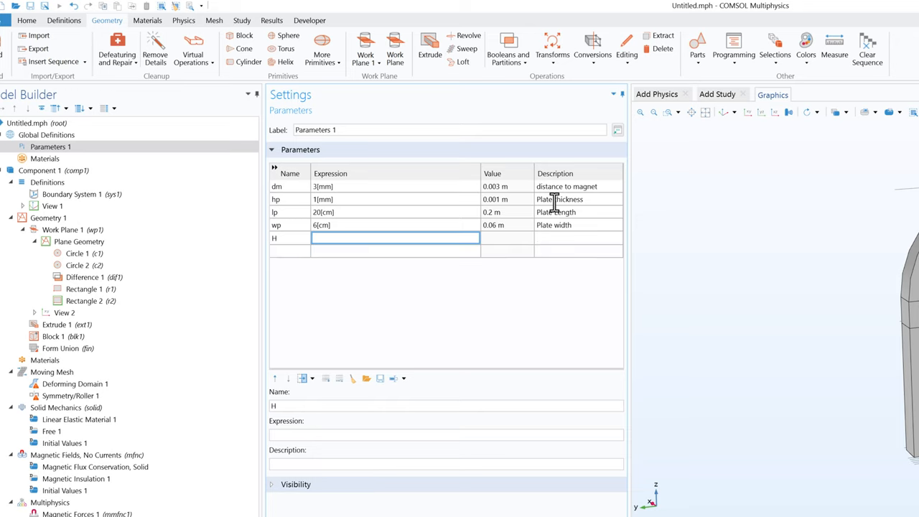
pyautogui.write('7[cm]')
pyautogui.press('Tab')
pyautogui.write('D')
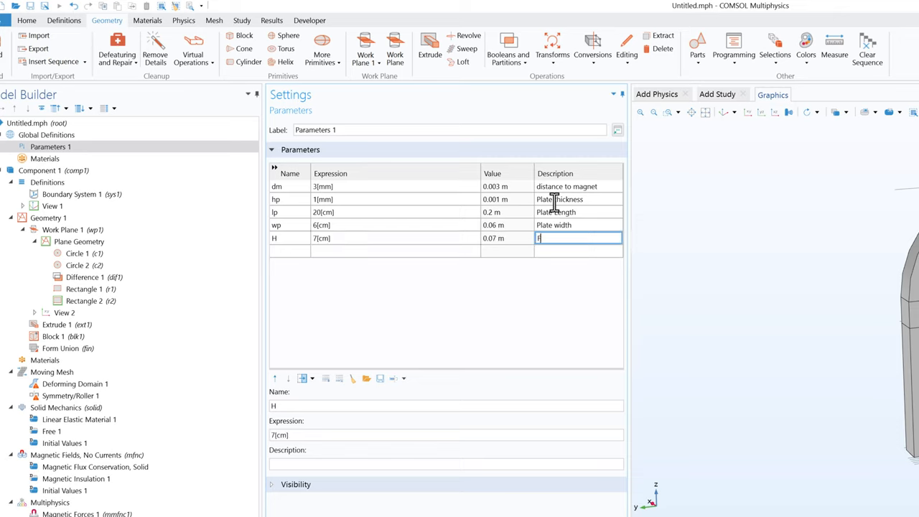
pyautogui.write('istance to bottom wall')
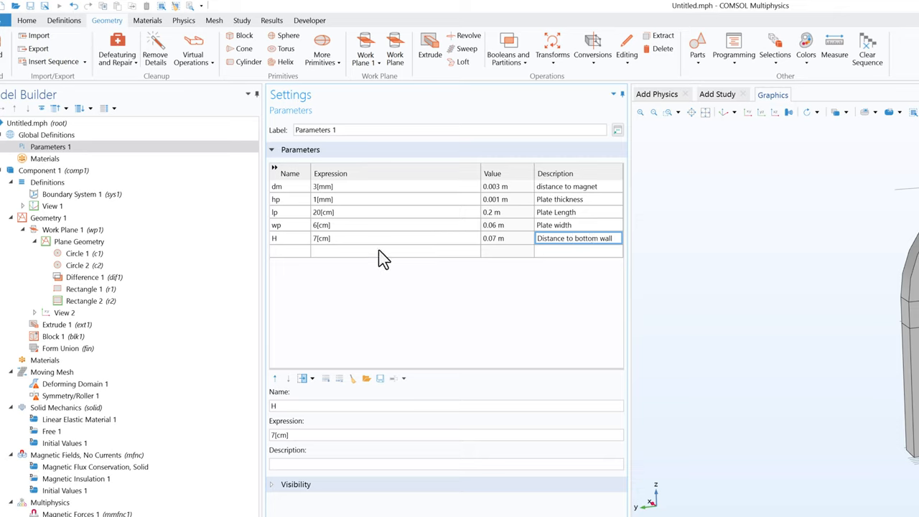
pyautogui.click(293, 251)
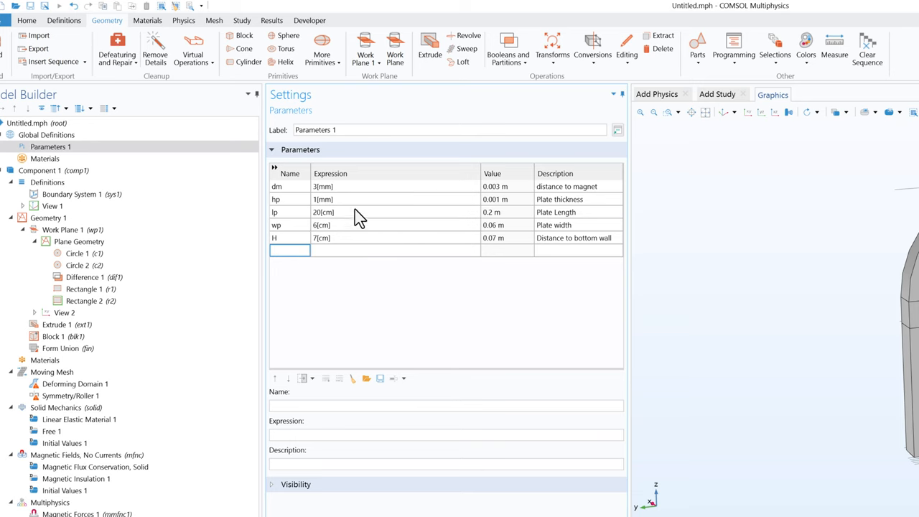
# Set the size of Block 1 to width wp/2, depth lp/2 and height hp.
pyautogui.click(71, 336)
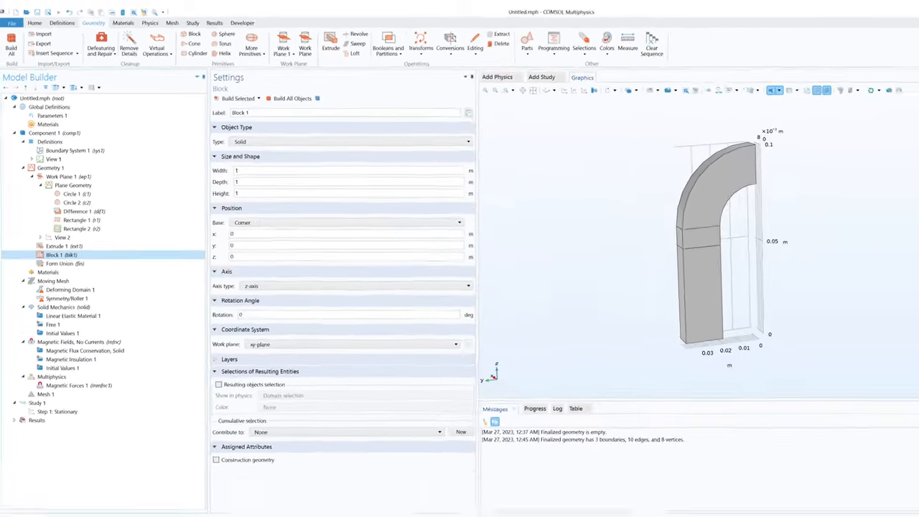
pyautogui.click(286, 213)
pyautogui.moveTo(226, 166); pyautogui.dragTo(198, 169)
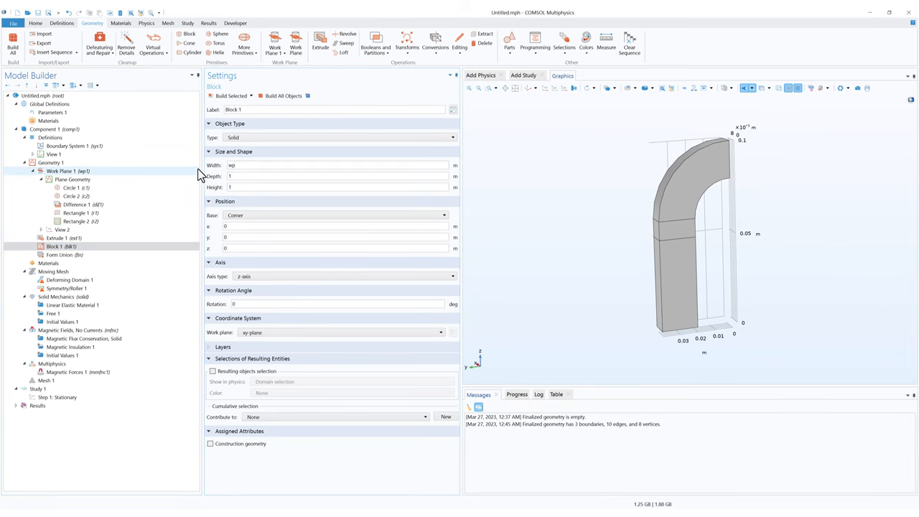
pyautogui.press('Tab')
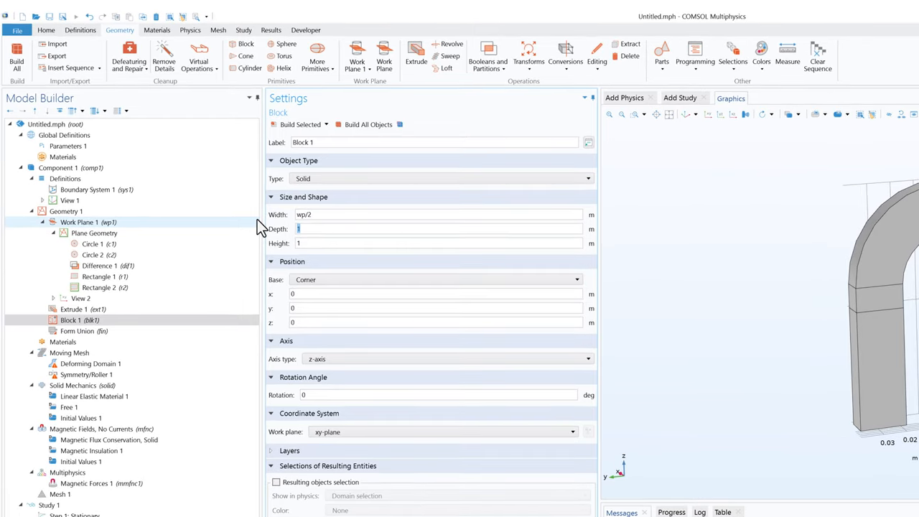
pyautogui.write('lp/2')
pyautogui.press('Tab')
pyautogui.write('hp')
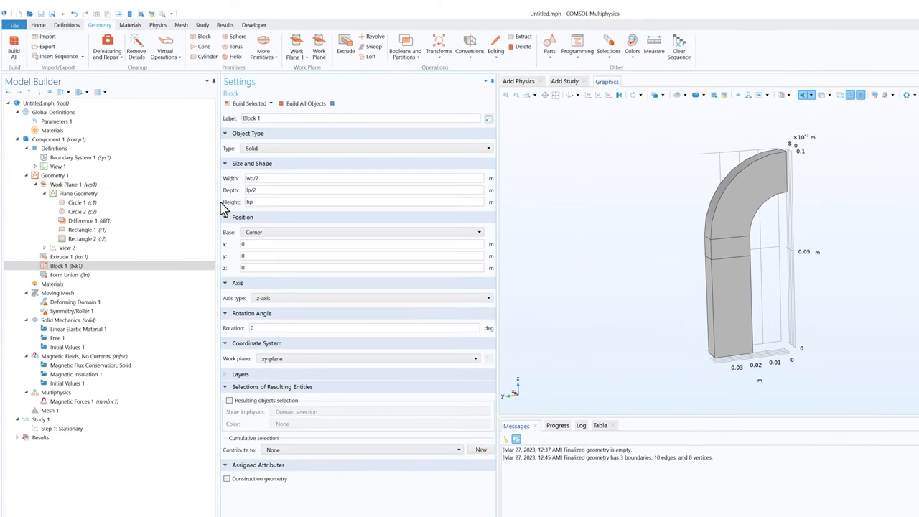
# Set the z position of Block 1 to -(dm+hp) with a corner base, and build the block.
pyautogui.click(256, 234)
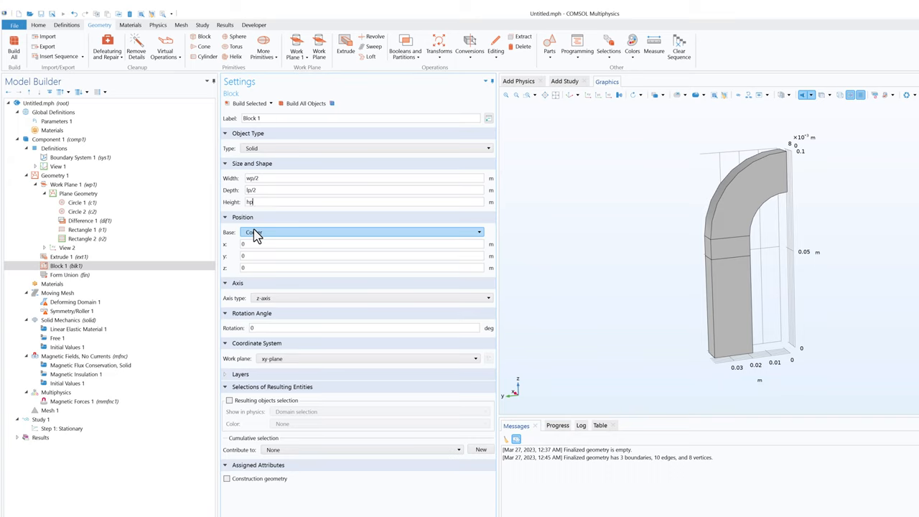
pyautogui.click(253, 267)
pyautogui.moveTo(253, 270); pyautogui.dragTo(226, 275)
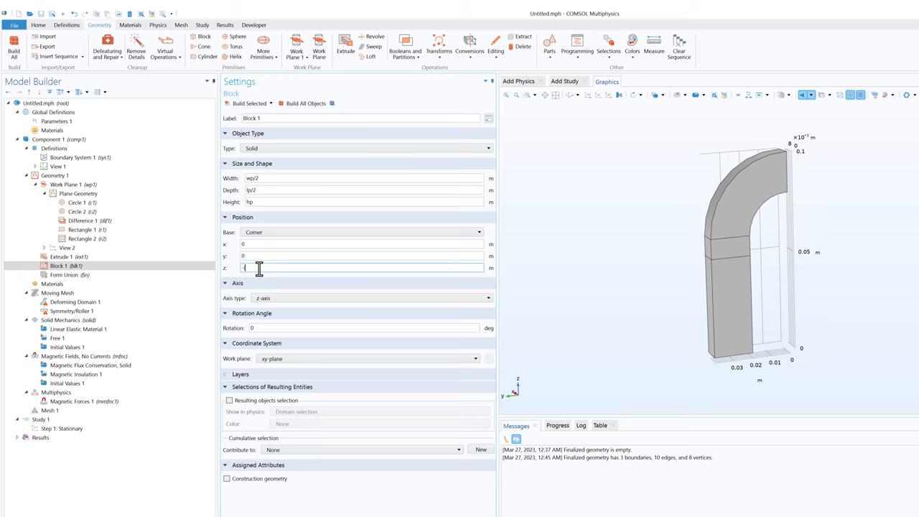
pyautogui.write('-(dm+hp')
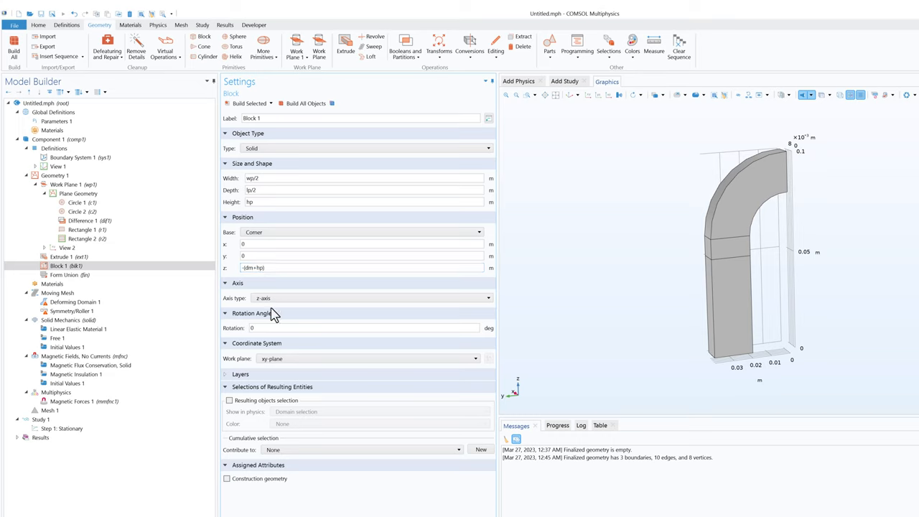
pyautogui.click(249, 106)
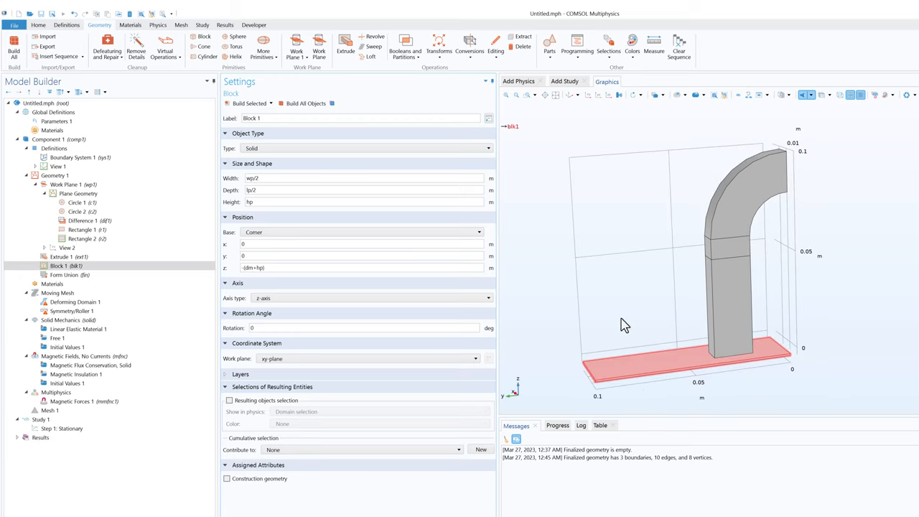
pyautogui.moveTo(741, 392); pyautogui.dragTo(722, 377)
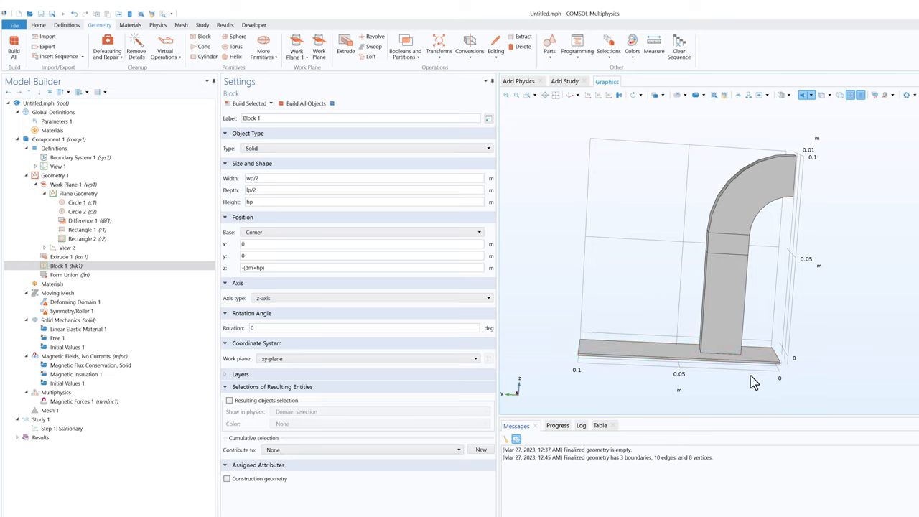
# Examine the gap between the magnet's foot and the plate against Block 1's z position expression.
pyautogui.moveTo(751, 382); pyautogui.dragTo(741, 366)
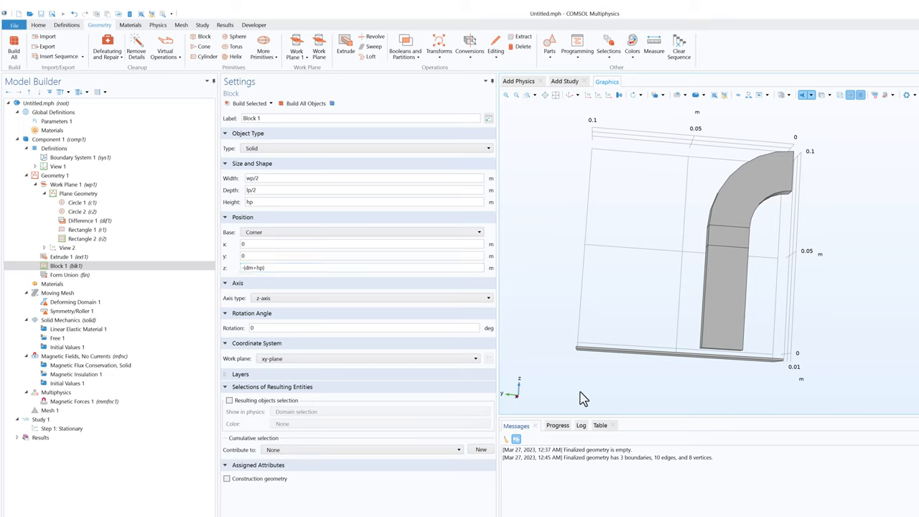
pyautogui.moveTo(515, 391); pyautogui.dragTo(522, 390)
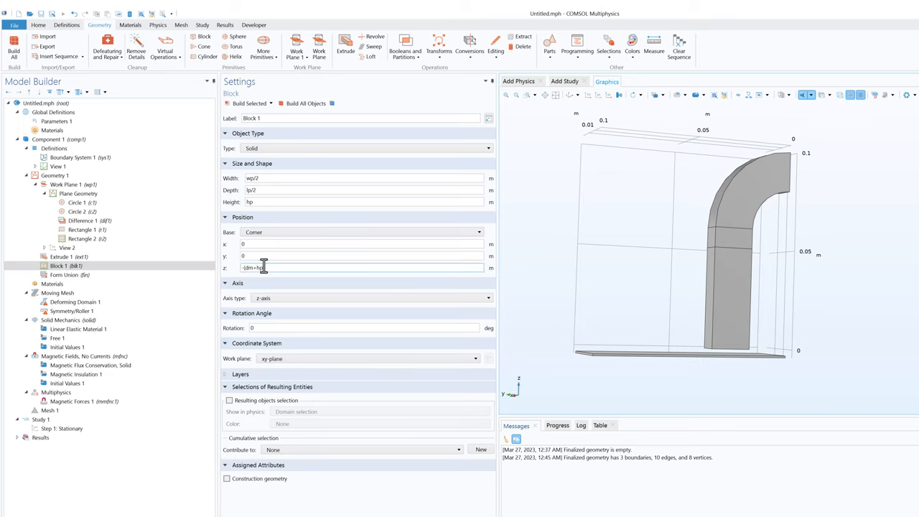
pyautogui.moveTo(242, 267); pyautogui.dragTo(264, 267)
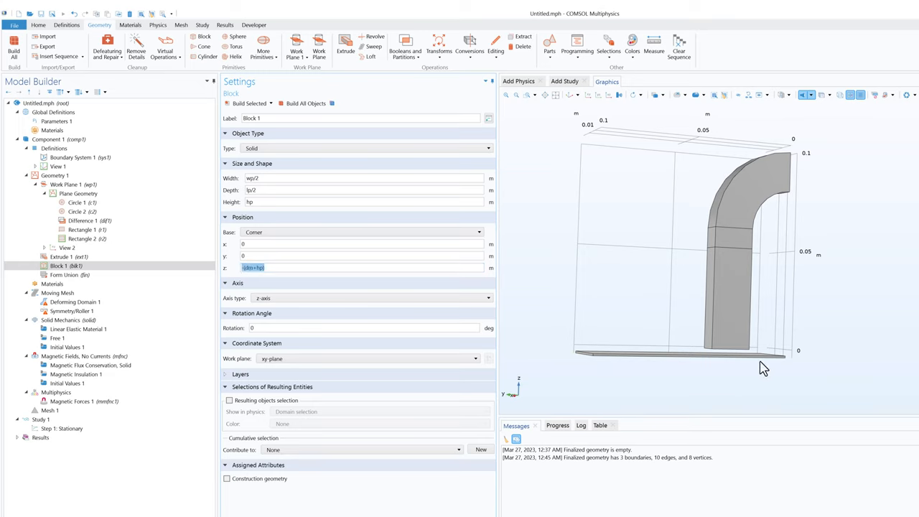
pyautogui.scroll(5, 762, 368)
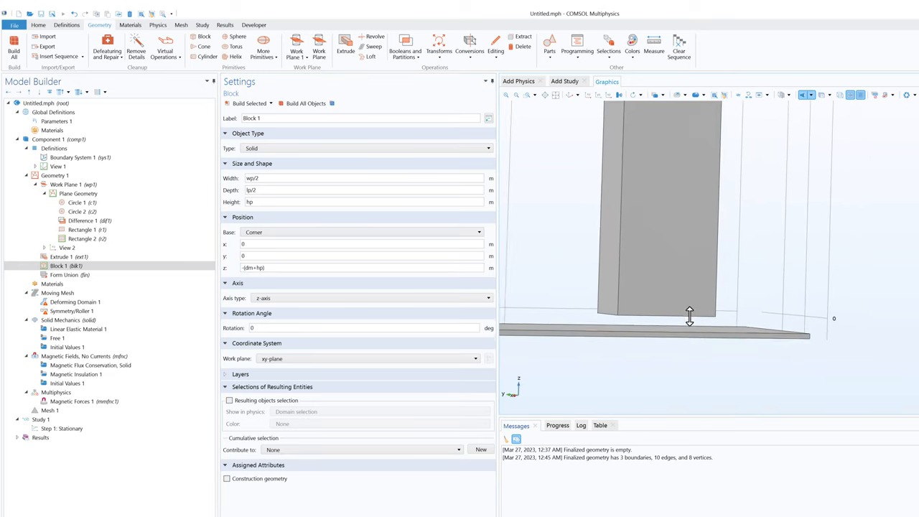
pyautogui.moveTo(689, 316); pyautogui.dragTo(689, 343, button='middle')
pyautogui.moveTo(645, 352); pyautogui.dragTo(638, 354)
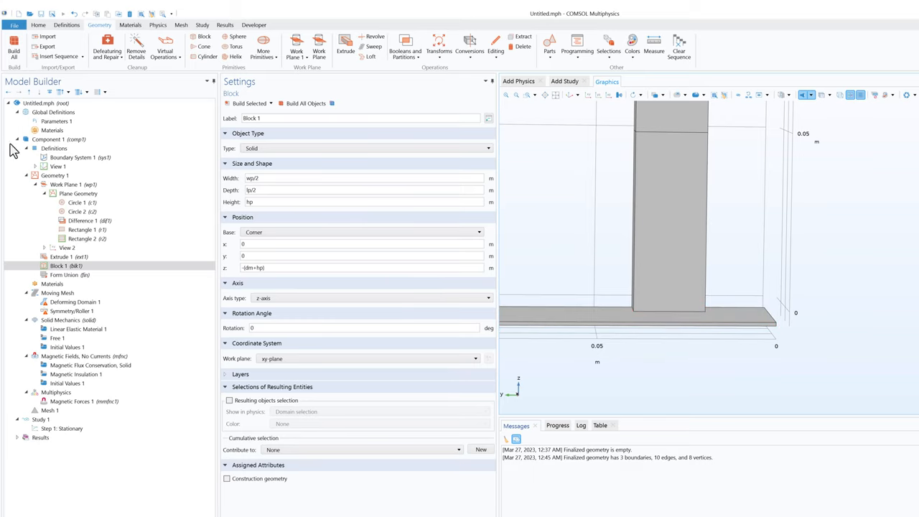
# Add a second block to Geometry 1 with width 2*wp, depth lp/2+wp, height 0.2 m and z position -H.
pyautogui.click(54, 176)
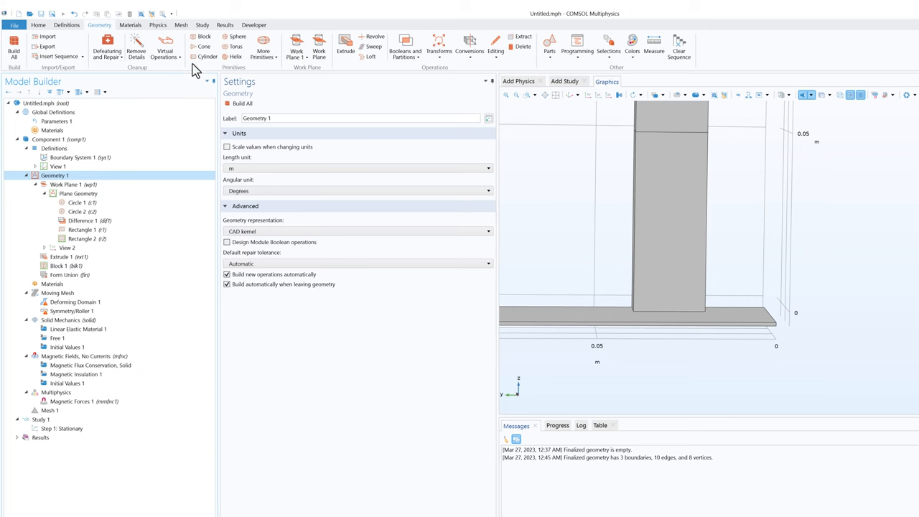
pyautogui.click(203, 37)
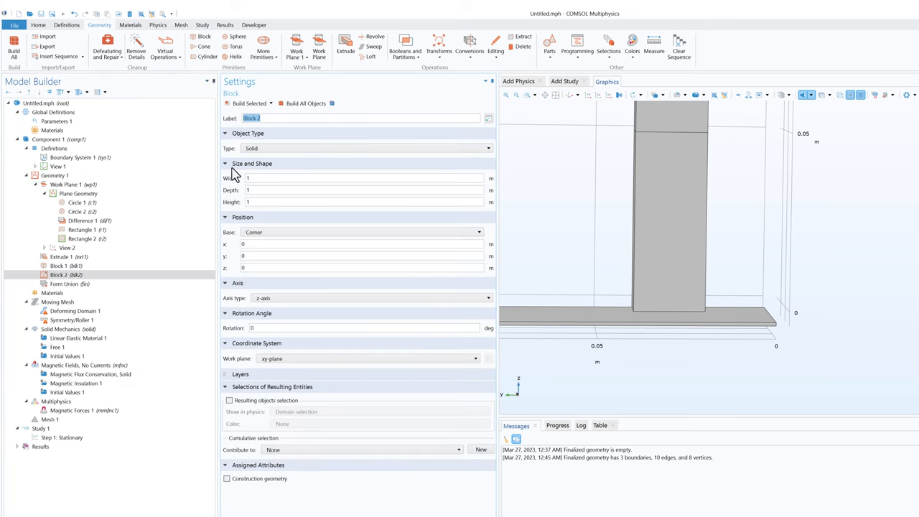
pyautogui.click(253, 178)
pyautogui.doubleClick(252, 179)
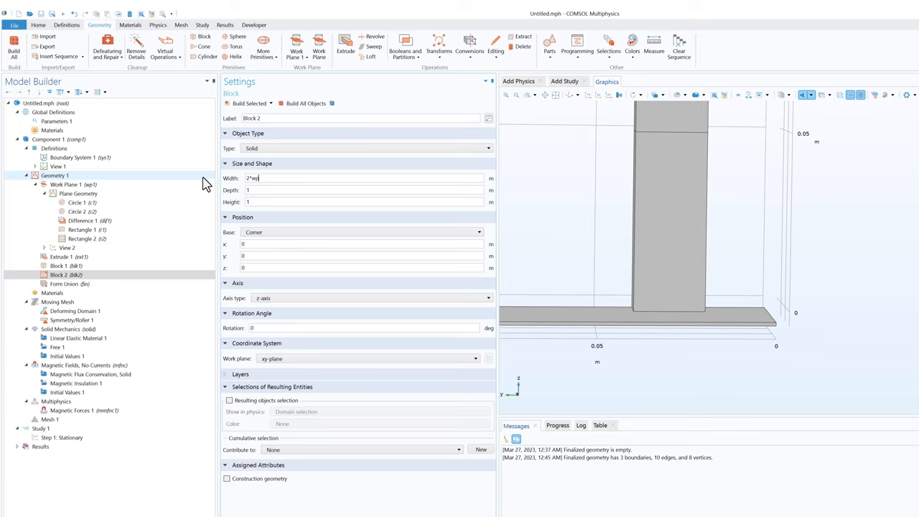
pyautogui.doubleClick(250, 190)
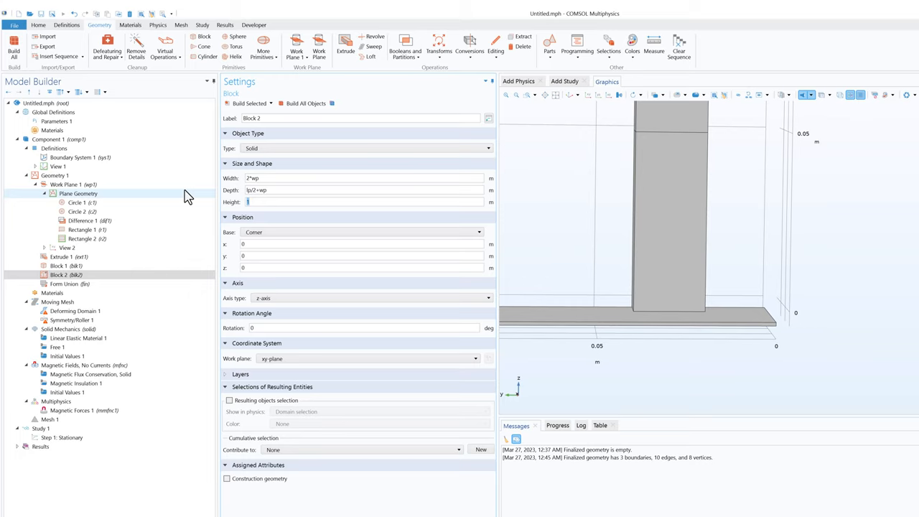
pyautogui.write('0.2')
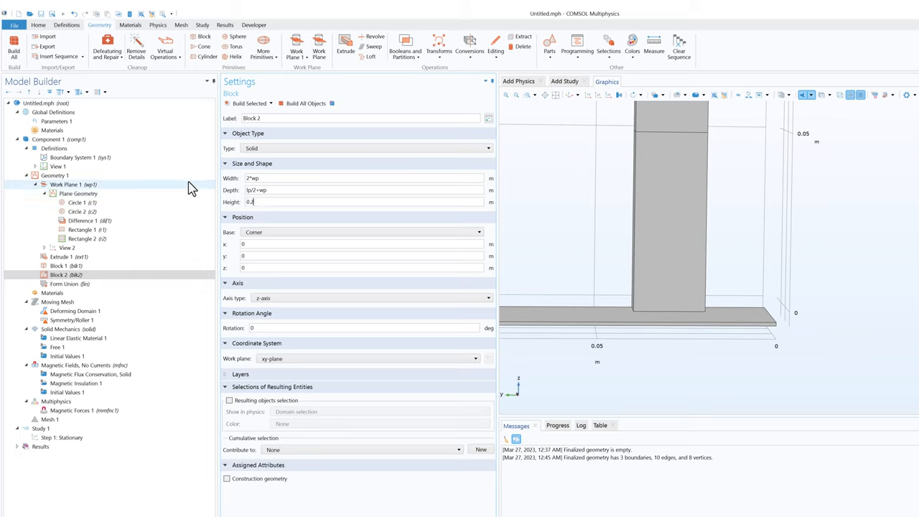
pyautogui.doubleClick(244, 267)
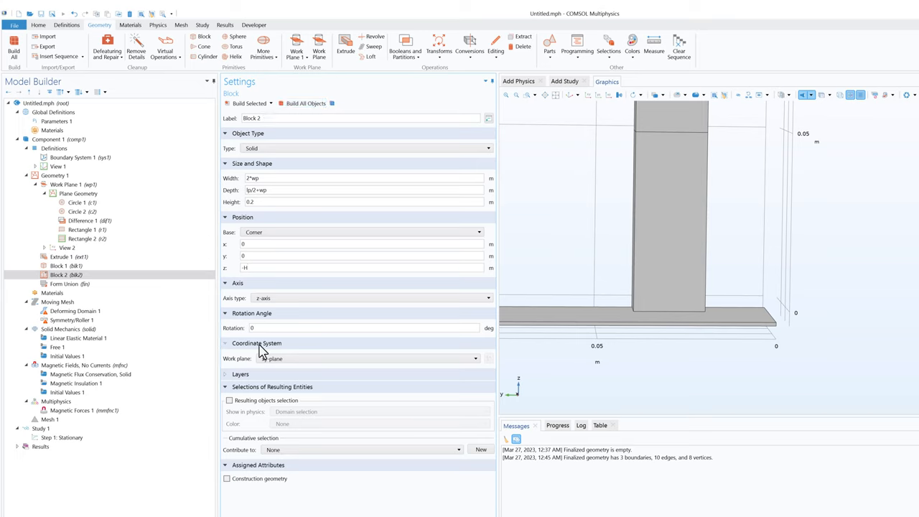
# Give Block 2 two layers with thicknesses H-2*dm-hp and 2*dm+hp, and build all objects.
pyautogui.click(278, 377)
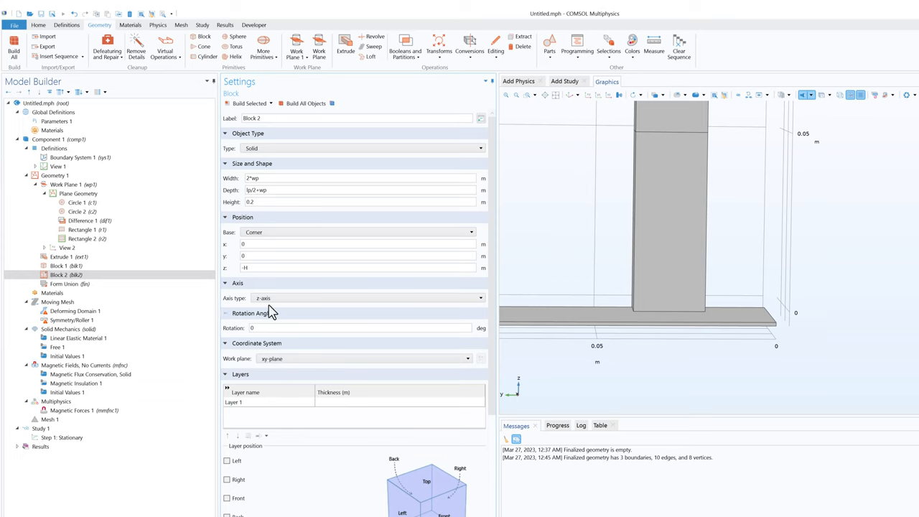
pyautogui.click(326, 403)
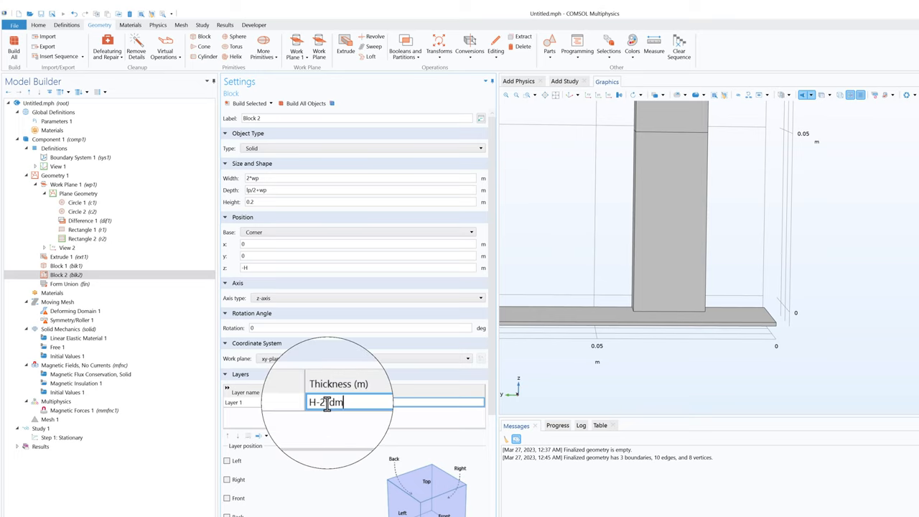
pyautogui.write('H-2*dm-hp')
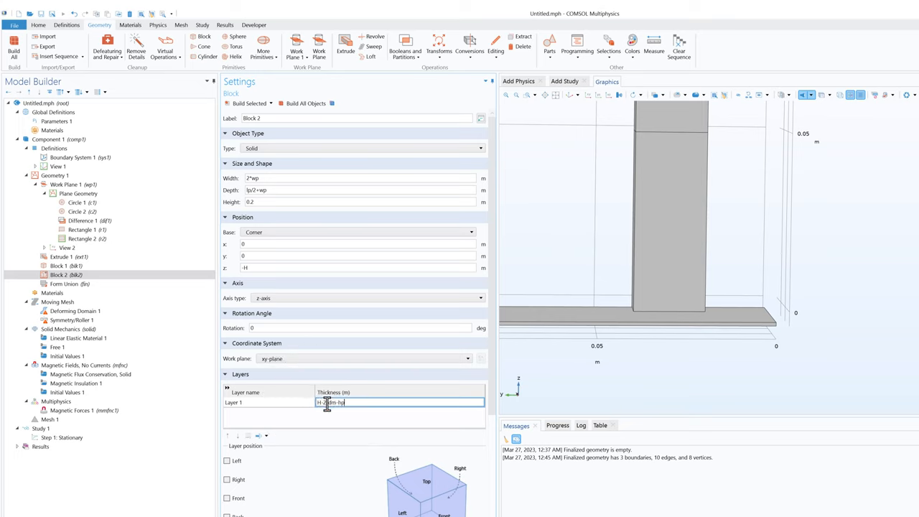
pyautogui.press('Return')
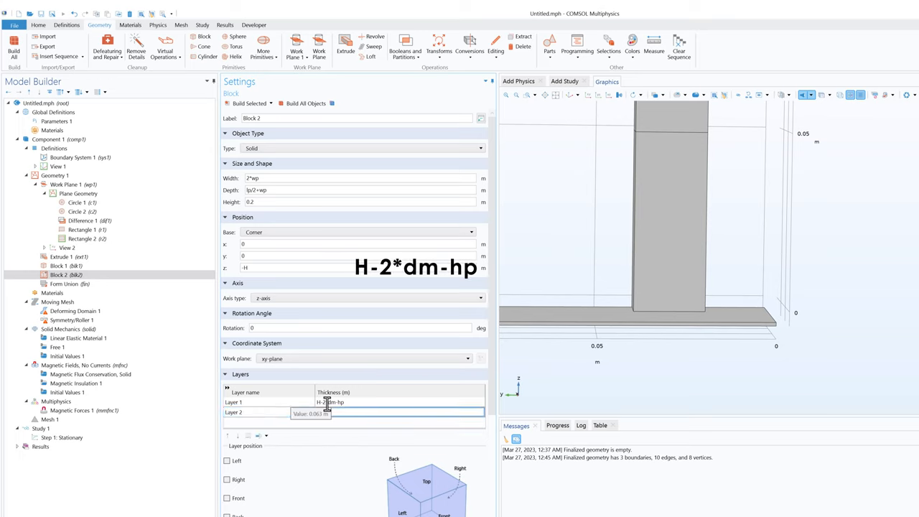
pyautogui.write('2*dm+hp')
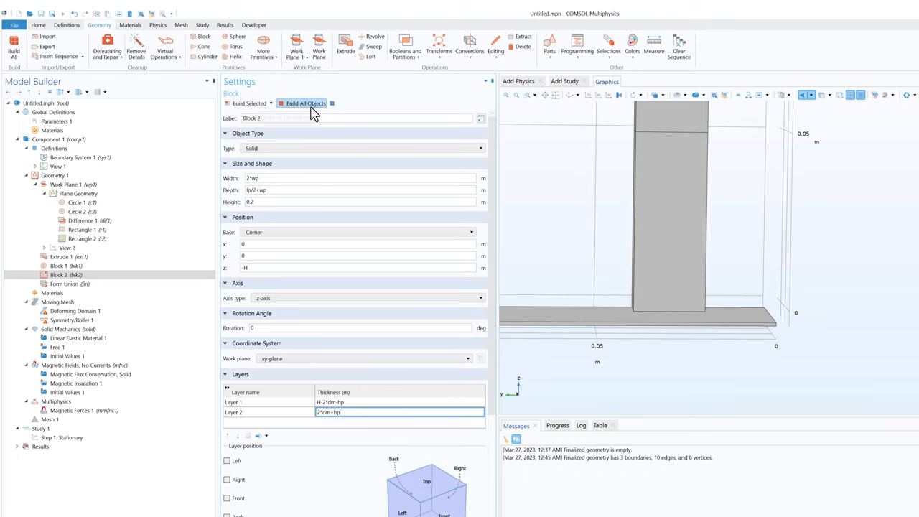
pyautogui.click(313, 106)
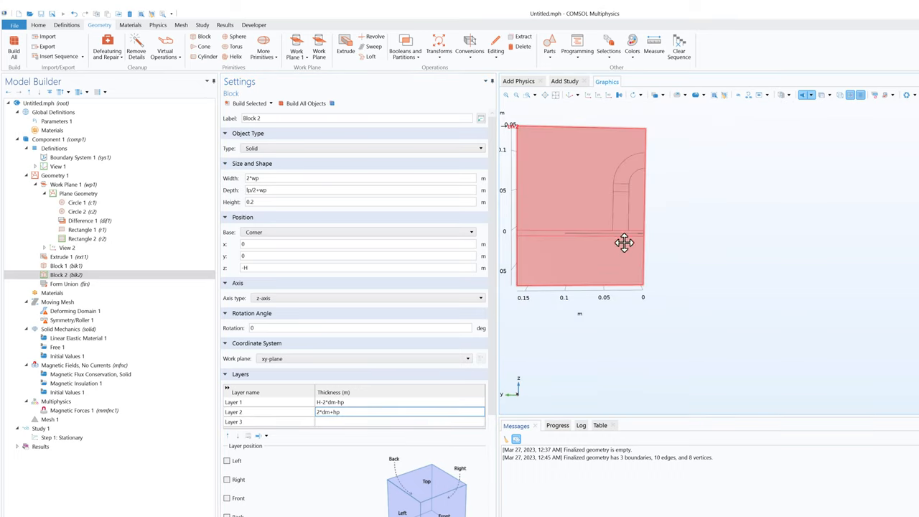
# Turn on transparency for the 3D view to show the magnet and plate inside Block 2.
pyautogui.moveTo(624, 242)
pyautogui.mouseDown()
pyautogui.moveTo(649, 269)
pyautogui.moveTo(611, 236)
pyautogui.moveTo(595, 291)
pyautogui.moveTo(579, 242)
pyautogui.moveTo(601, 238)
pyautogui.moveTo(626, 244)
pyautogui.moveTo(625, 254)
pyautogui.mouseUp()
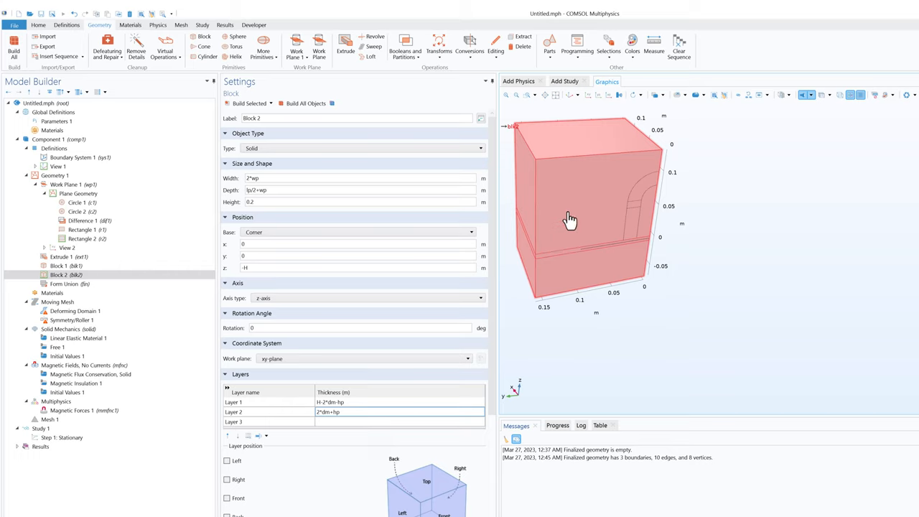
pyautogui.moveTo(587, 253); pyautogui.dragTo(587, 206, button='middle')
pyautogui.moveTo(594, 226); pyautogui.dragTo(635, 200, button='right')
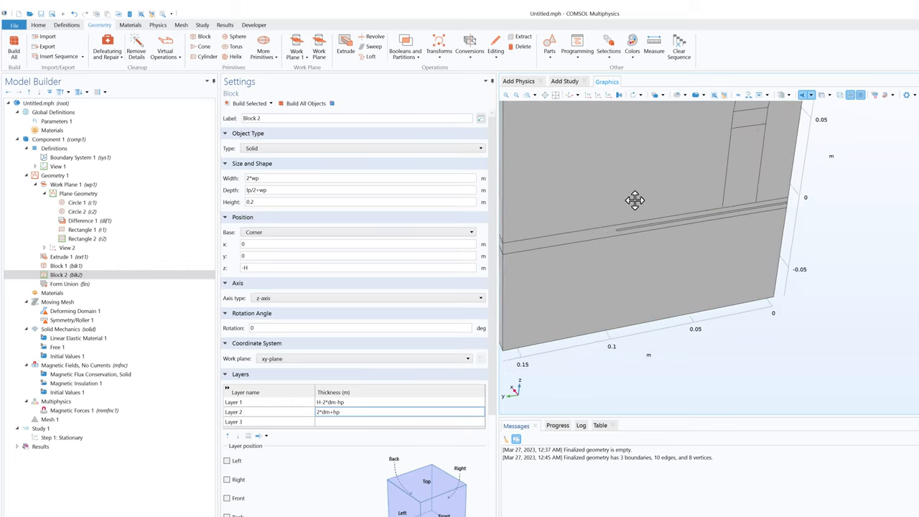
pyautogui.moveTo(584, 277); pyautogui.dragTo(645, 295, button='right')
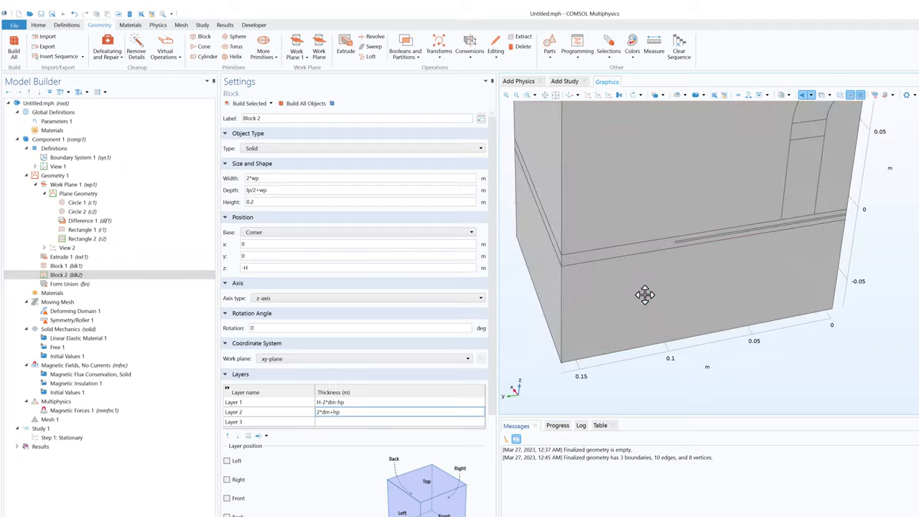
pyautogui.moveTo(645, 294); pyautogui.dragTo(641, 273)
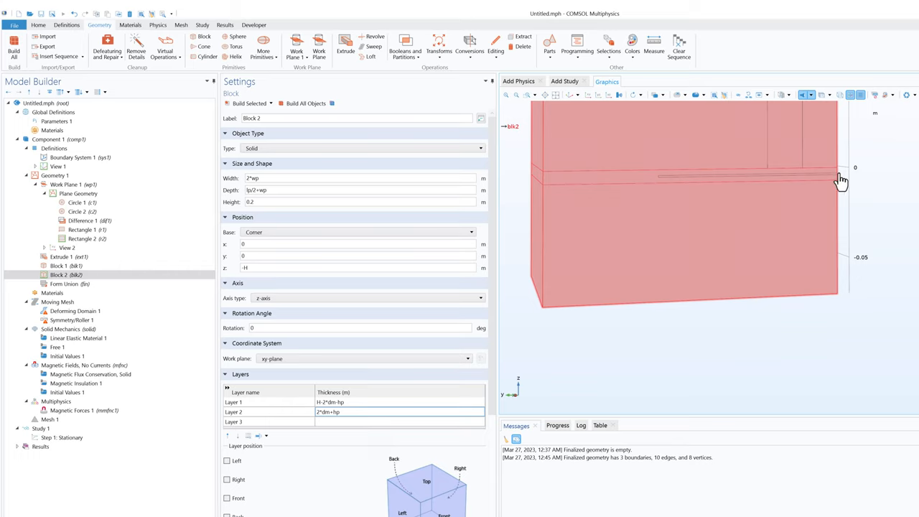
pyautogui.click(824, 96)
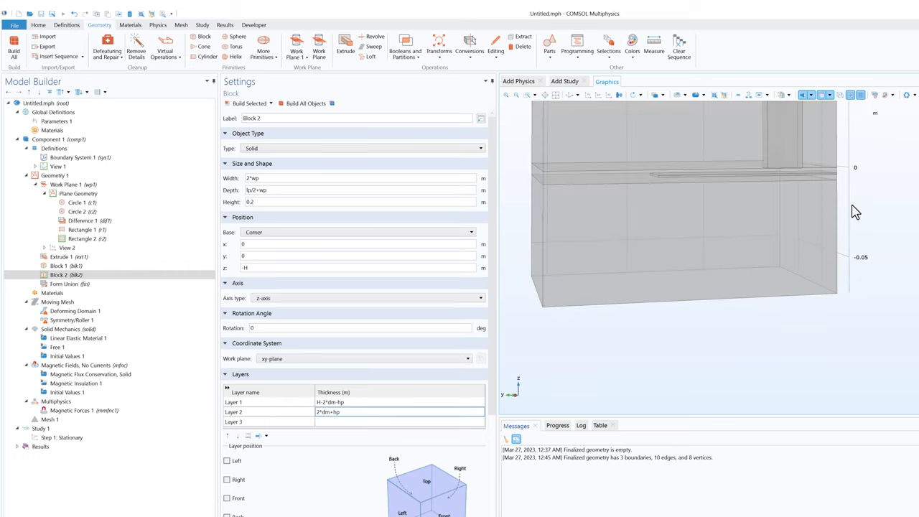
# Examine the magnet, the plate and the layer boundaries inside the transparent outer block from several angles.
pyautogui.moveTo(854, 212); pyautogui.dragTo(787, 272)
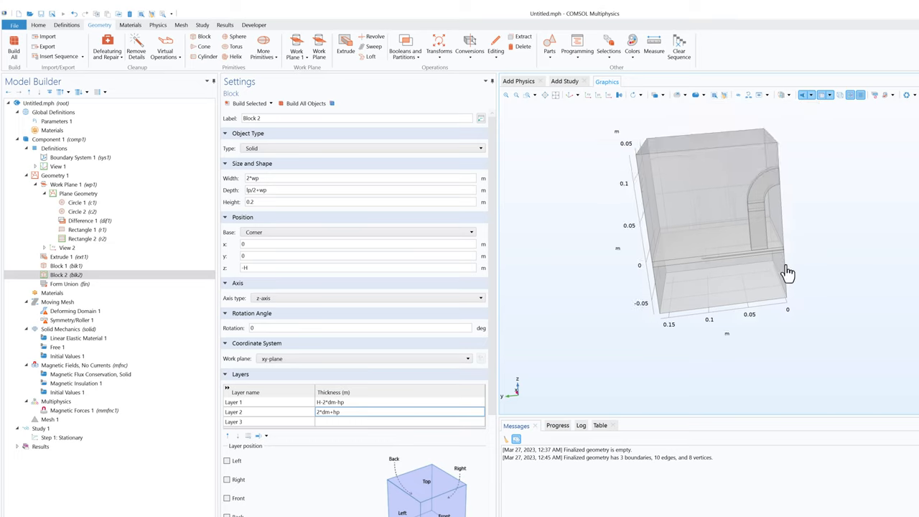
pyautogui.moveTo(788, 273); pyautogui.dragTo(779, 180, button='middle')
pyautogui.moveTo(793, 217); pyautogui.dragTo(806, 262, button='right')
pyautogui.moveTo(795, 228); pyautogui.dragTo(807, 296, button='middle')
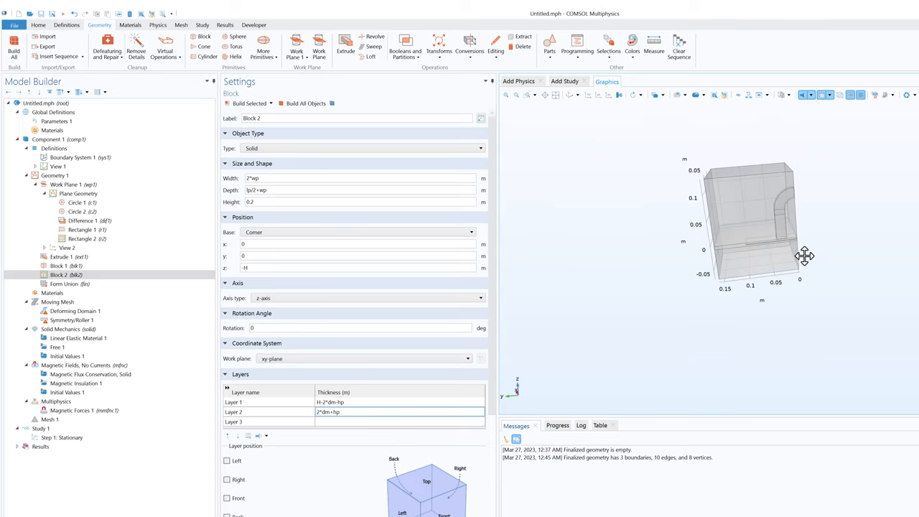
pyautogui.moveTo(804, 256); pyautogui.dragTo(771, 275, button='right')
pyautogui.moveTo(776, 270); pyautogui.dragTo(785, 268)
pyautogui.moveTo(739, 253); pyautogui.dragTo(749, 215, button='middle')
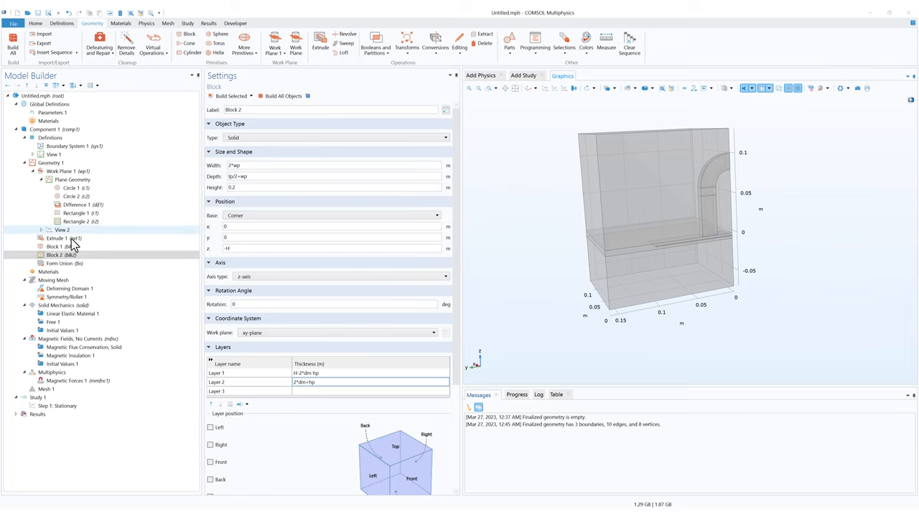
# Open the material library for Component 1 and dock it together with the Graphics window.
pyautogui.click(51, 272)
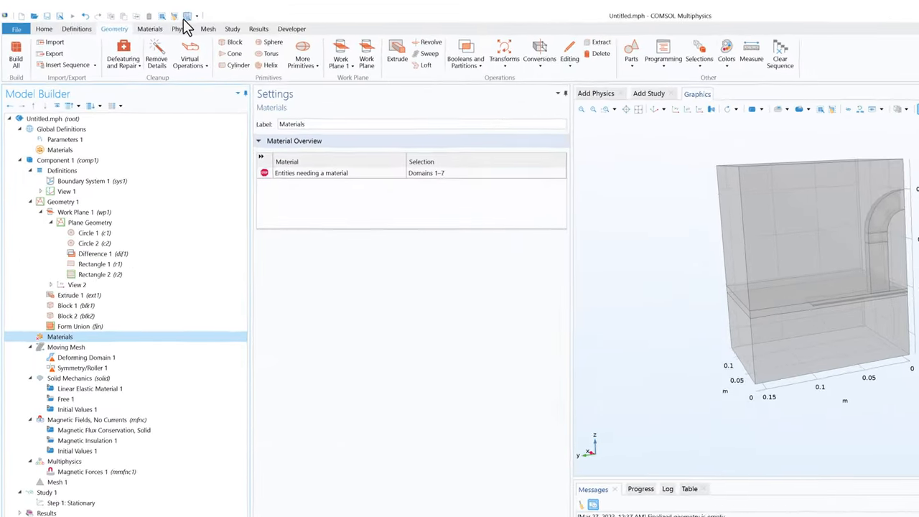
pyautogui.click(122, 23)
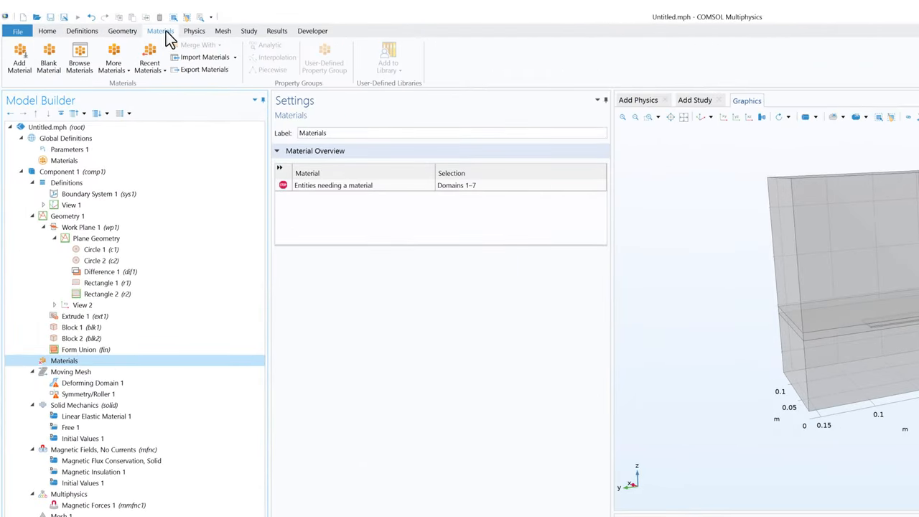
pyautogui.click(21, 66)
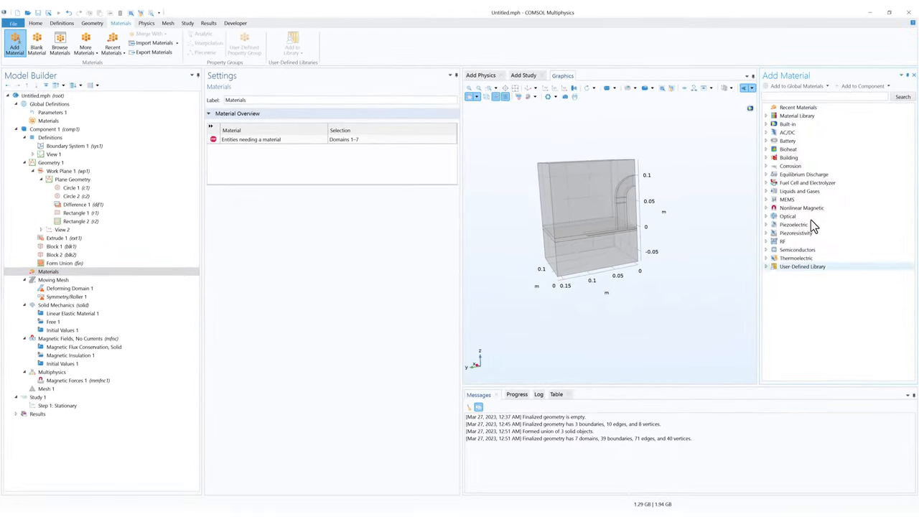
pyautogui.moveTo(797, 80); pyautogui.dragTo(689, 227)
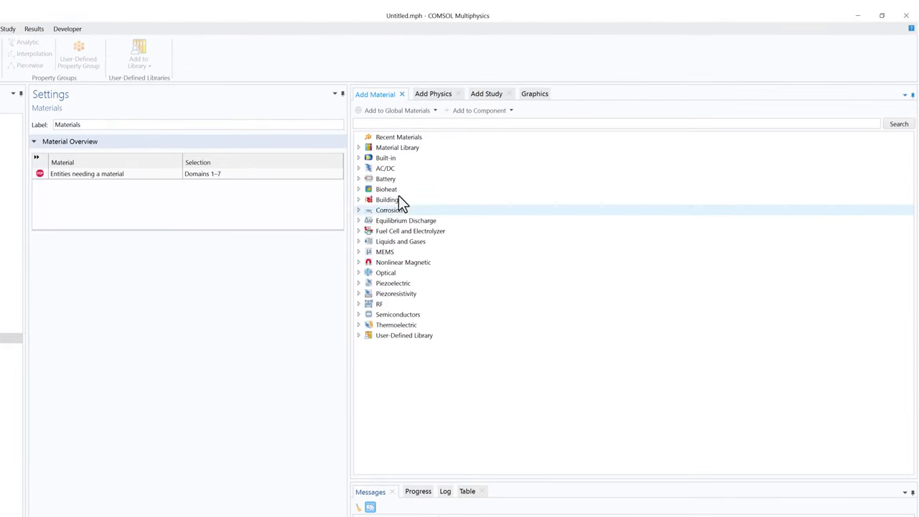
# Add Soft Iron (Without Losses) from the AC/DC material library to Component 1.
pyautogui.click(357, 169)
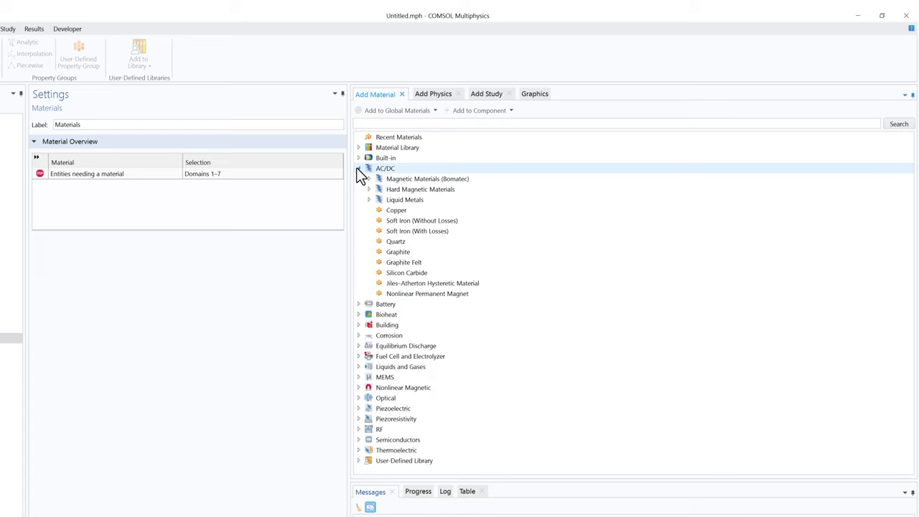
pyautogui.click(395, 222)
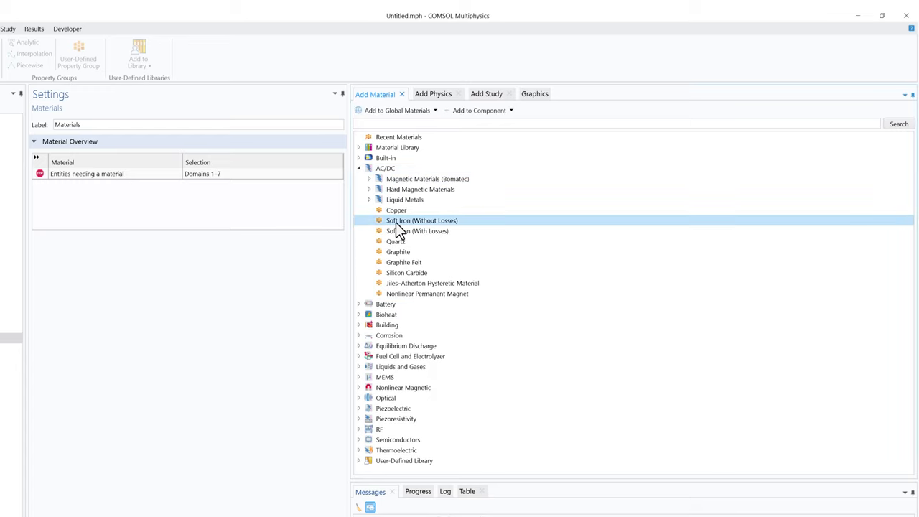
pyautogui.rightClick(396, 223)
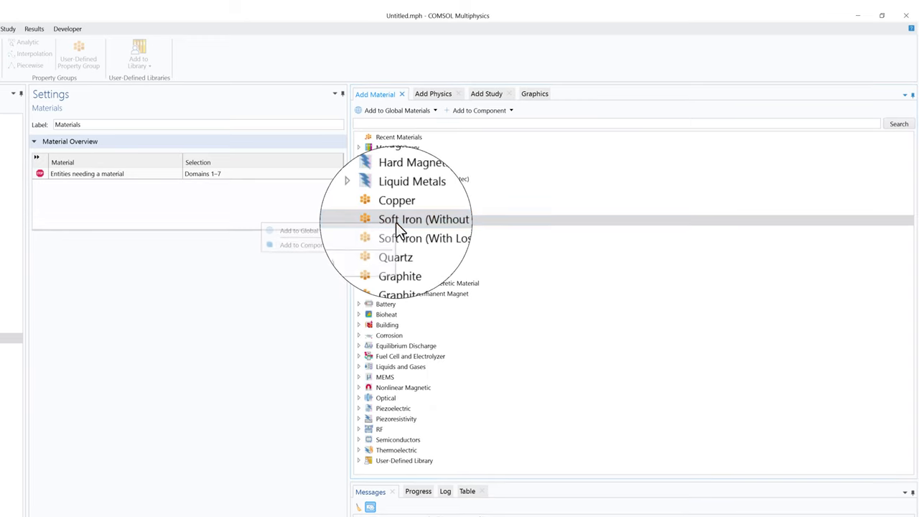
pyautogui.click(407, 218)
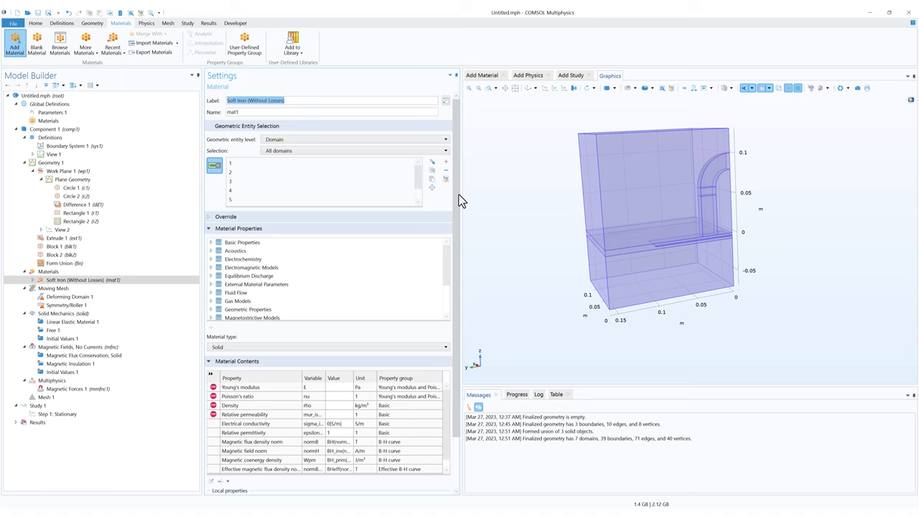
# Add N35 (Sintered NdFeB) from the AC/DC hard magnetic materials, Sintered NdFeB Grades (Chinese Standard), to Component 1.
pyautogui.click(483, 75)
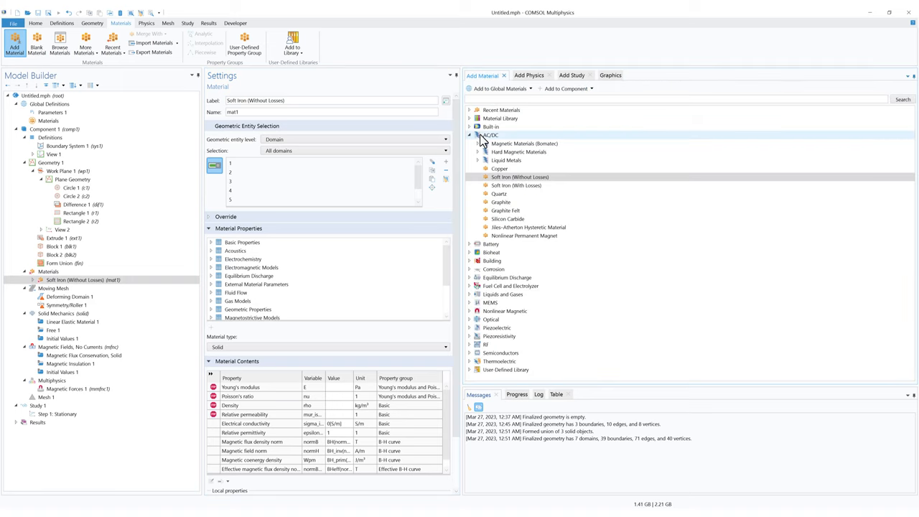
pyautogui.click(478, 153)
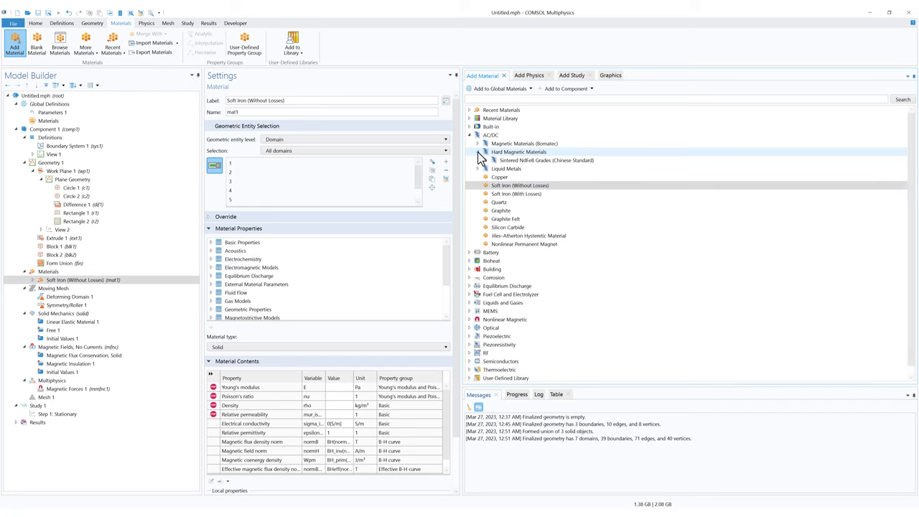
pyautogui.click(484, 160)
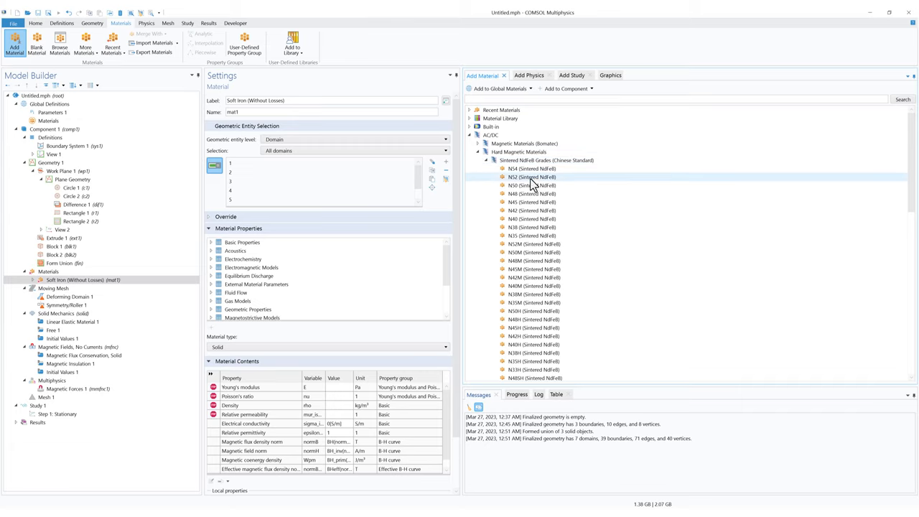
pyautogui.click(525, 236)
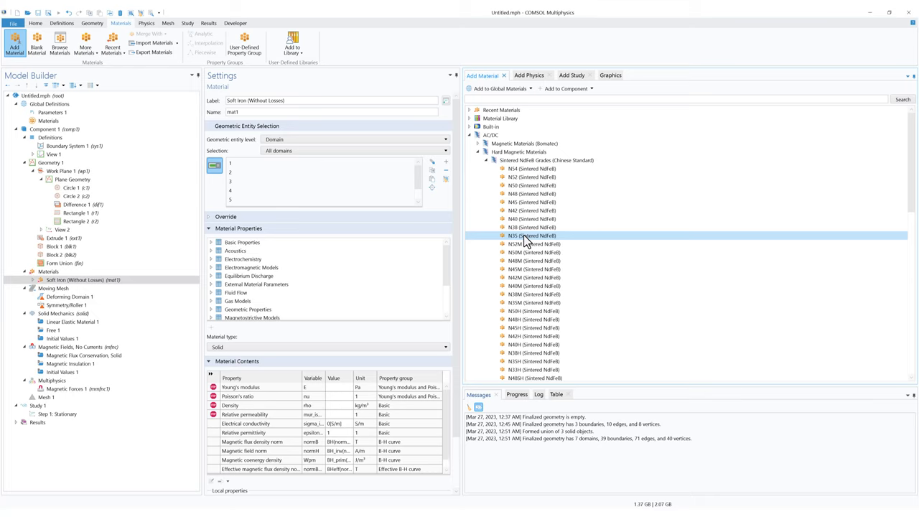
pyautogui.rightClick(525, 239)
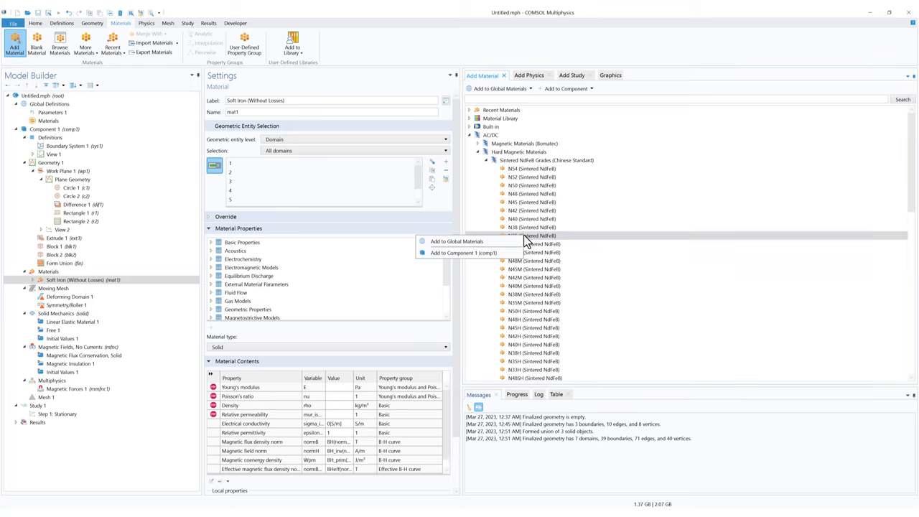
pyautogui.click(505, 252)
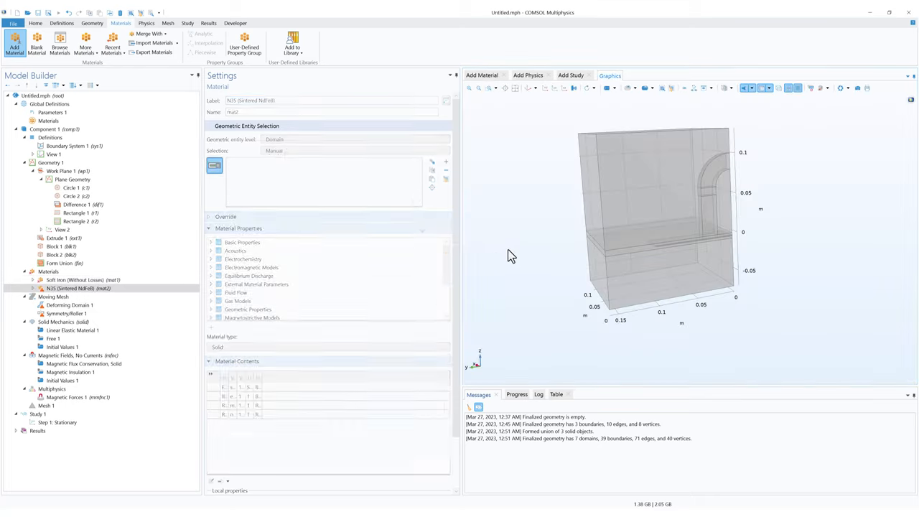
pyautogui.click(0, 137)
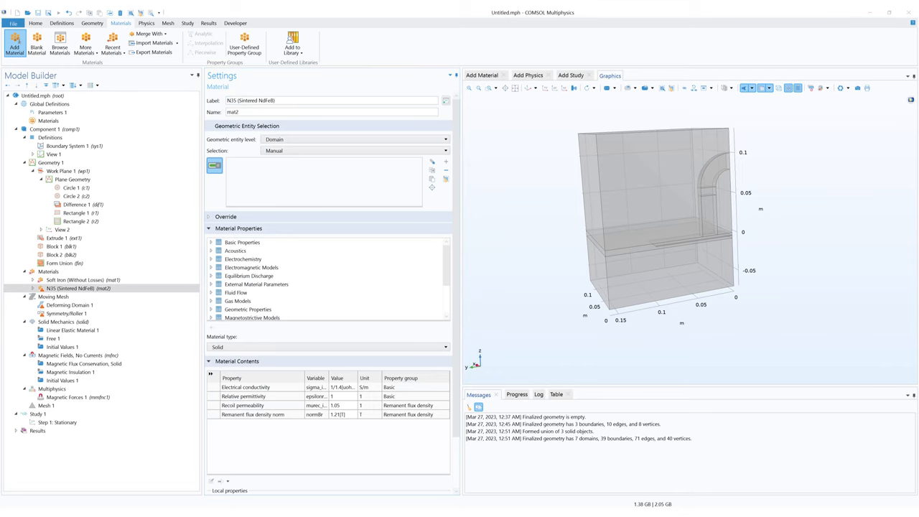
# Assign the N35 (Sintered NdFeB) material to the magnet's straight rectangular leg, domain 6.
pyautogui.click(58, 271)
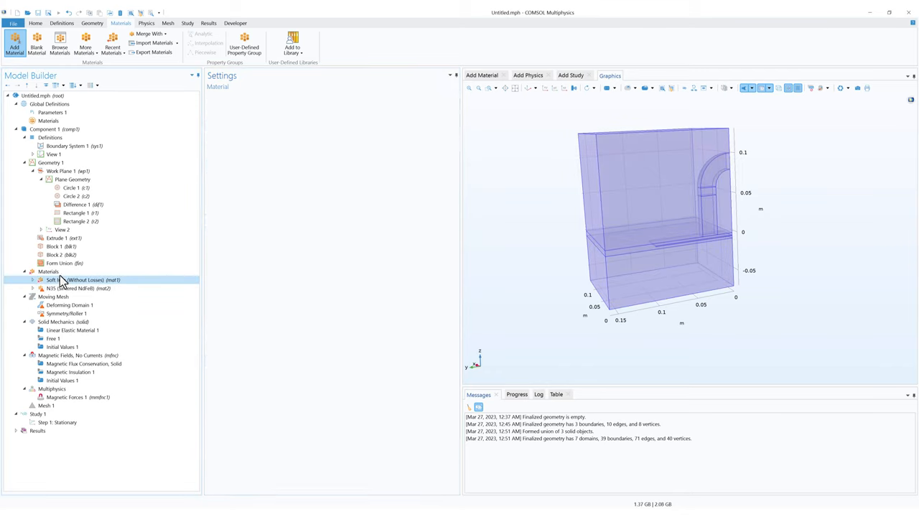
pyautogui.click(75, 287)
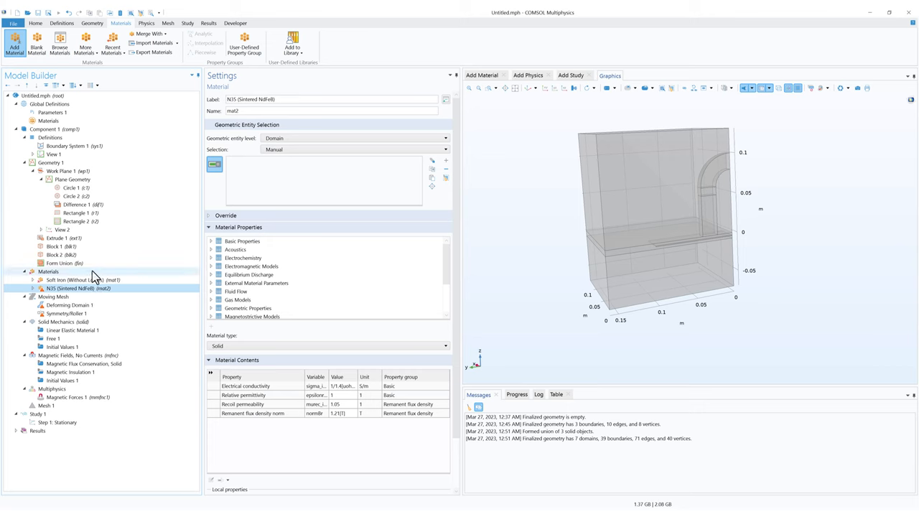
pyautogui.scroll(3, 697, 215)
pyautogui.click(697, 216)
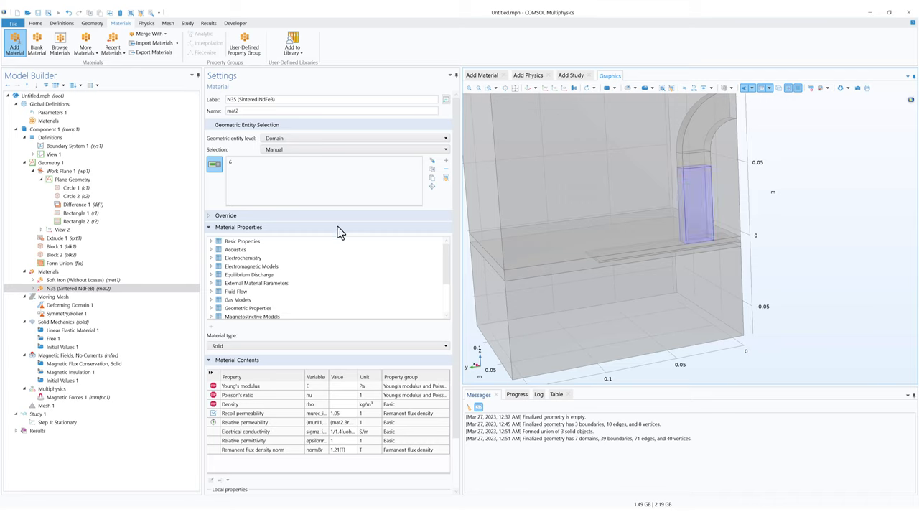
# Add Air from the built-in material library to Component 1.
pyautogui.click(481, 75)
pyautogui.click(469, 126)
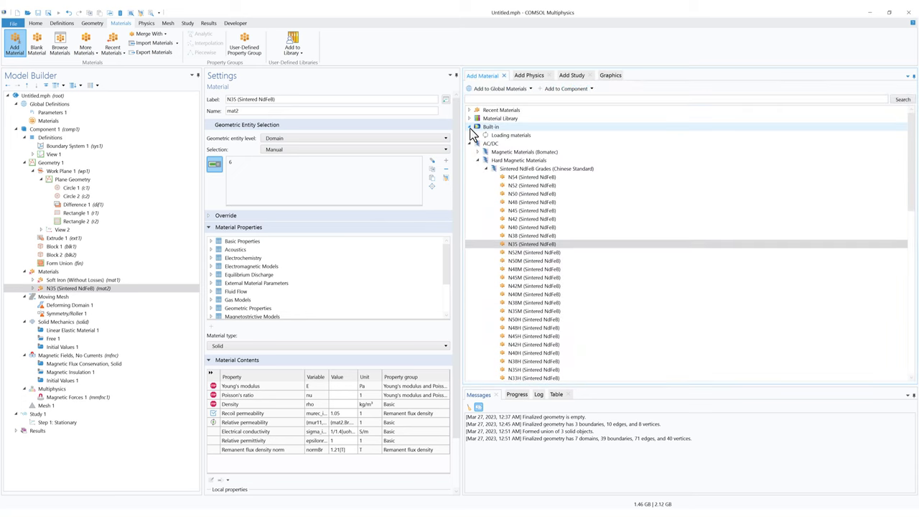
pyautogui.click(503, 138)
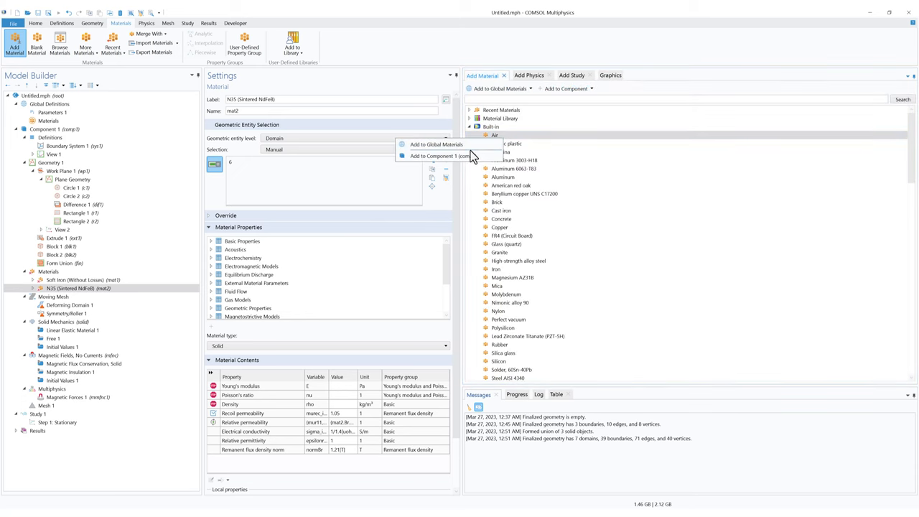
pyautogui.click(585, 92)
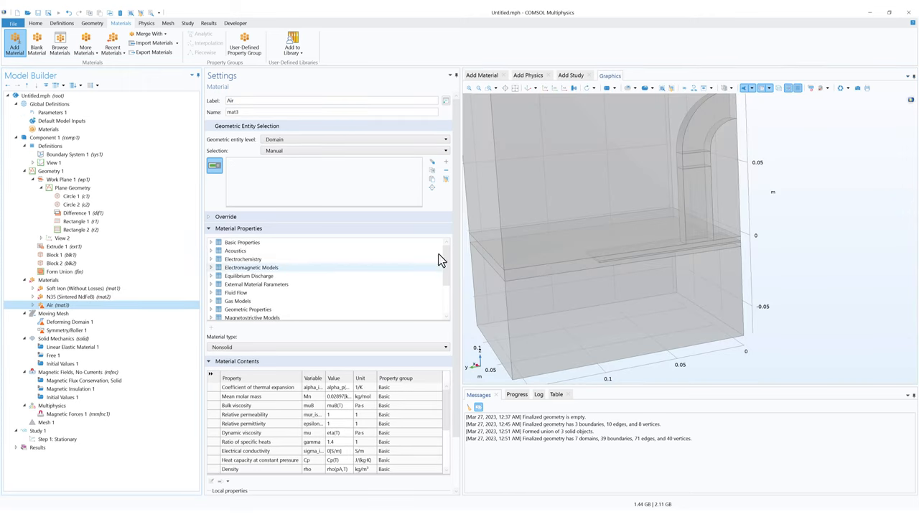
# Assign Air to the upper, middle and lower layers of the surrounding block, domains 4, 2 and 1.
pyautogui.click(525, 214)
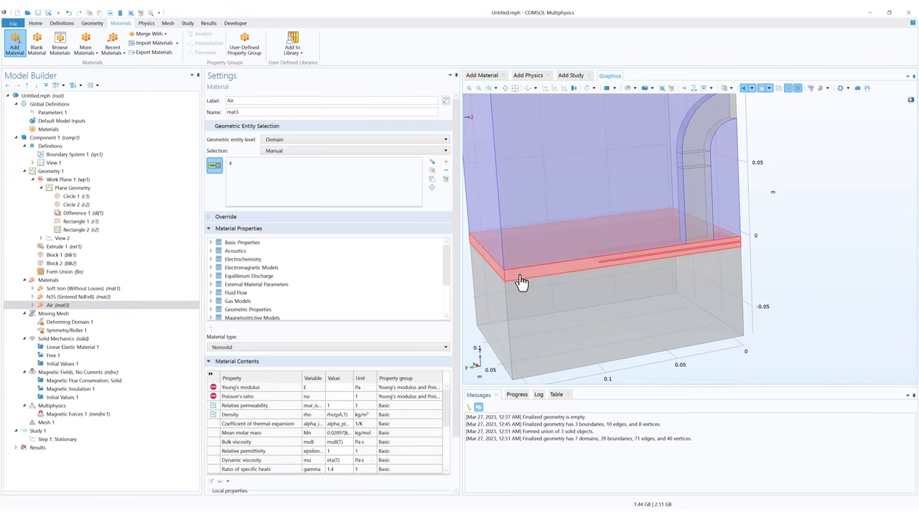
pyautogui.click(521, 275)
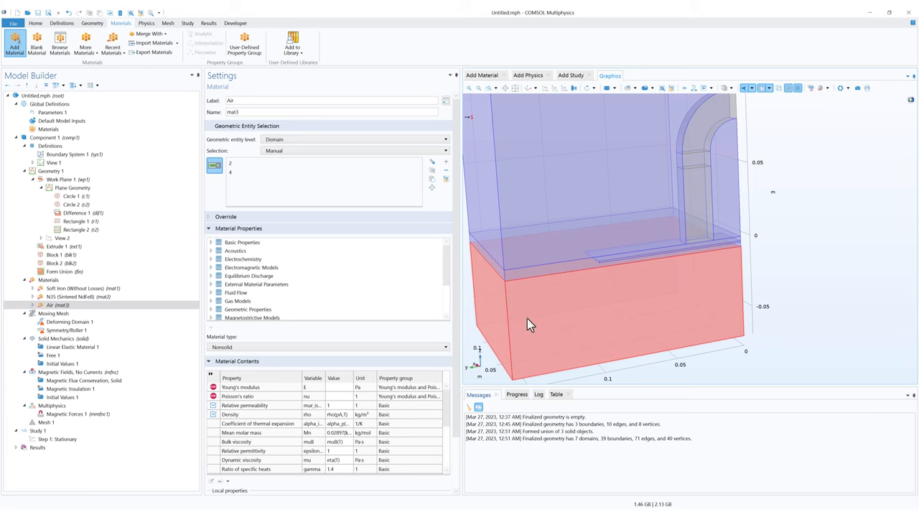
pyautogui.click(527, 318)
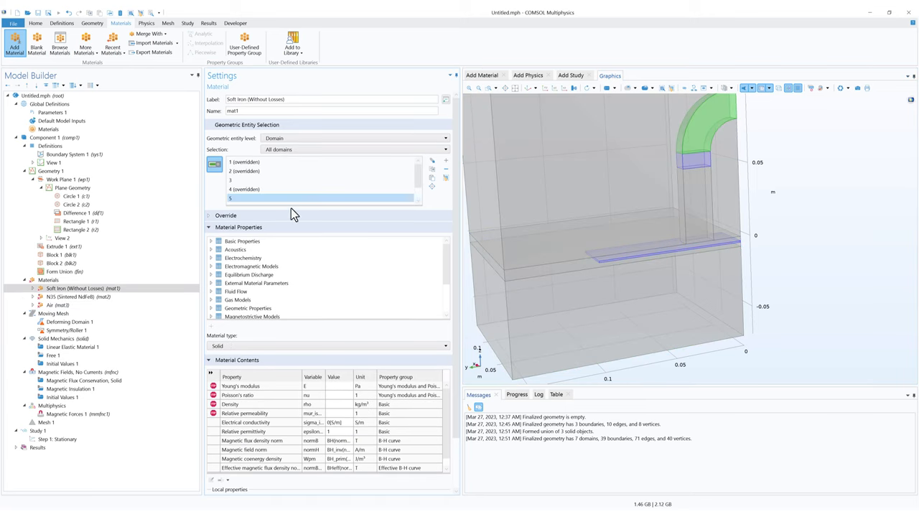
# Restrict Soft Iron (Without Losses) to the plate, the curved arc and the short section below it, domains 3, 5 and 7.
pyautogui.click(447, 179)
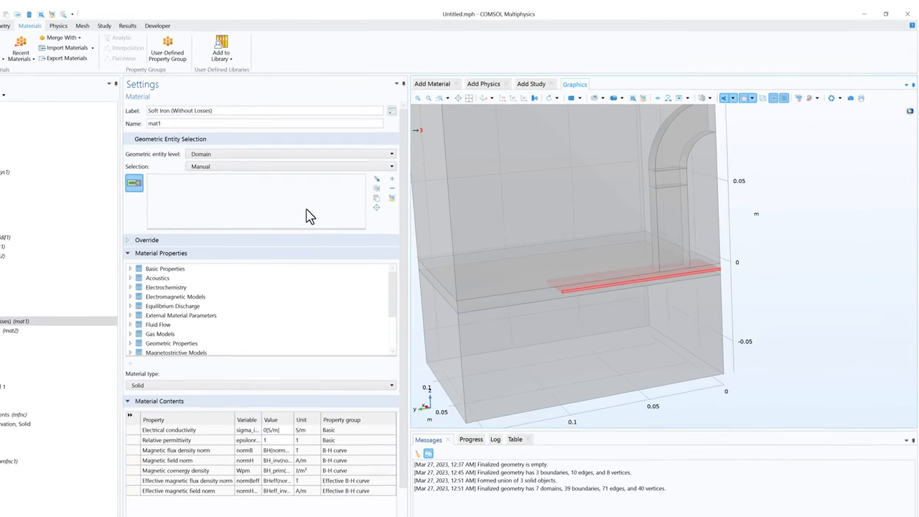
pyautogui.click(620, 284)
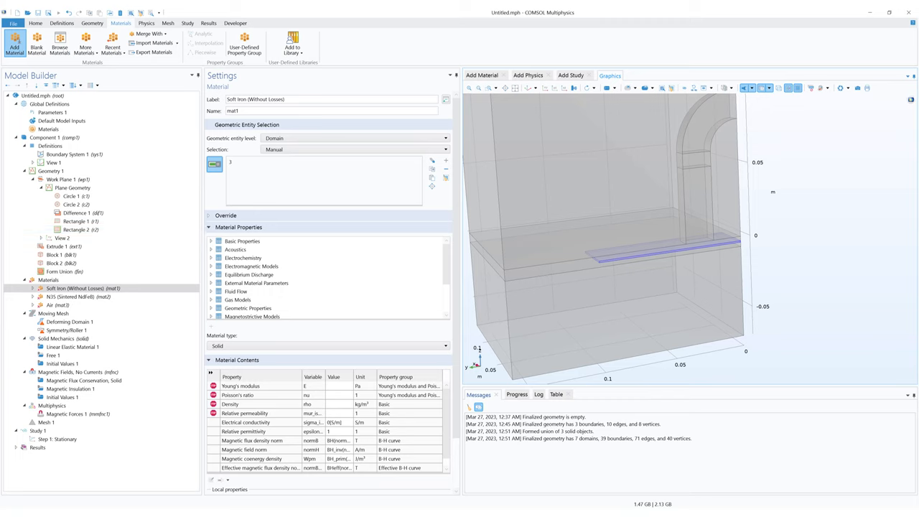
pyautogui.click(702, 131)
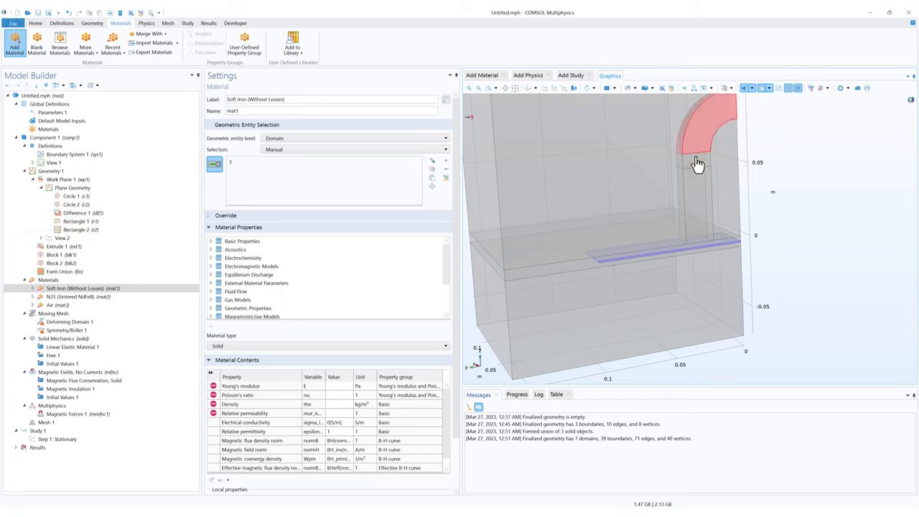
pyautogui.click(697, 162)
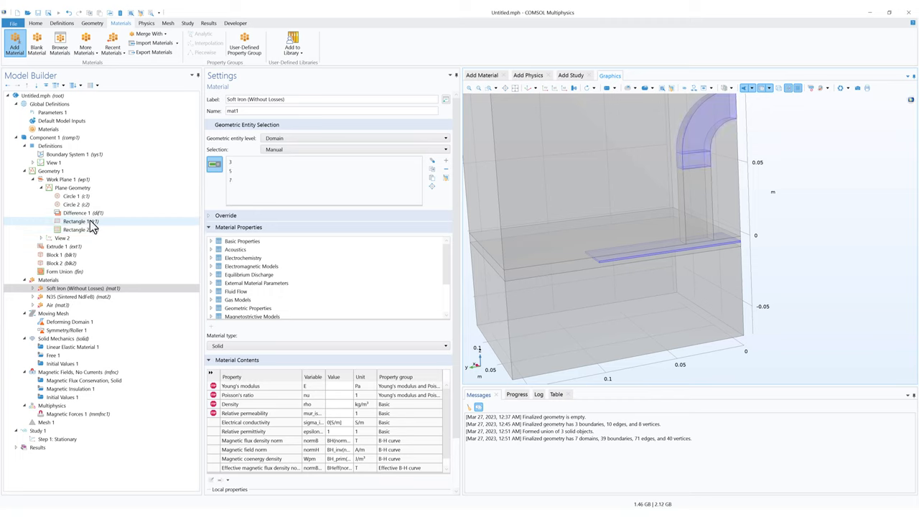
pyautogui.click(66, 298)
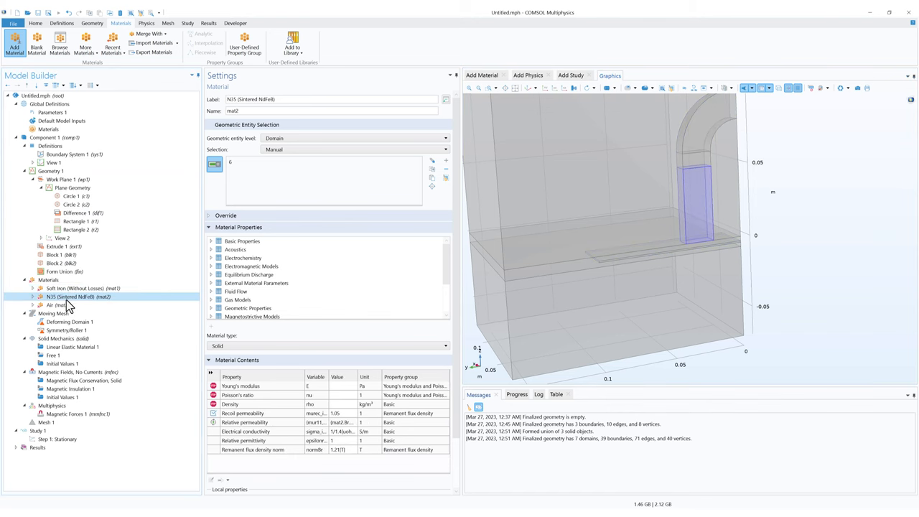
pyautogui.click(65, 307)
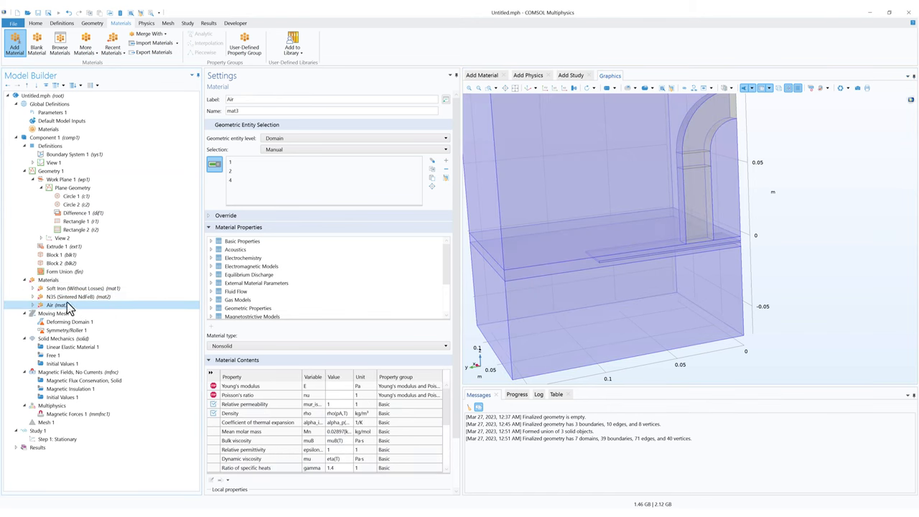
pyautogui.click(72, 289)
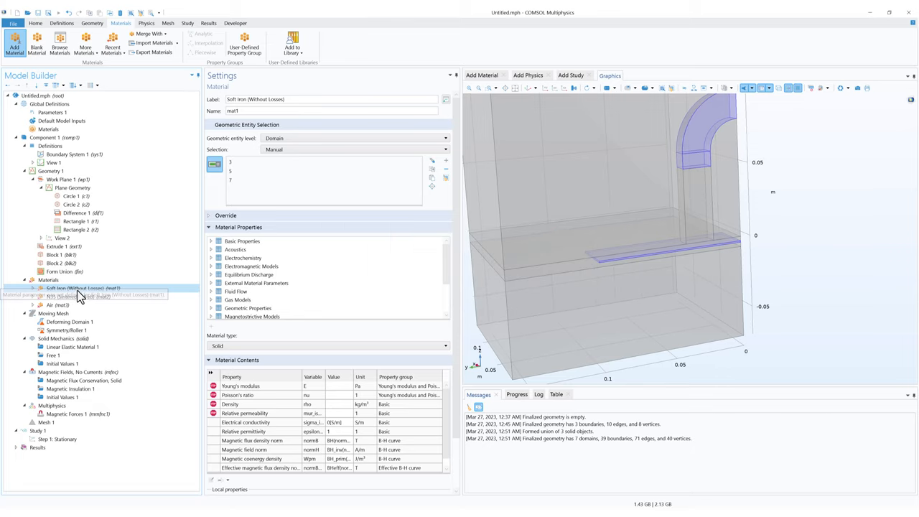
# Set the moving mesh's deforming domain to the thin middle air layer, domain 2, and its Symmetry/Roller condition to boundaries 4 and 5.
pyautogui.click(56, 313)
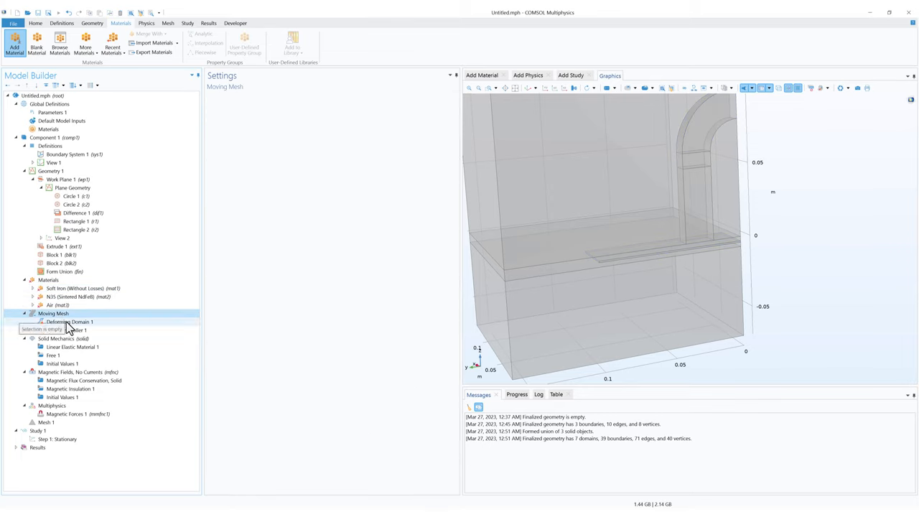
pyautogui.click(75, 324)
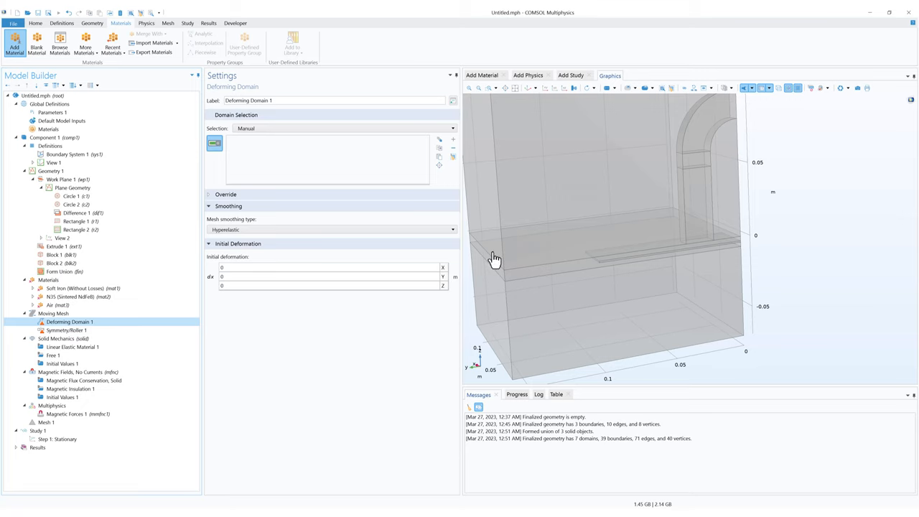
pyautogui.click(533, 273)
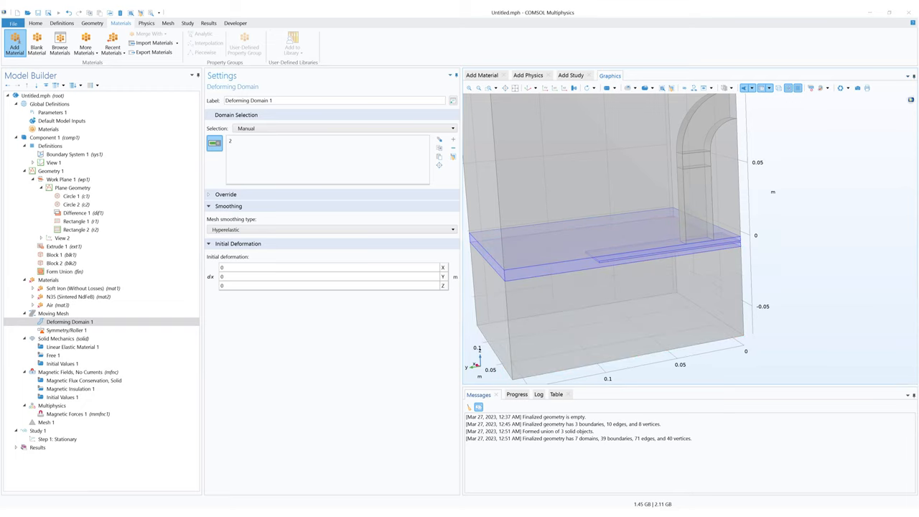
pyautogui.click(74, 331)
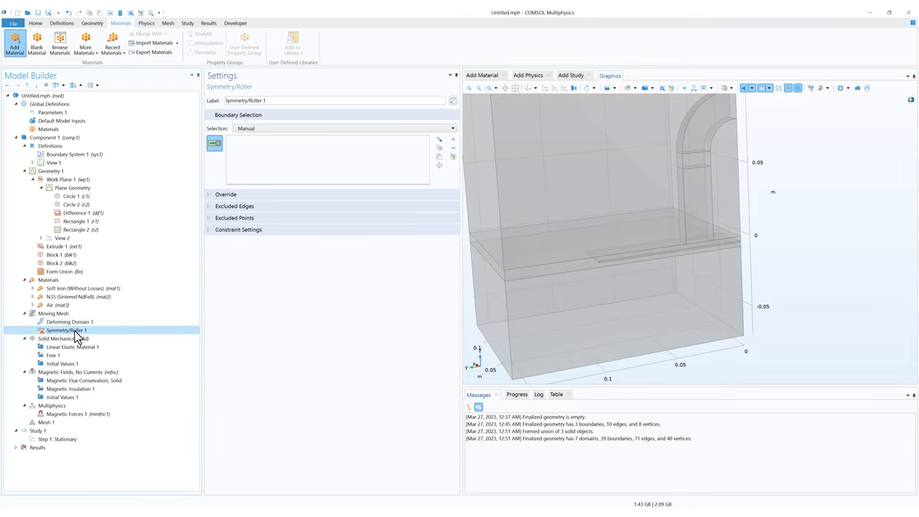
pyautogui.click(628, 256)
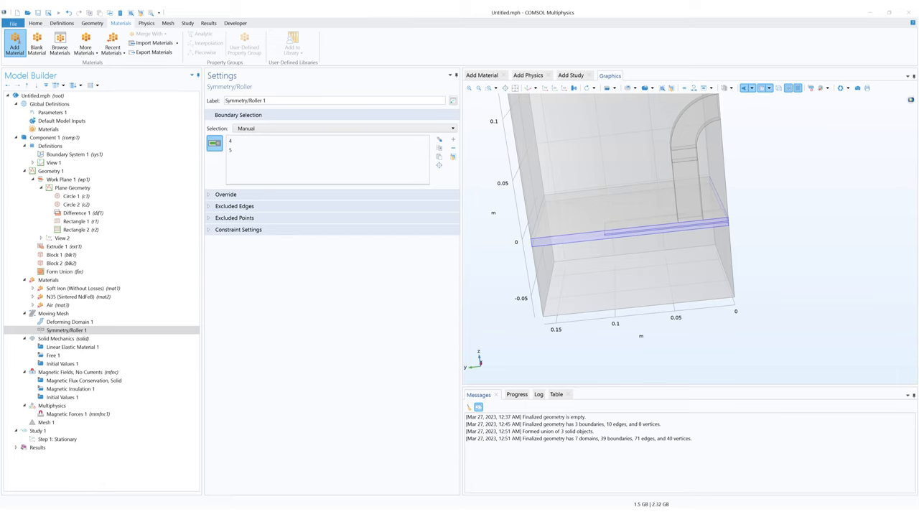
# Clear the Solid Mechanics domain selection and restrict the physics to the plate, domain 3.
pyautogui.click(80, 340)
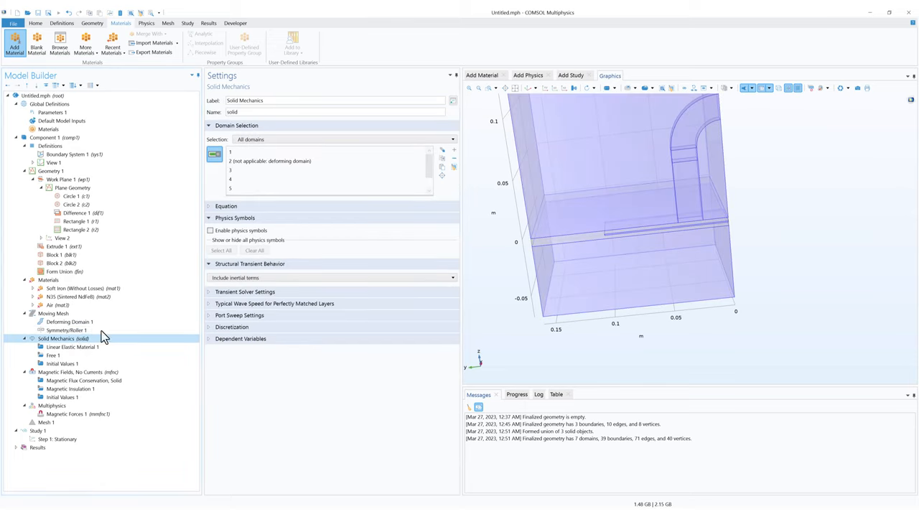
pyautogui.click(308, 171)
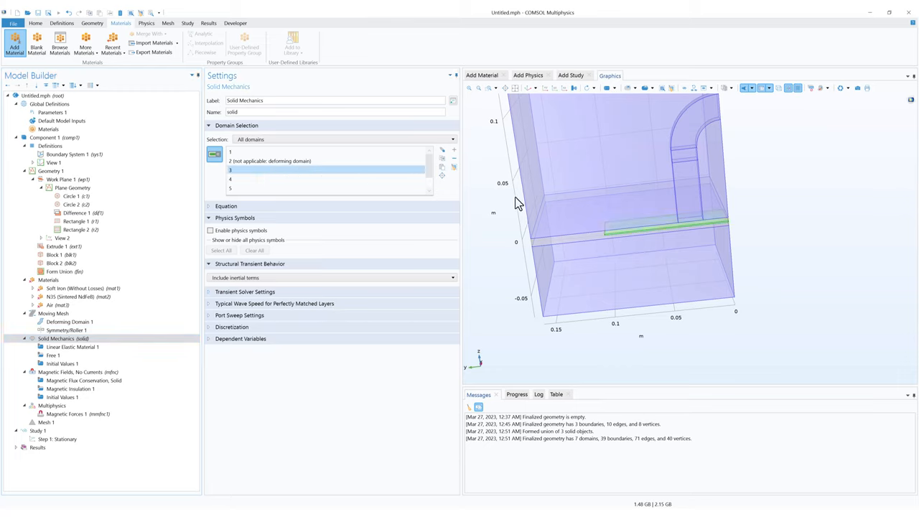
pyautogui.click(454, 167)
pyautogui.scroll(6, 681, 242)
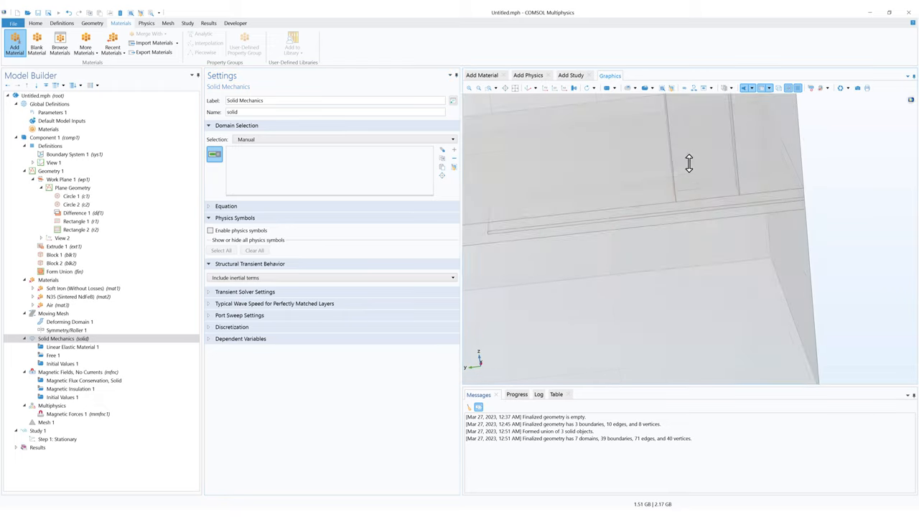
pyautogui.click(683, 199)
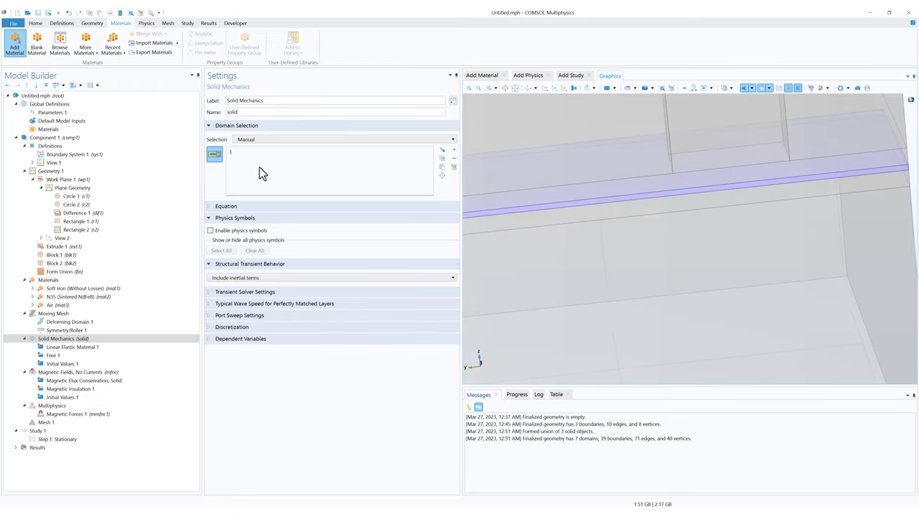
# Add a Fixed Constraint to Solid Mechanics on the plate's narrow end face, boundary 29.
pyautogui.click(68, 339)
pyautogui.rightClick(70, 344)
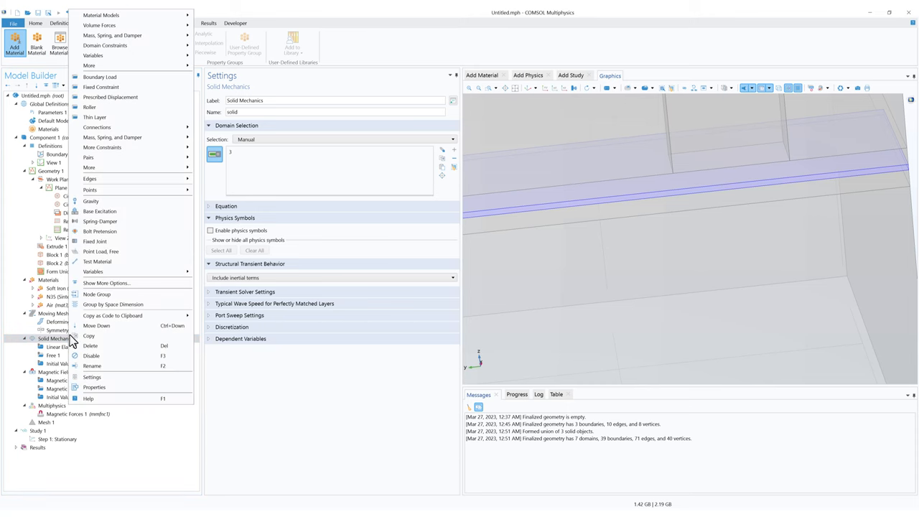
pyautogui.click(126, 88)
pyautogui.moveTo(576, 223); pyautogui.dragTo(582, 257)
pyautogui.moveTo(679, 228); pyautogui.dragTo(700, 112, button='middle')
pyautogui.moveTo(693, 138); pyautogui.dragTo(610, 223, button='right')
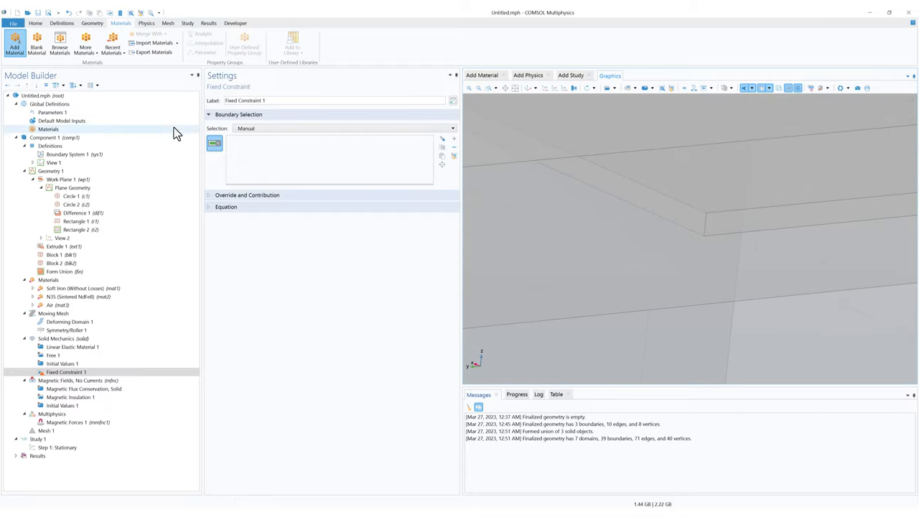
pyautogui.click(637, 199)
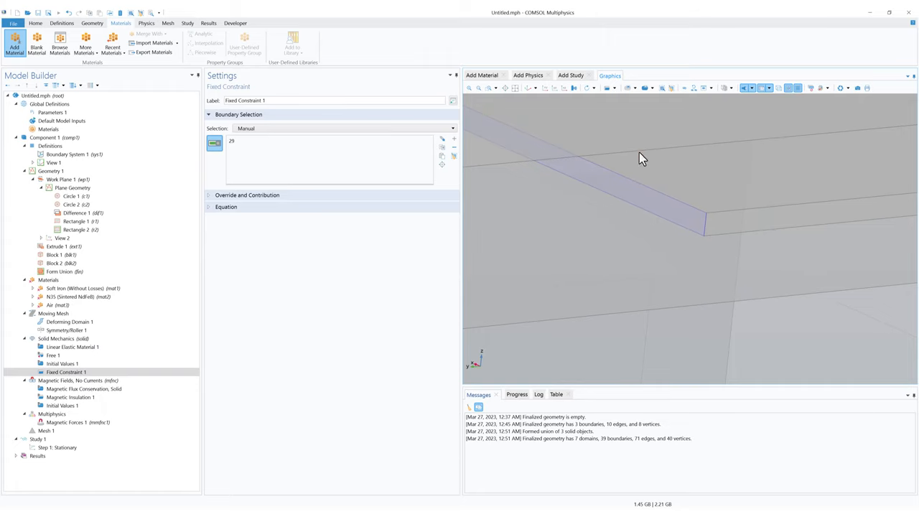
# Select the Solid Mechanics physics interface in the model.
pyautogui.moveTo(660, 170); pyautogui.dragTo(668, 224, button='middle')
pyautogui.moveTo(668, 224); pyautogui.dragTo(594, 265, button='right')
pyautogui.moveTo(643, 207); pyautogui.dragTo(647, 229, button='middle')
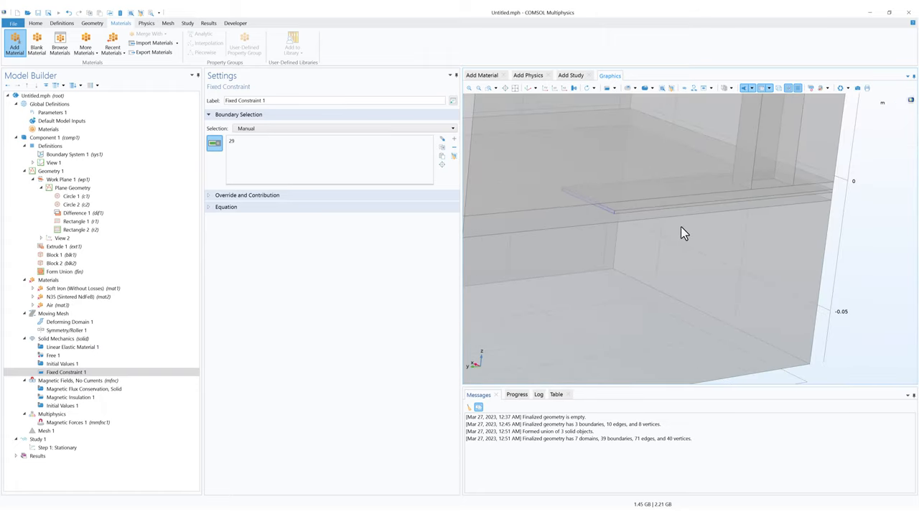
pyautogui.moveTo(681, 228); pyautogui.dragTo(672, 228, button='right')
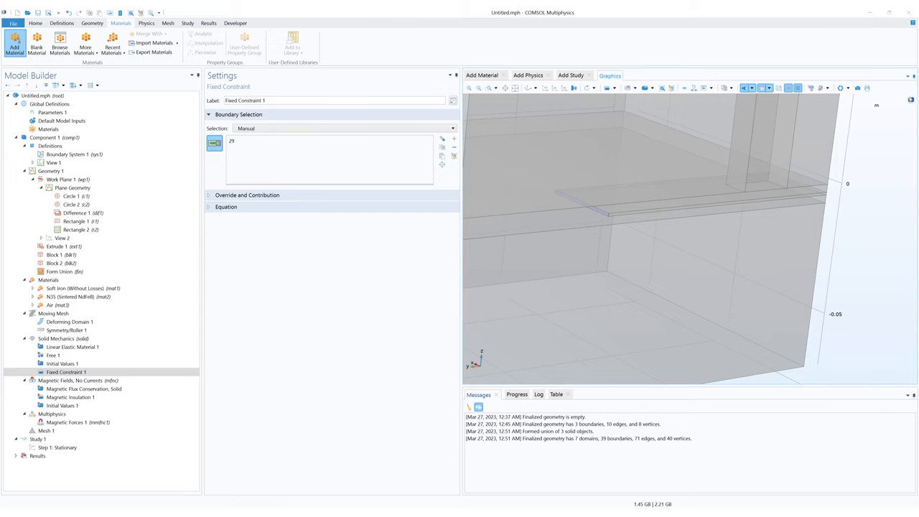
pyautogui.click(72, 340)
pyautogui.rightClick(72, 341)
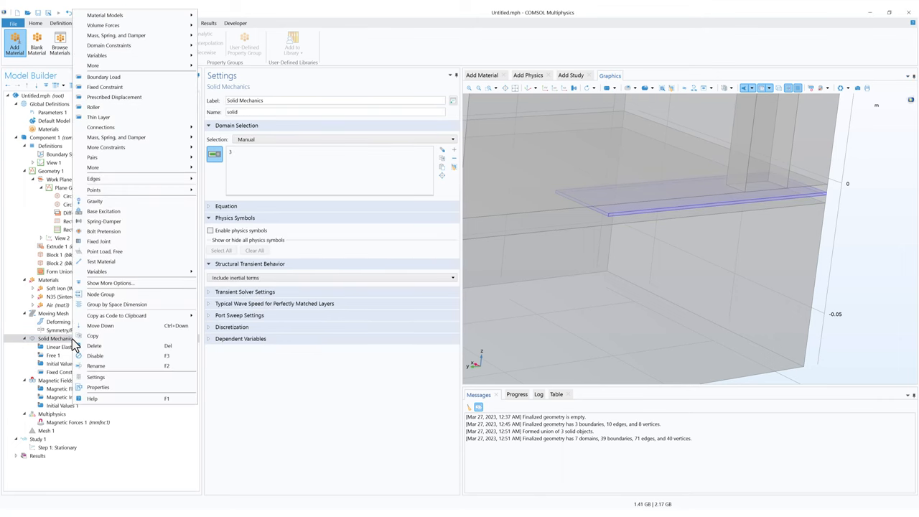
pyautogui.moveTo(80, 319)
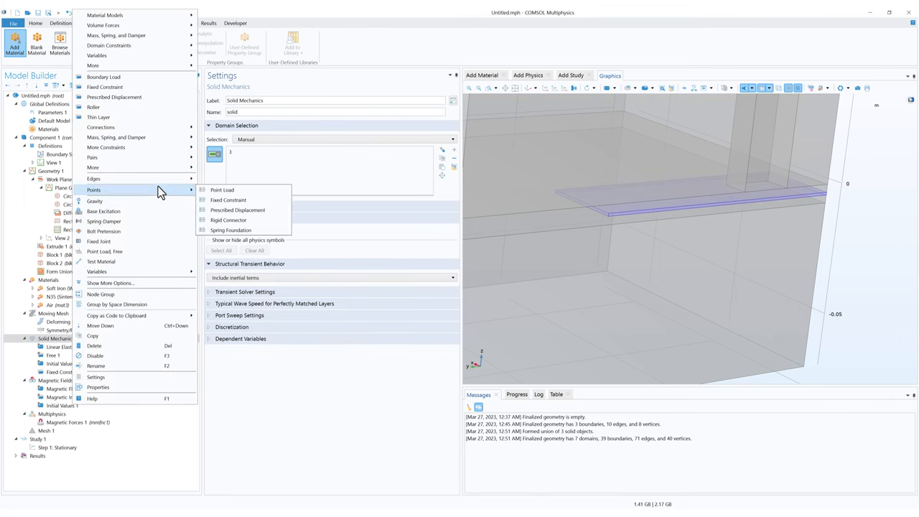
pyautogui.moveTo(166, 130)
pyautogui.moveTo(169, 148)
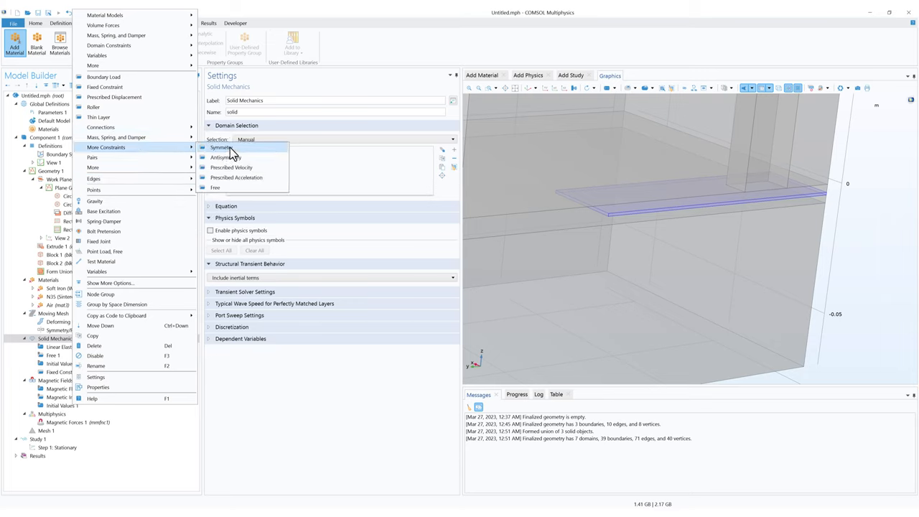
pyautogui.click(260, 14)
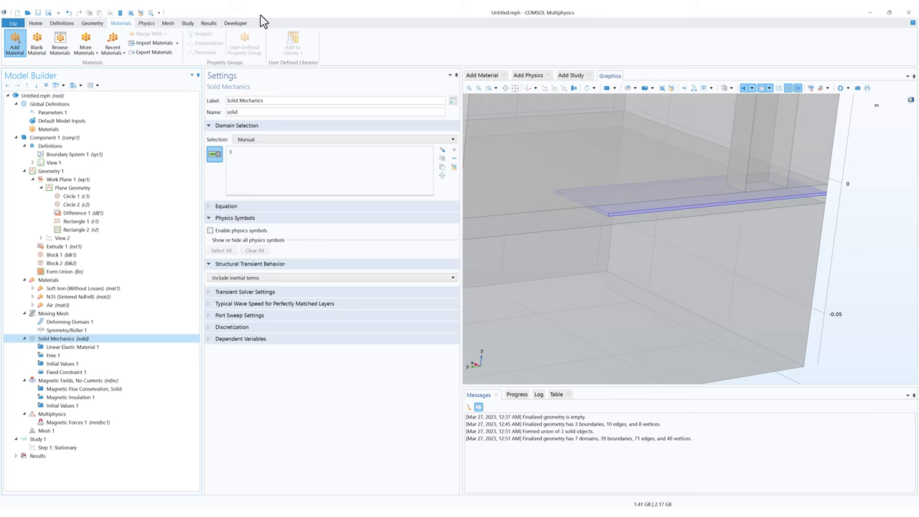
# Add a Symmetry condition to Solid Mechanics on the plate's two thin side faces on the model's symmetry planes, boundaries 7 and 8.
pyautogui.click(148, 23)
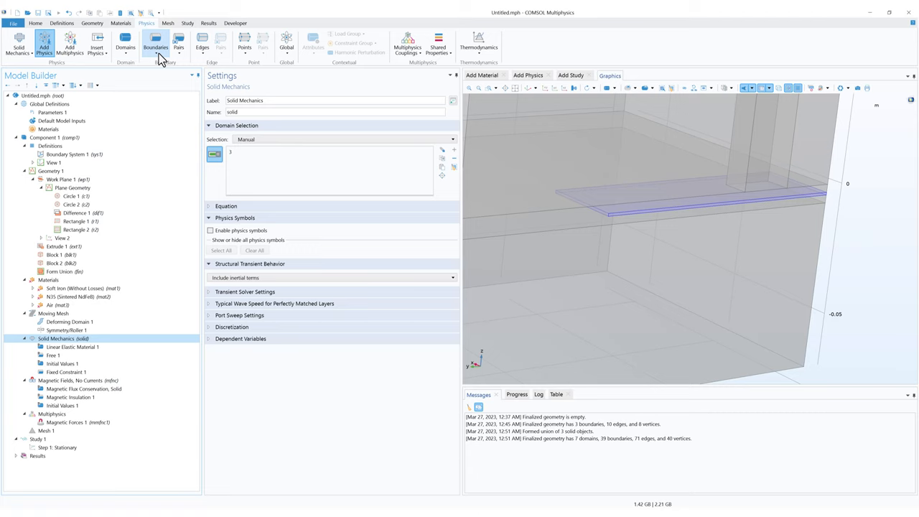
pyautogui.click(159, 53)
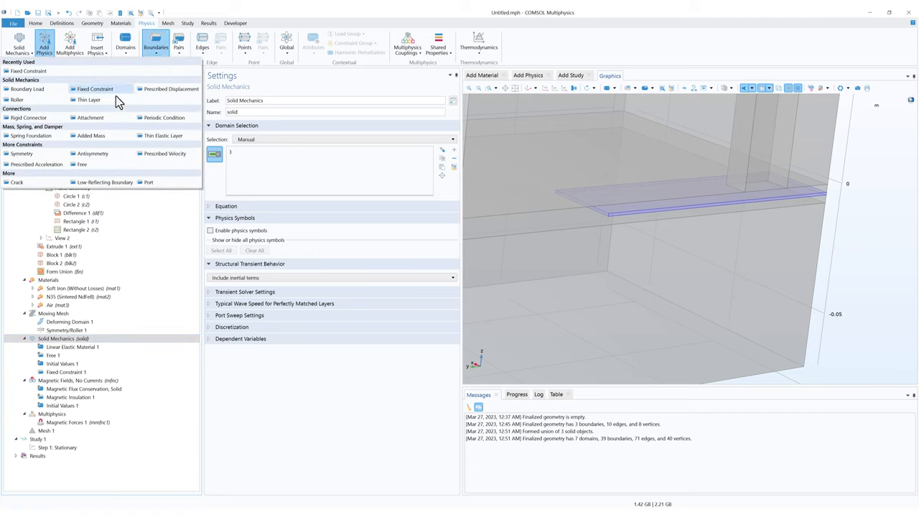
pyautogui.click(29, 154)
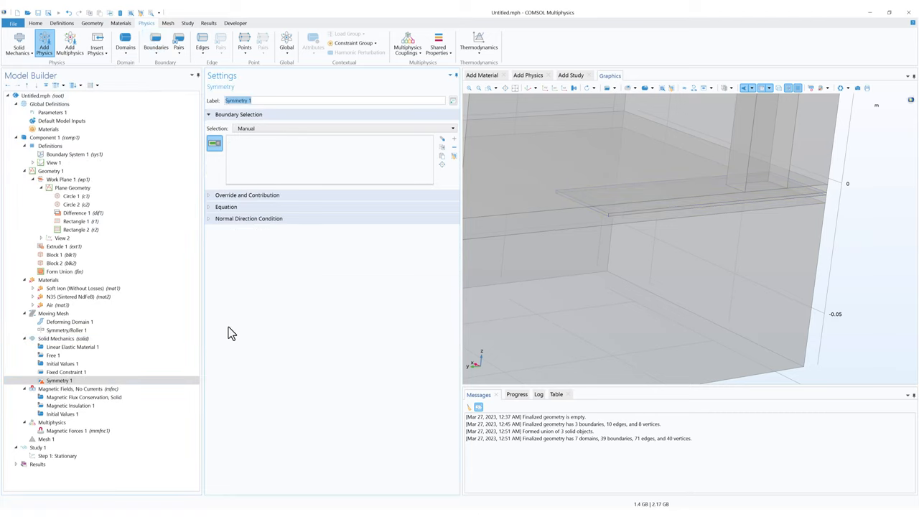
pyautogui.moveTo(802, 234); pyautogui.dragTo(708, 294, button='right')
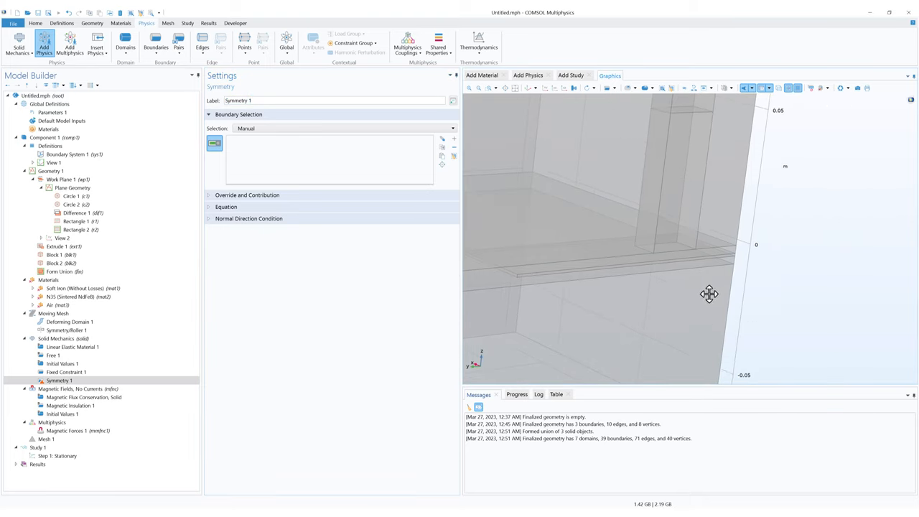
pyautogui.scroll(3, 720, 256)
pyautogui.click(726, 246)
pyautogui.moveTo(766, 254); pyautogui.dragTo(661, 261)
pyautogui.scroll(-4, 641, 263)
pyautogui.scroll(5, 639, 261)
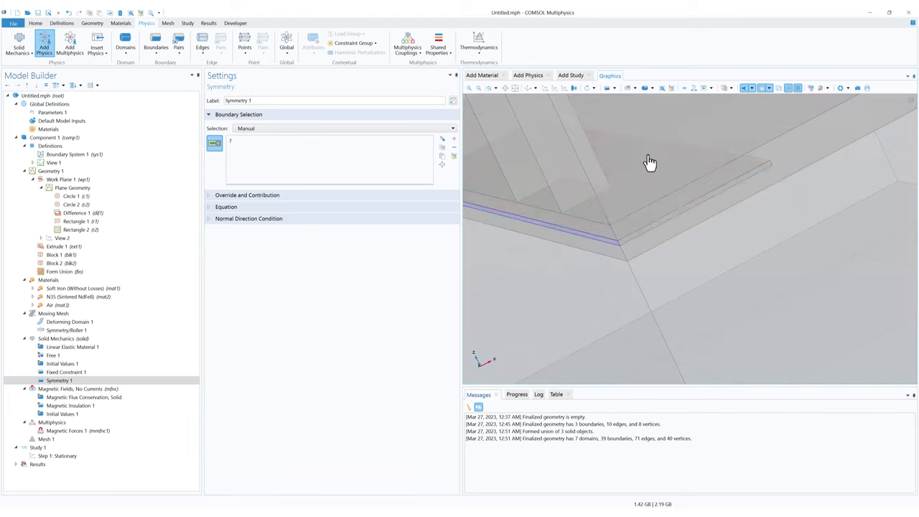
pyautogui.click(645, 235)
pyautogui.scroll(-4, 595, 277)
pyautogui.moveTo(596, 277); pyautogui.dragTo(536, 125)
pyautogui.click(528, 88)
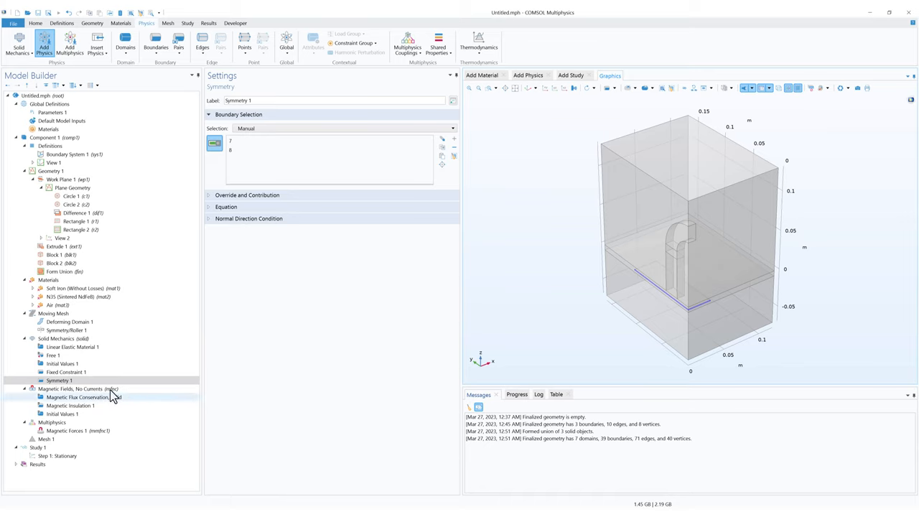
# Set the magnetization model of the default Magnetic Flux Conservation, Solid feature to B-H curve.
pyautogui.click(89, 399)
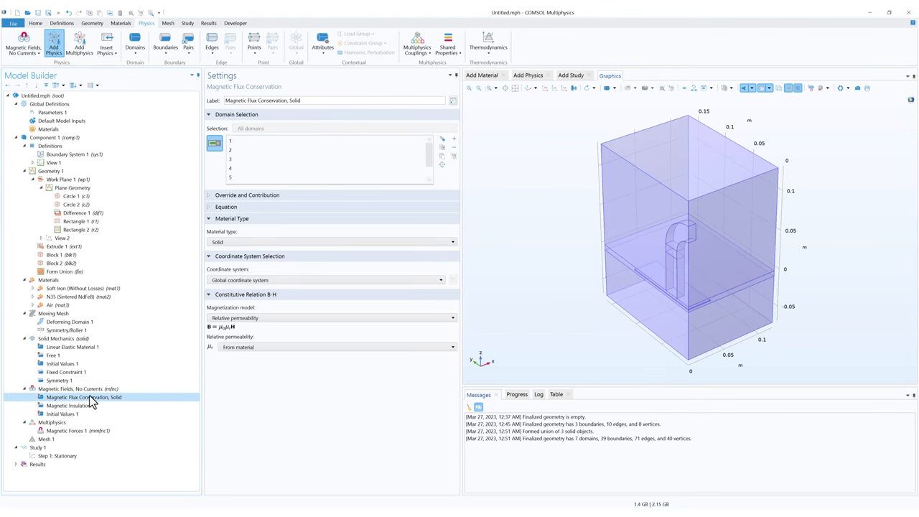
pyautogui.click(252, 320)
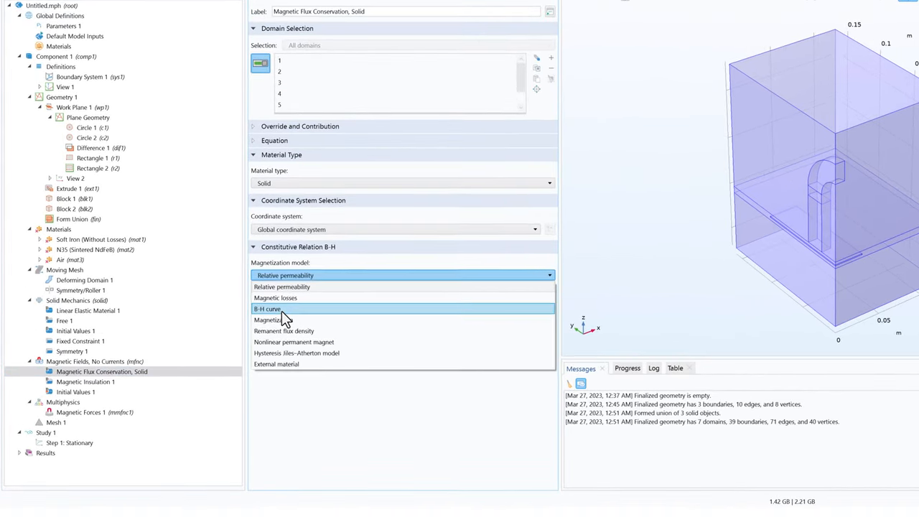
pyautogui.click(232, 345)
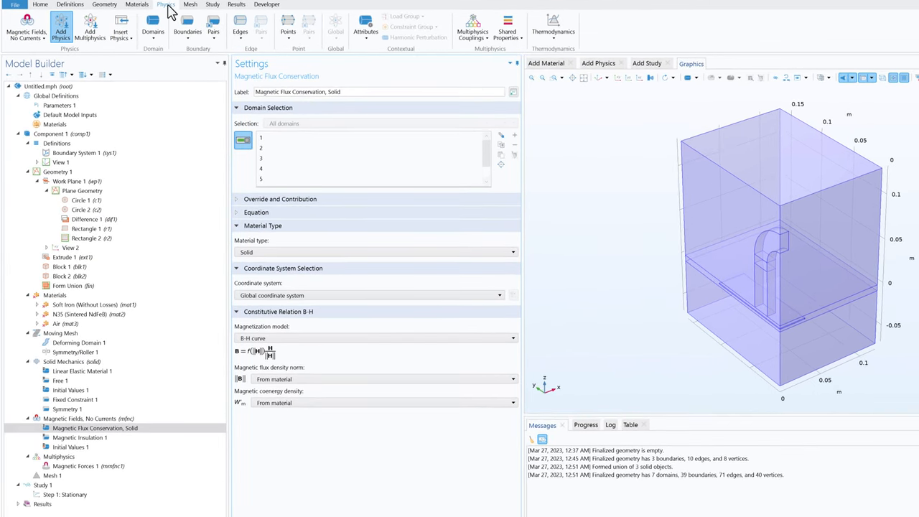
# Add a second Magnetic Flux Conservation feature and assign it to the vertical magnet leg, domain 6.
pyautogui.click(154, 33)
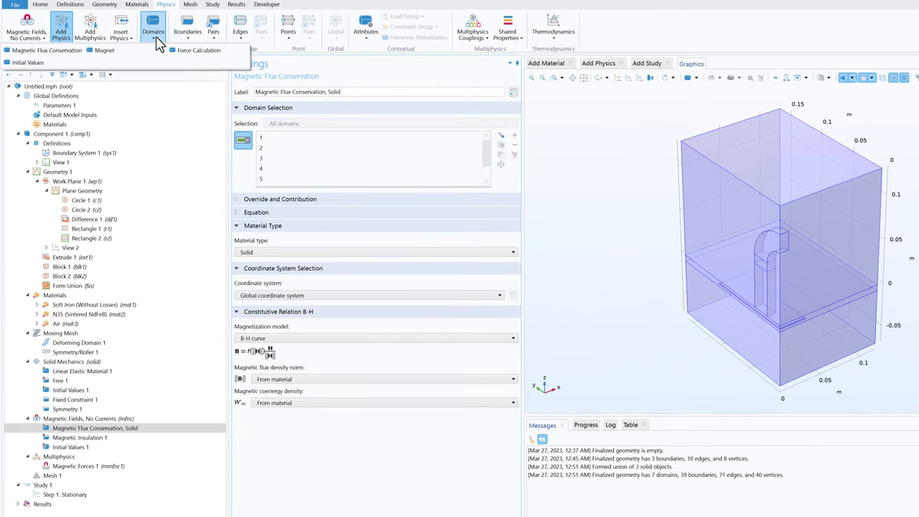
pyautogui.click(63, 53)
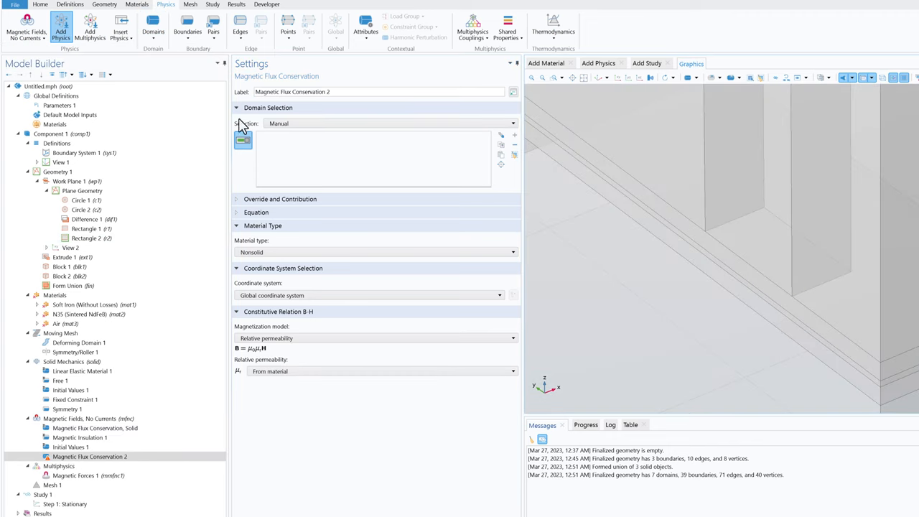
pyautogui.click(777, 178)
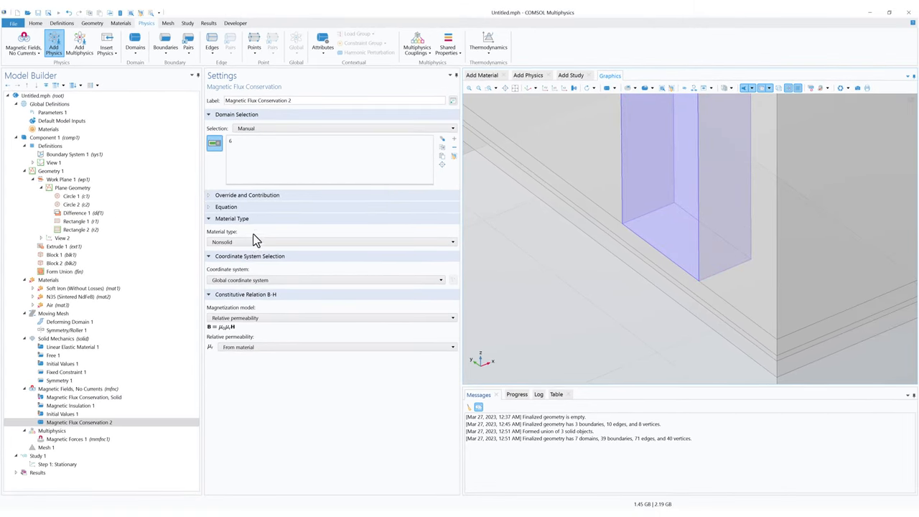
# Set the magnet leg's material type to Solid and its magnetization model to Remanent flux density with direction 0, 0, 1.
pyautogui.click(241, 244)
pyautogui.click(257, 320)
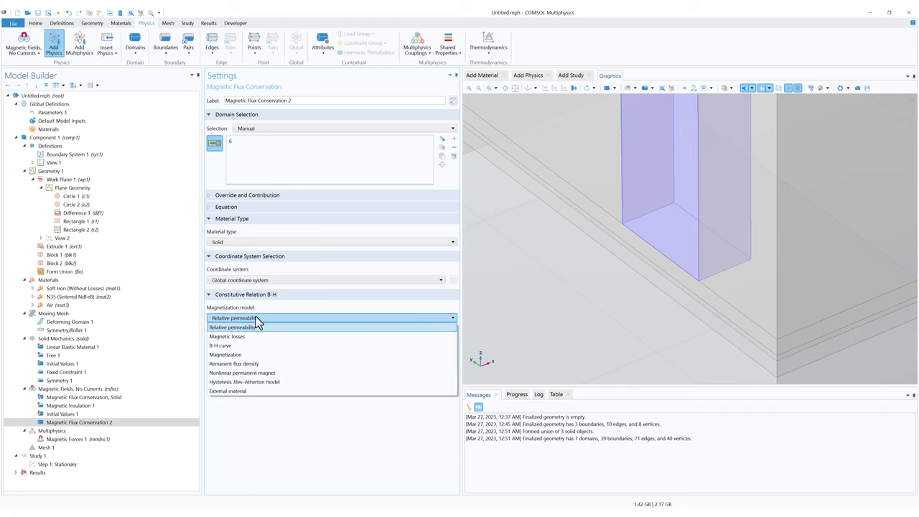
pyautogui.click(246, 364)
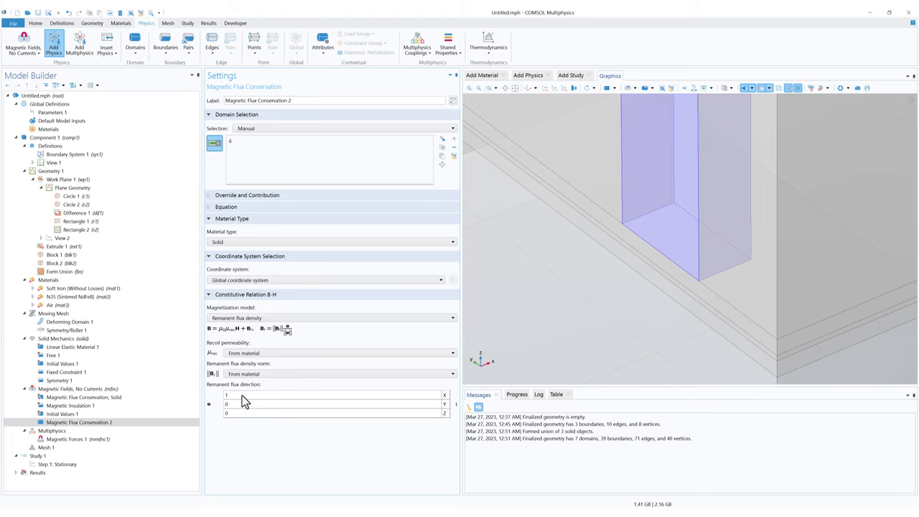
pyautogui.doubleClick(243, 396)
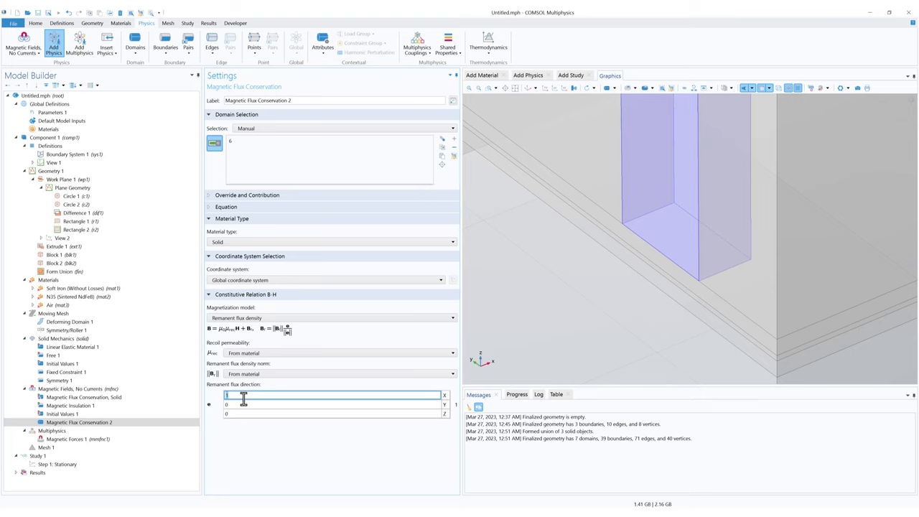
pyautogui.write('0')
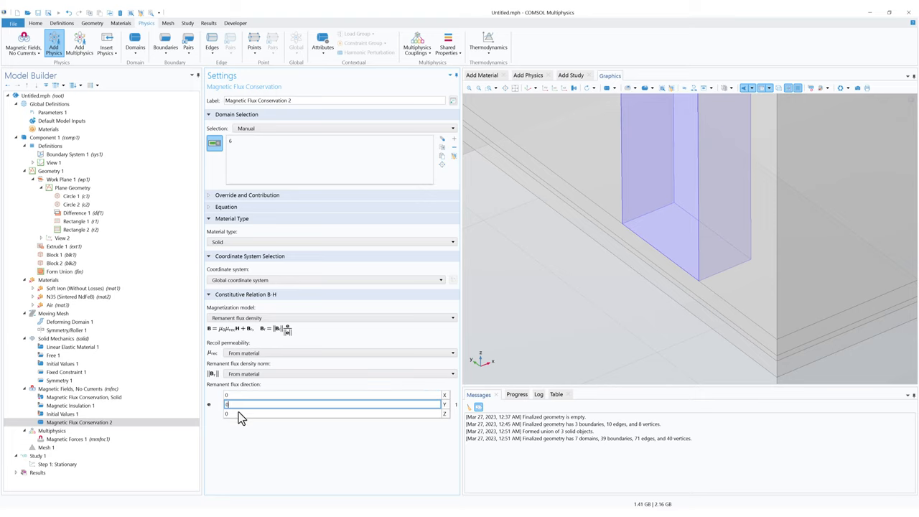
pyautogui.doubleClick(238, 414)
pyautogui.write('1')
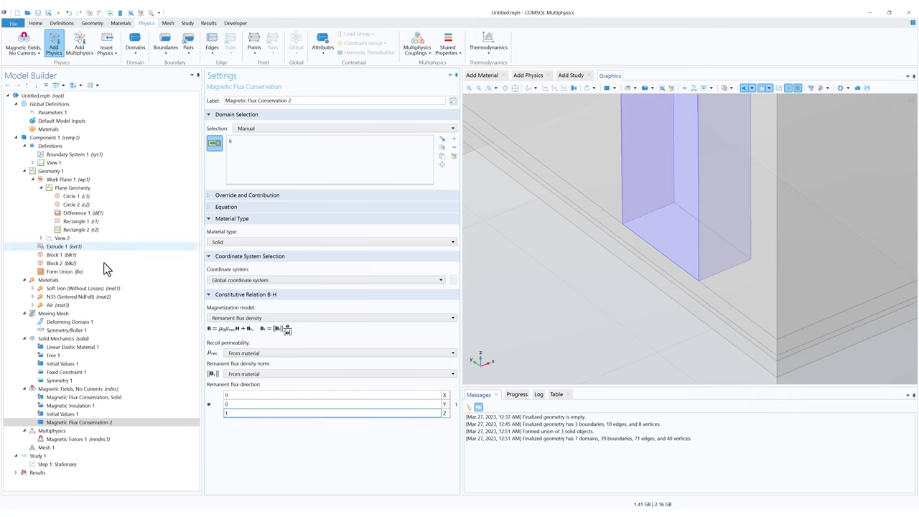
# Add a third Magnetic Flux Conservation feature and assign it to the air domains 1, 2 and 4.
pyautogui.click(140, 53)
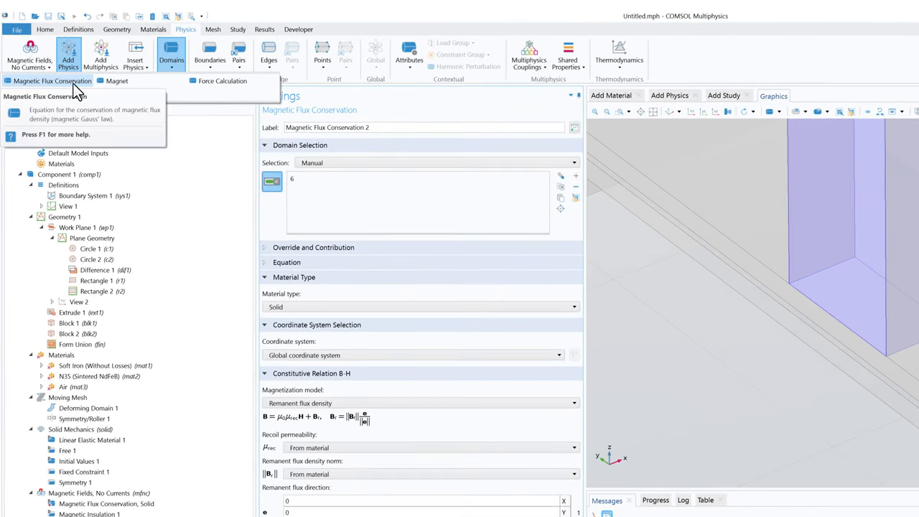
pyautogui.click(75, 89)
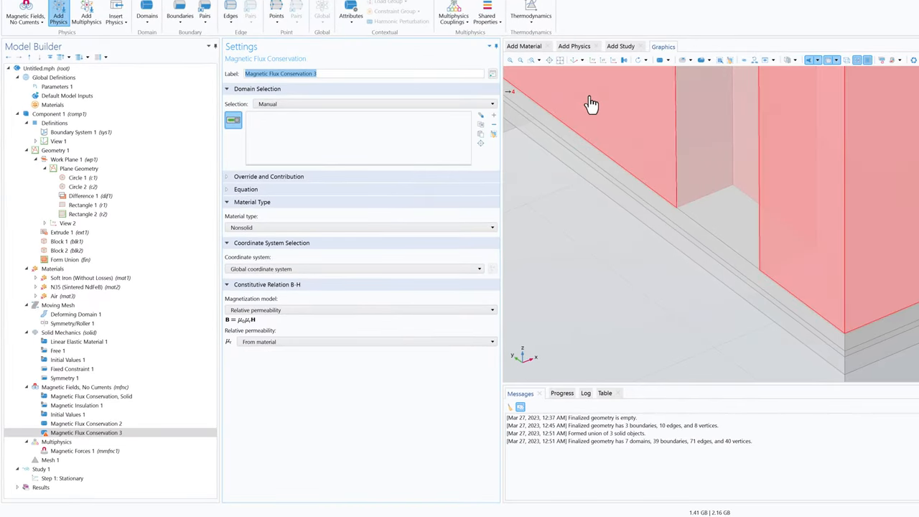
pyautogui.click(590, 100)
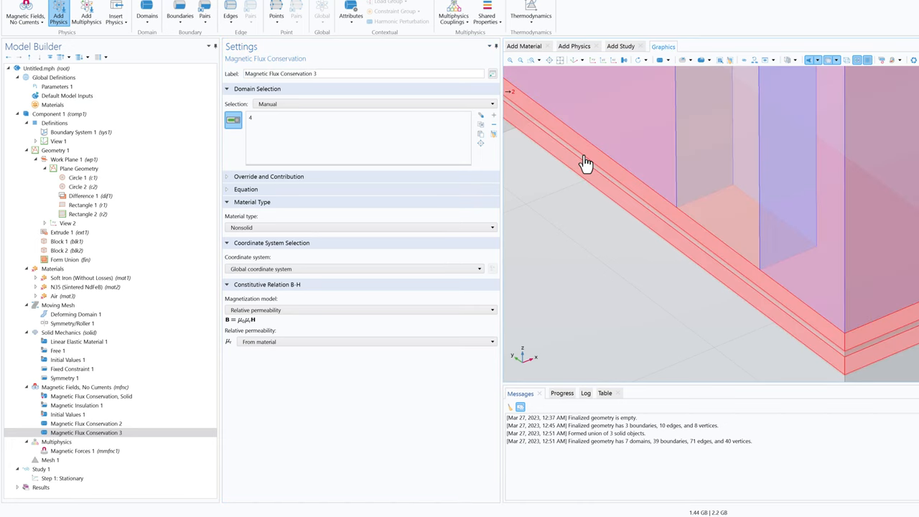
pyautogui.click(584, 162)
pyautogui.click(574, 221)
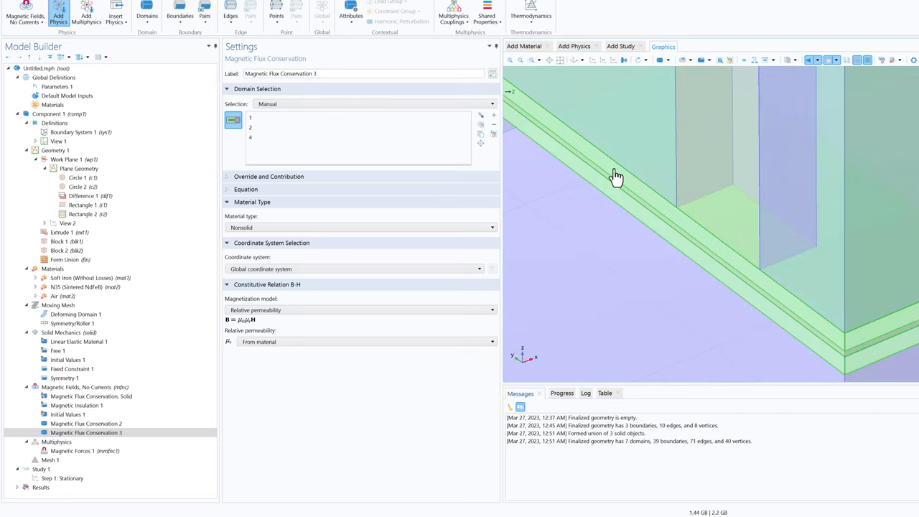
# Change the label of the air domains' flux conservation feature to Magnetic Flux Conservation 3 Air.
pyautogui.tripleClick(334, 74)
pyautogui.click(334, 74)
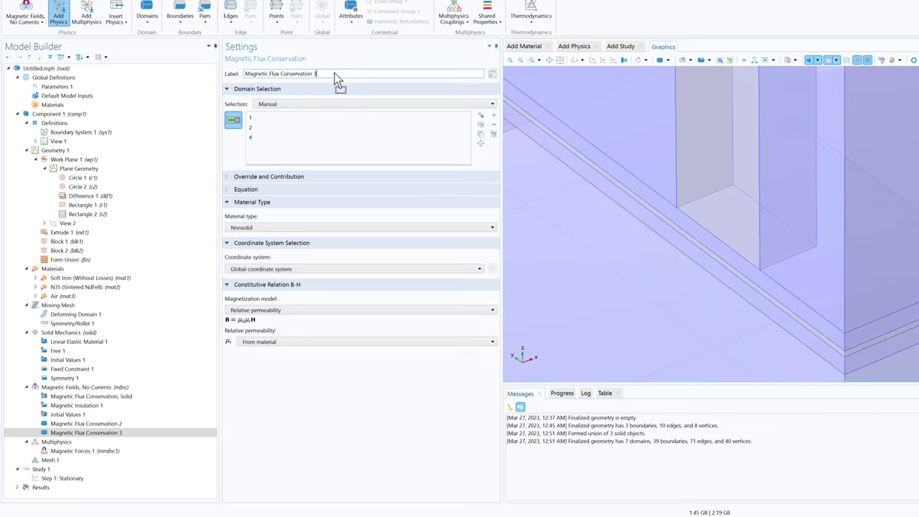
pyautogui.write('Air')
pyautogui.press('Return')
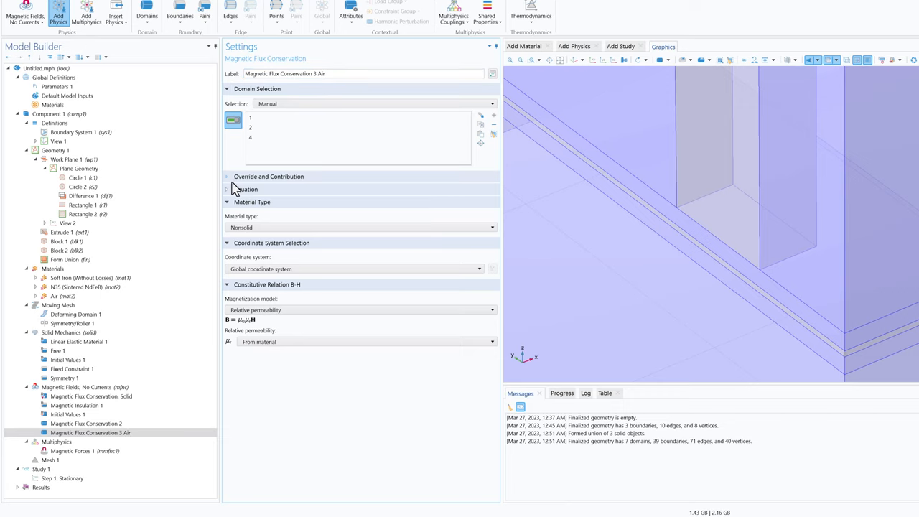
# Add a Symmetry Plane condition to Magnetic Fields, No Currents and assign it to the x = 0 faces of the upper air and magnet.
pyautogui.click(178, 20)
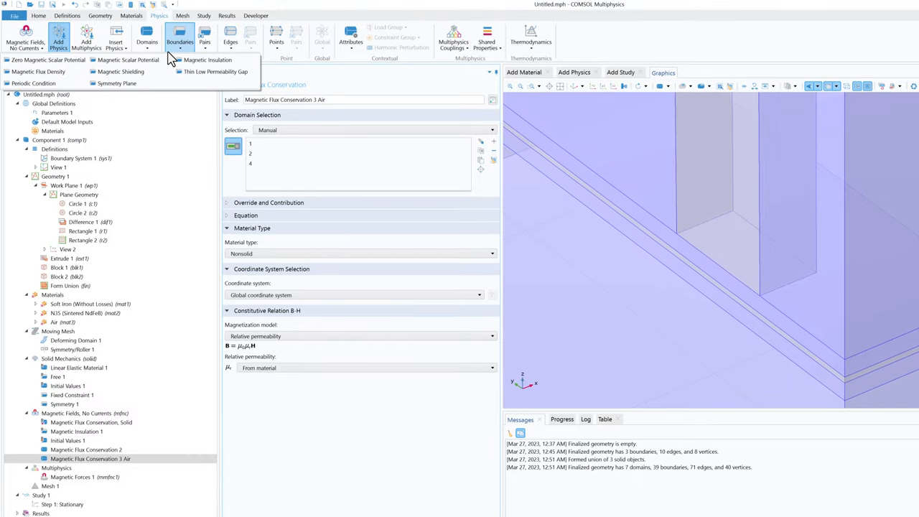
pyautogui.click(116, 83)
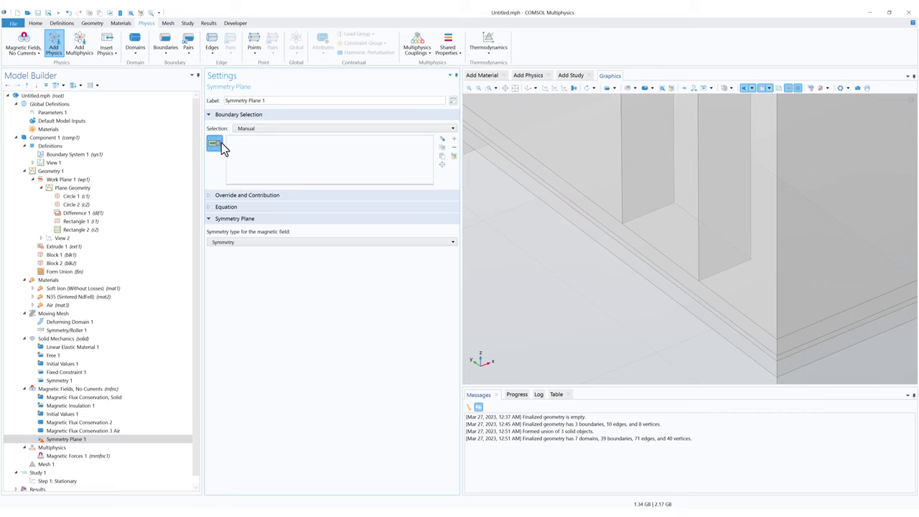
pyautogui.scroll(-5, 566, 201)
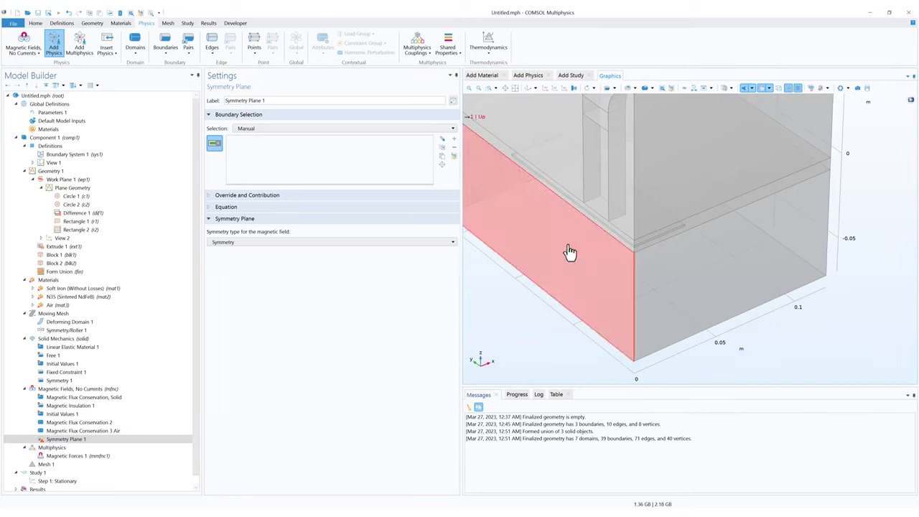
pyautogui.click(550, 158)
pyautogui.click(616, 135)
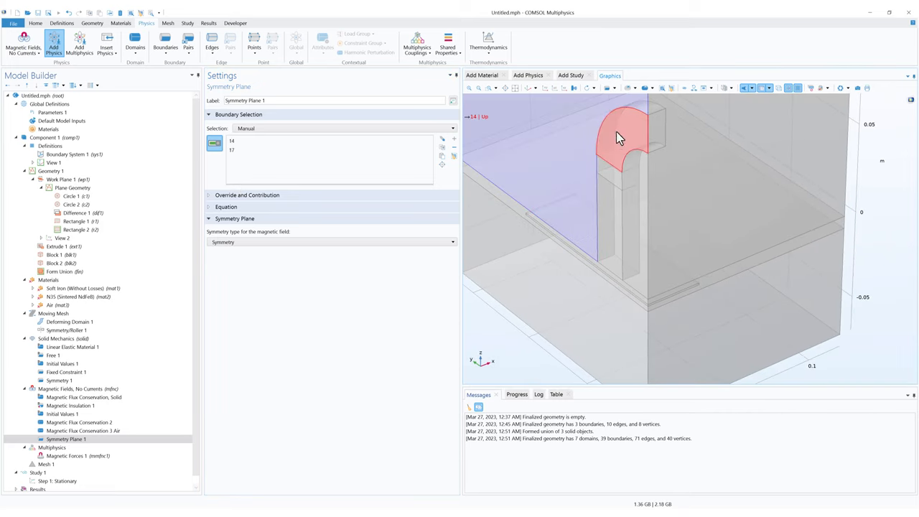
pyautogui.click(609, 177)
pyautogui.click(612, 213)
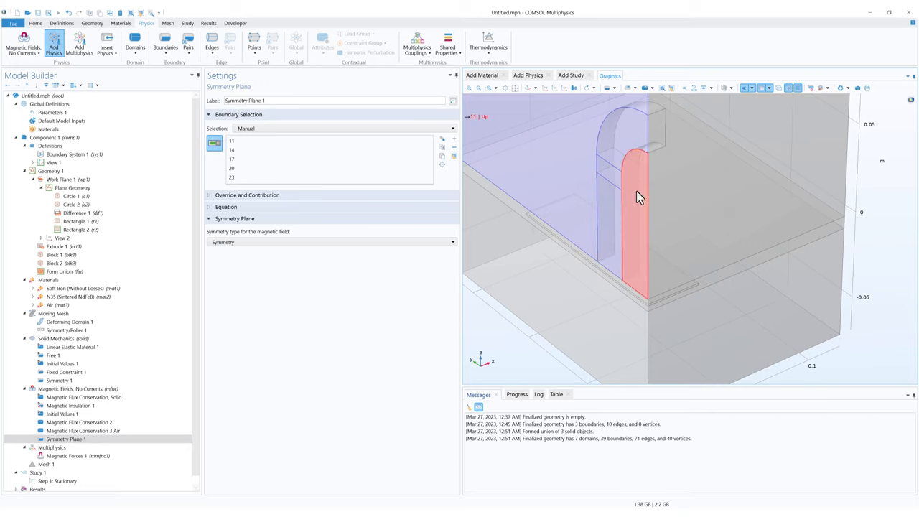
# Add the x = 0 faces of the lower air, middle air layer and plate, boundaries 1, 4 and 7, to the symmetry plane.
pyautogui.click(583, 283)
pyautogui.scroll(4, 605, 208)
pyautogui.click(629, 227)
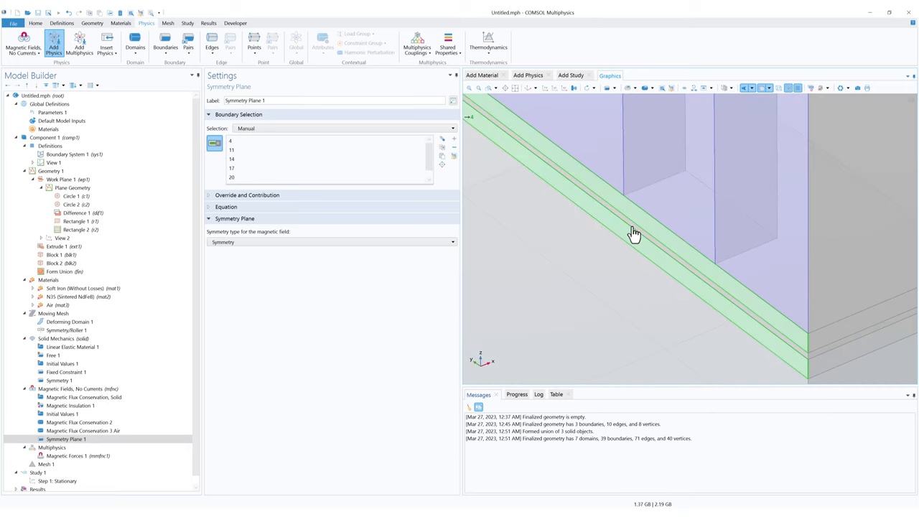
pyautogui.click(634, 229)
pyautogui.click(575, 291)
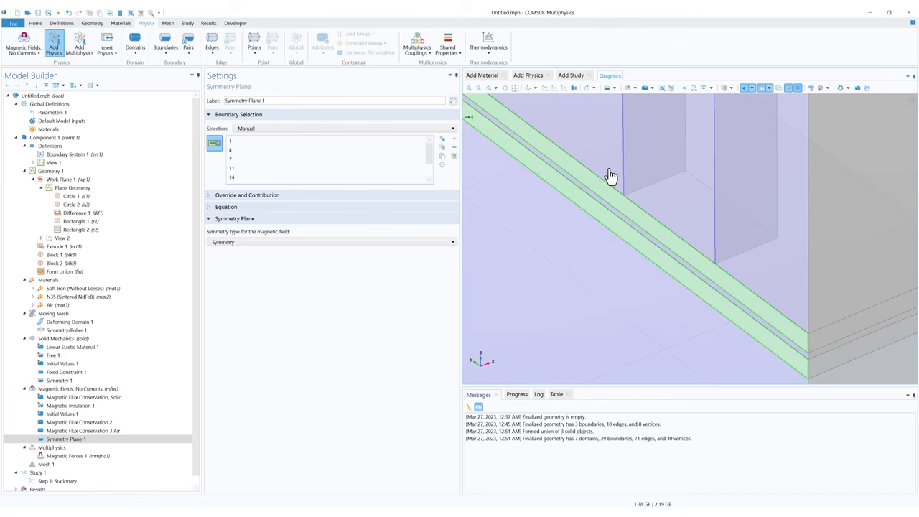
pyautogui.moveTo(611, 167); pyautogui.dragTo(617, 234, button='middle')
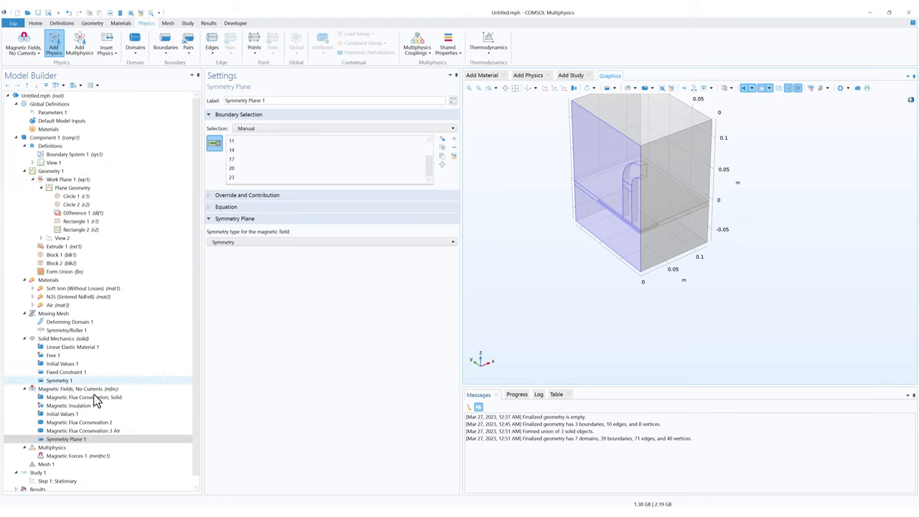
# Add a second Symmetry Plane condition and assign it to the y-side faces of the upper air and magnet arc, boundaries 12 and 15.
pyautogui.click(82, 434)
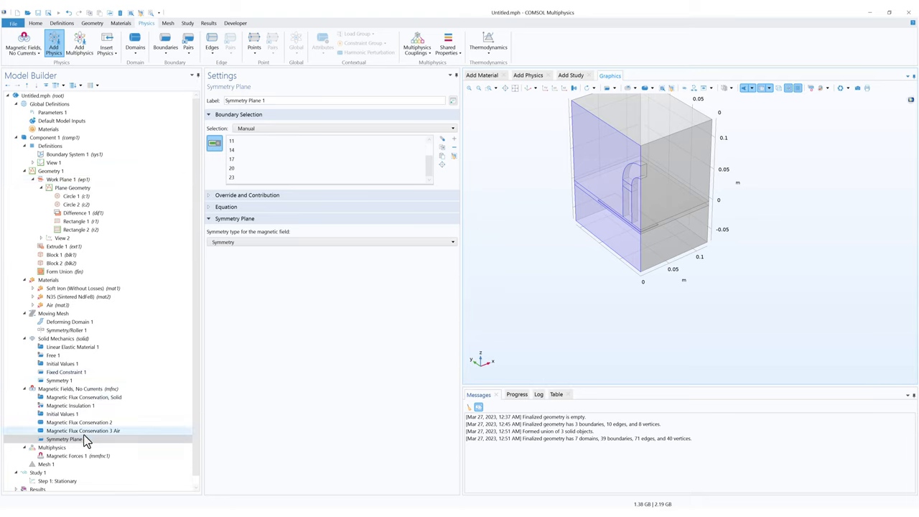
pyautogui.click(83, 439)
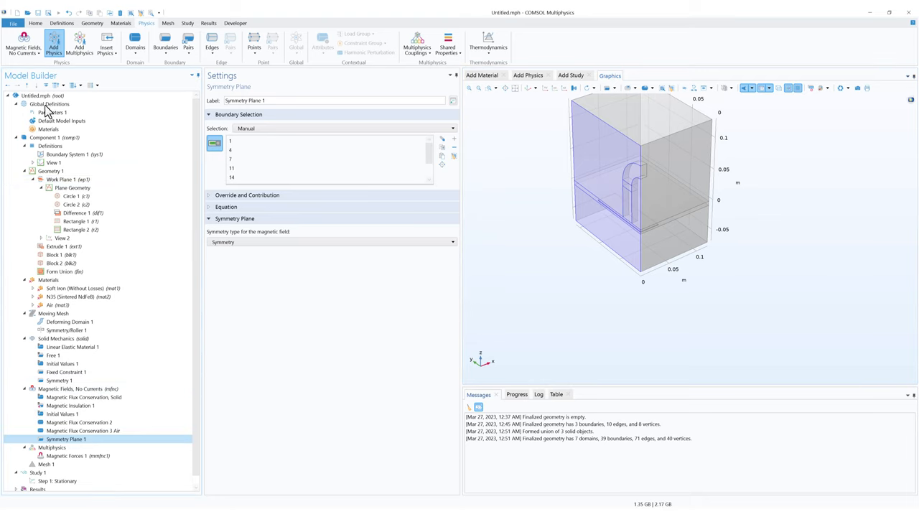
pyautogui.click(168, 53)
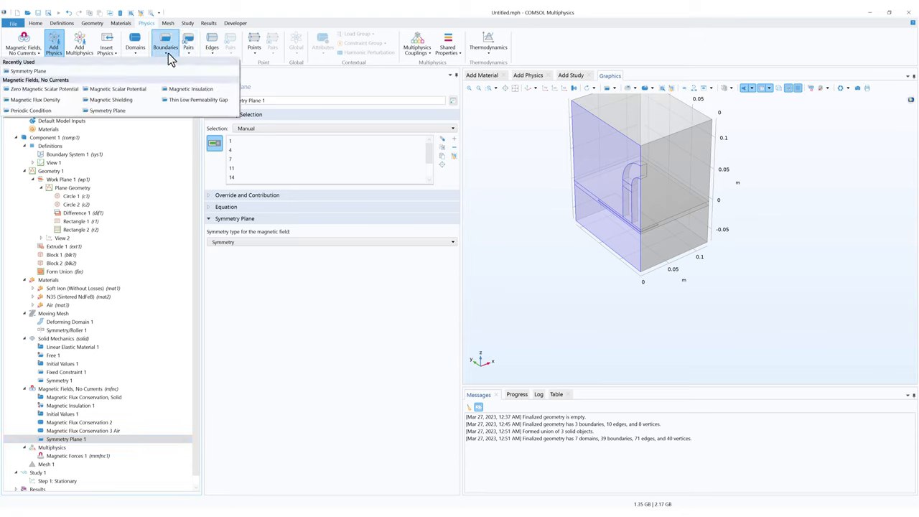
pyautogui.click(115, 111)
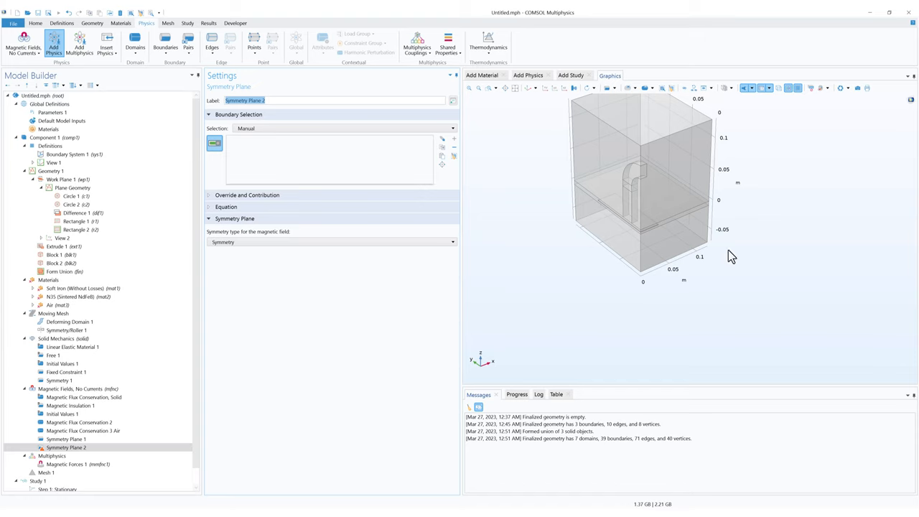
pyautogui.click(694, 180)
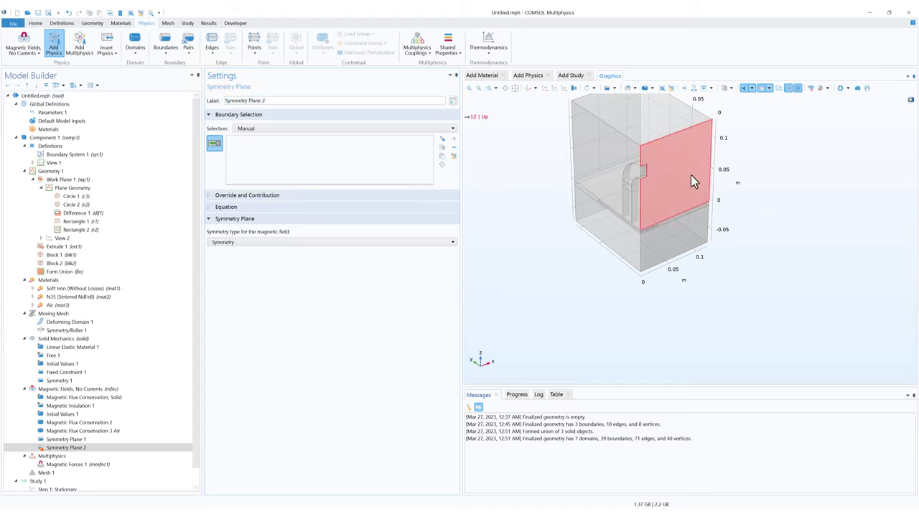
pyautogui.click(645, 178)
# Add the lower air, middle air layer and thin plate faces on the same side to the second symmetry plane.
pyautogui.scroll(5, 661, 188)
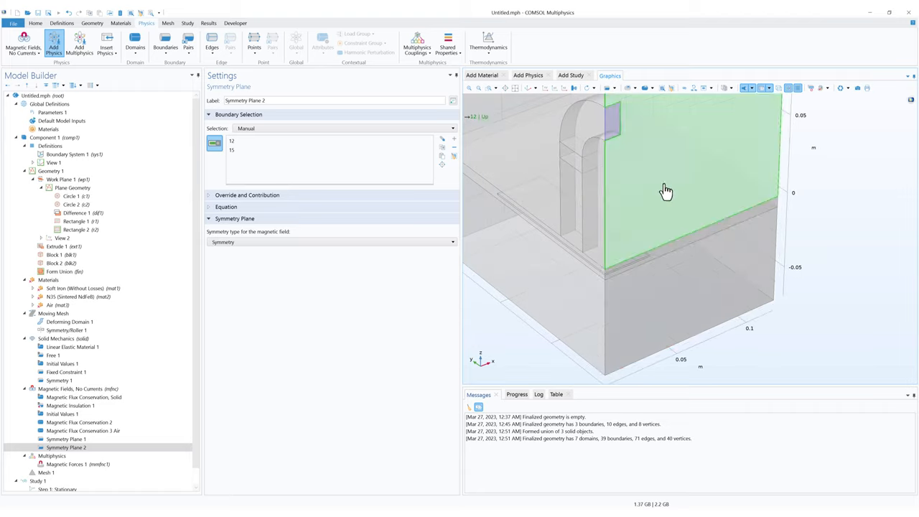
pyautogui.scroll(4, 689, 246)
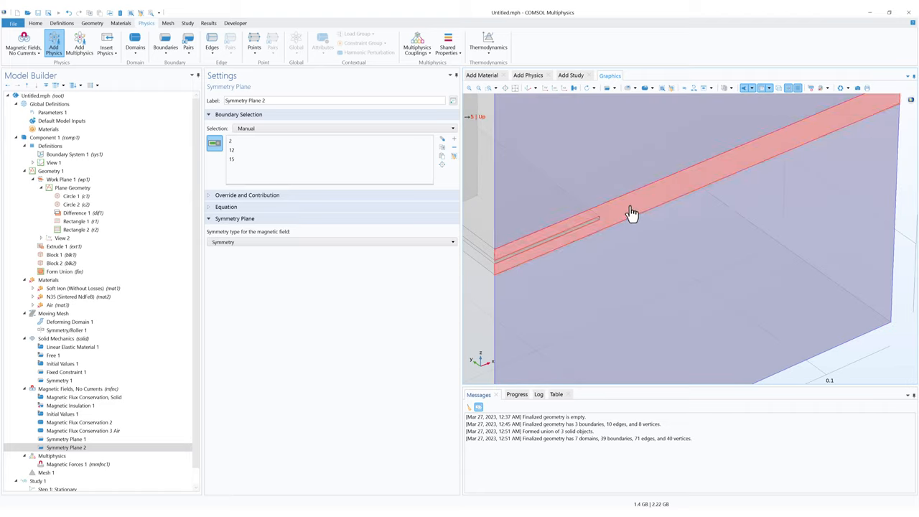
pyautogui.click(576, 238)
pyautogui.moveTo(577, 230); pyautogui.dragTo(583, 207, button='middle')
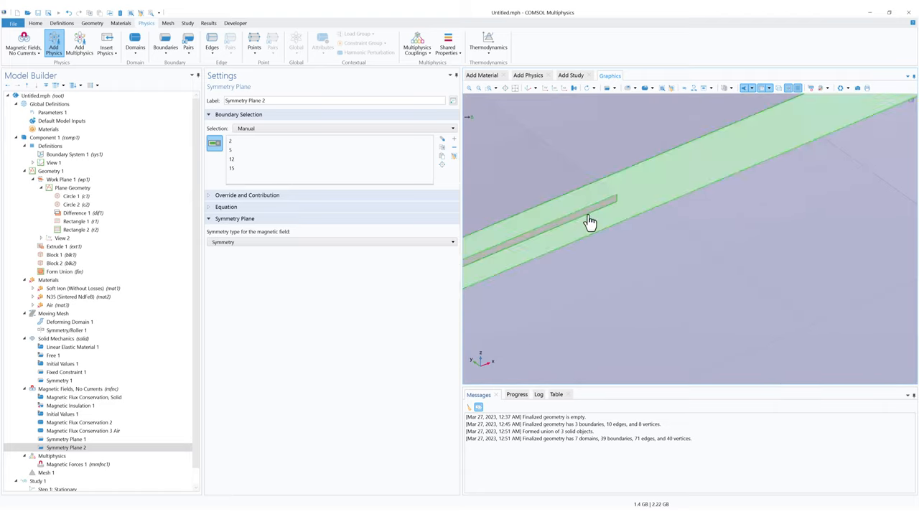
pyautogui.click(589, 214)
pyautogui.moveTo(666, 242); pyautogui.dragTo(703, 331, button='middle')
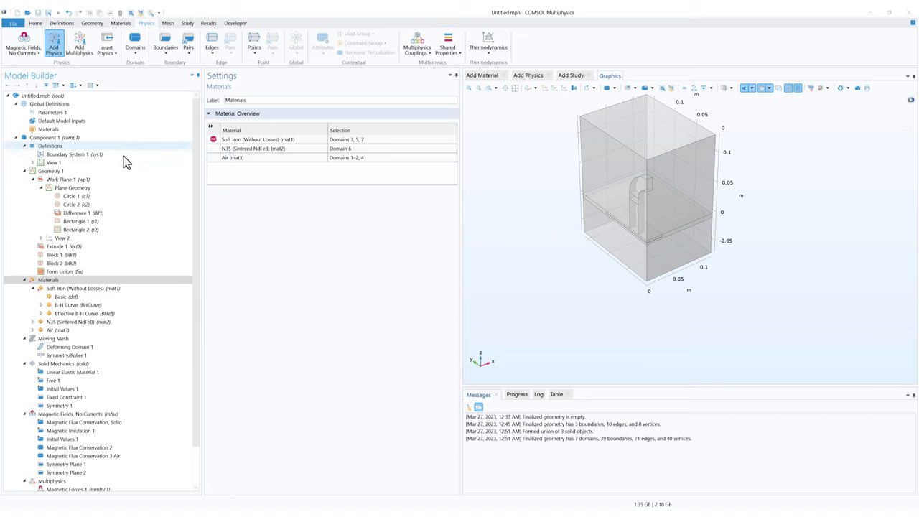
# Set the Soft Iron material's Young's modulus to 200[GPa] and its Poisson's ratio to 0.29.
pyautogui.click(76, 288)
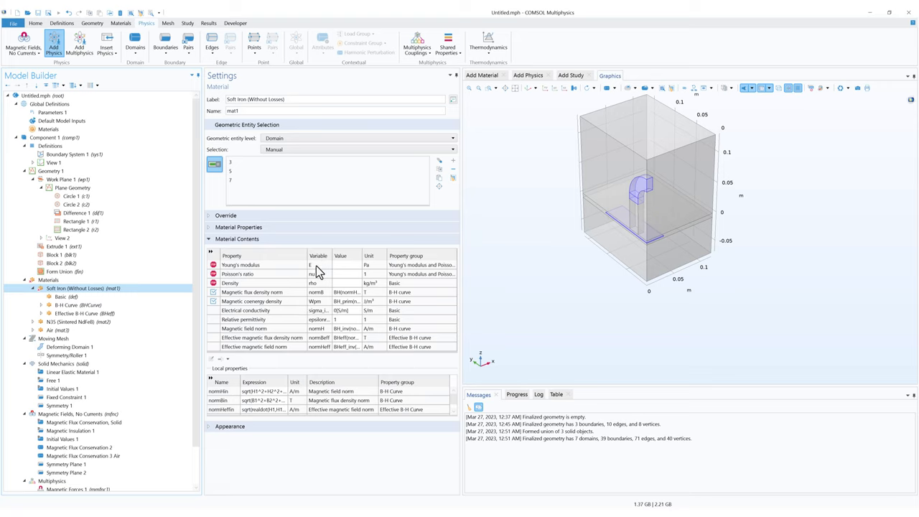
pyautogui.click(350, 266)
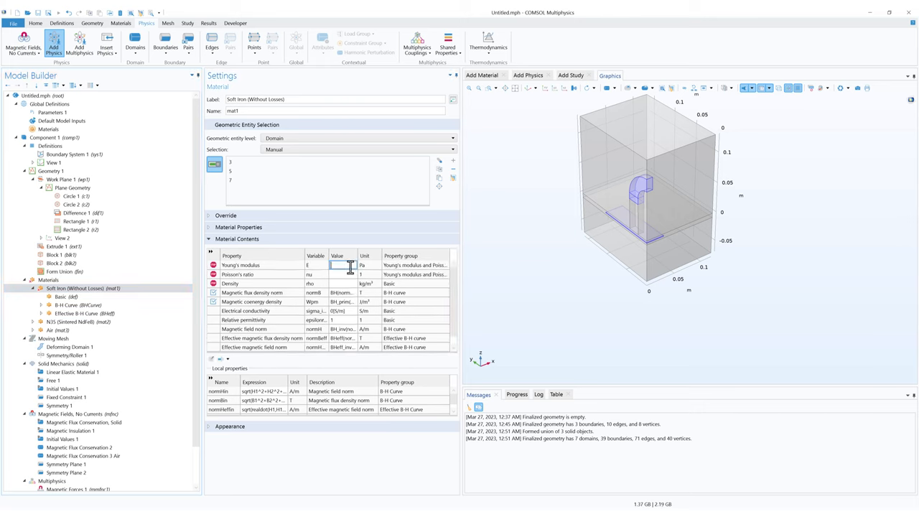
pyautogui.write('200')
pyautogui.write('[GPa')
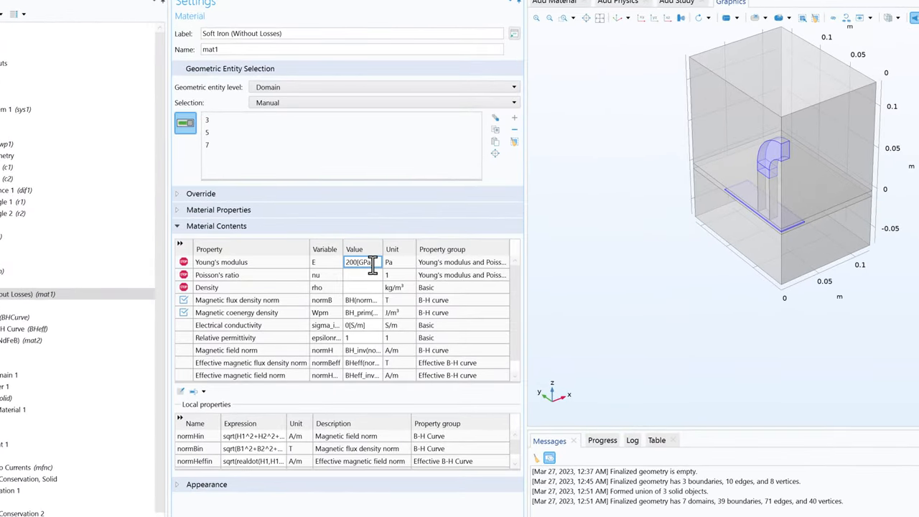
pyautogui.write(']')
pyautogui.click(363, 278)
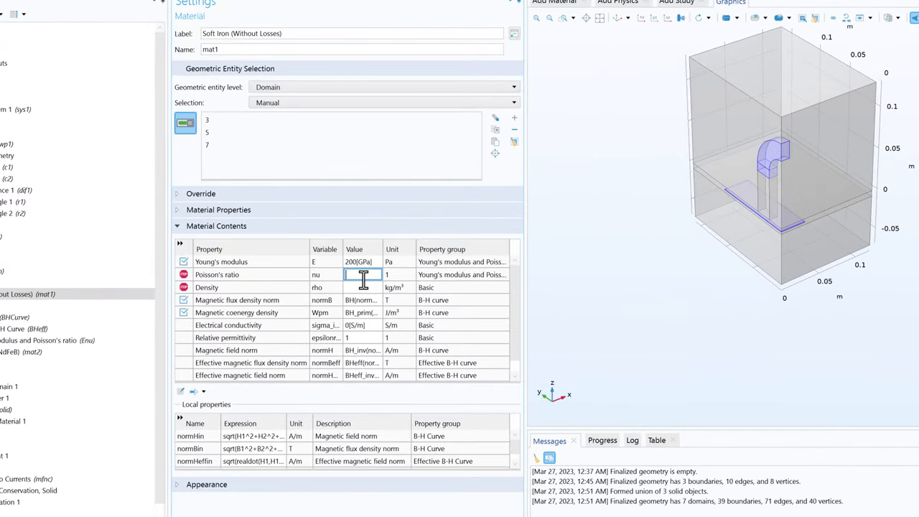
pyautogui.write('0.29')
pyautogui.click(375, 286)
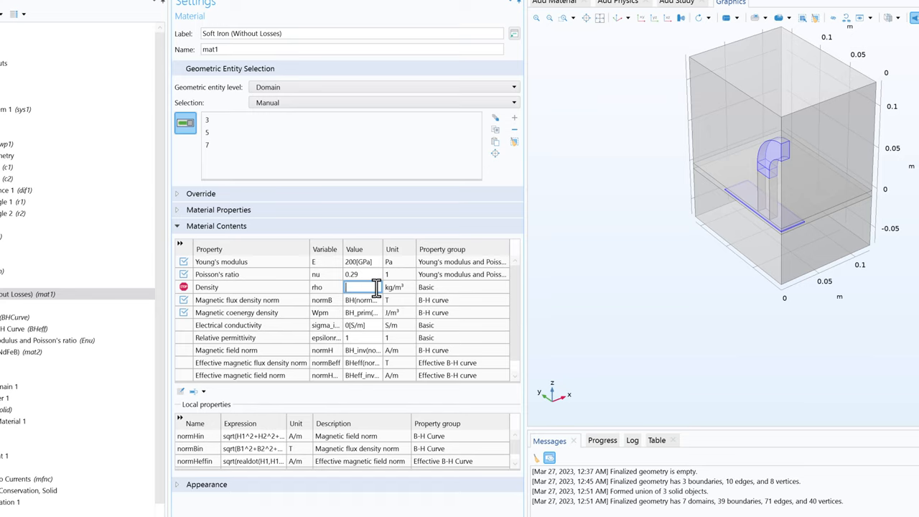
pyautogui.write('7')
pyautogui.write('870')
pyautogui.write('[kg')
pyautogui.write('/m')
pyautogui.write('^3')
pyautogui.click(376, 249)
pyautogui.moveTo(389, 249); pyautogui.dragTo(405, 250)
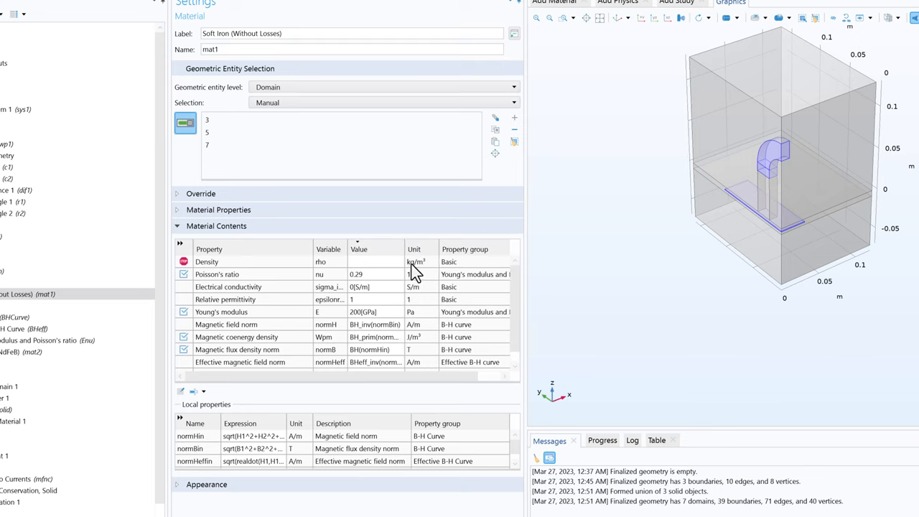
# Set the Soft Iron material's density to 7870[kg/m^3].
pyautogui.click(372, 263)
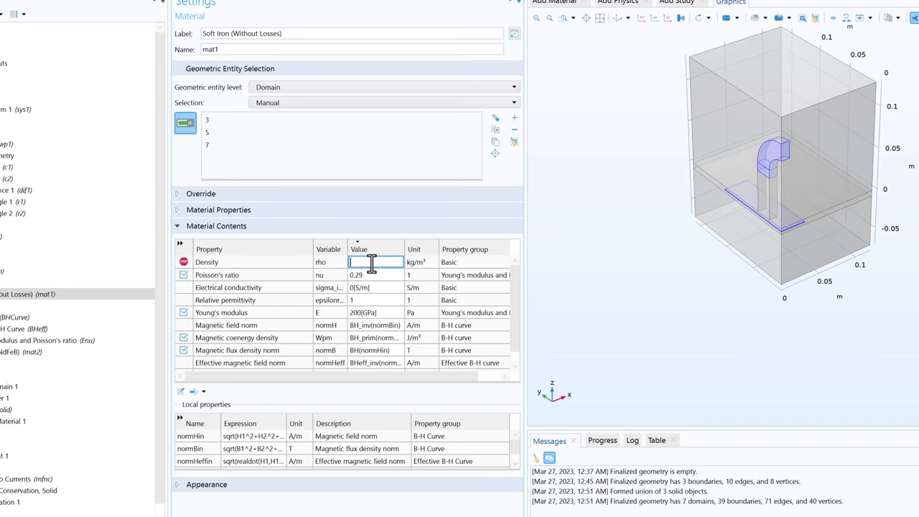
pyautogui.write('7870[')
pyautogui.press('Left')
pyautogui.write('kg/m^3')
pyautogui.press('Return')
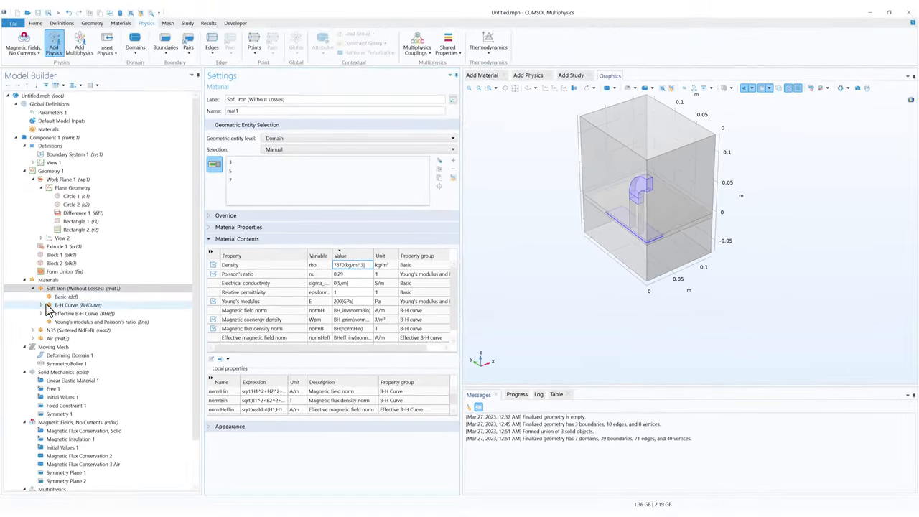
# Add a second Parameters node under Global Definitions and open its empty table.
pyautogui.click(52, 112)
pyautogui.click(35, 24)
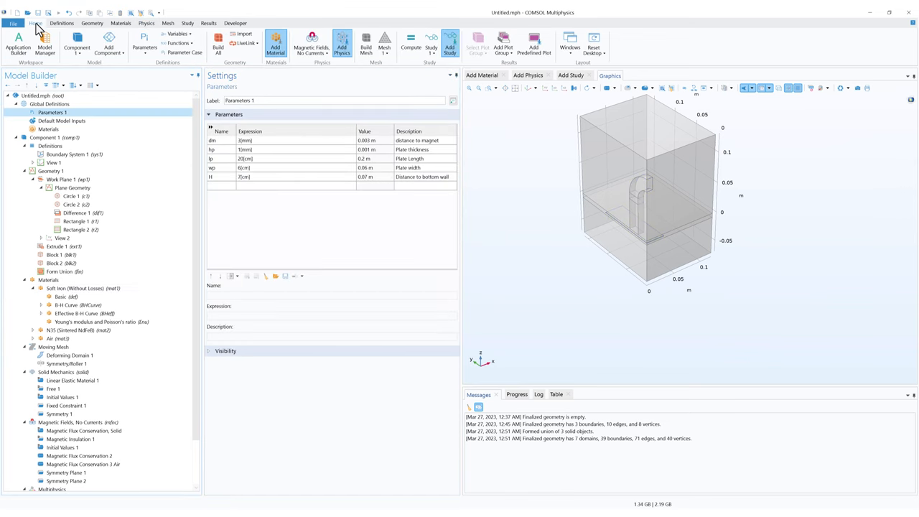
pyautogui.click(146, 53)
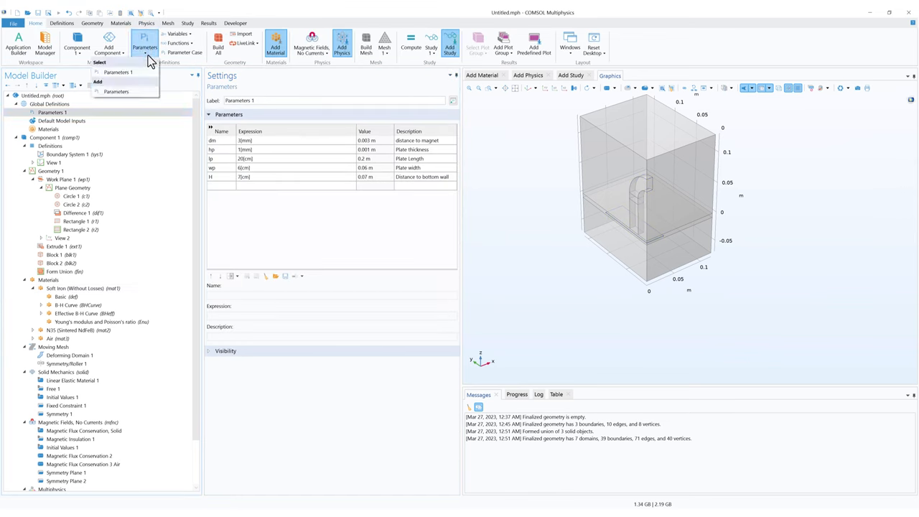
pyautogui.click(122, 91)
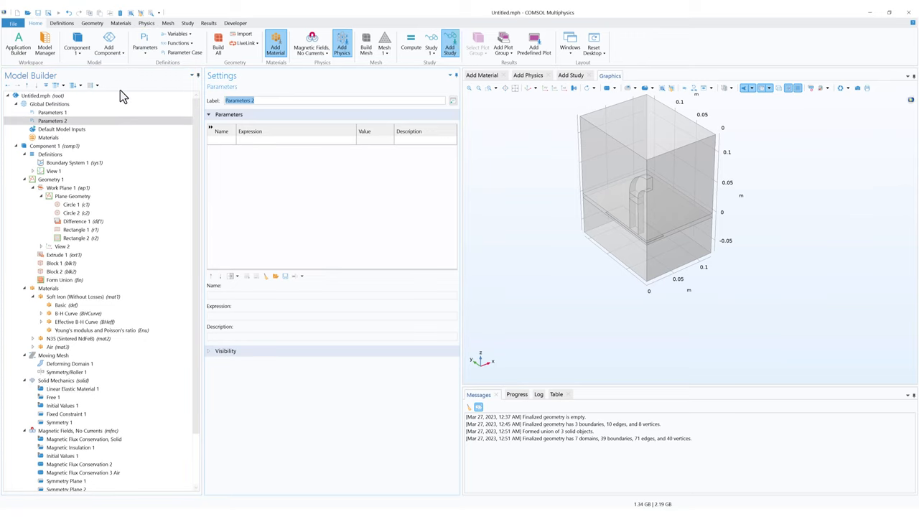
pyautogui.click(65, 115)
pyautogui.click(62, 121)
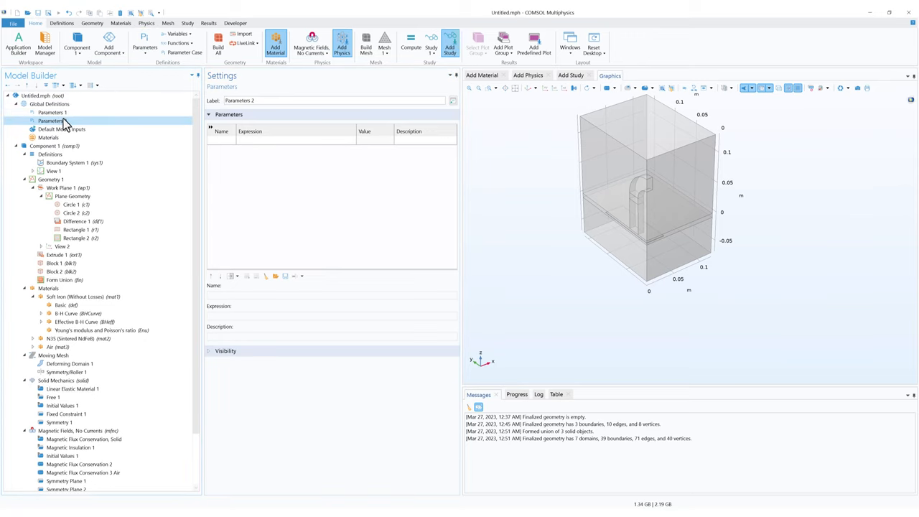
# Define a parameter ap with expression 0 and the description "accuracy parameter" in the second parameter table.
pyautogui.click(223, 142)
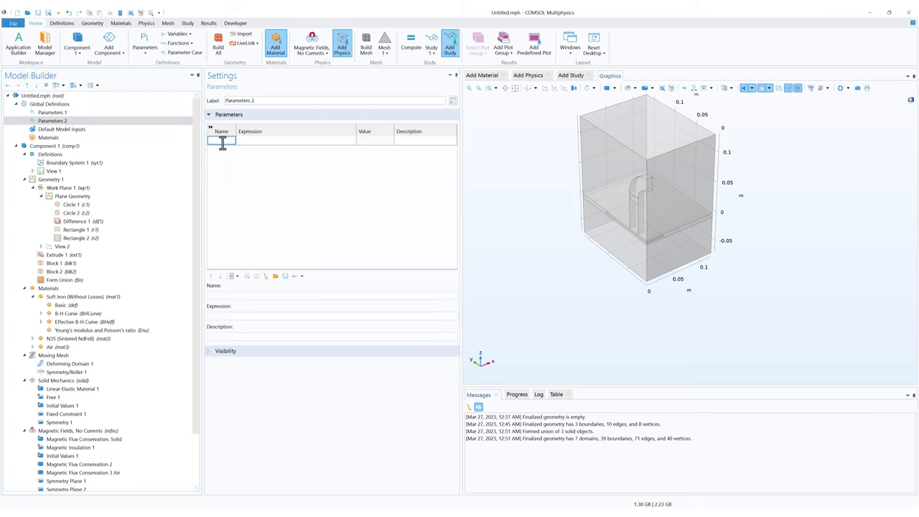
pyautogui.write('ap')
pyautogui.press('Tab')
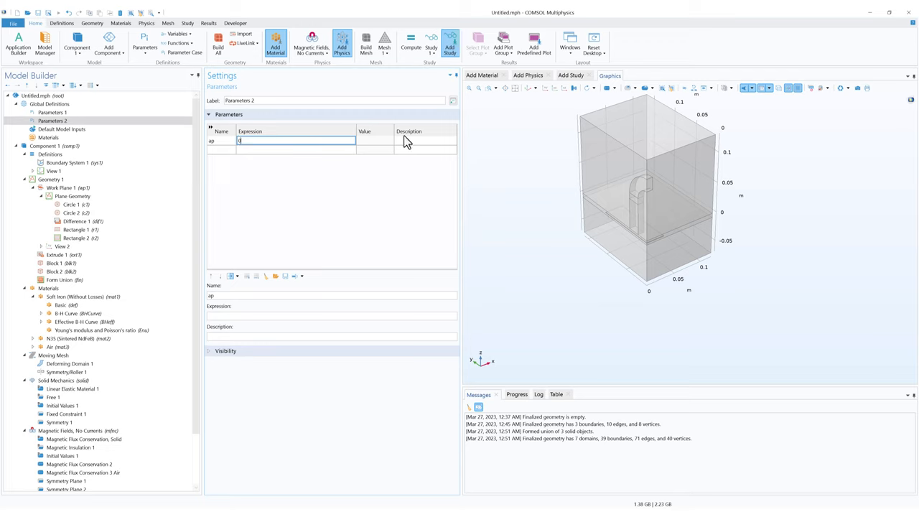
pyautogui.click(421, 141)
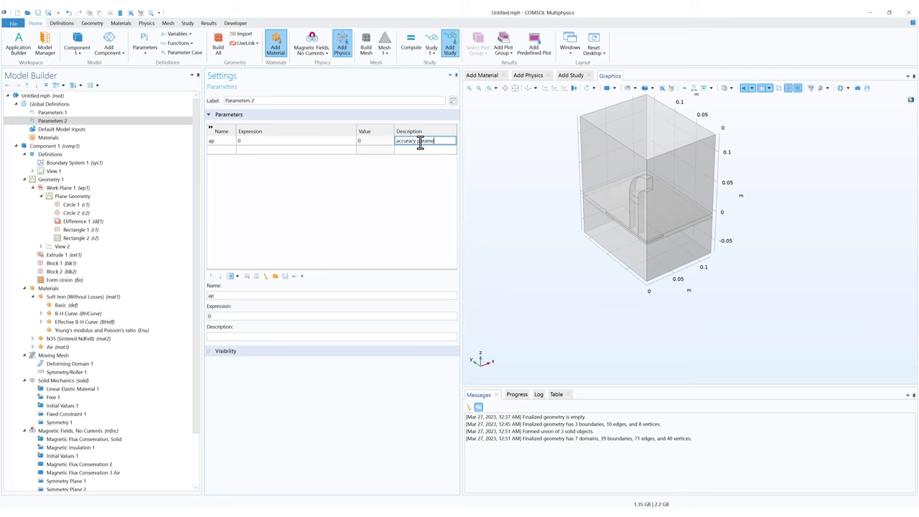
# Define a parameter hmax1 with expression 5[mm]-2.6[mm]*ap and description "meshing parameter" in the second parameter table.
pyautogui.press('Tab')
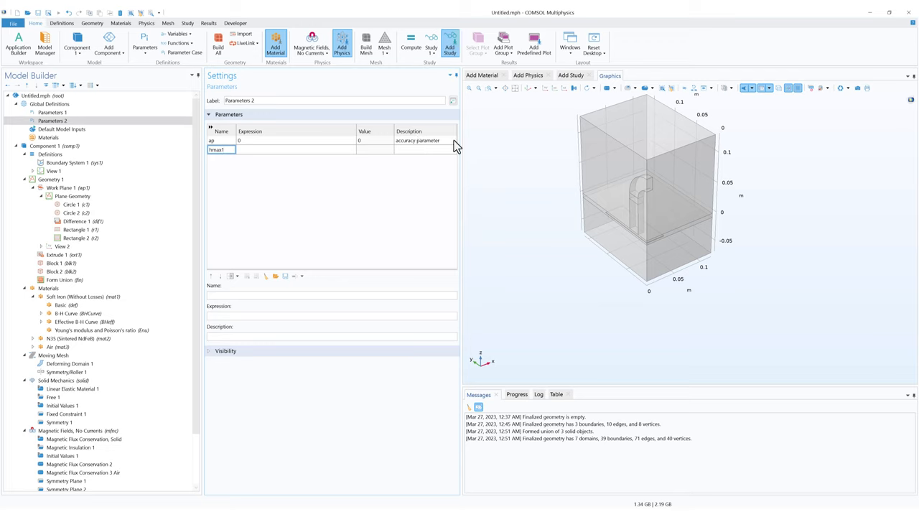
pyautogui.click(280, 150)
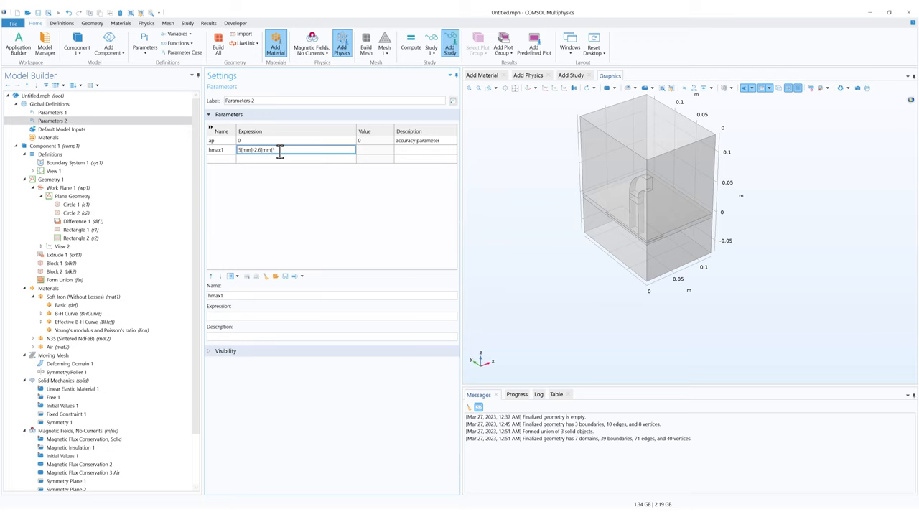
pyautogui.press('Tab')
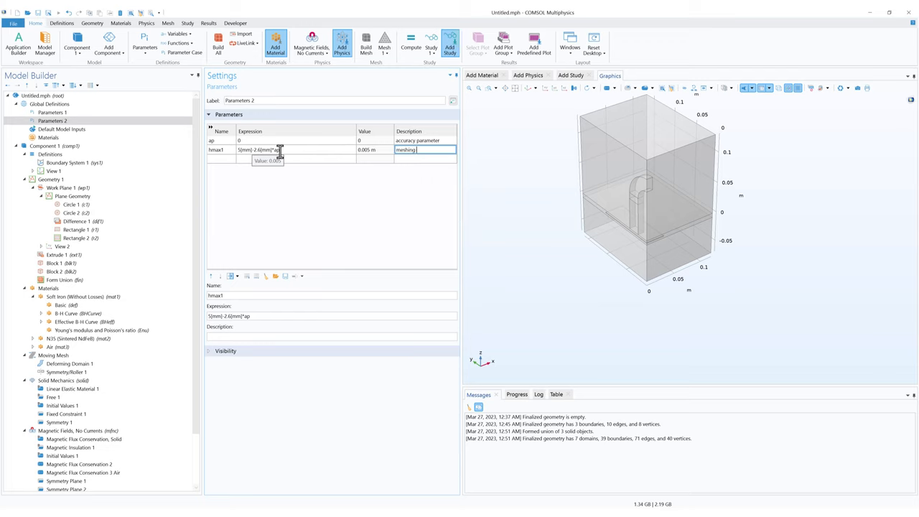
pyautogui.write('meshing parameter')
pyautogui.press('Tab')
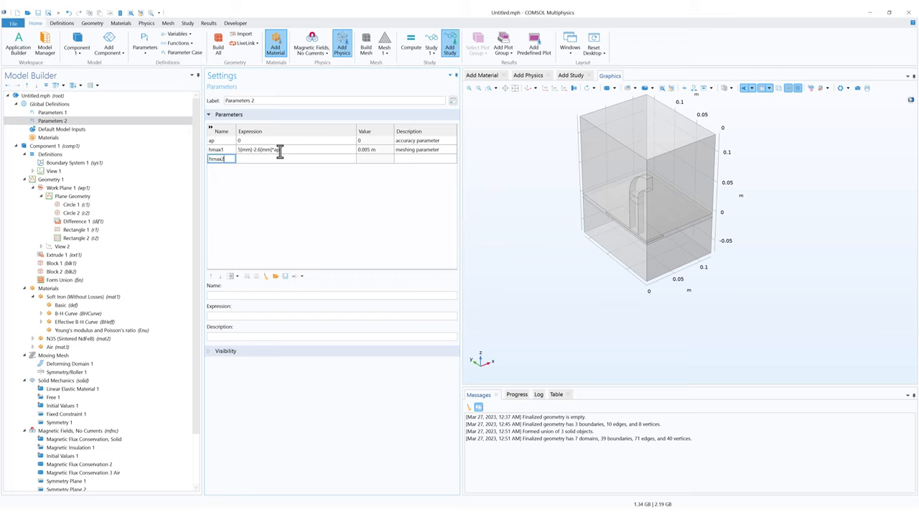
# Define a parameter hmax2 with expression 20[mm]-10[mm]*ap, reusing a copy of the hmax1 expression.
pyautogui.press('Tab')
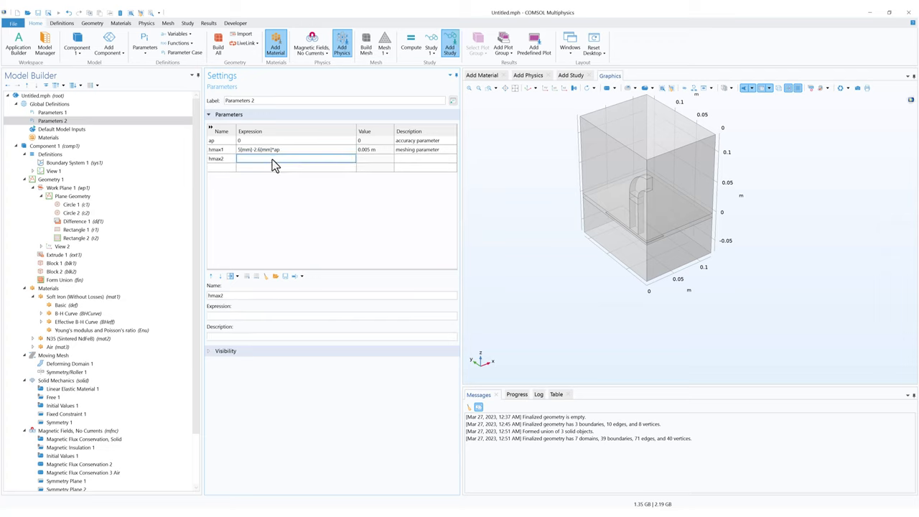
pyautogui.rightClick(272, 159)
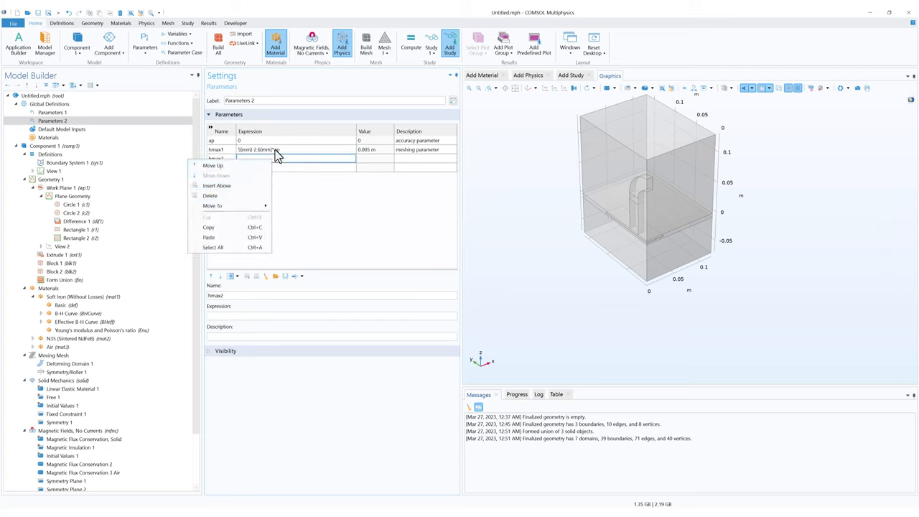
pyautogui.click(286, 150)
pyautogui.moveTo(285, 150); pyautogui.dragTo(242, 151)
pyautogui.rightClick(242, 151)
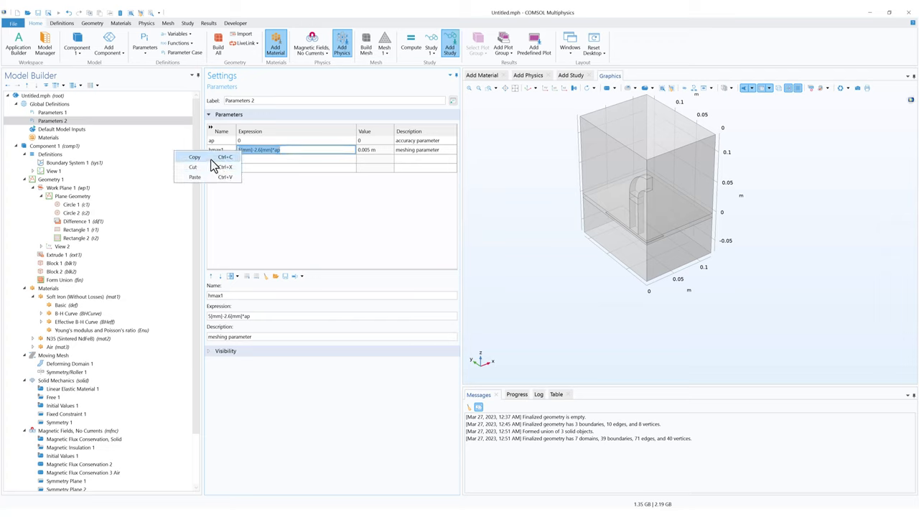
pyautogui.click(211, 158)
pyautogui.click(252, 159)
pyautogui.rightClick(252, 159)
pyautogui.click(227, 187)
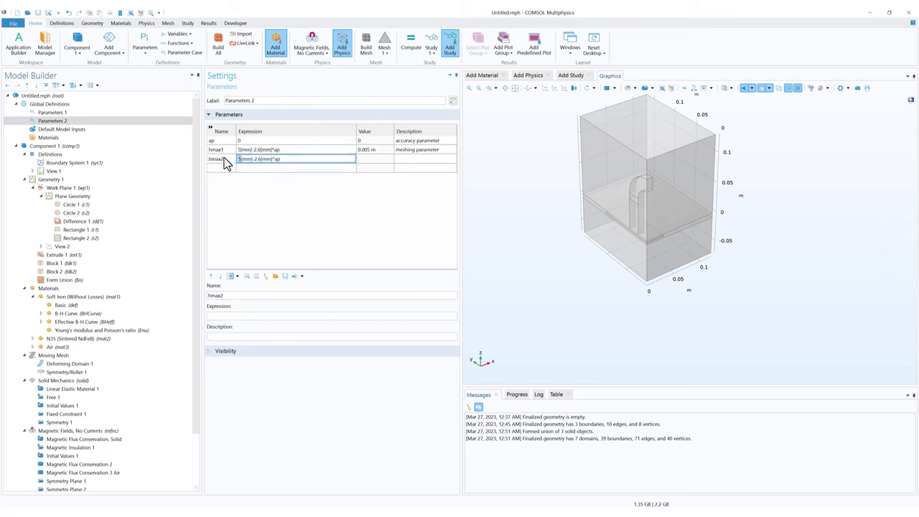
pyautogui.write('20')
pyautogui.doubleClick(259, 159)
pyautogui.write('10')
pyautogui.press('Return')
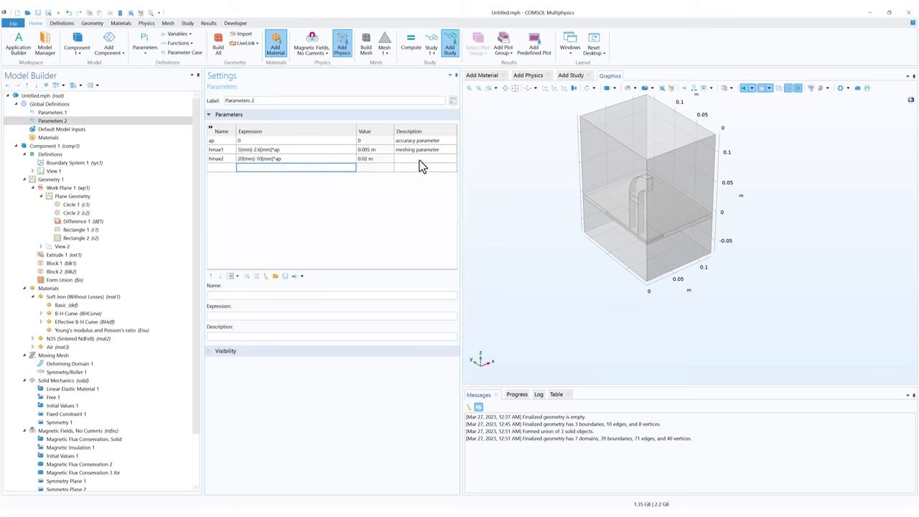
# Copy the description "meshing parameter" from hmax1 to hmax2.
pyautogui.click(434, 151)
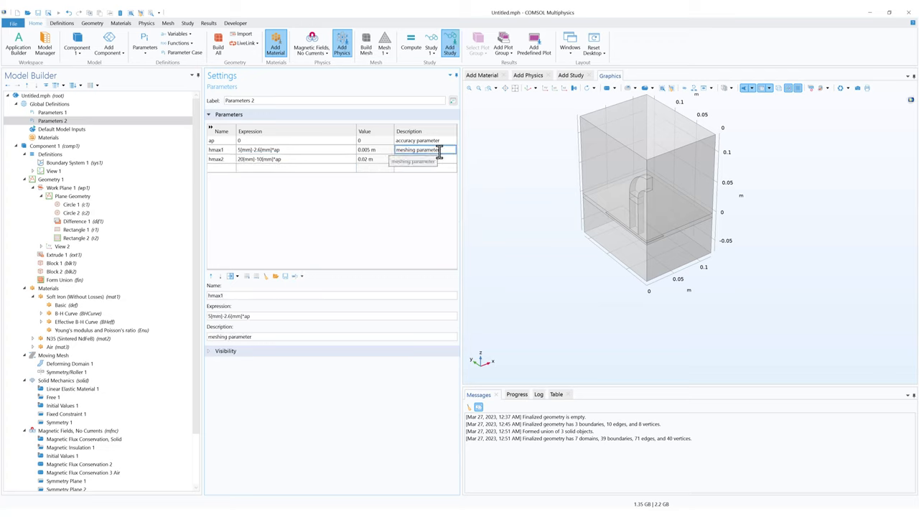
pyautogui.moveTo(439, 151); pyautogui.dragTo(396, 151)
pyautogui.rightClick(405, 152)
pyautogui.click(384, 156)
pyautogui.click(402, 158)
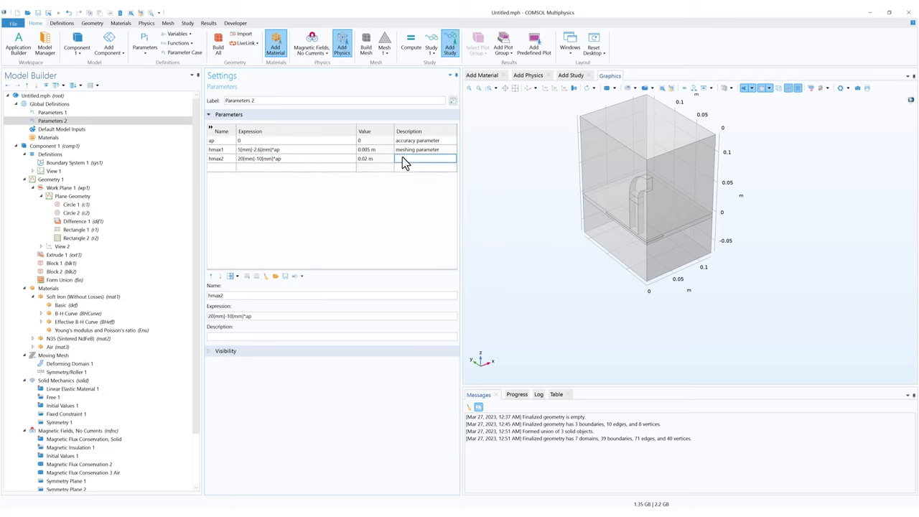
pyautogui.rightClick(402, 163)
pyautogui.click(370, 181)
pyautogui.click(271, 170)
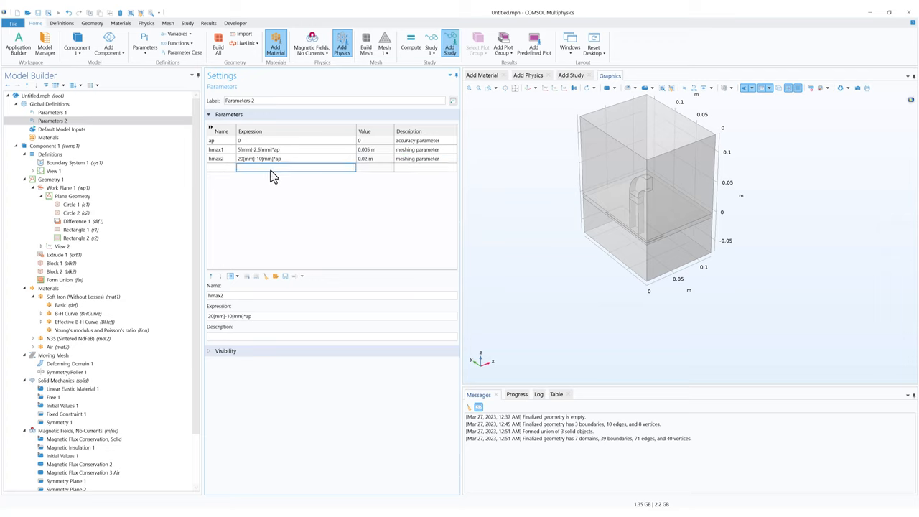
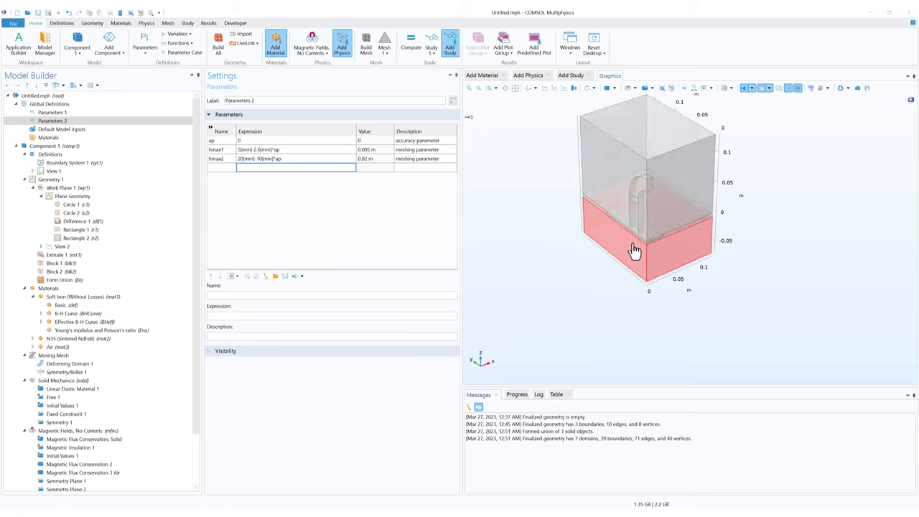
# Add a Free Triangular boundary mesh operation to Mesh 1.
pyautogui.scroll(5, 634, 250)
pyautogui.scroll(-4, 649, 191)
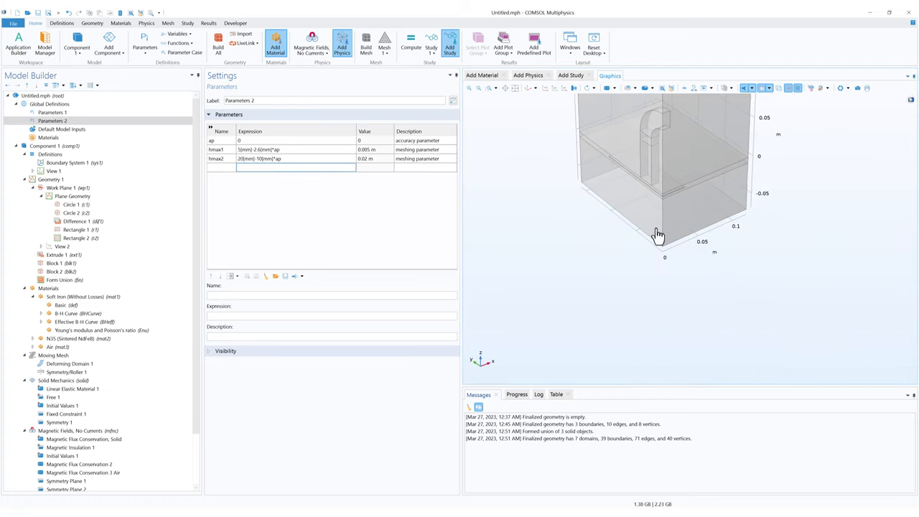
pyautogui.scroll(-5, 658, 235)
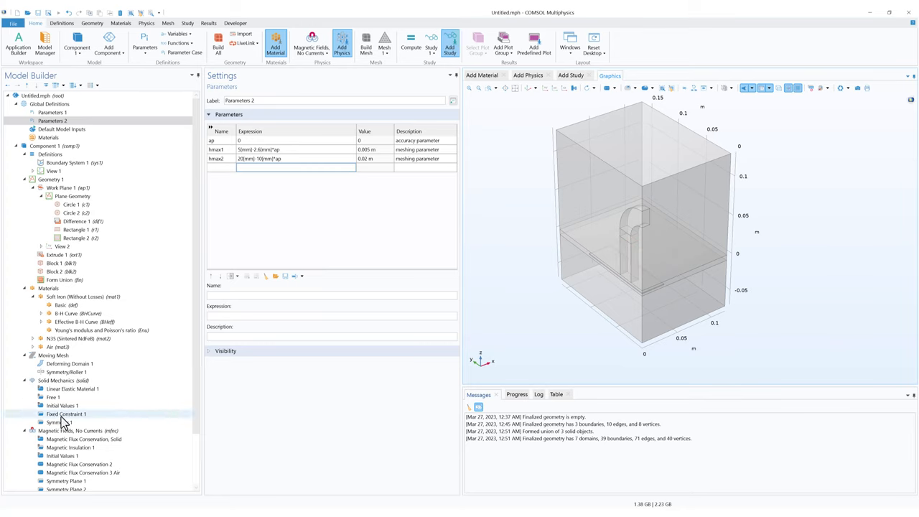
pyautogui.scroll(-3, 63, 423)
pyautogui.click(46, 454)
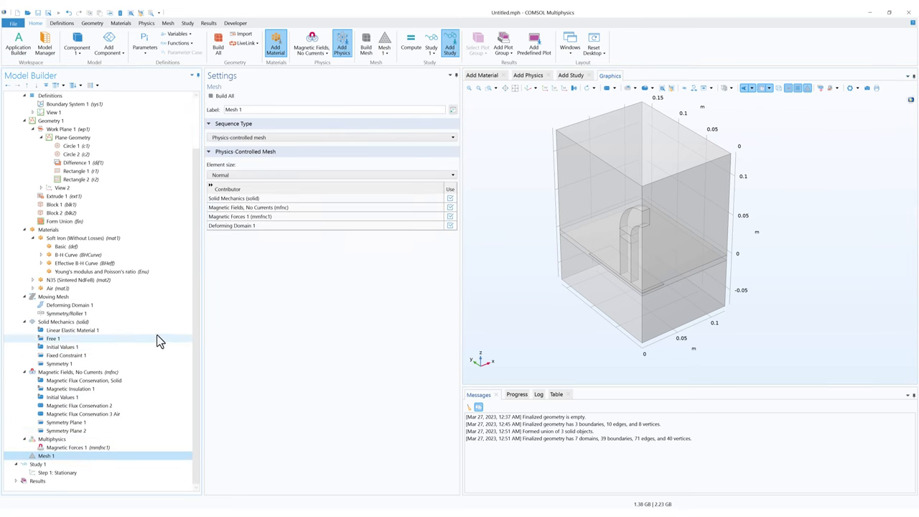
pyautogui.click(170, 24)
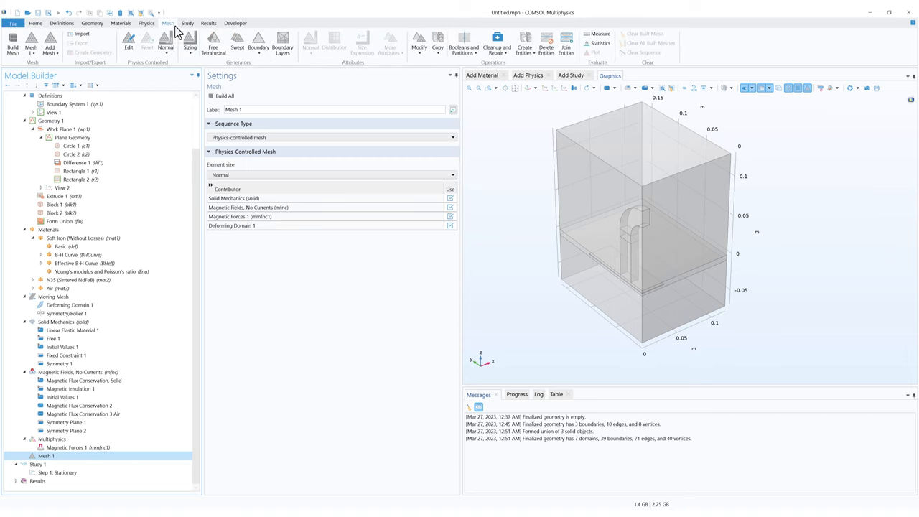
pyautogui.click(260, 54)
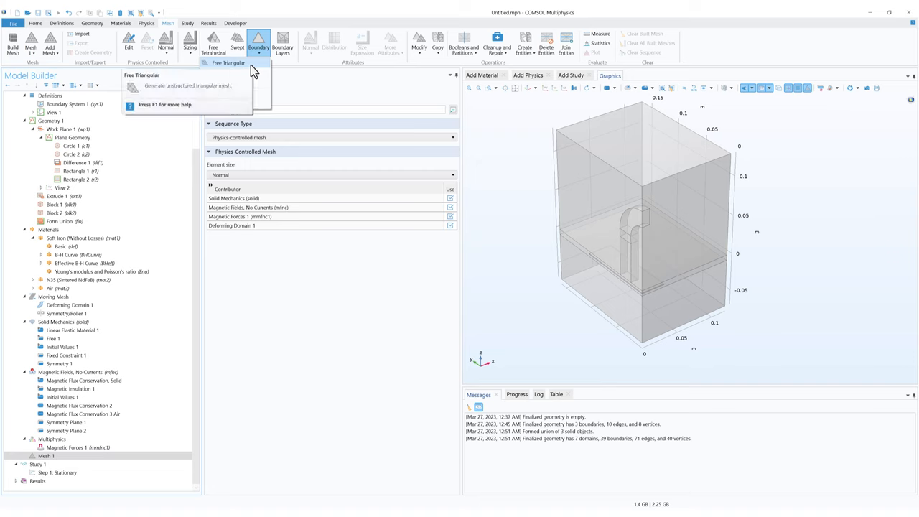
pyautogui.click(250, 65)
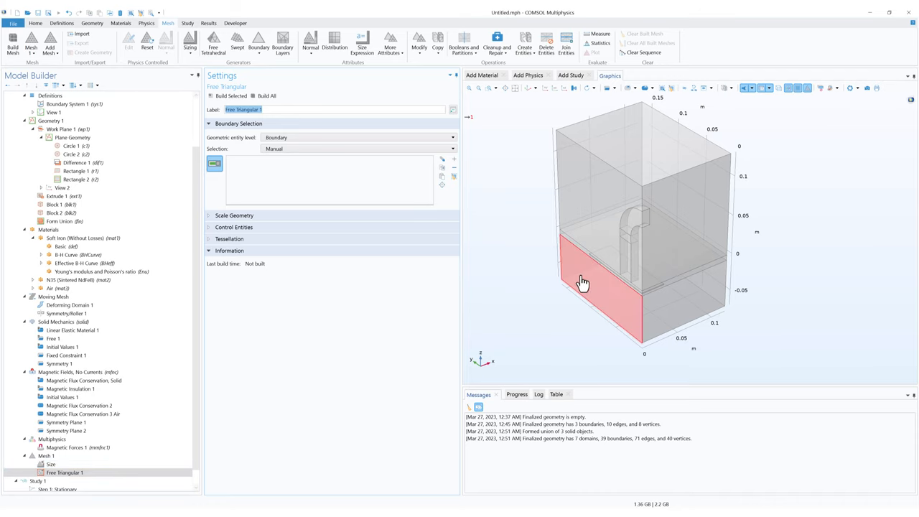
# Examine the thin plate and its surrounding boundaries in wireframe rendering from several sides, and restore the solid rendering.
pyautogui.moveTo(620, 308); pyautogui.dragTo(638, 181, button='middle')
pyautogui.moveTo(641, 191); pyautogui.dragTo(606, 270, button='right')
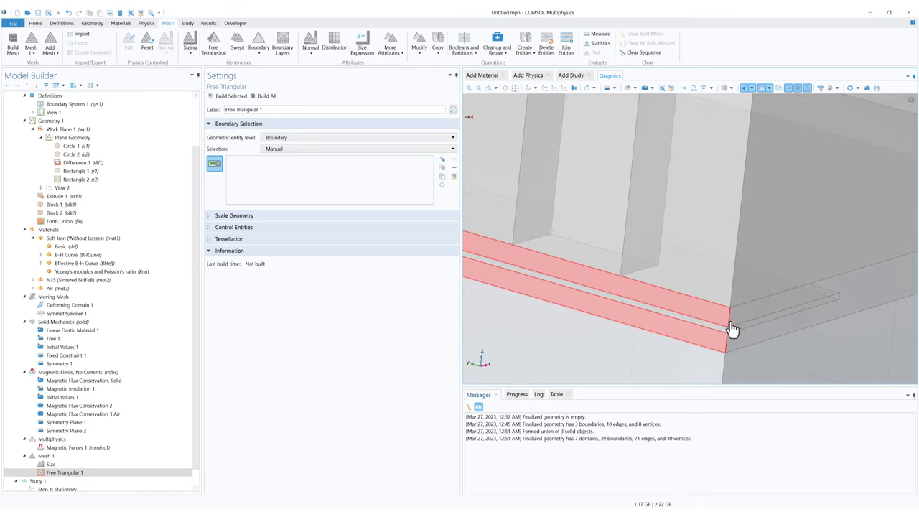
pyautogui.click(779, 88)
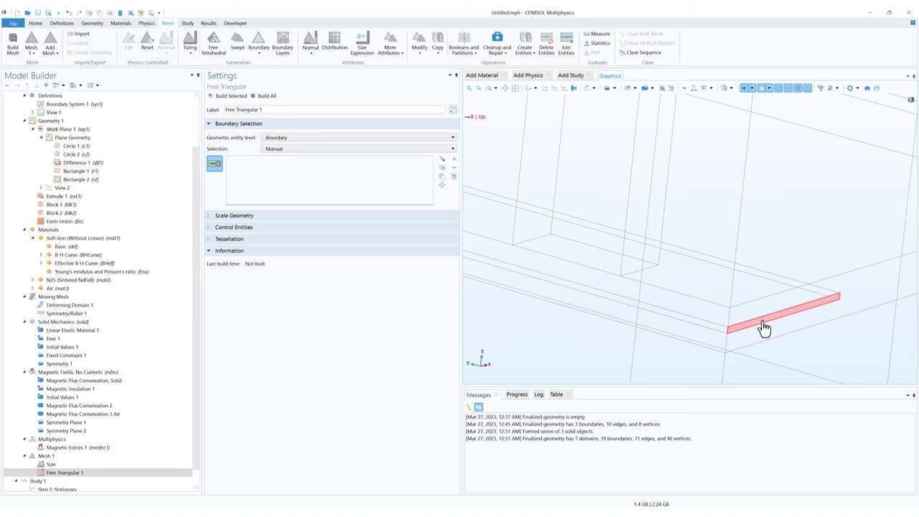
pyautogui.moveTo(716, 334); pyautogui.dragTo(723, 299, button='right')
pyautogui.scroll(-4, 718, 300)
pyautogui.moveTo(667, 314); pyautogui.dragTo(634, 297)
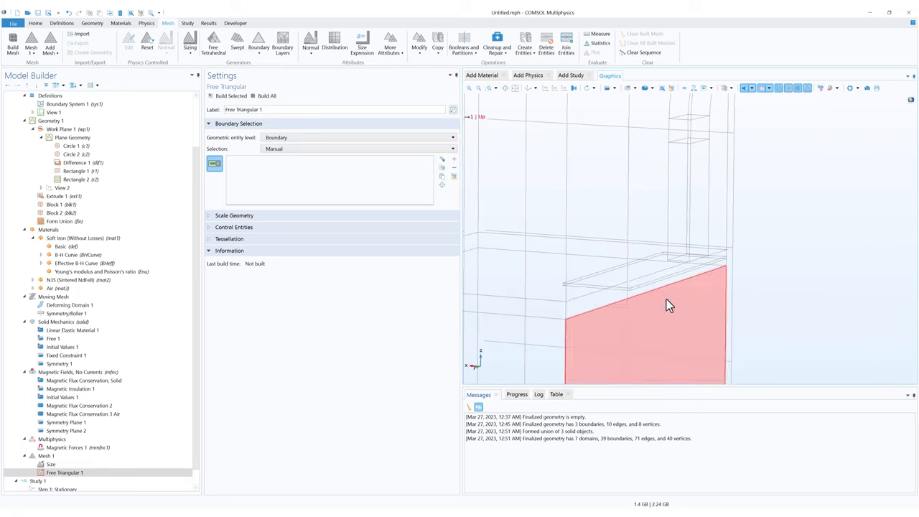
pyautogui.moveTo(648, 291); pyautogui.dragTo(635, 310, button='right')
pyautogui.moveTo(636, 309); pyautogui.dragTo(637, 209, button='middle')
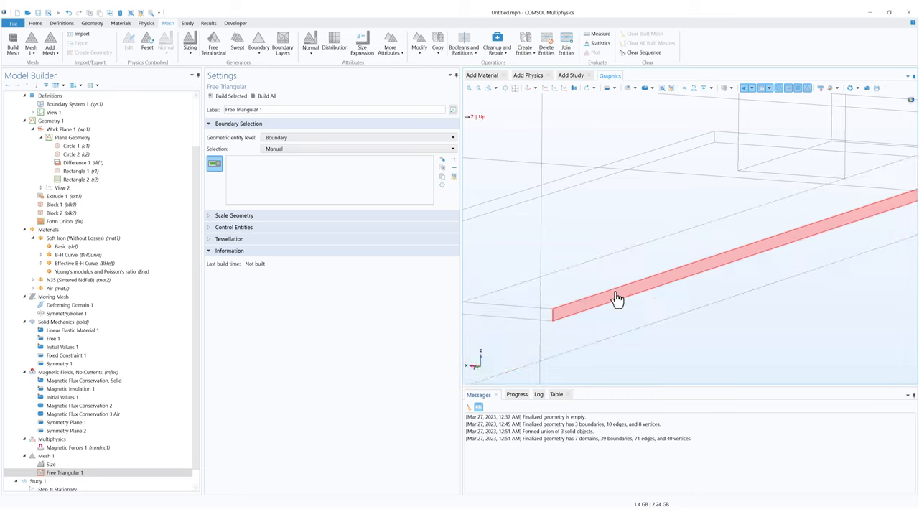
pyautogui.moveTo(606, 250); pyautogui.dragTo(640, 325, button='middle')
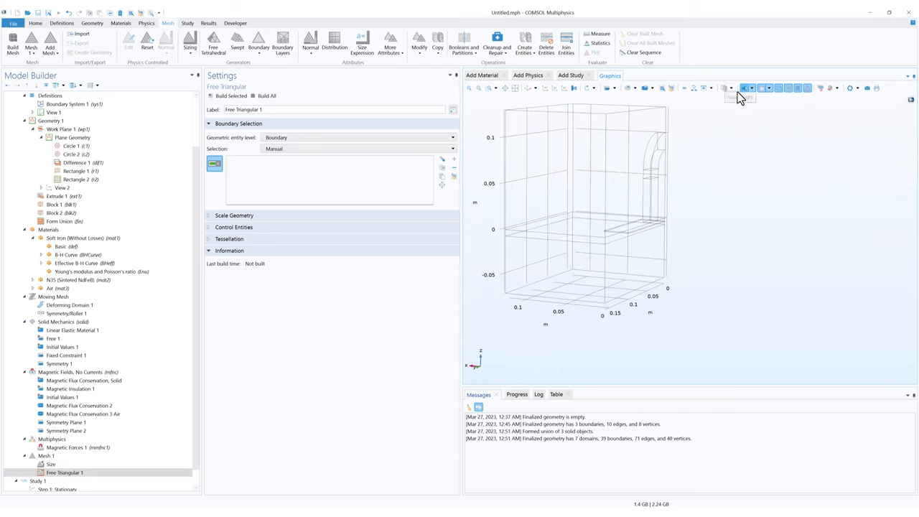
pyautogui.click(777, 90)
pyautogui.scroll(-2, 736, 204)
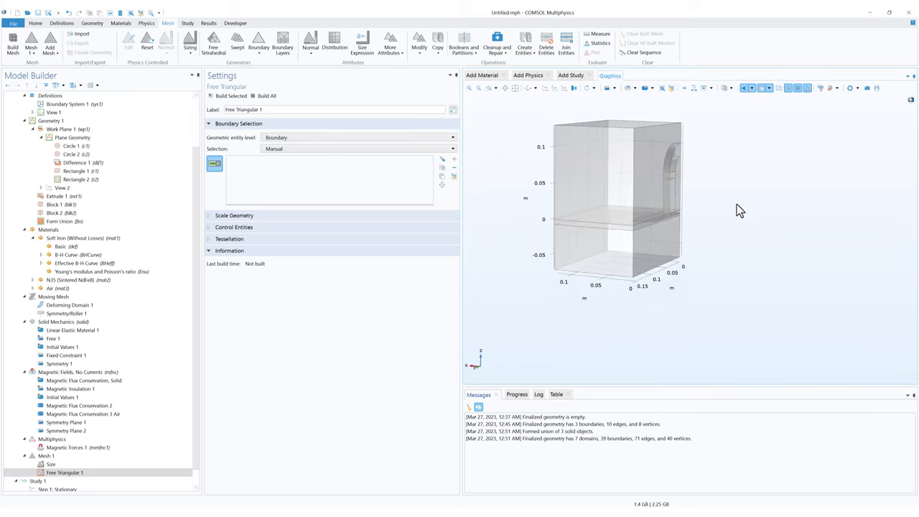
pyautogui.moveTo(738, 218); pyautogui.dragTo(740, 252, button='right')
pyautogui.moveTo(740, 252); pyautogui.dragTo(718, 251)
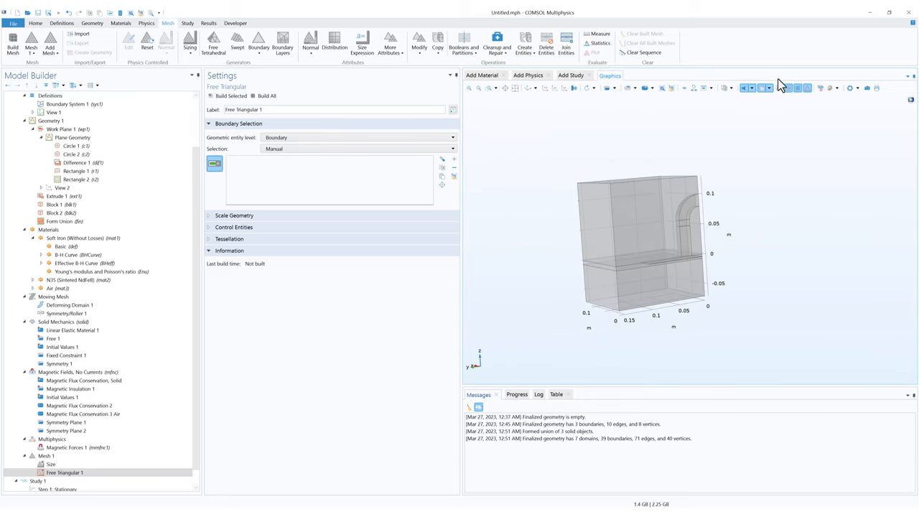
# Turn off transparency and hide the magnet-side outer faces of the upper air block and the thin layer beneath it.
pyautogui.click(764, 91)
pyautogui.moveTo(755, 197); pyautogui.dragTo(715, 196)
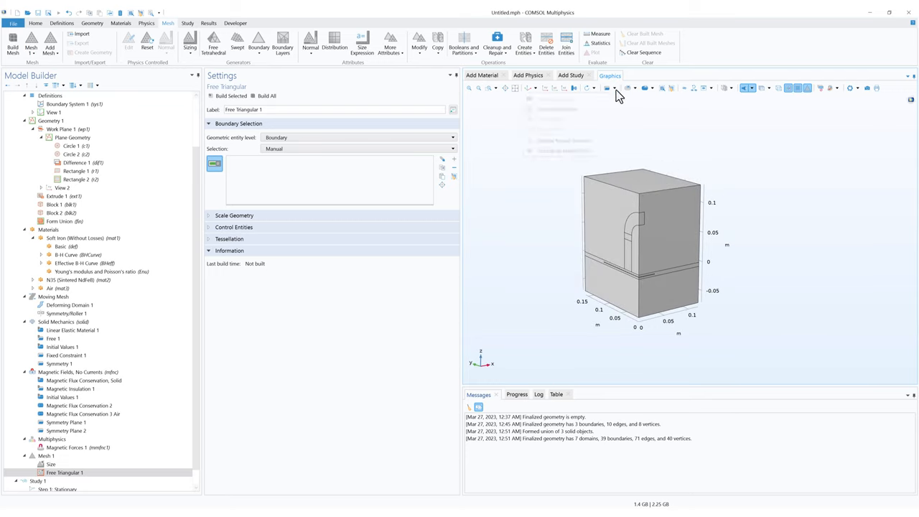
pyautogui.click(616, 89)
pyautogui.click(632, 91)
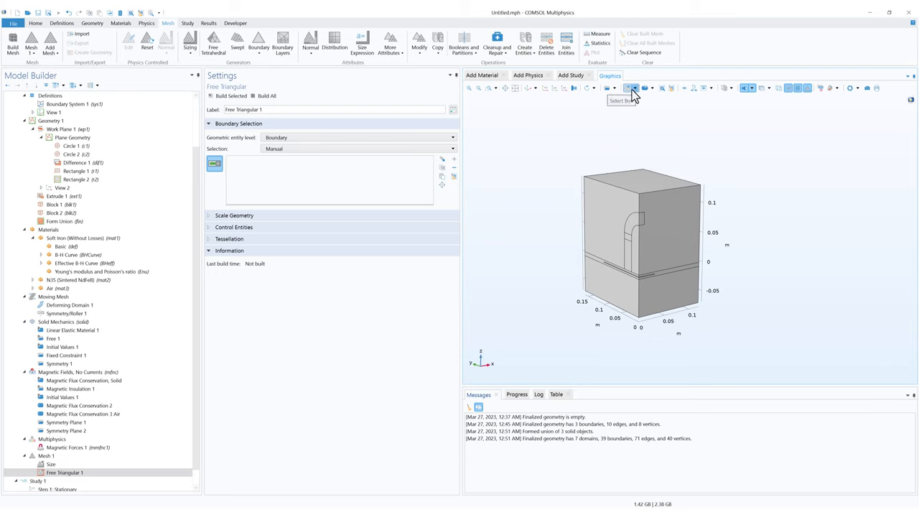
pyautogui.click(634, 89)
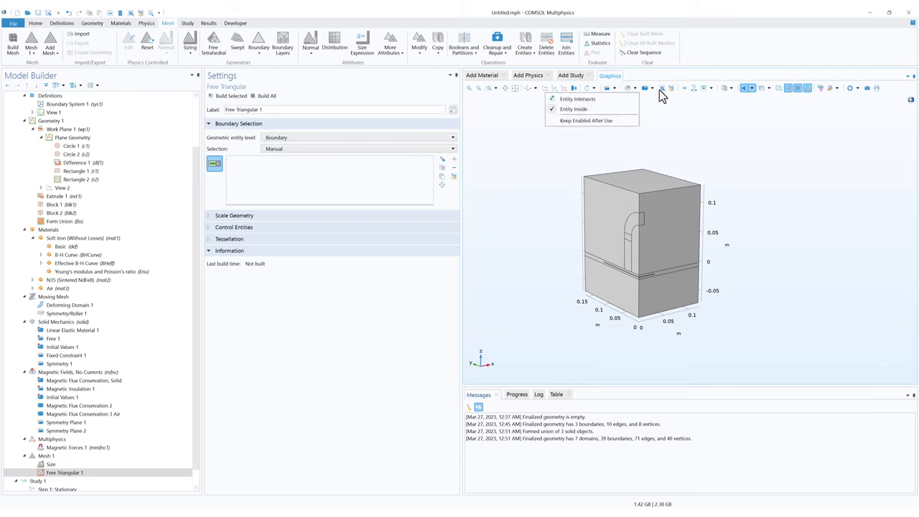
pyautogui.click(651, 89)
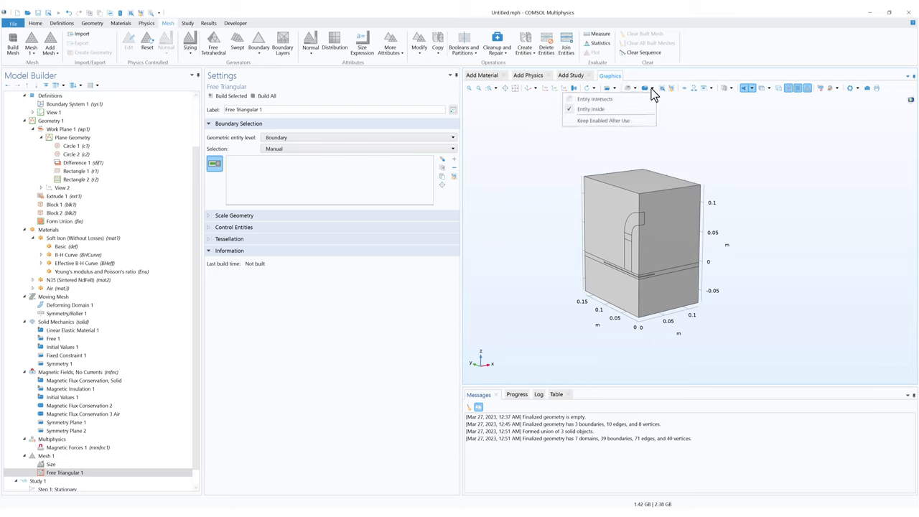
pyautogui.click(694, 117)
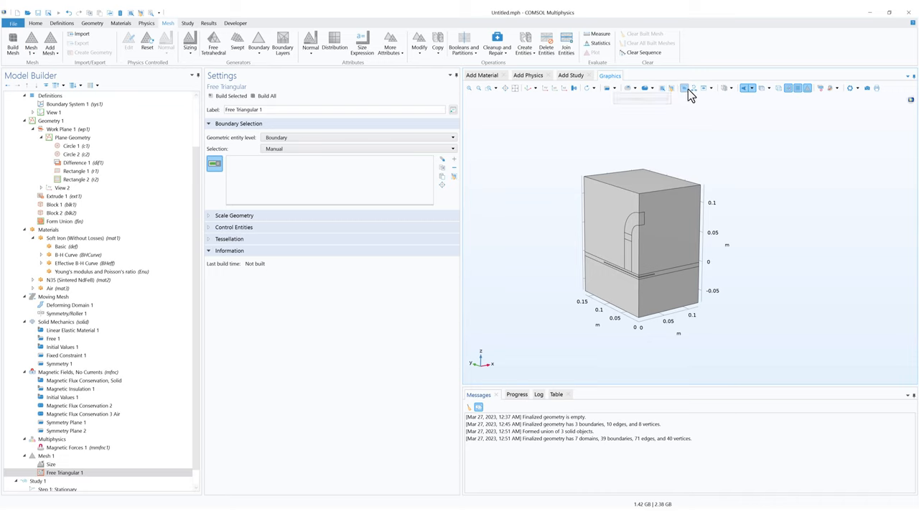
pyautogui.click(686, 89)
pyautogui.click(616, 229)
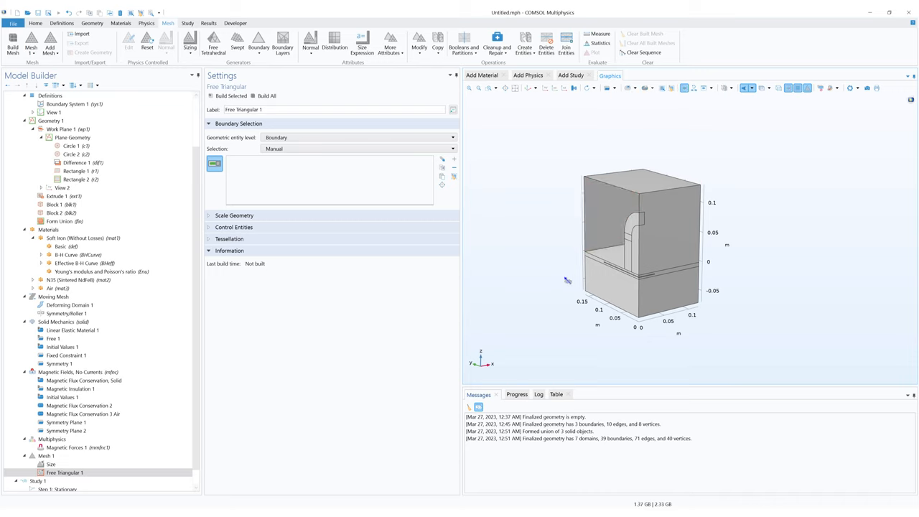
pyautogui.click(618, 260)
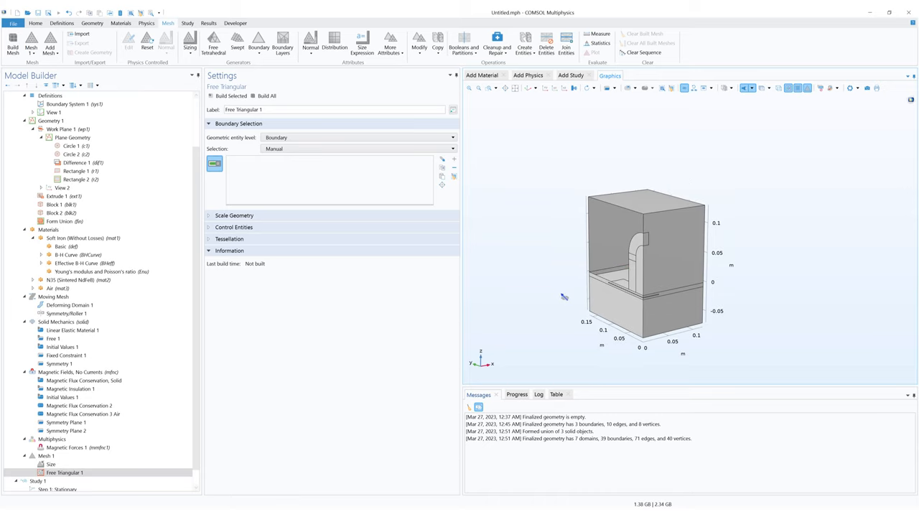
# Hide the obstructing faces and select boundaries 10 and 22, beneath the curved bar, for Free Triangular 1.
pyautogui.scroll(5, 644, 303)
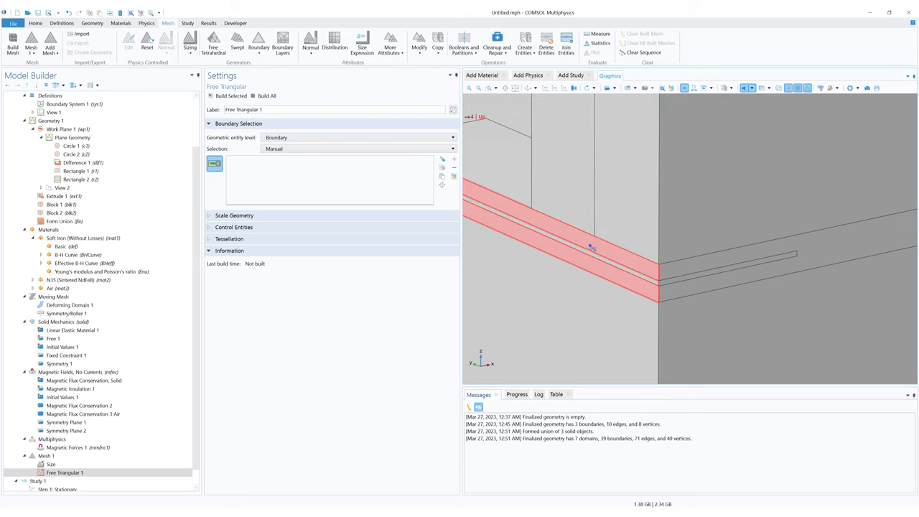
pyautogui.scroll(-4, 554, 242)
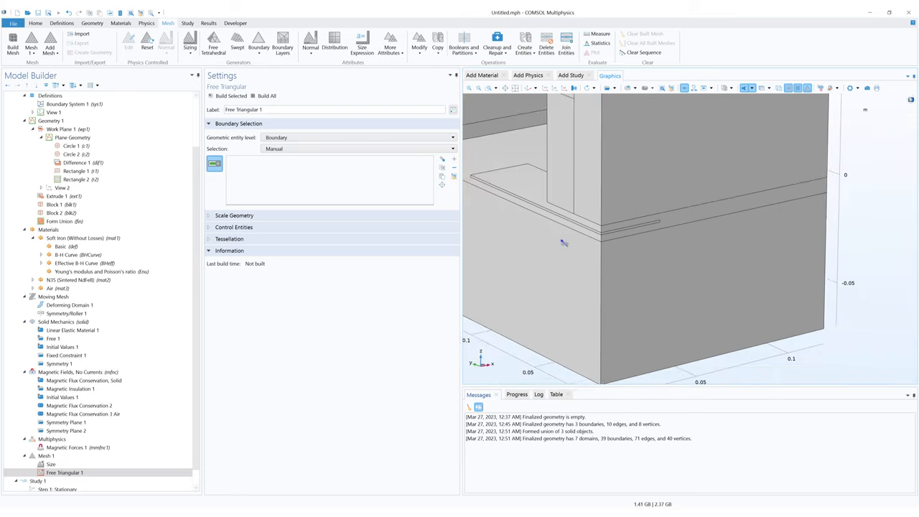
pyautogui.moveTo(602, 286); pyautogui.dragTo(609, 282, button='right')
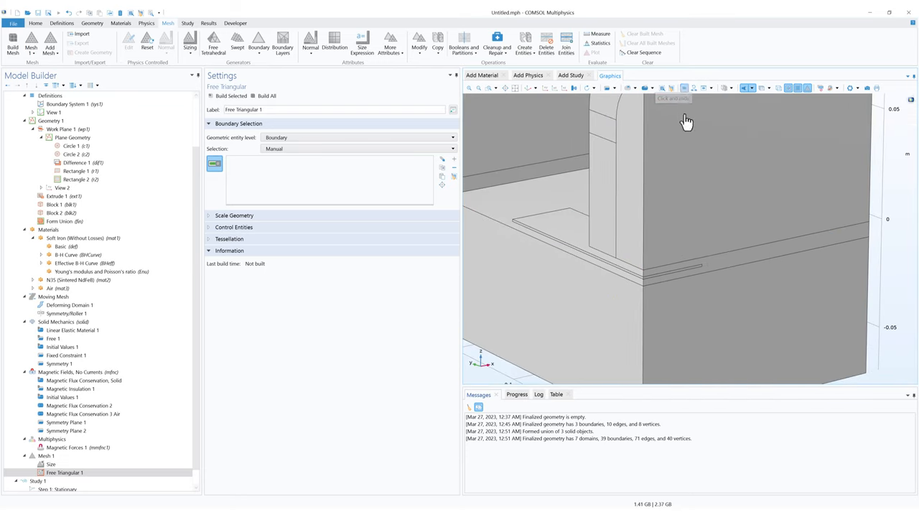
pyautogui.moveTo(595, 225); pyautogui.dragTo(624, 249)
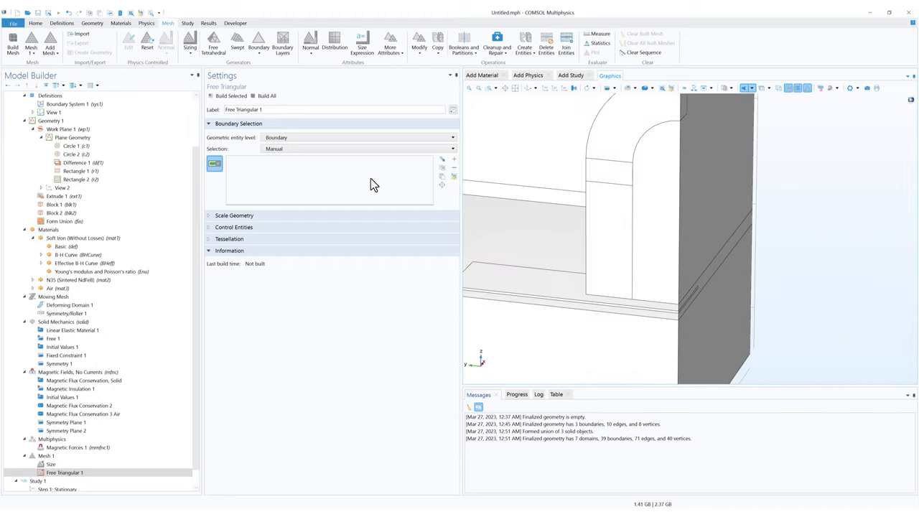
pyautogui.click(598, 310)
pyautogui.moveTo(599, 314); pyautogui.dragTo(622, 314)
pyautogui.click(624, 294)
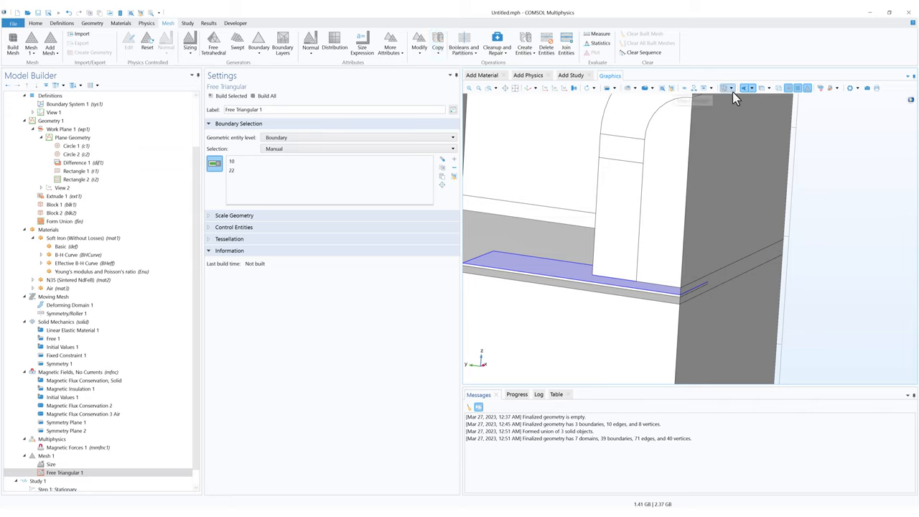
# Reset the hiding in the graphics view by deleting all hide nodes.
pyautogui.click(695, 97)
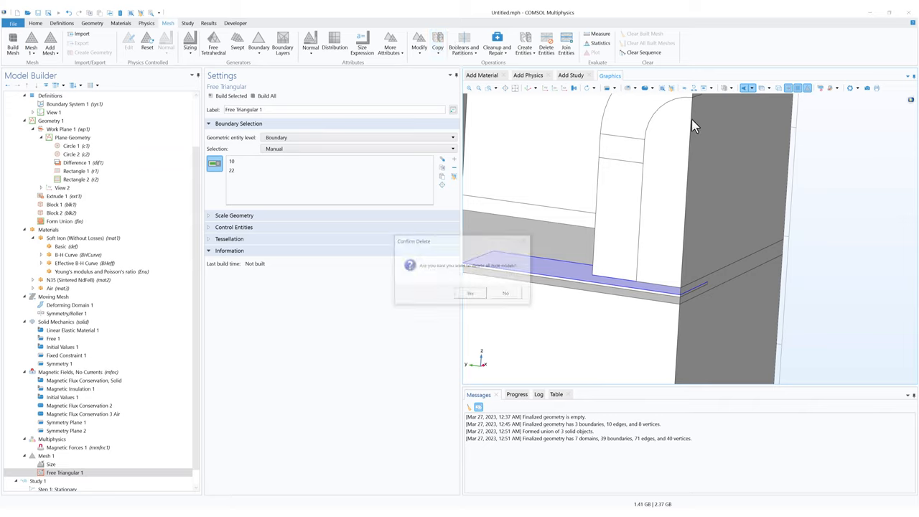
pyautogui.click(469, 294)
pyautogui.scroll(-8, 592, 213)
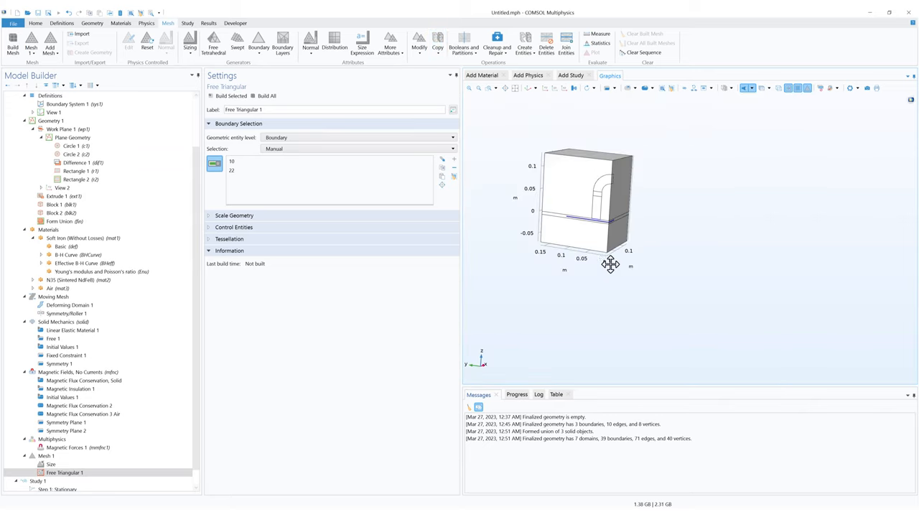
pyautogui.moveTo(610, 262); pyautogui.dragTo(643, 287, button='right')
pyautogui.scroll(3, 628, 235)
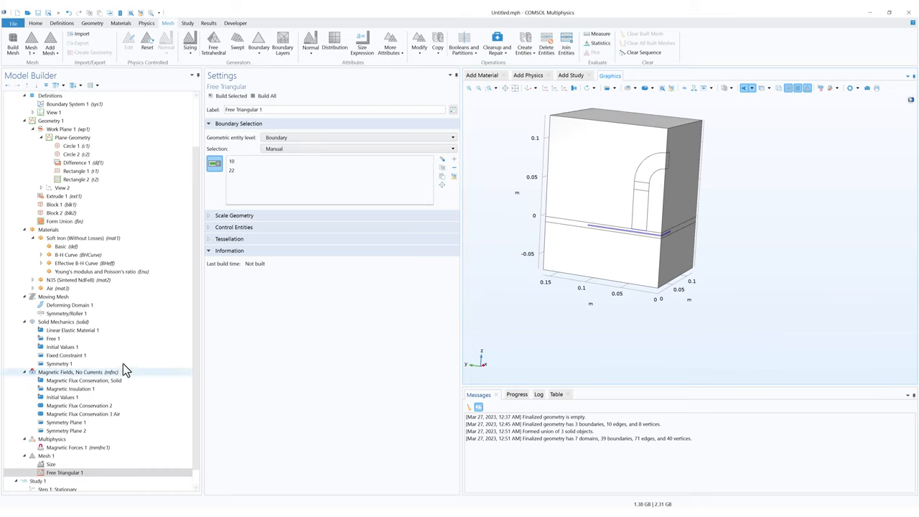
# Add a Size attribute to Free Triangular 1, keeping General physics as its calibration.
pyautogui.click(82, 473)
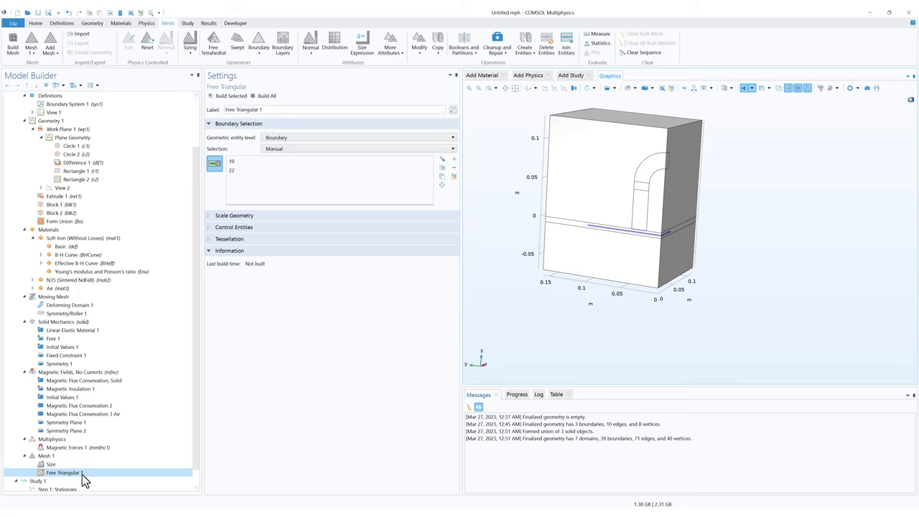
pyautogui.rightClick(82, 474)
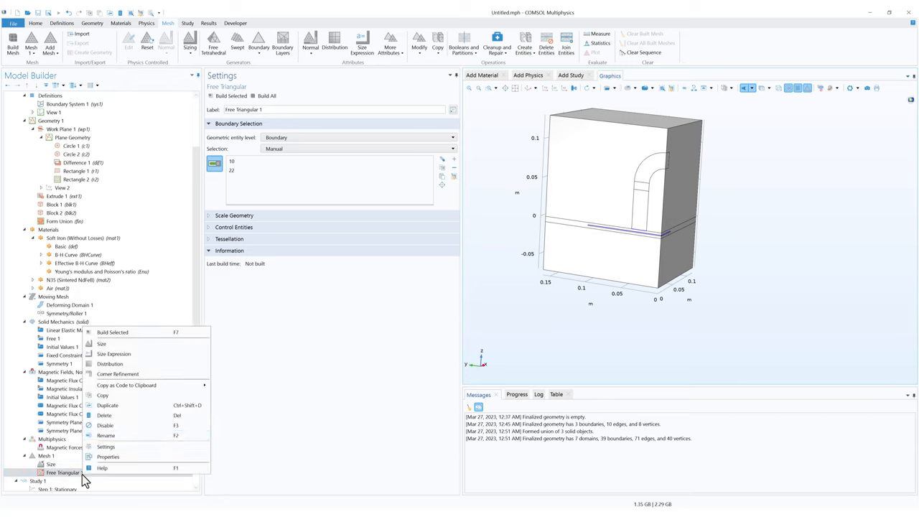
pyautogui.click(108, 346)
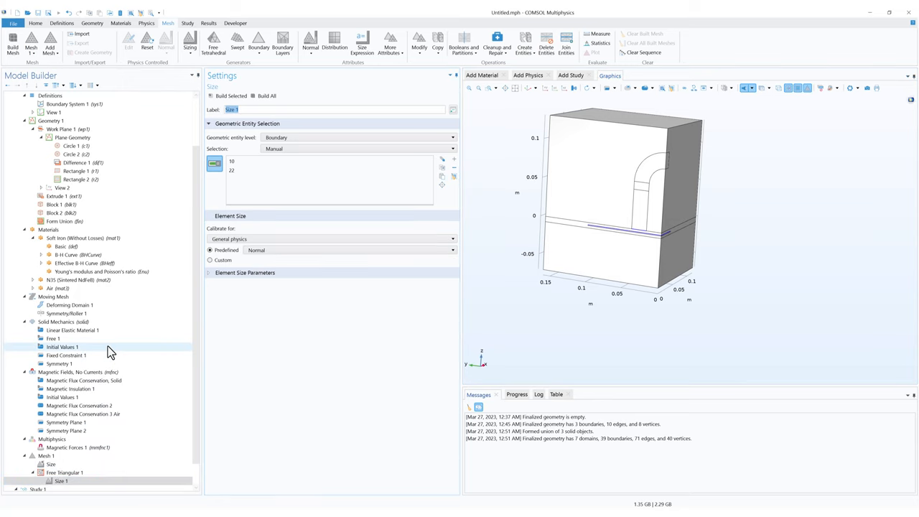
pyautogui.click(241, 239)
pyautogui.click(241, 247)
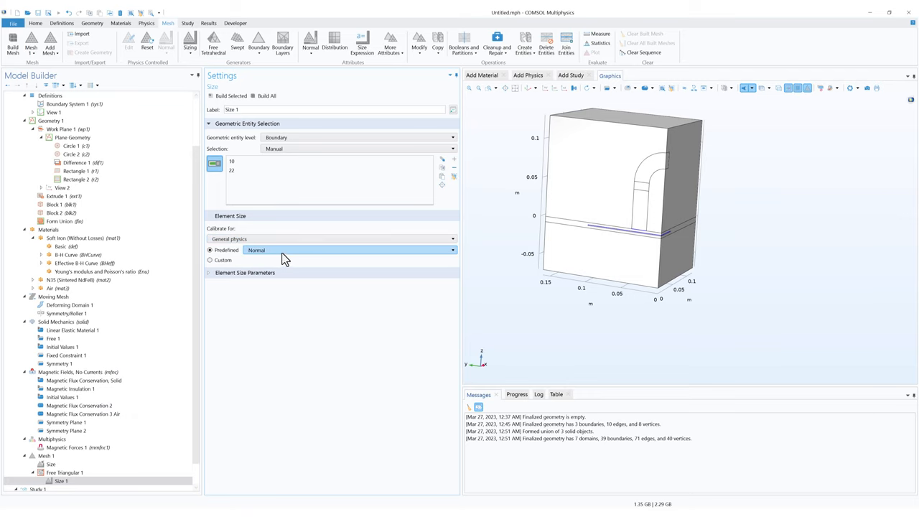
pyautogui.click(282, 254)
pyautogui.click(281, 254)
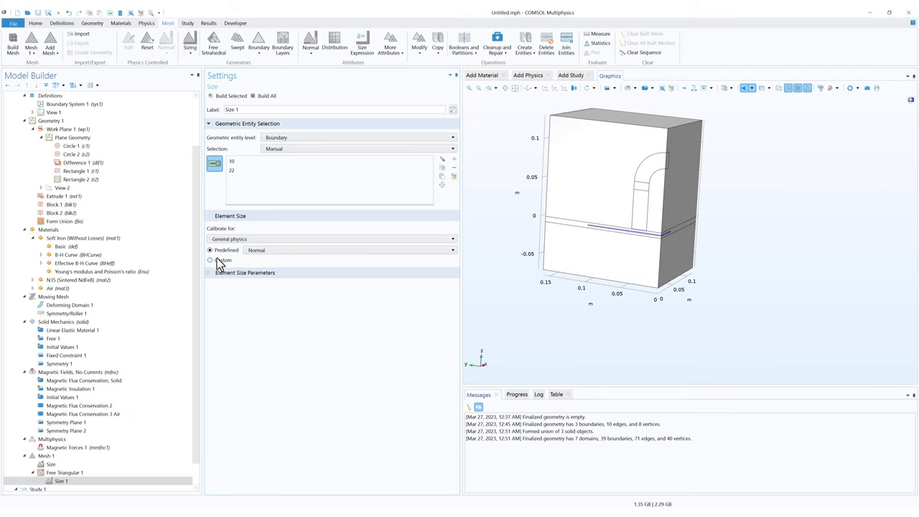
# Switch the added size attribute to custom element size and set the maximum element size to hmax1.
pyautogui.click(211, 260)
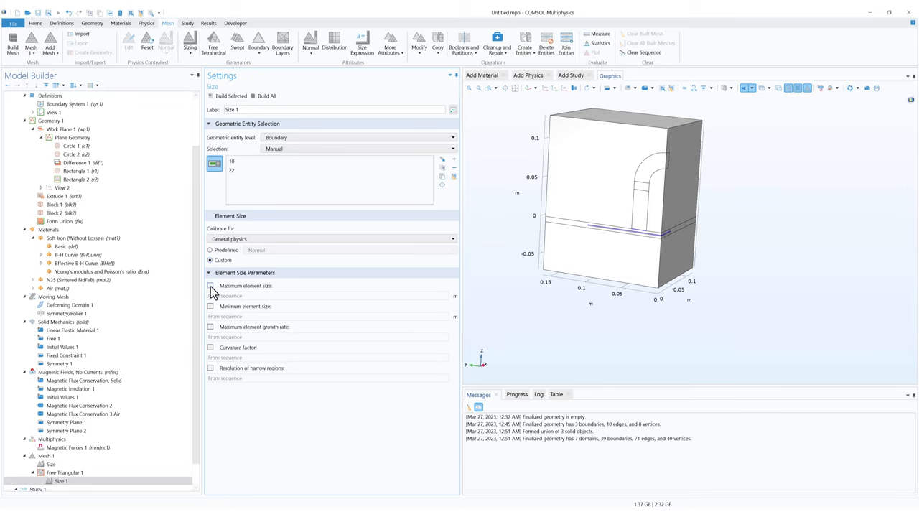
pyautogui.click(210, 287)
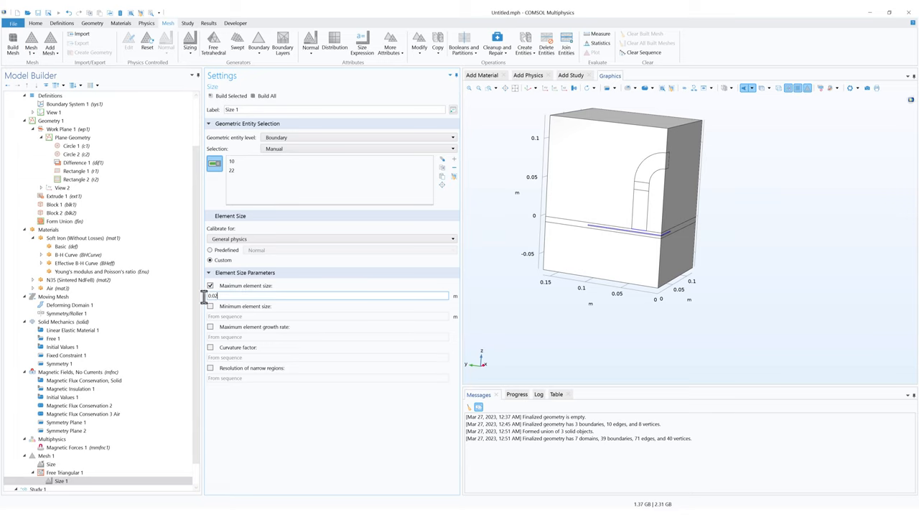
pyautogui.moveTo(204, 297); pyautogui.dragTo(151, 295)
pyautogui.write('h')
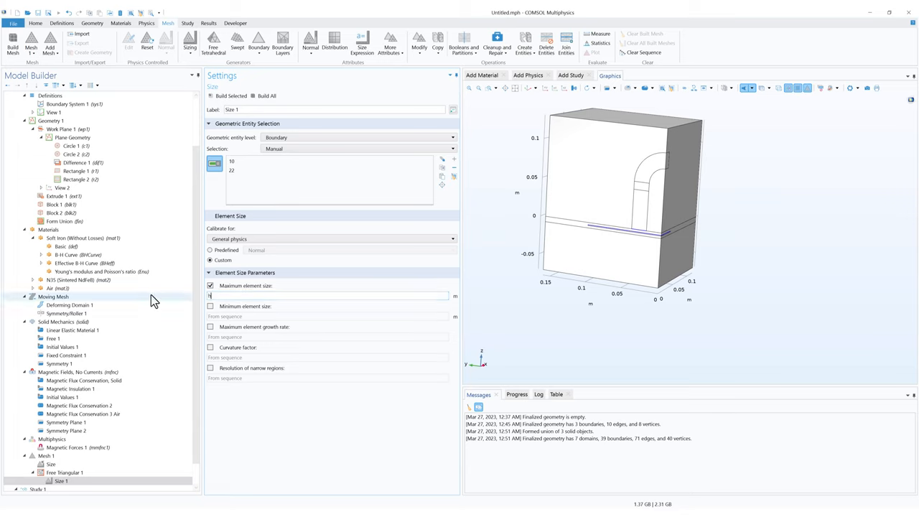
pyautogui.write('max1')
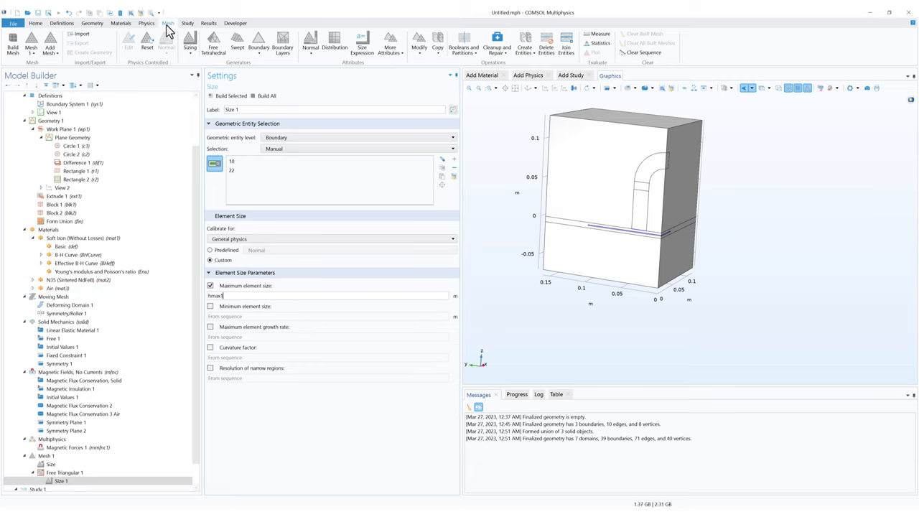
# Add a Swept mesh operation at domain level and assign domains 5-7 to it.
pyautogui.click(239, 44)
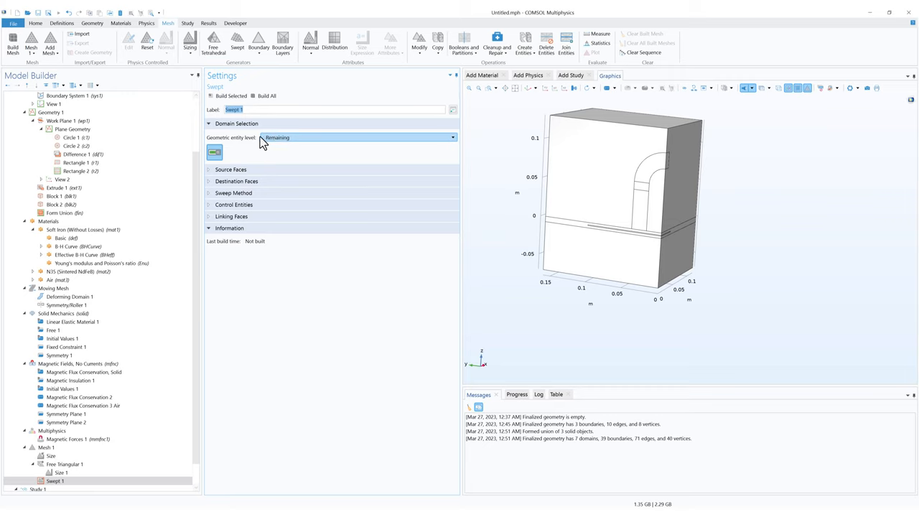
pyautogui.click(296, 143)
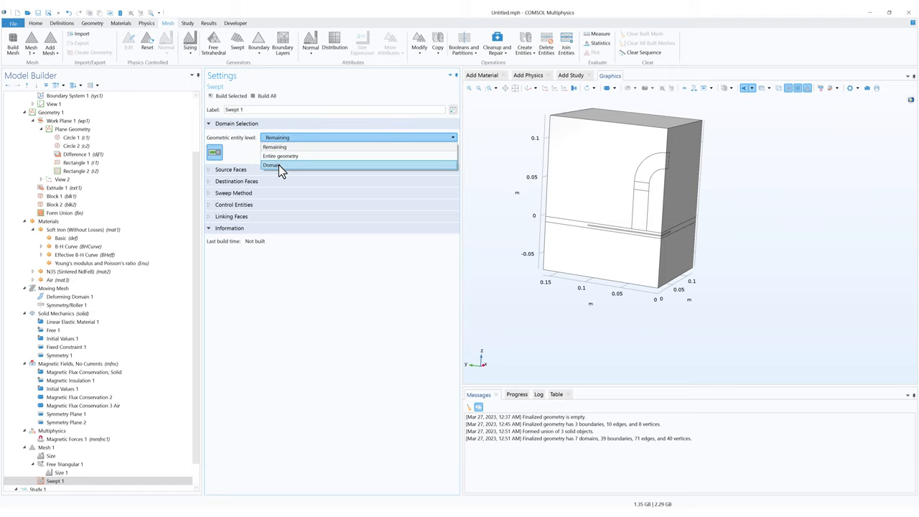
pyautogui.click(278, 164)
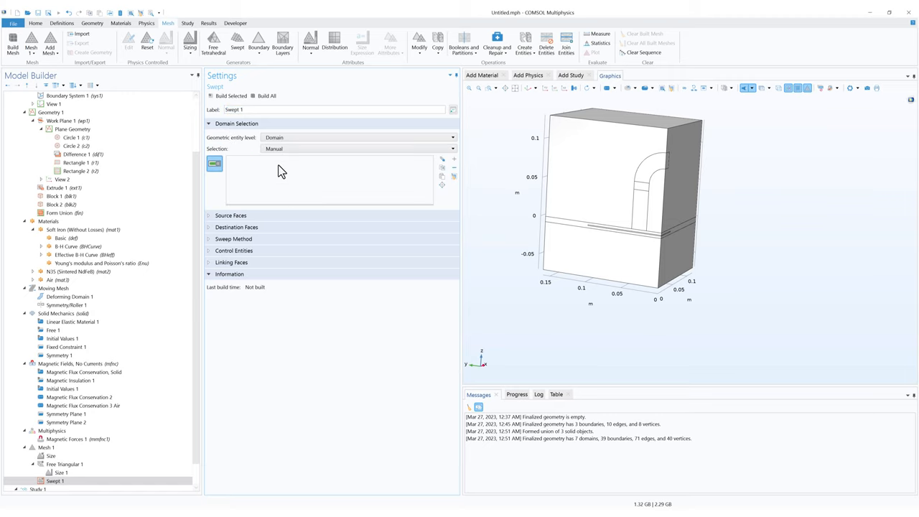
pyautogui.click(443, 177)
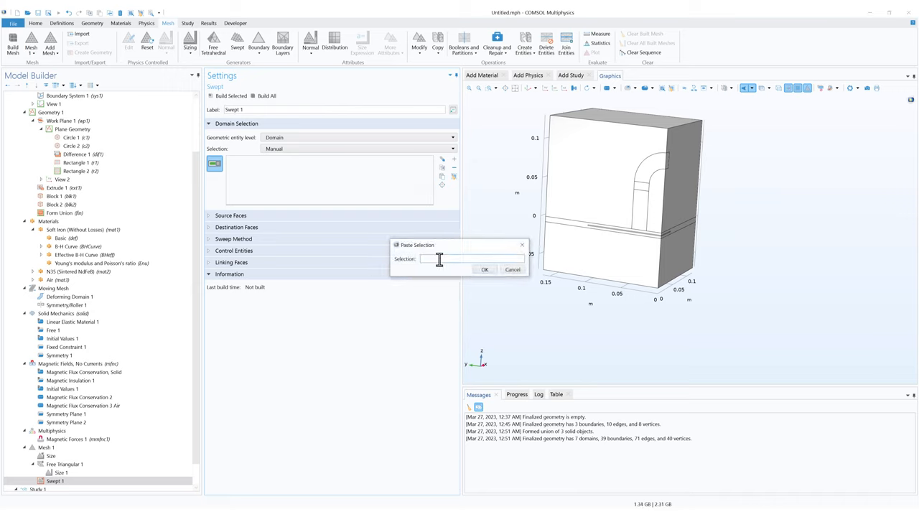
pyautogui.write('5-7')
pyautogui.click(484, 273)
pyautogui.moveTo(691, 242); pyautogui.dragTo(620, 217)
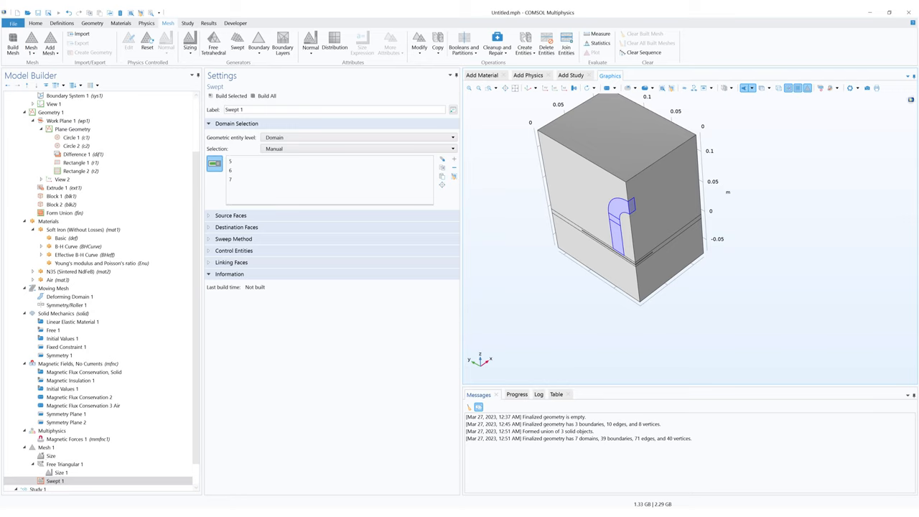
# Add a distribution to Swept 1 for domains 5 and 6 only, with 10 as the fixed number of elements.
pyautogui.rightClick(62, 482)
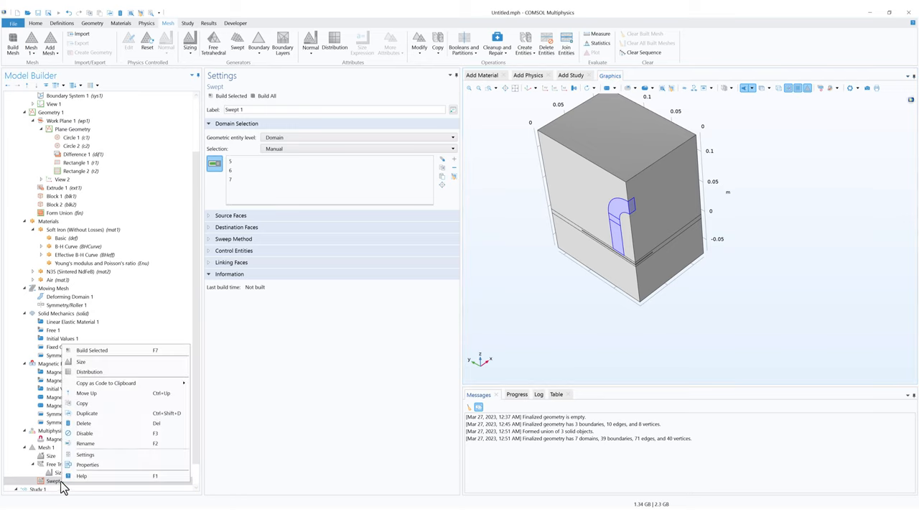
pyautogui.click(105, 373)
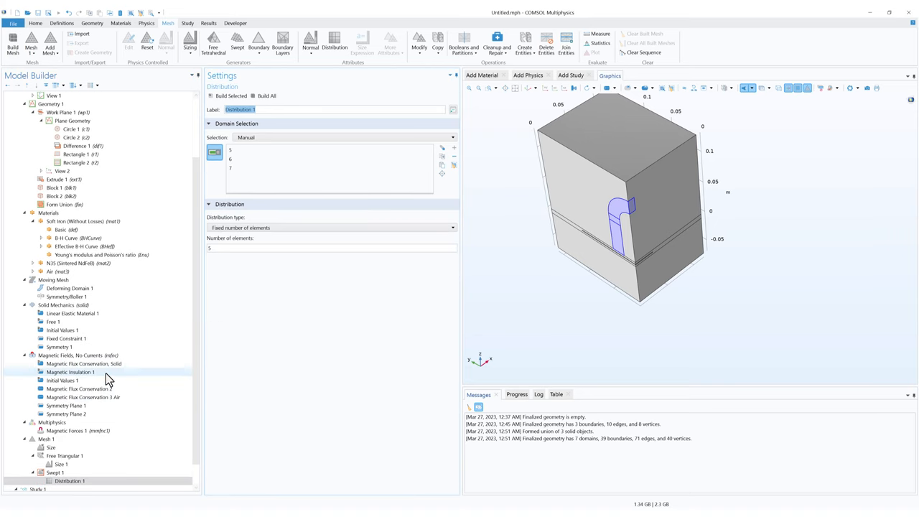
pyautogui.click(235, 168)
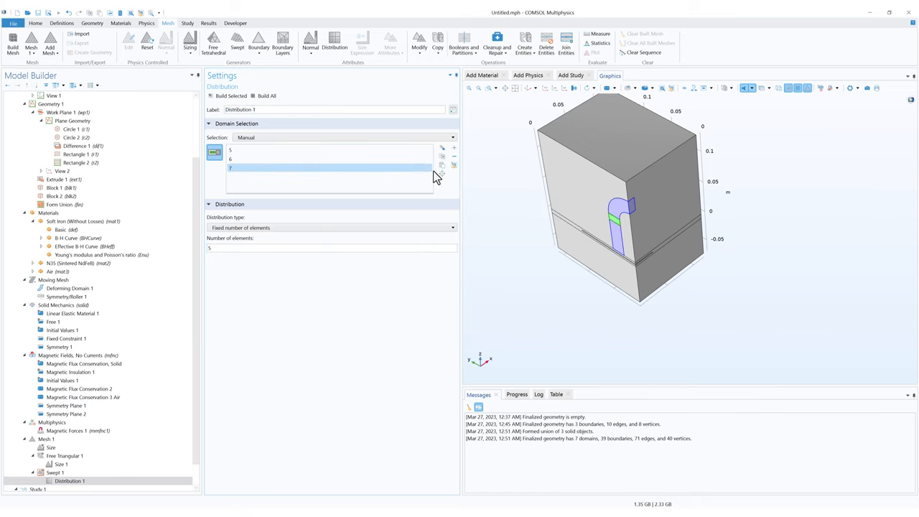
pyautogui.click(454, 156)
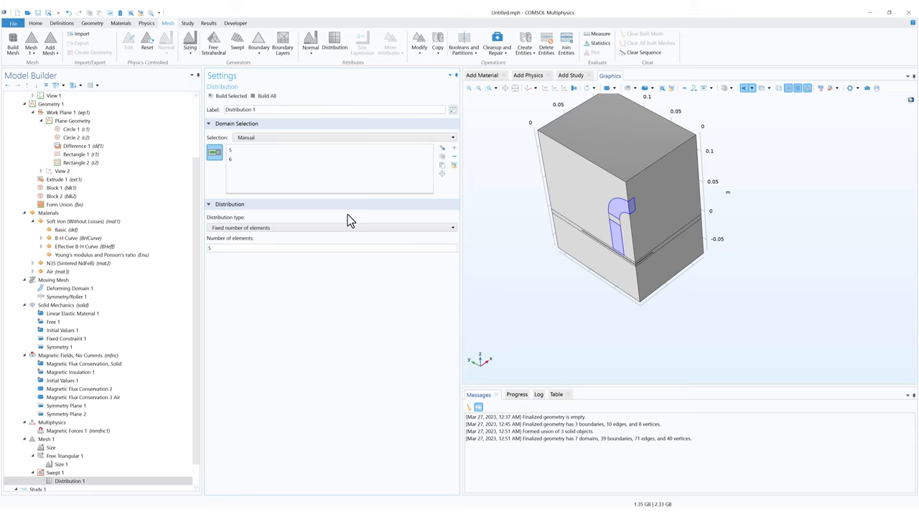
pyautogui.click(223, 249)
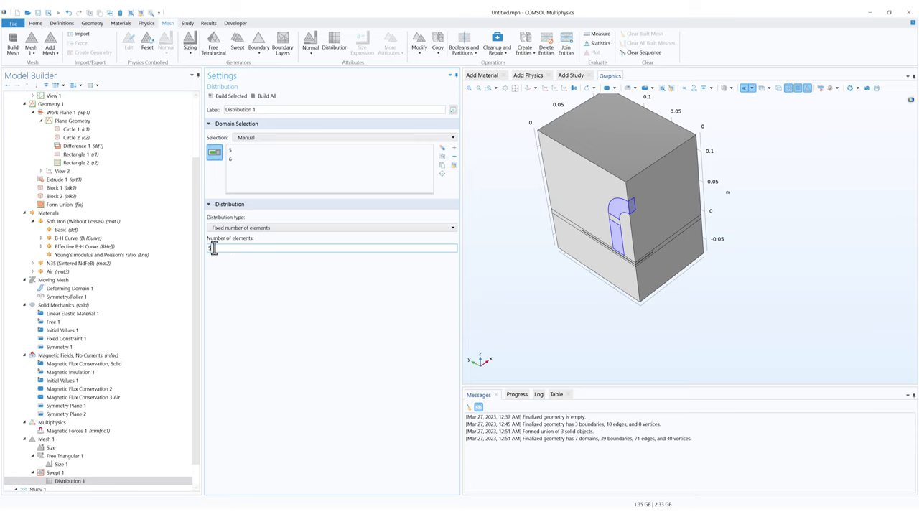
pyautogui.doubleClick(214, 248)
pyautogui.write('1')
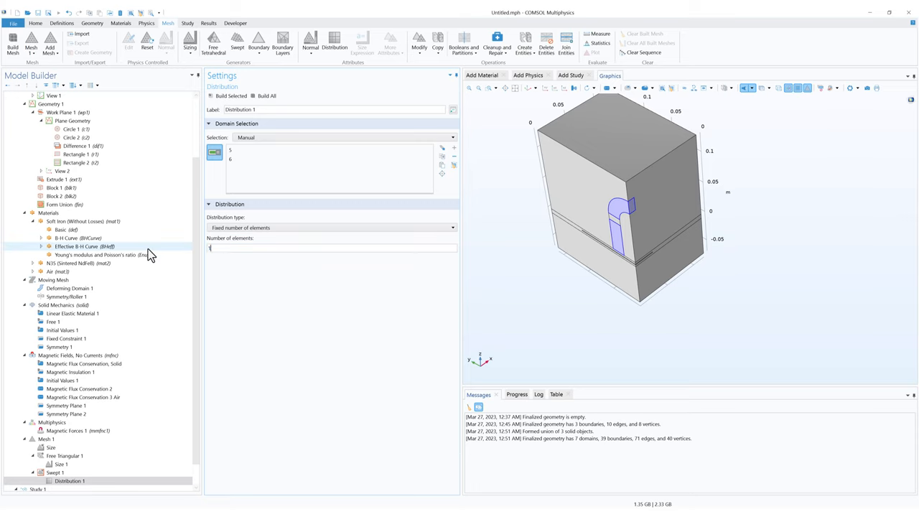
pyautogui.write('0')
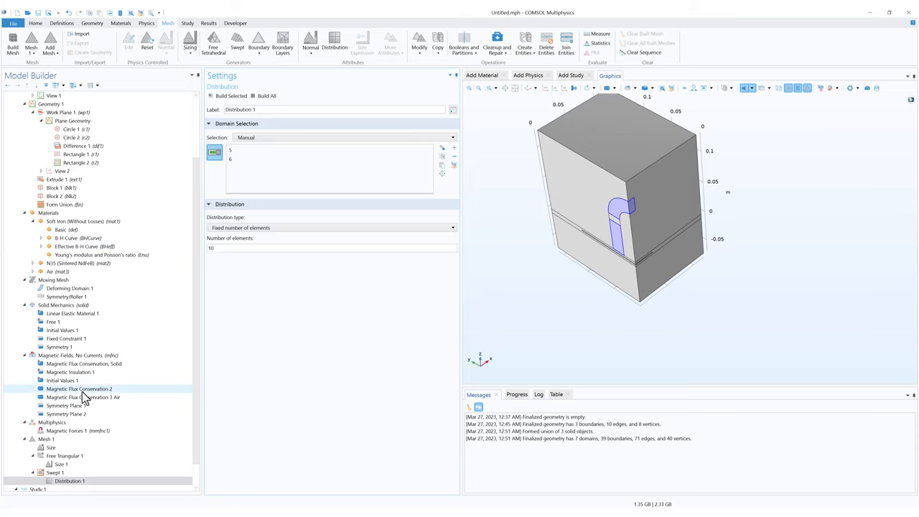
# Add a second distribution to Swept 1 for domain 7 only, with 2 as the fixed number of elements.
pyautogui.rightClick(63, 474)
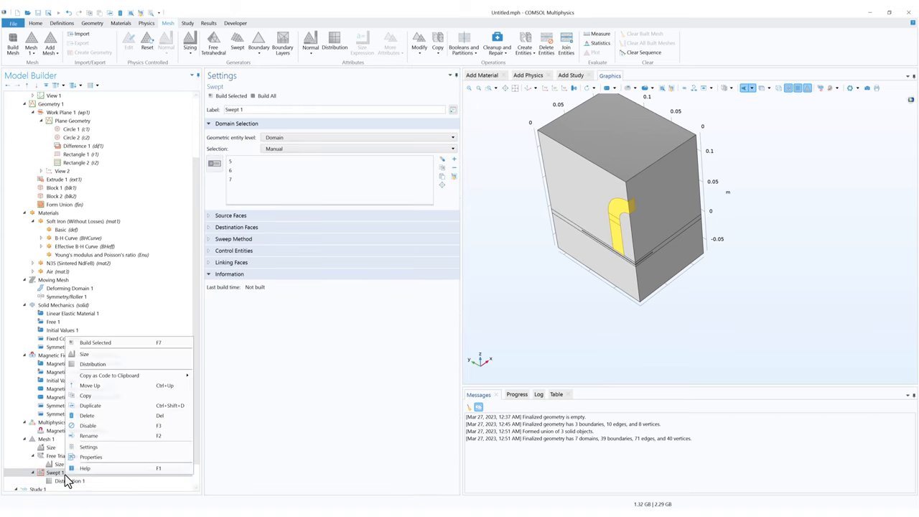
pyautogui.click(105, 365)
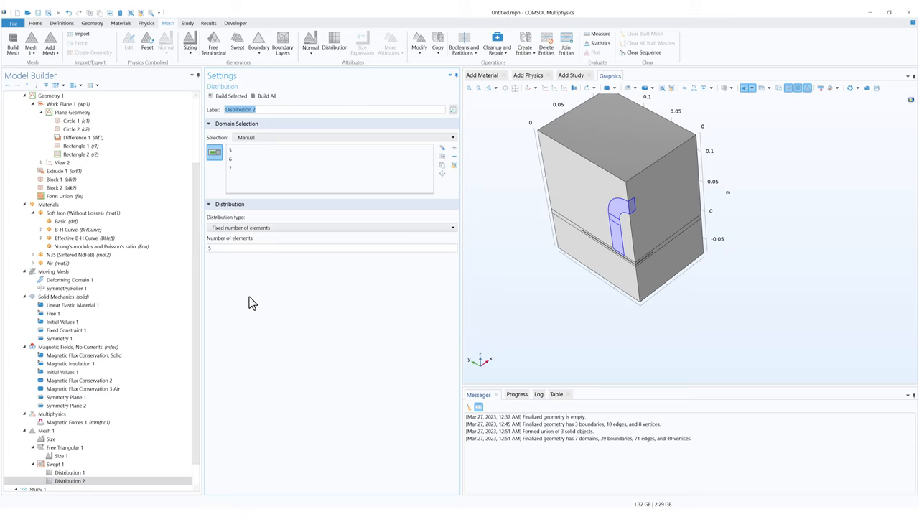
pyautogui.click(247, 159)
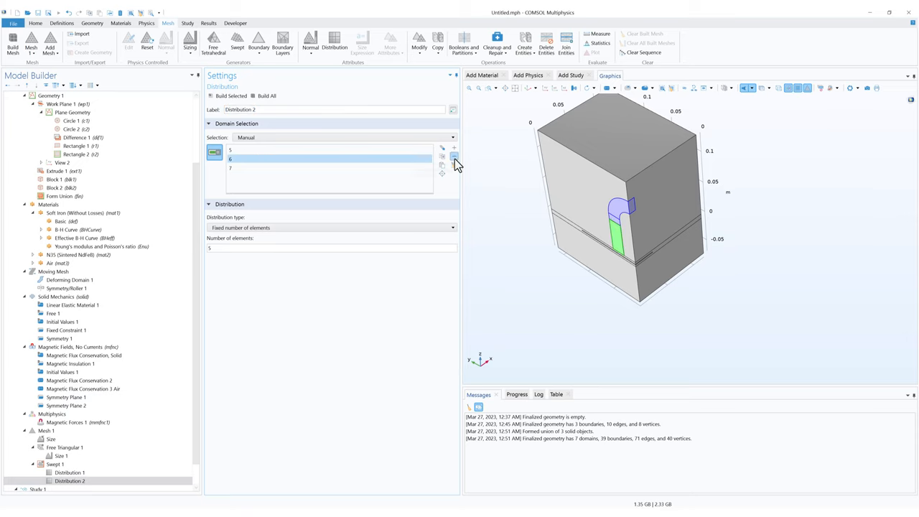
pyautogui.click(454, 156)
pyautogui.click(380, 150)
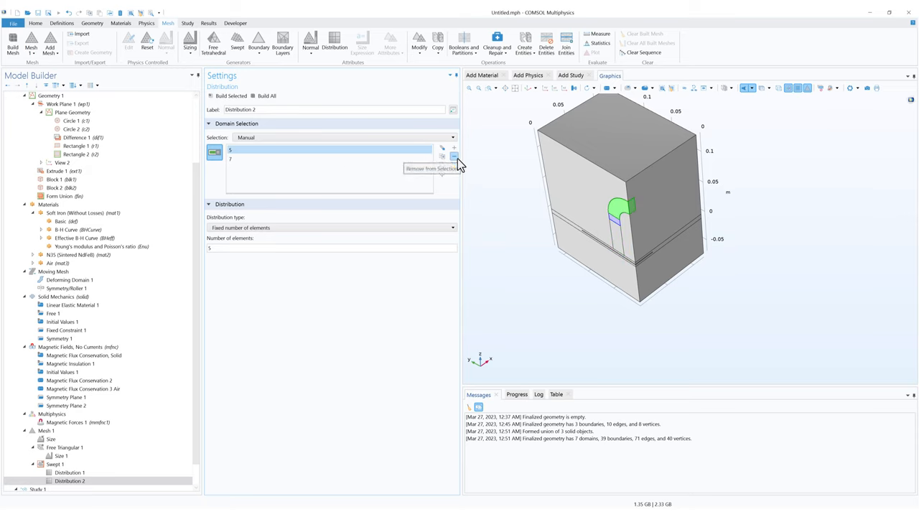
pyautogui.click(454, 156)
pyautogui.click(268, 151)
pyautogui.doubleClick(222, 248)
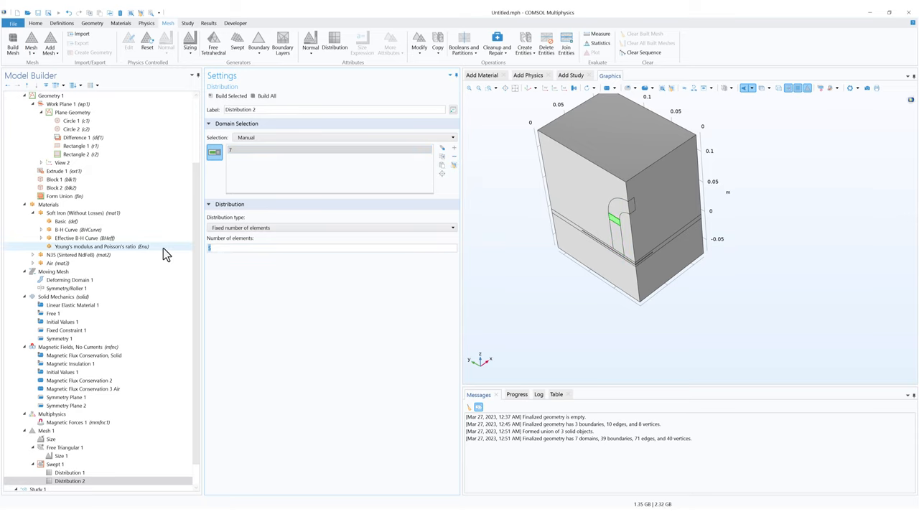
pyautogui.write('2')
pyautogui.click(255, 250)
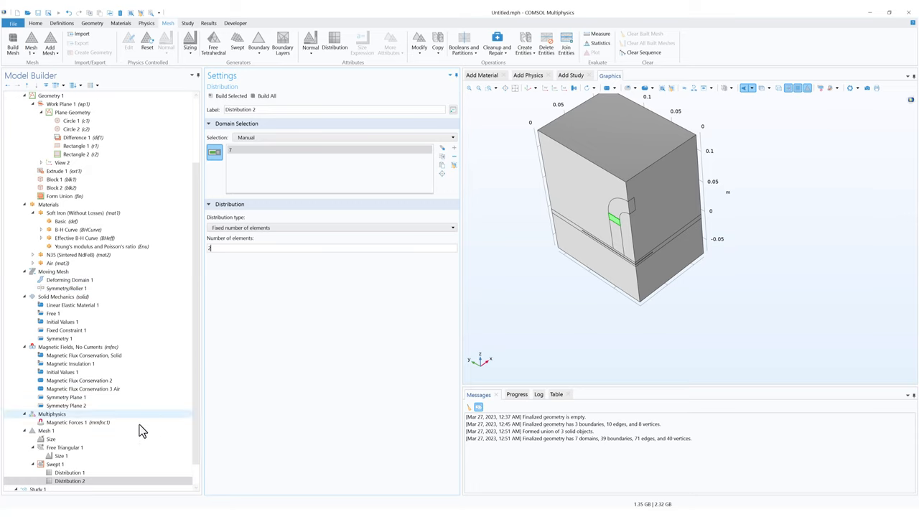
pyautogui.click(60, 464)
pyautogui.click(52, 432)
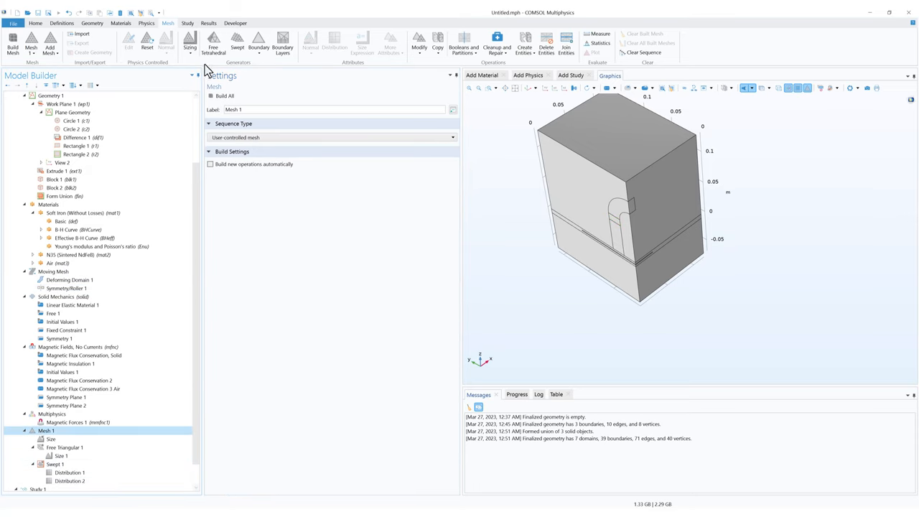
pyautogui.click(239, 48)
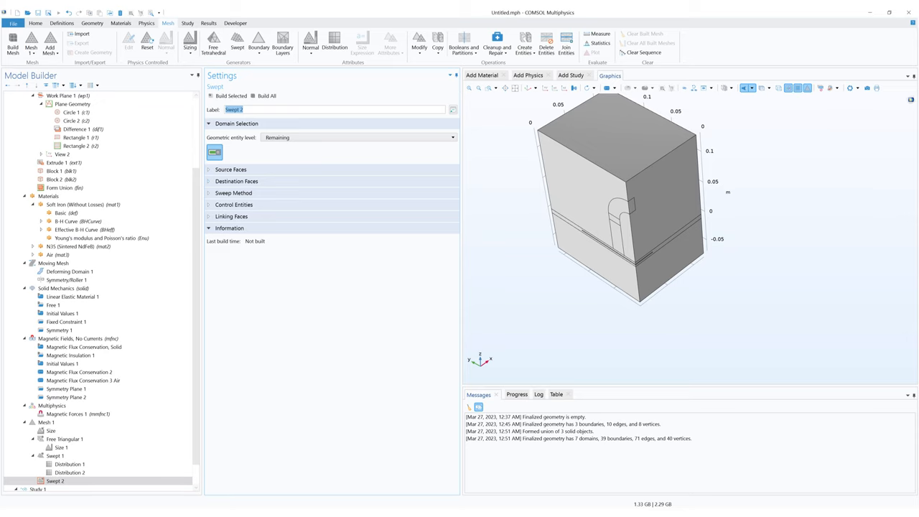
pyautogui.click(277, 138)
pyautogui.click(278, 166)
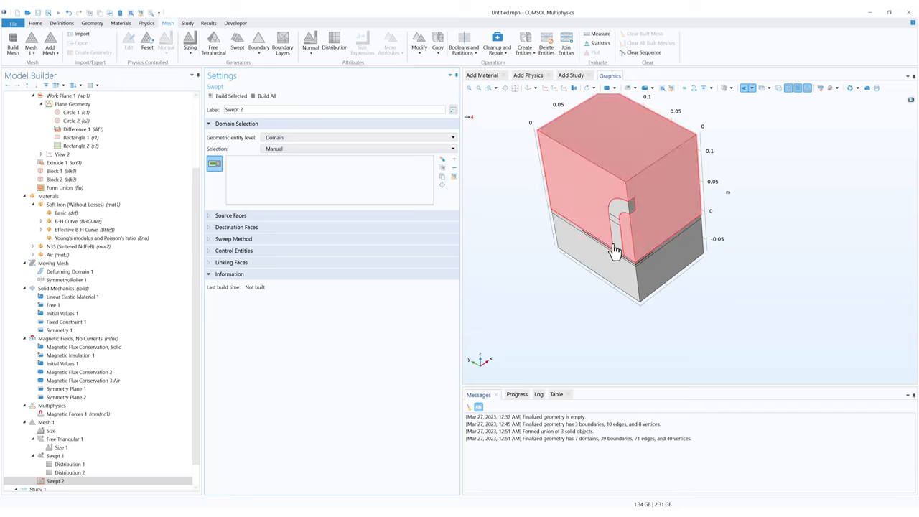
pyautogui.scroll(5, 614, 248)
pyautogui.scroll(5, 677, 283)
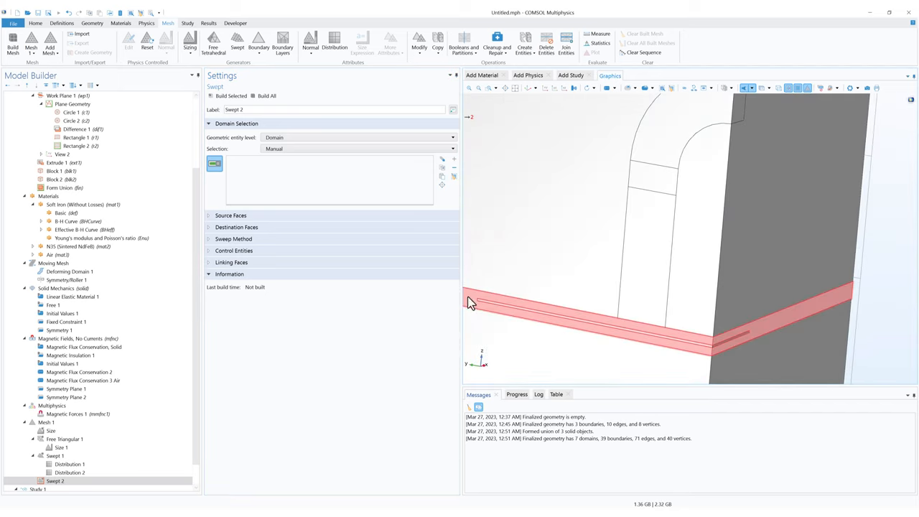
pyautogui.click(468, 297)
pyautogui.scroll(-10, 570, 259)
pyautogui.scroll(2, 599, 273)
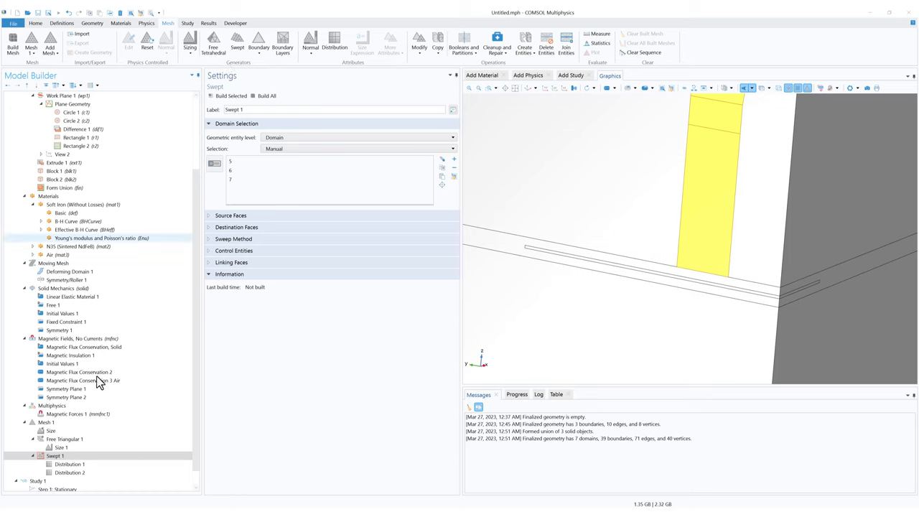
# Add a second Swept operation to Mesh 1 at domain level and assign only the thin plate, domain 3, to it.
pyautogui.click(71, 421)
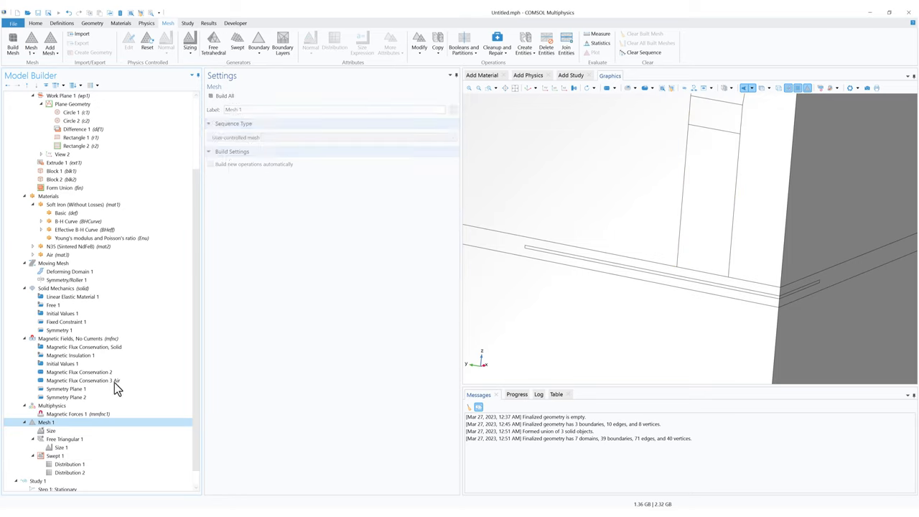
pyautogui.click(241, 42)
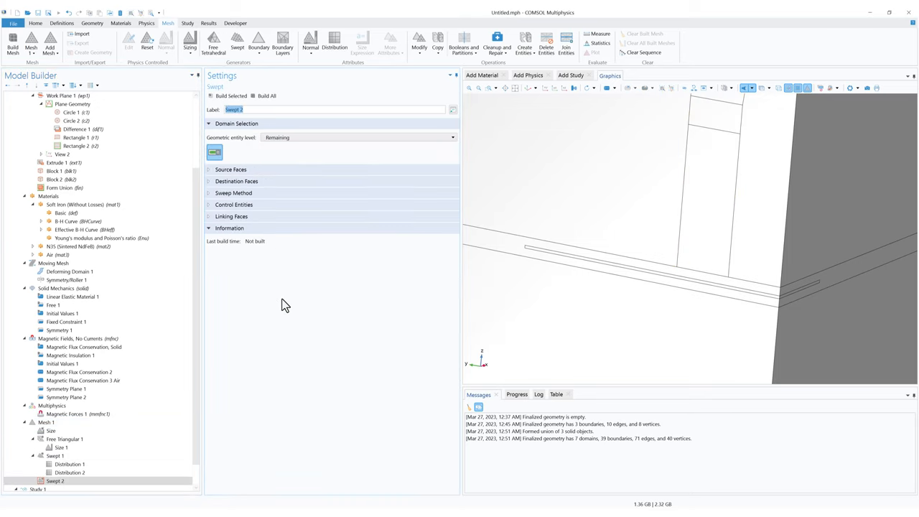
pyautogui.click(295, 138)
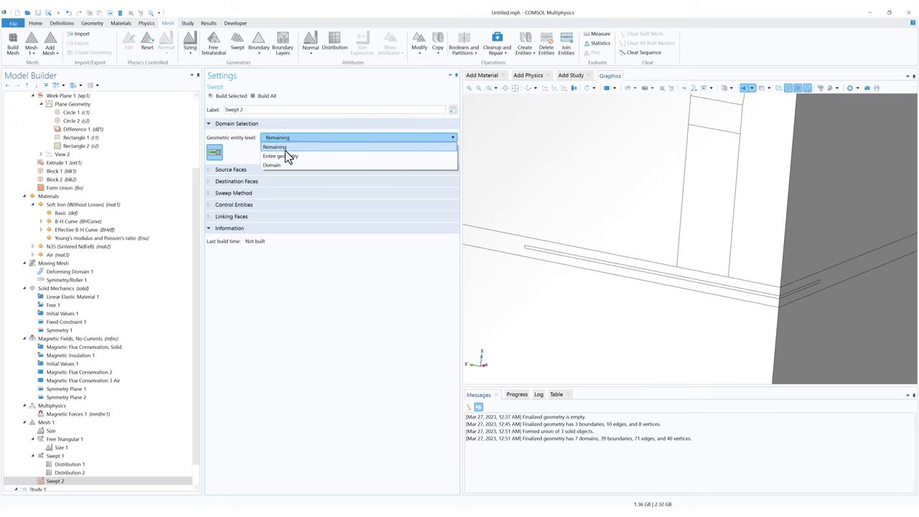
pyautogui.click(279, 162)
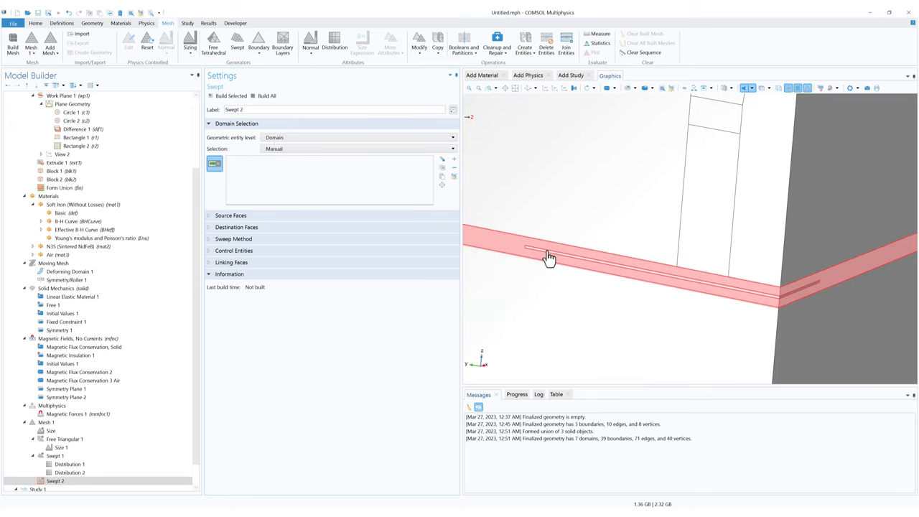
pyautogui.scroll(3, 566, 260)
pyautogui.click(582, 270)
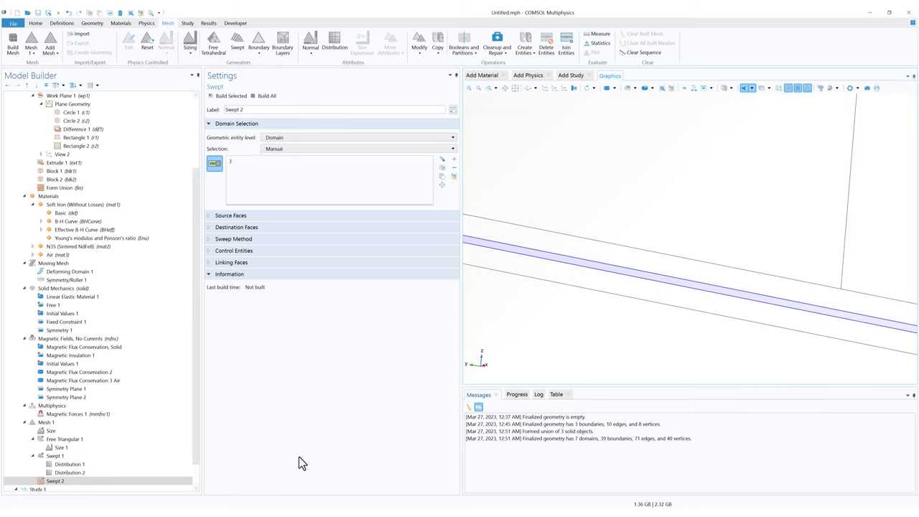
# Add a distribution to Swept 2 with 3 as the fixed number of elements.
pyautogui.rightClick(79, 483)
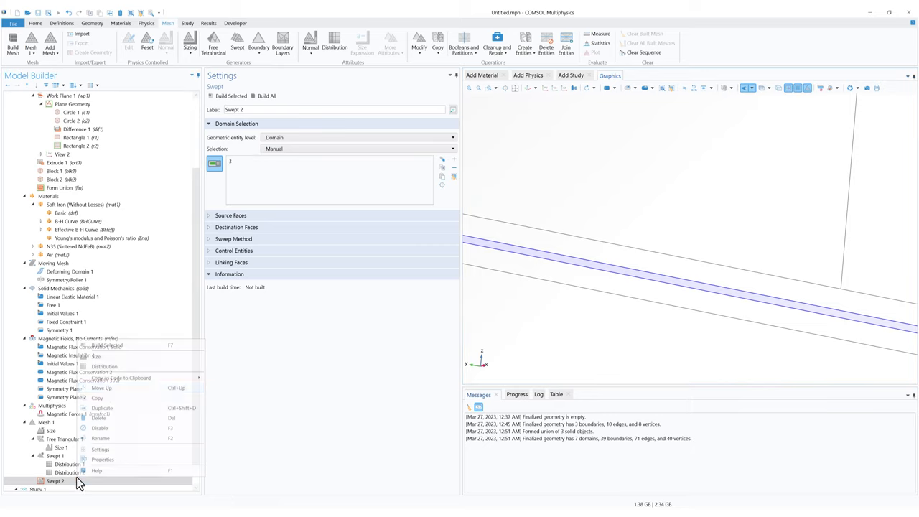
pyautogui.click(122, 366)
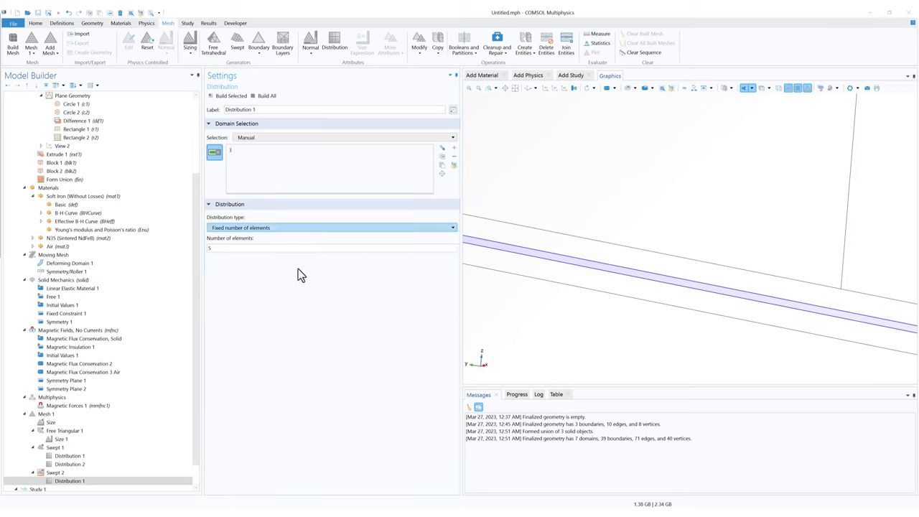
pyautogui.click(232, 247)
pyautogui.moveTo(226, 247); pyautogui.dragTo(141, 243)
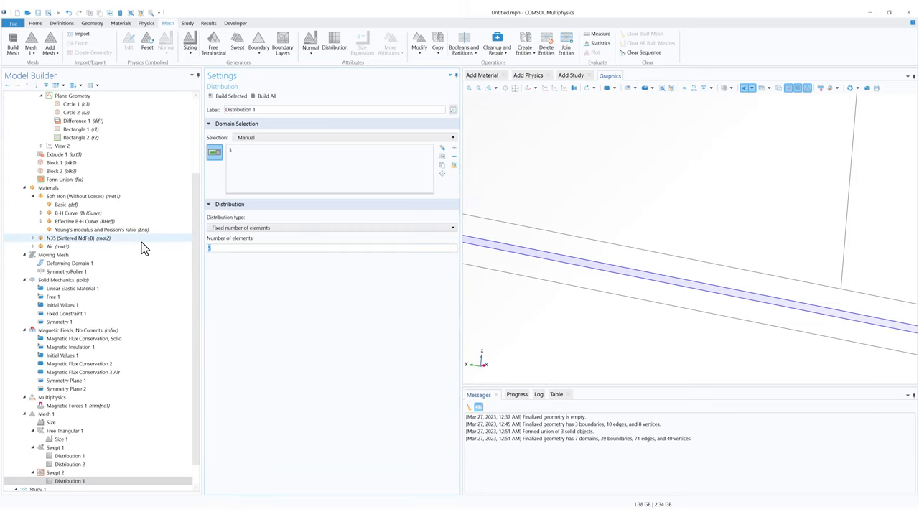
pyautogui.write('3')
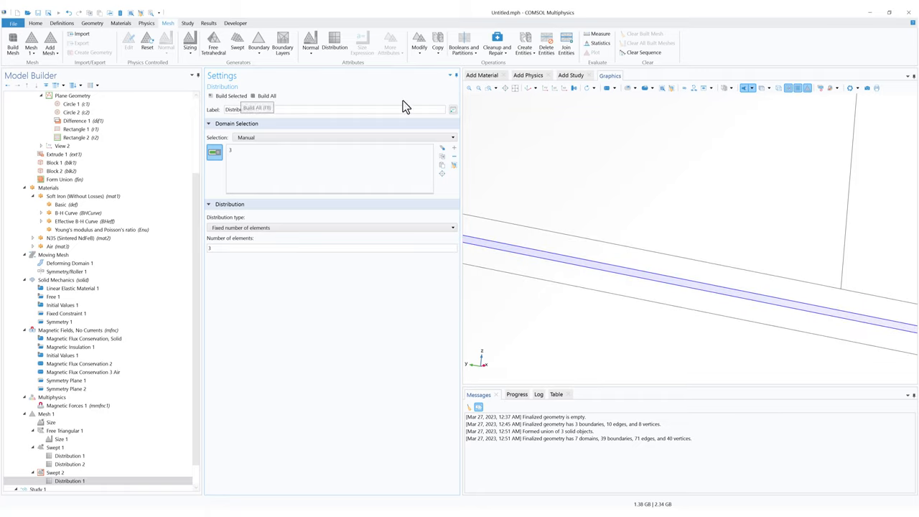
# Add a Free Tetrahedral operation to Mesh 1 for the remaining domains and give it a size attribute.
pyautogui.click(524, 89)
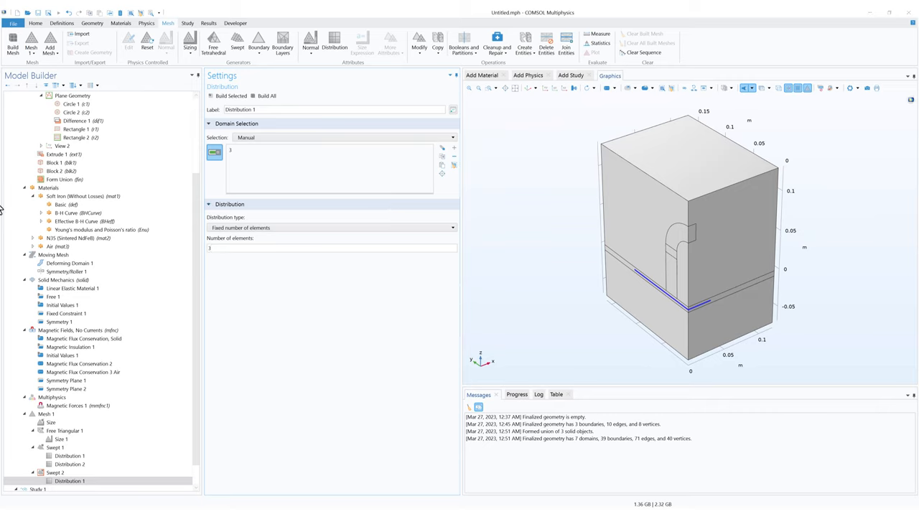
pyautogui.click(34, 415)
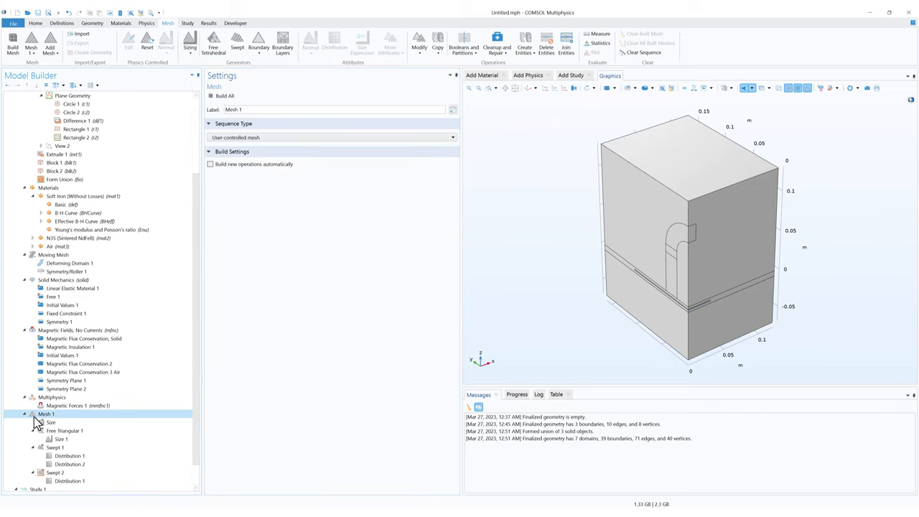
pyautogui.click(213, 49)
pyautogui.scroll(-1, 195, 481)
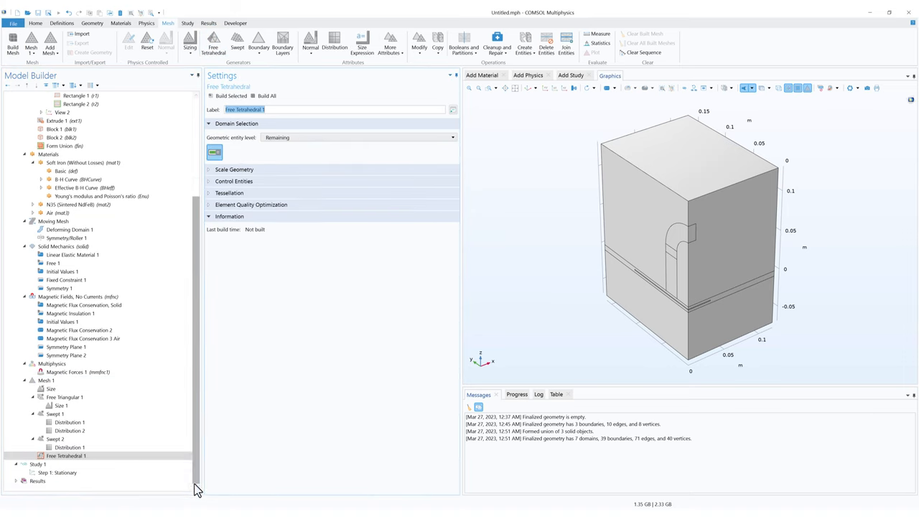
pyautogui.rightClick(96, 456)
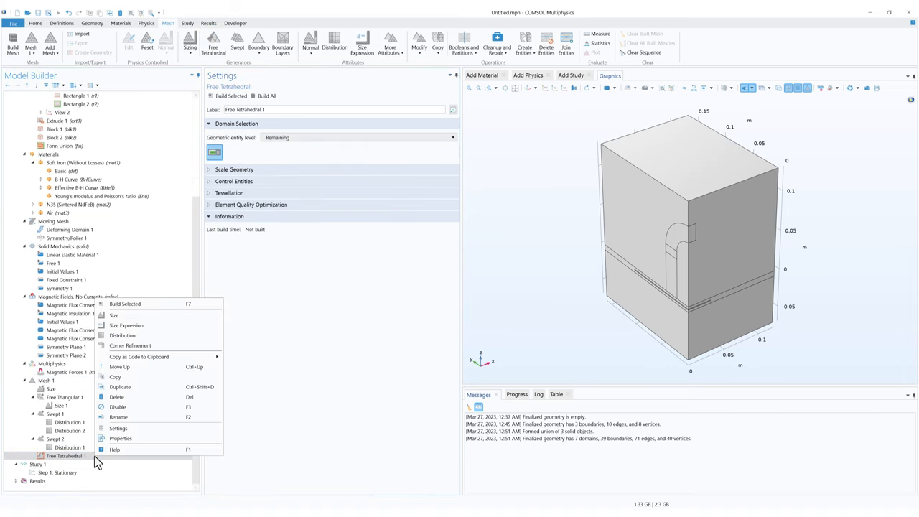
pyautogui.click(118, 316)
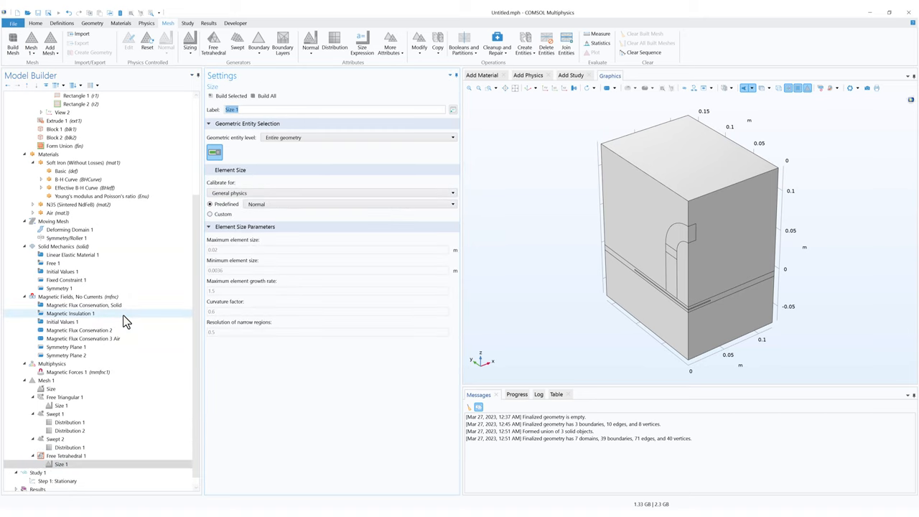
# Give the free tetrahedral size attribute a custom maximum element size using an hmax meshing parameter, and build the complete mesh.
pyautogui.click(219, 214)
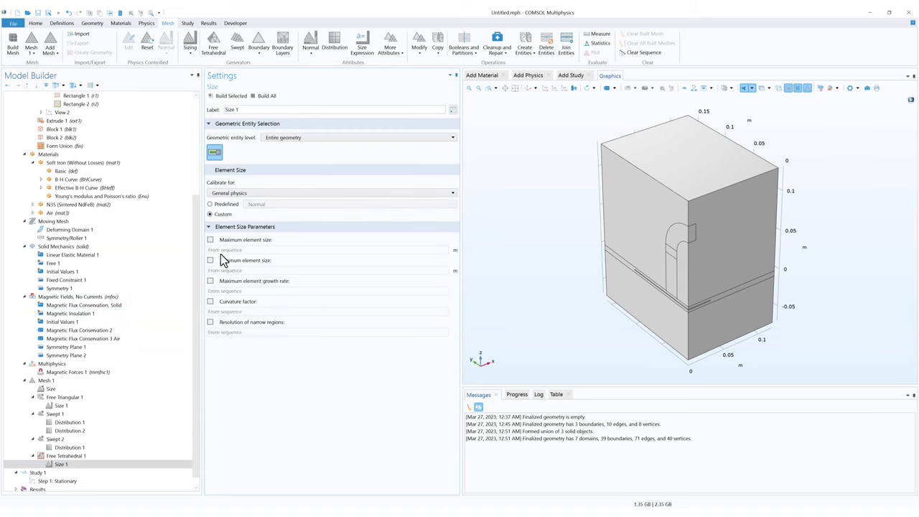
pyautogui.click(211, 239)
pyautogui.click(231, 250)
pyautogui.doubleClick(230, 250)
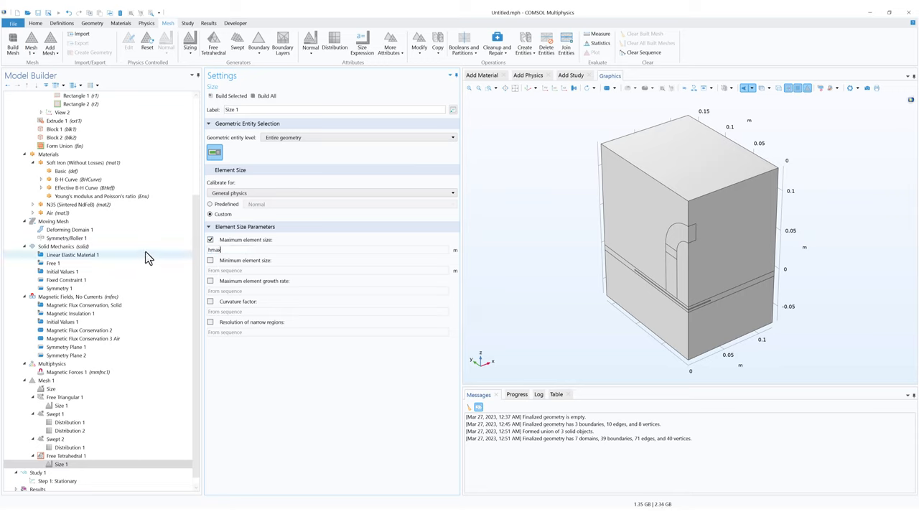
pyautogui.click(47, 381)
pyautogui.click(227, 98)
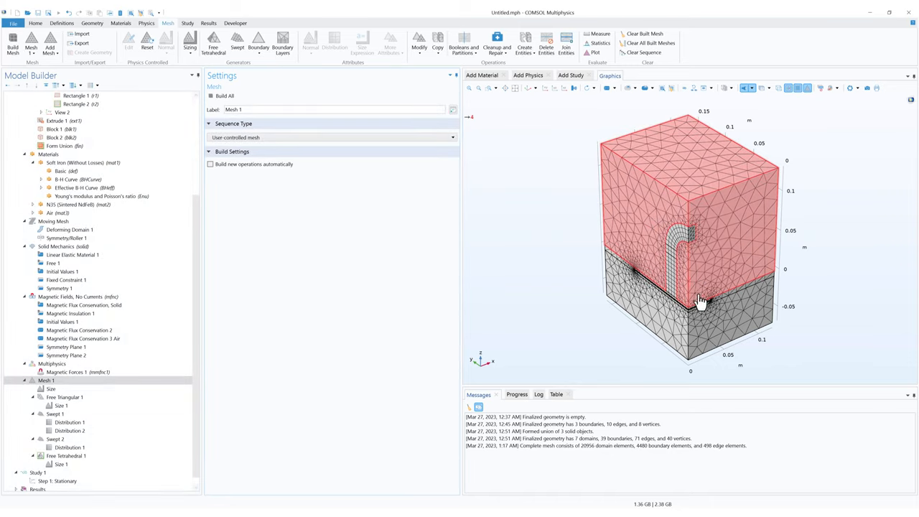
# Examine the built mesh around the curved magnet, its middle segment and the edges of the thin plate.
pyautogui.scroll(5, 700, 302)
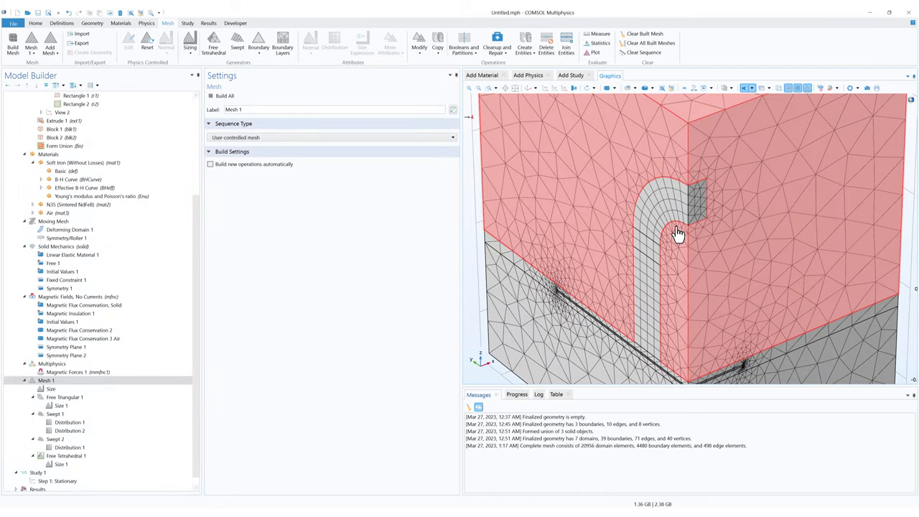
pyautogui.moveTo(665, 258); pyautogui.dragTo(717, 236)
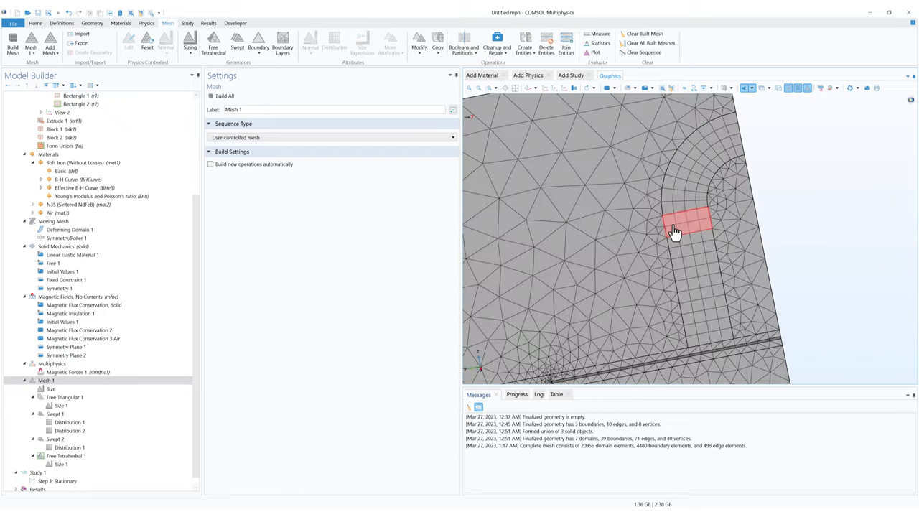
pyautogui.moveTo(675, 232); pyautogui.dragTo(649, 294, button='middle')
pyautogui.moveTo(598, 329); pyautogui.dragTo(616, 352, button='middle')
pyautogui.moveTo(668, 245); pyautogui.dragTo(636, 258, button='right')
pyautogui.moveTo(636, 258); pyautogui.dragTo(632, 277)
pyautogui.moveTo(643, 328); pyautogui.dragTo(670, 289, button='right')
pyautogui.moveTo(680, 323); pyautogui.dragTo(687, 201, button='middle')
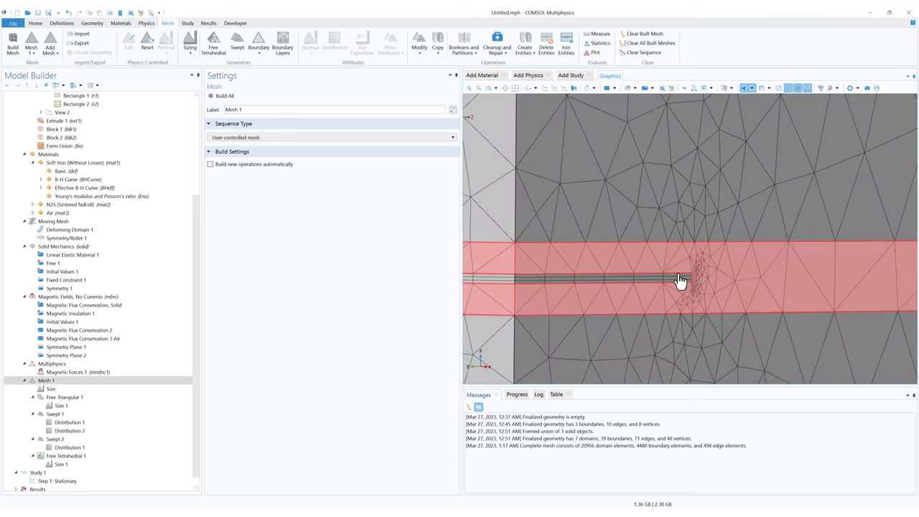
pyautogui.moveTo(707, 276); pyautogui.dragTo(721, 372, button='middle')
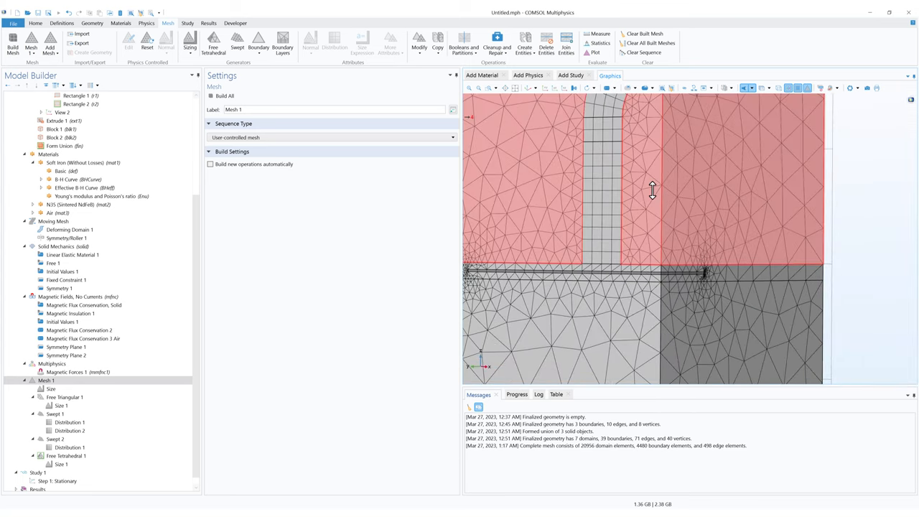
pyautogui.moveTo(652, 189); pyautogui.dragTo(672, 259, button='middle')
pyautogui.rightClick(668, 240)
pyautogui.moveTo(667, 241); pyautogui.dragTo(667, 260)
pyautogui.moveTo(667, 260); pyautogui.dragTo(663, 217, button='middle')
pyautogui.moveTo(663, 217); pyautogui.dragTo(678, 248, button='right')
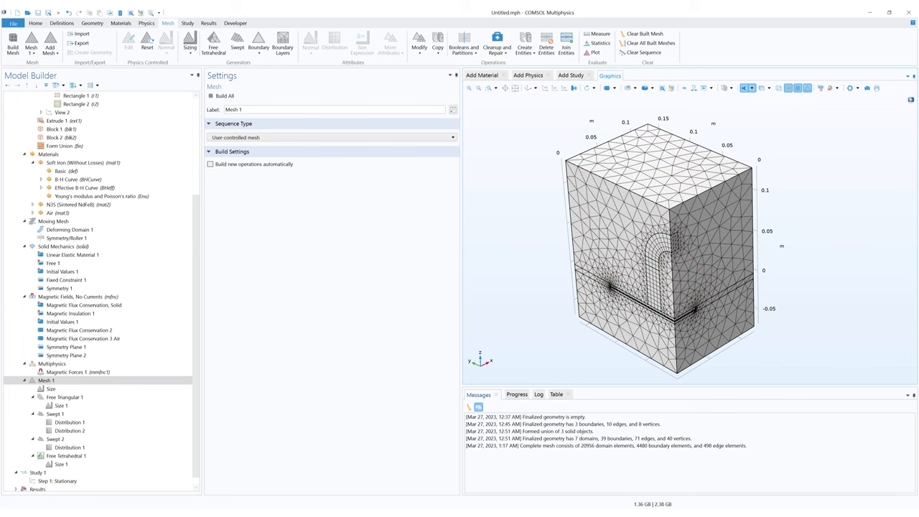
# Add a Parametric Sweep to Study 1 with dm (distance to magnet) as the swept parameter.
pyautogui.click(24, 380)
pyautogui.click(49, 465)
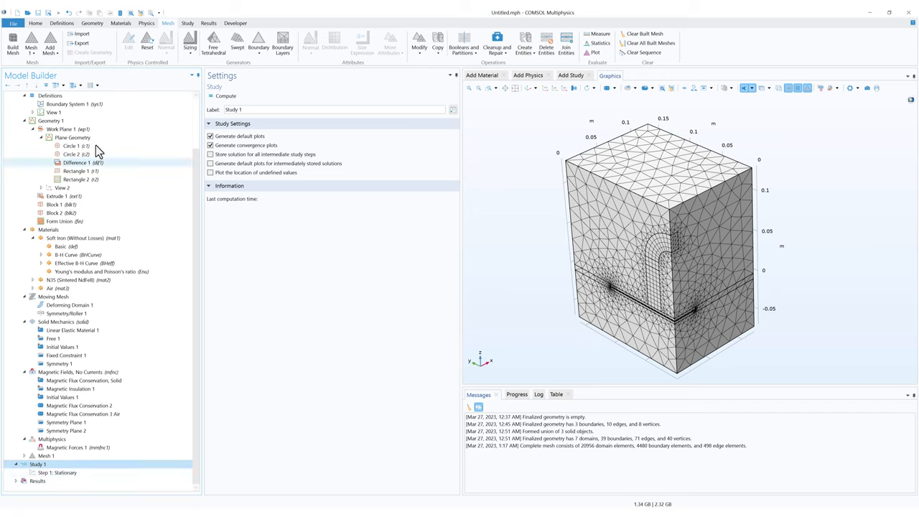
pyautogui.click(185, 23)
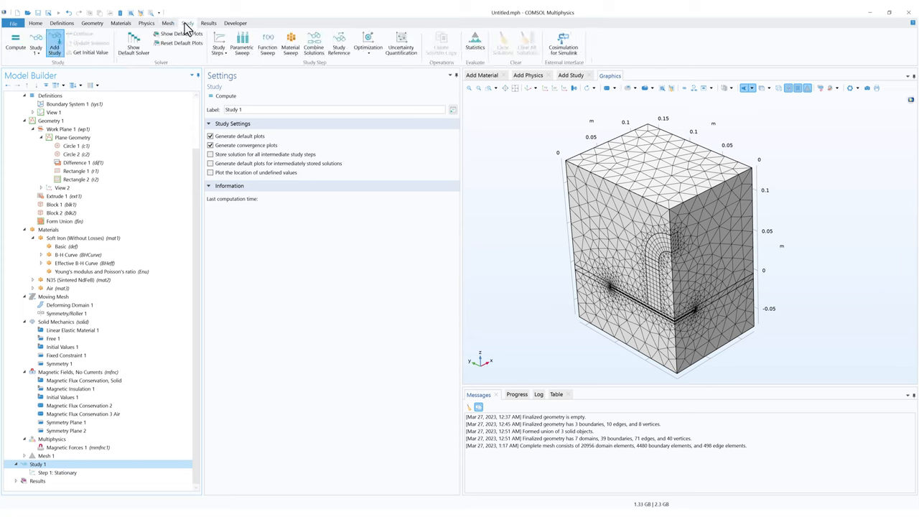
pyautogui.click(247, 51)
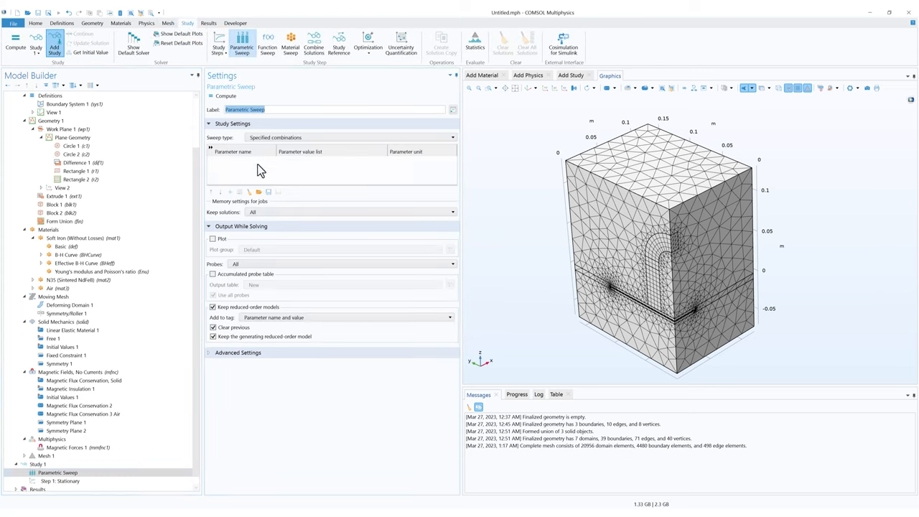
pyautogui.click(230, 193)
pyautogui.click(242, 164)
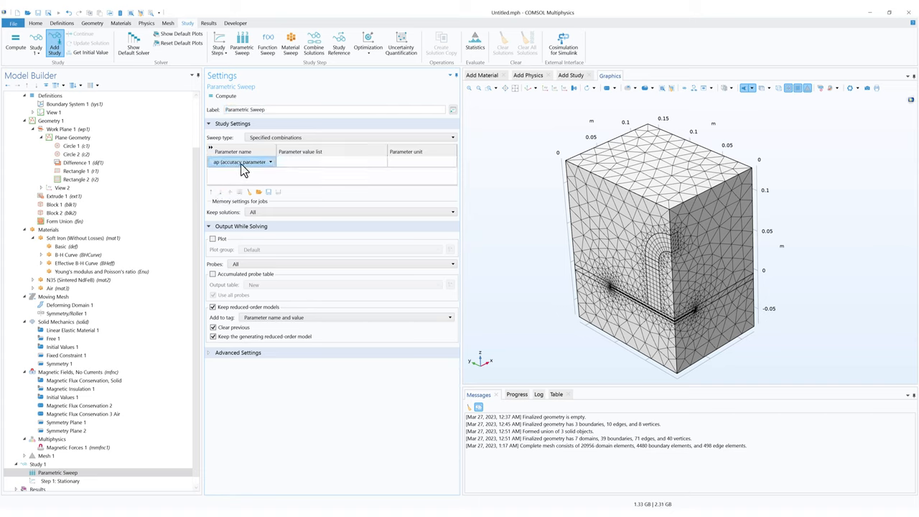
pyautogui.click(248, 163)
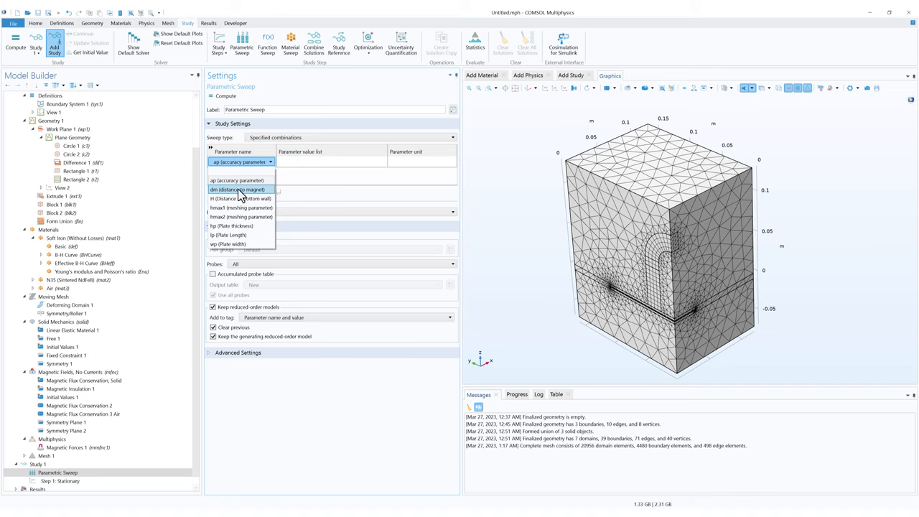
pyautogui.click(244, 189)
# Set the dm sweep's parameter value list to 7 6 5 4 3 and its unit to mm.
pyautogui.click(299, 164)
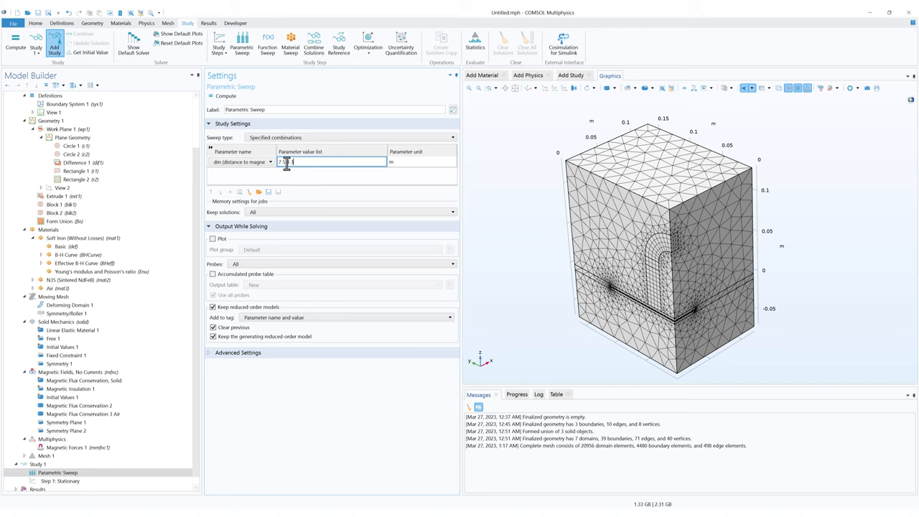
pyautogui.moveTo(284, 162); pyautogui.dragTo(311, 162)
pyautogui.write('6 5 4 3')
pyautogui.click(394, 161)
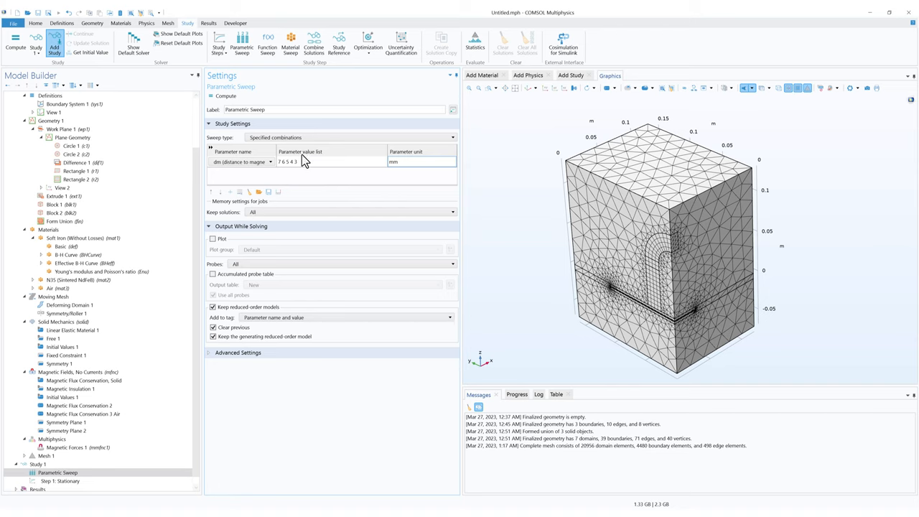
pyautogui.click(117, 473)
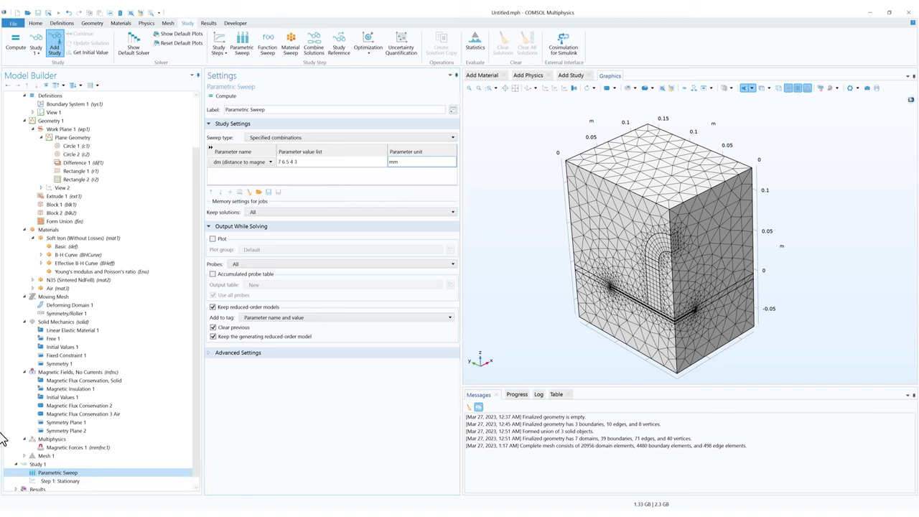
# Get the study's initial values and enable plotting of the Stress (solid) plot group while the parametric sweep solves.
pyautogui.click(186, 24)
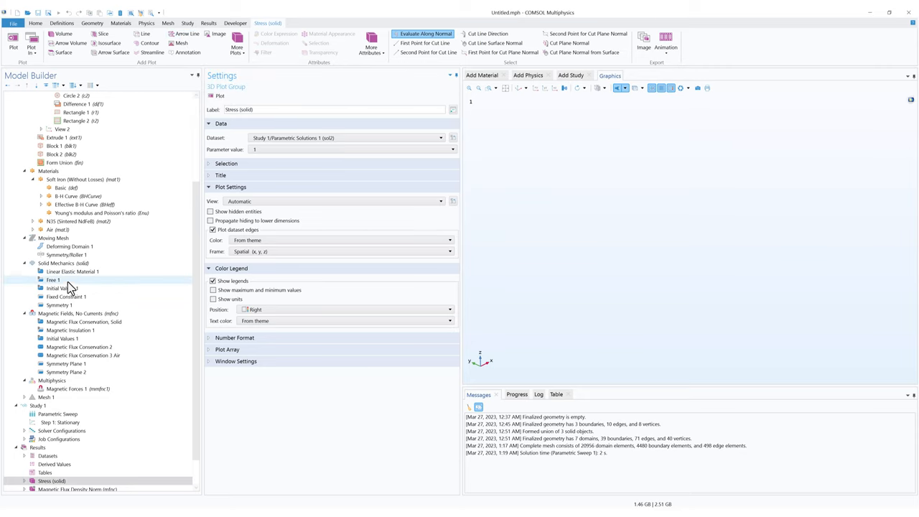
pyautogui.click(72, 415)
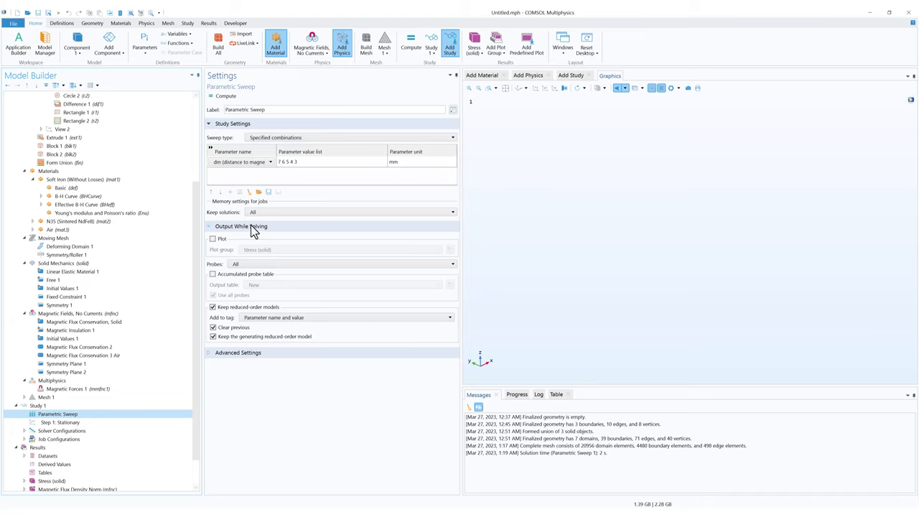
pyautogui.click(212, 238)
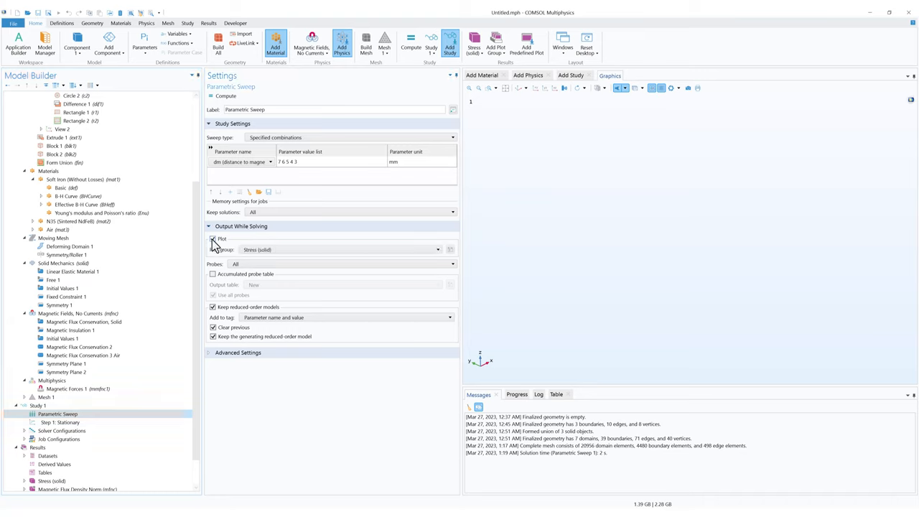
pyautogui.click(270, 250)
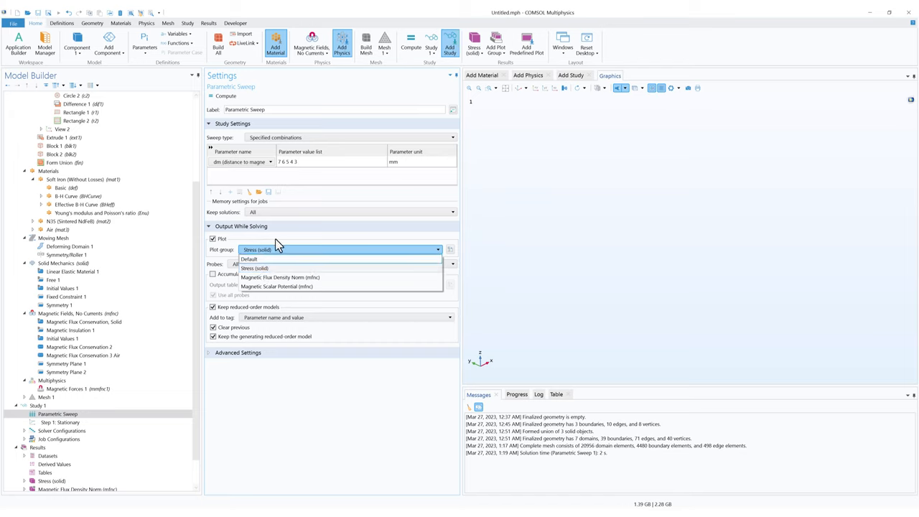
pyautogui.click(278, 247)
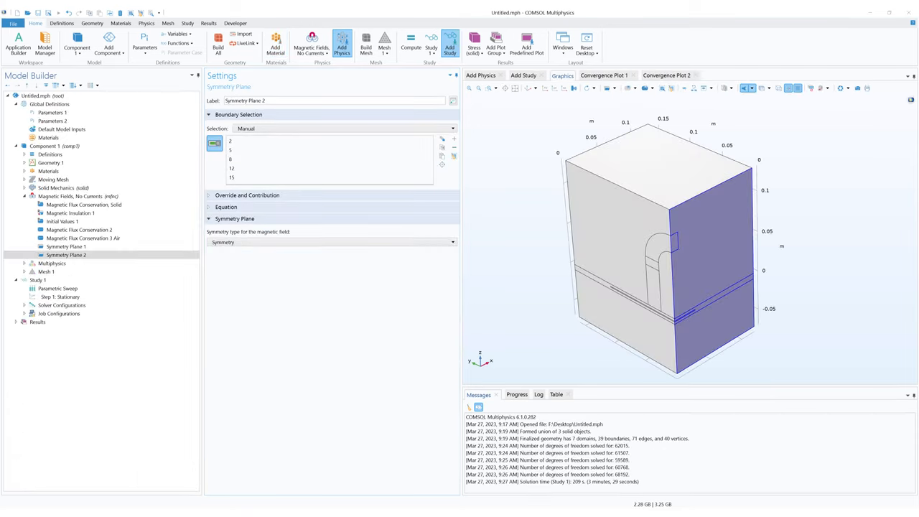
# Clear the message log and set Symmetry Plane 2's symmetry type for the magnetic field to Antisymmetry.
pyautogui.click(469, 408)
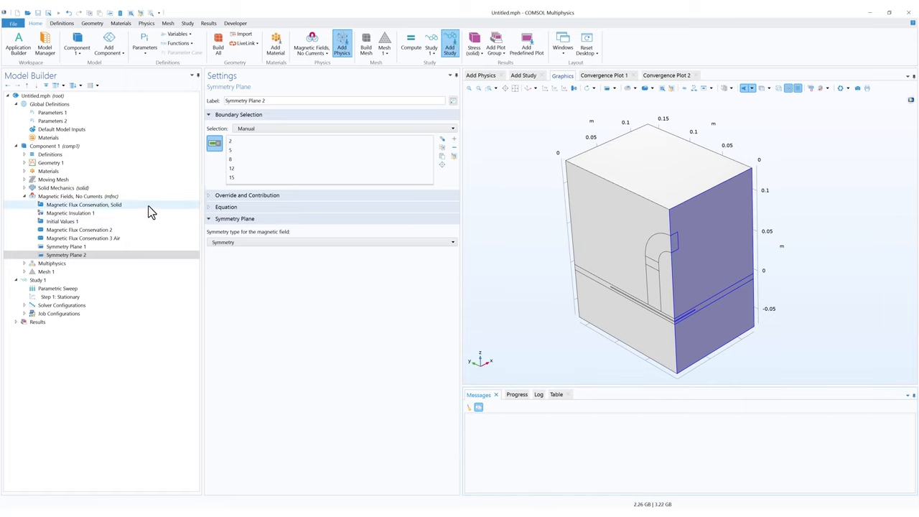
pyautogui.click(75, 248)
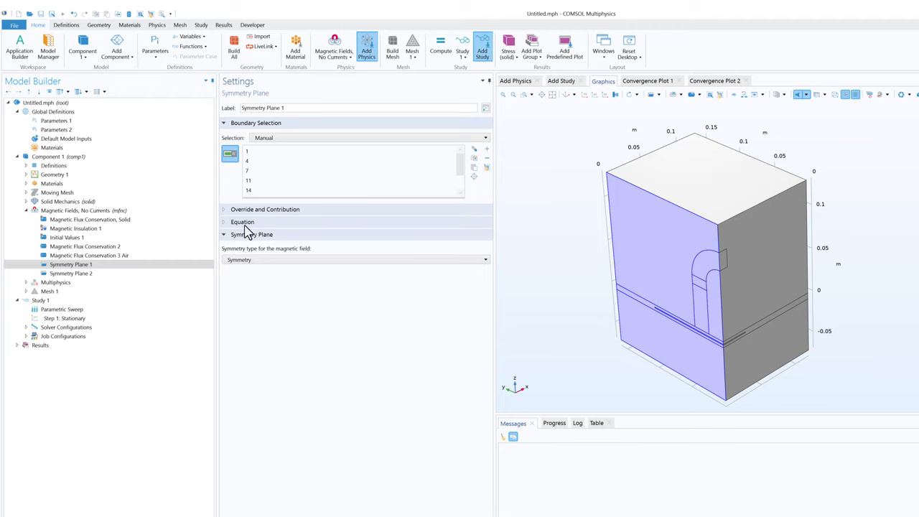
pyautogui.click(92, 273)
pyautogui.click(237, 260)
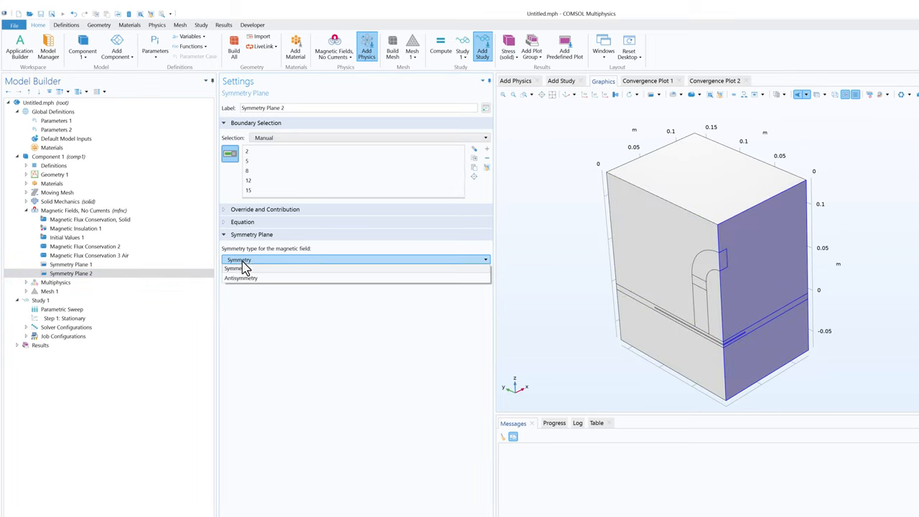
pyautogui.click(244, 280)
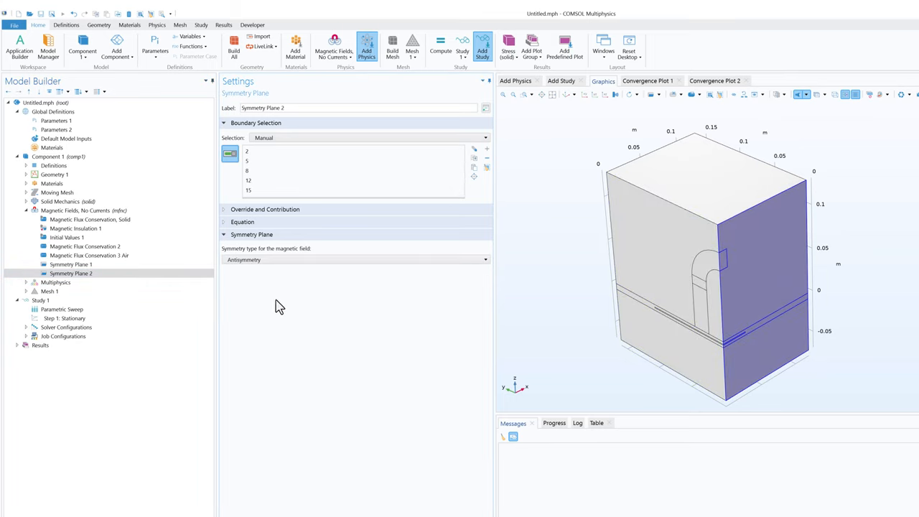
# Recompute Study 1 with its parametric sweep over the magnet distance.
pyautogui.click(57, 301)
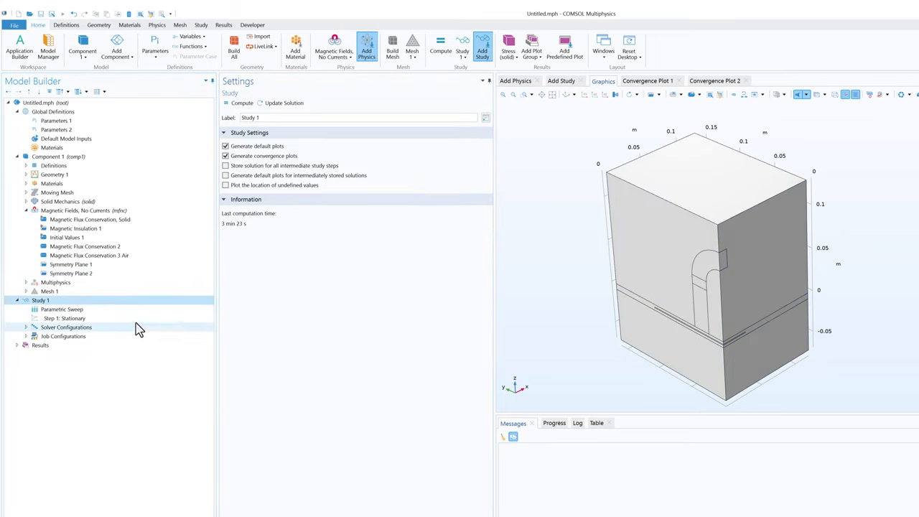
pyautogui.press('Down')
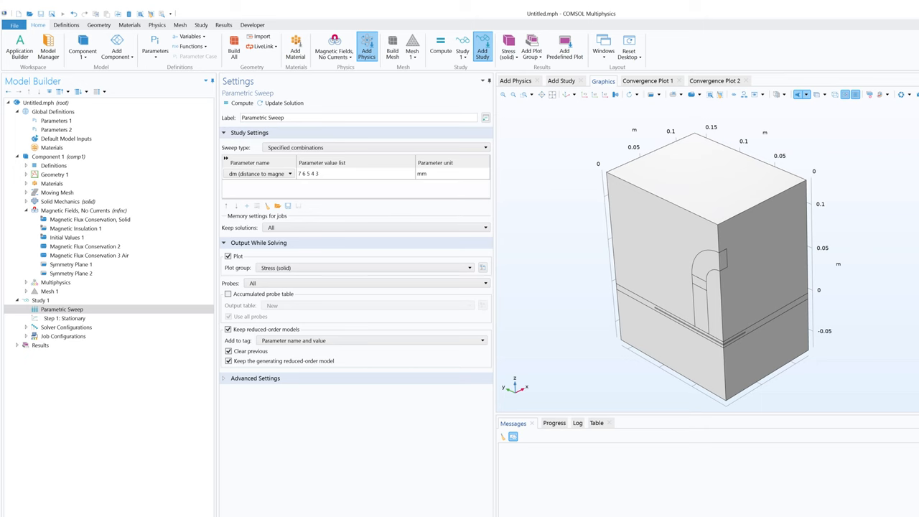
pyautogui.press('F8')
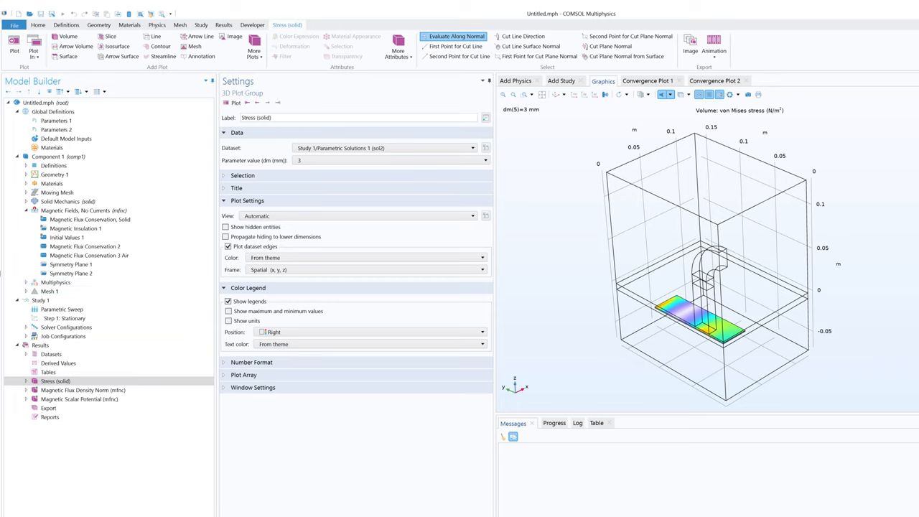
# Add a Mirror 3D dataset to the results datasets.
pyautogui.click(27, 355)
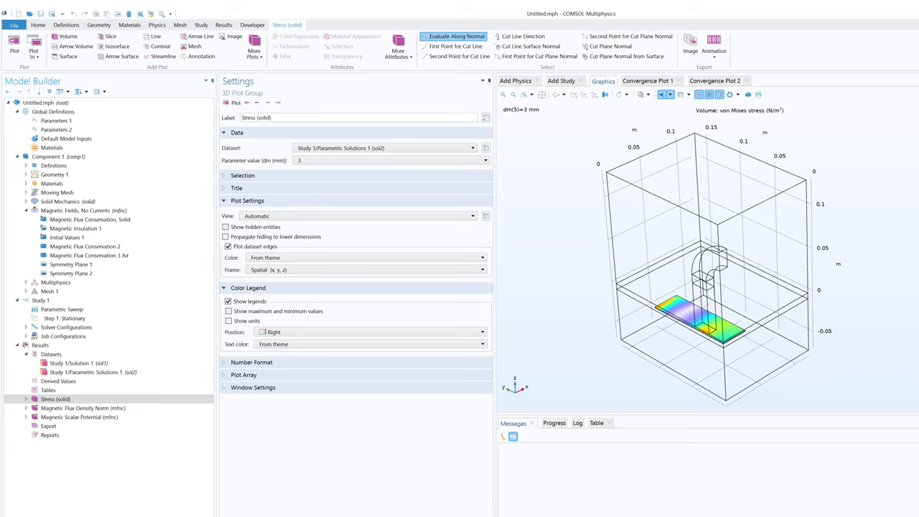
pyautogui.click(64, 356)
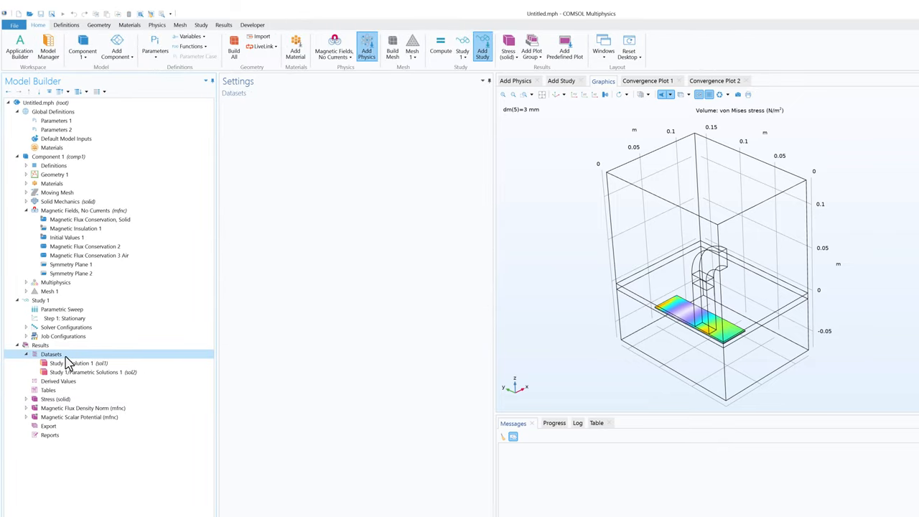
pyautogui.click(224, 27)
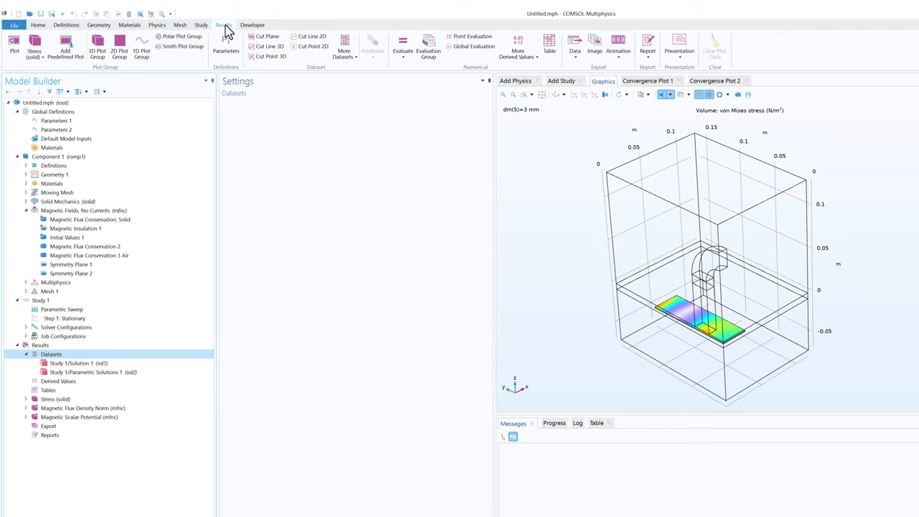
pyautogui.click(356, 61)
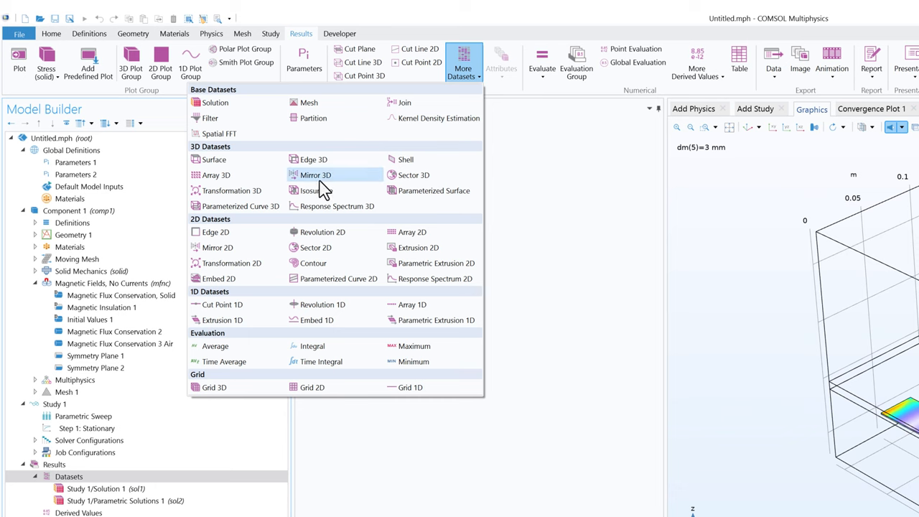
pyautogui.click(320, 179)
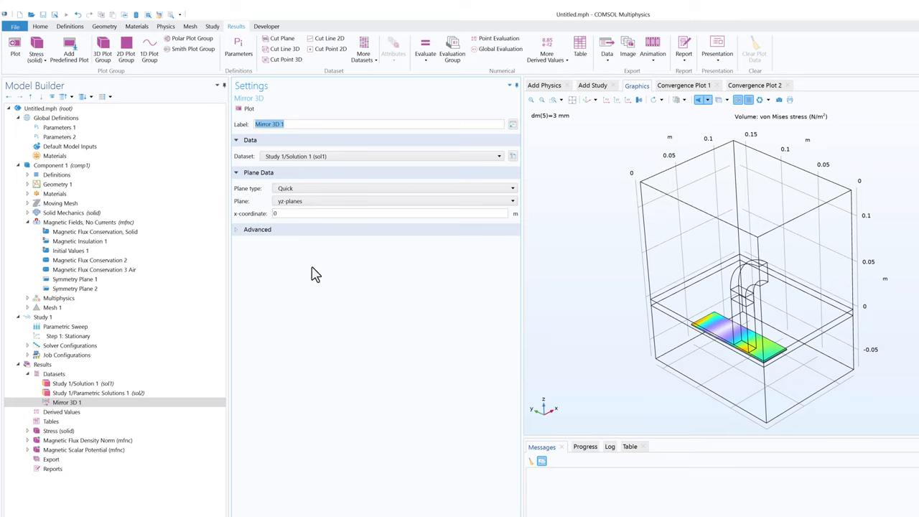
pyautogui.click(288, 189)
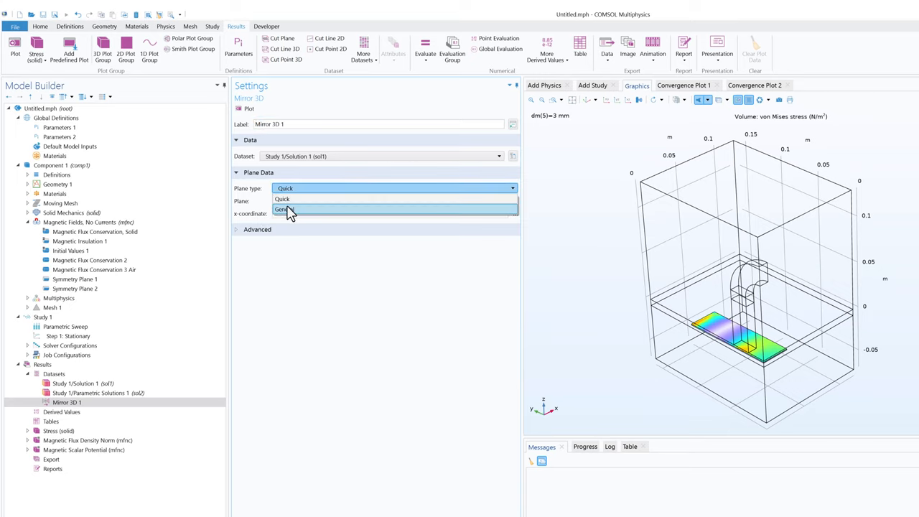
pyautogui.click(287, 210)
pyautogui.click(318, 188)
pyautogui.click(314, 203)
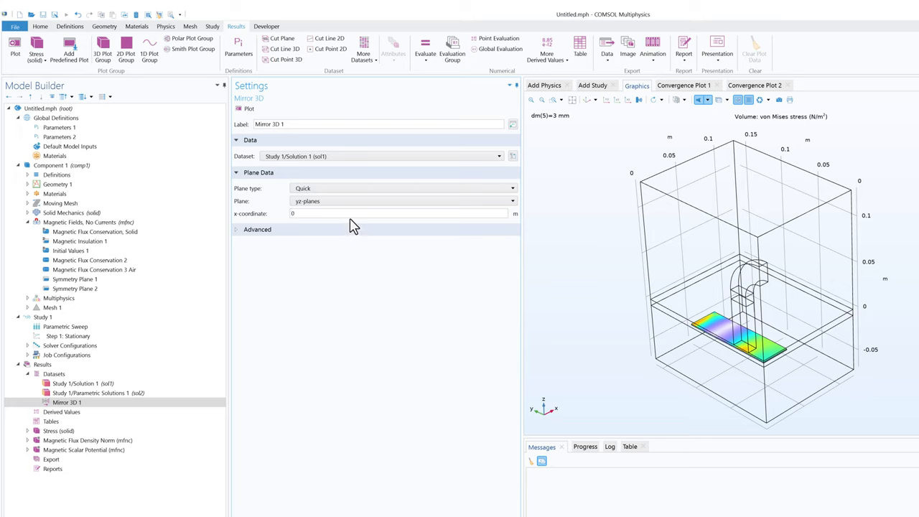
# Base the mirror dataset on Study 1/Parametric Solutions 1 (sol2), plot it and inspect its interior with temporary transparency.
pyautogui.click(320, 157)
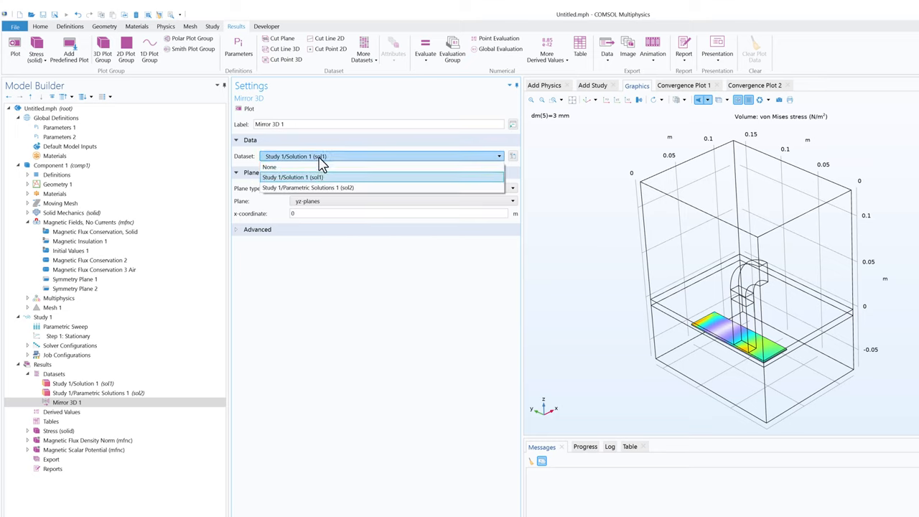
pyautogui.click(320, 186)
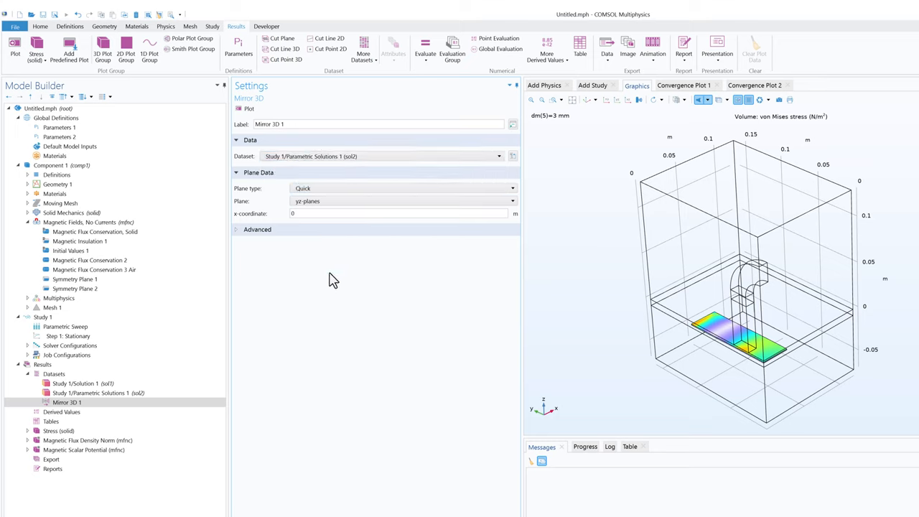
pyautogui.click(248, 110)
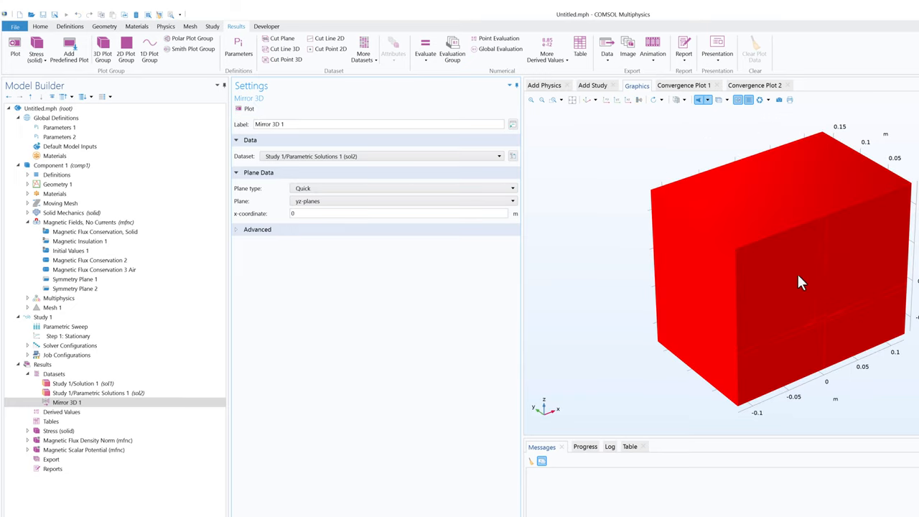
pyautogui.click(719, 100)
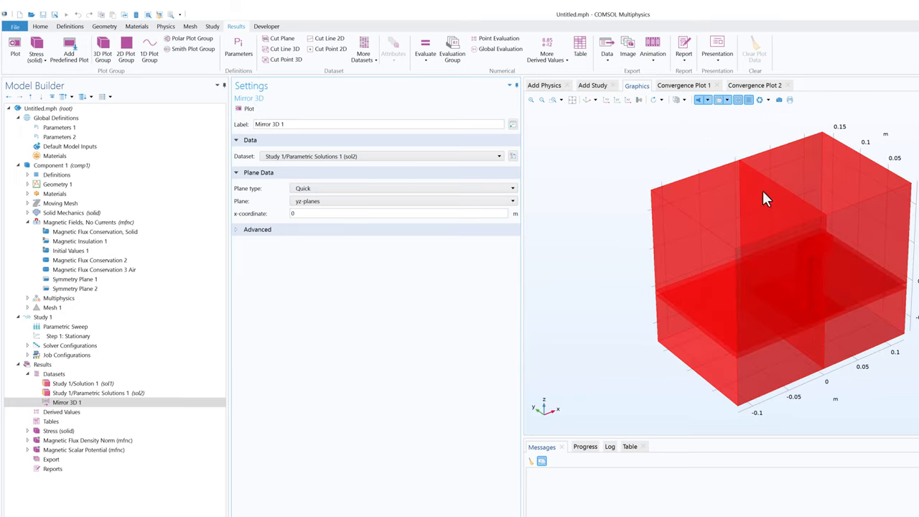
pyautogui.moveTo(816, 340); pyautogui.dragTo(786, 319)
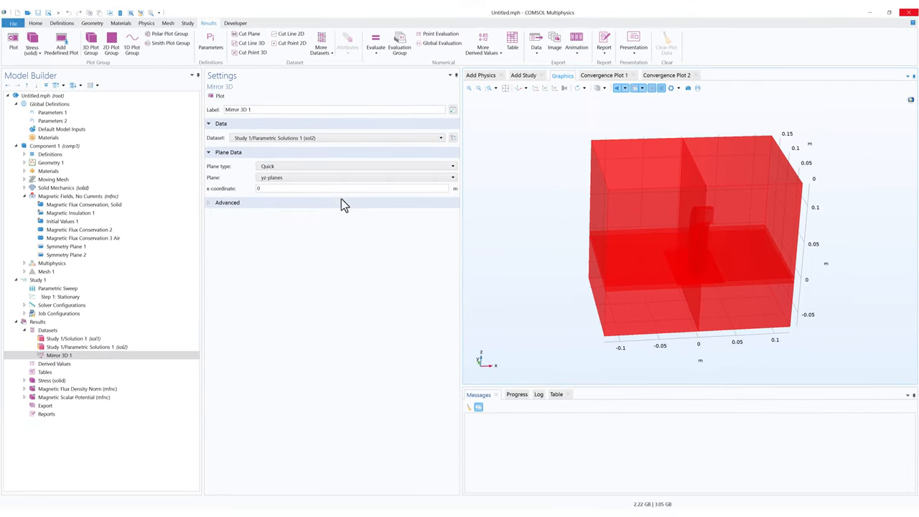
pyautogui.click(639, 90)
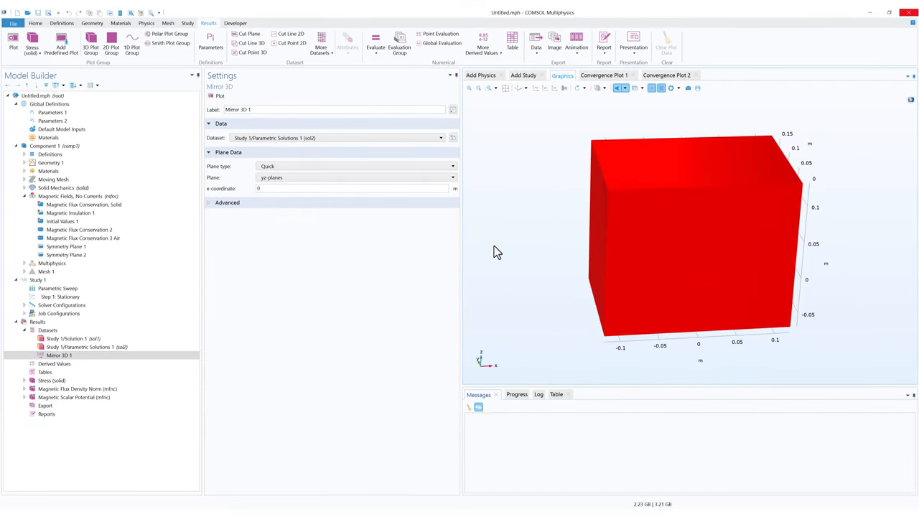
# Rename the mirror dataset as Mirror 3D yz plane.
pyautogui.doubleClick(249, 109)
pyautogui.write('yz')
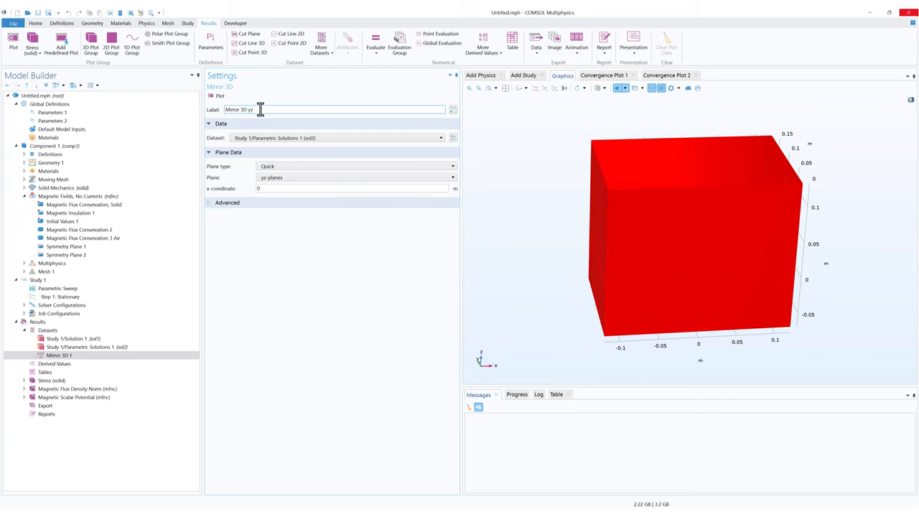
pyautogui.write(' plane')
pyautogui.click(63, 354)
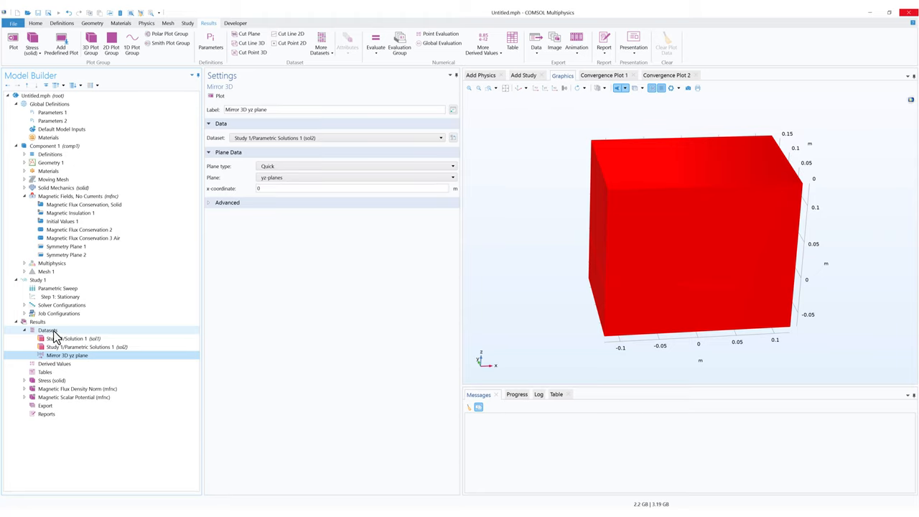
# Add a second Mirror 3D dataset that uses Mirror 3D yz plane as its source dataset.
pyautogui.click(50, 331)
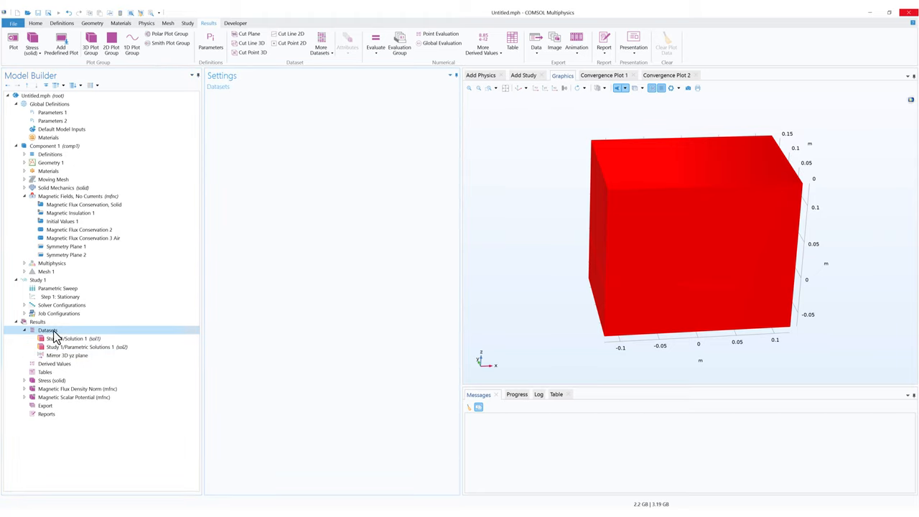
pyautogui.click(325, 53)
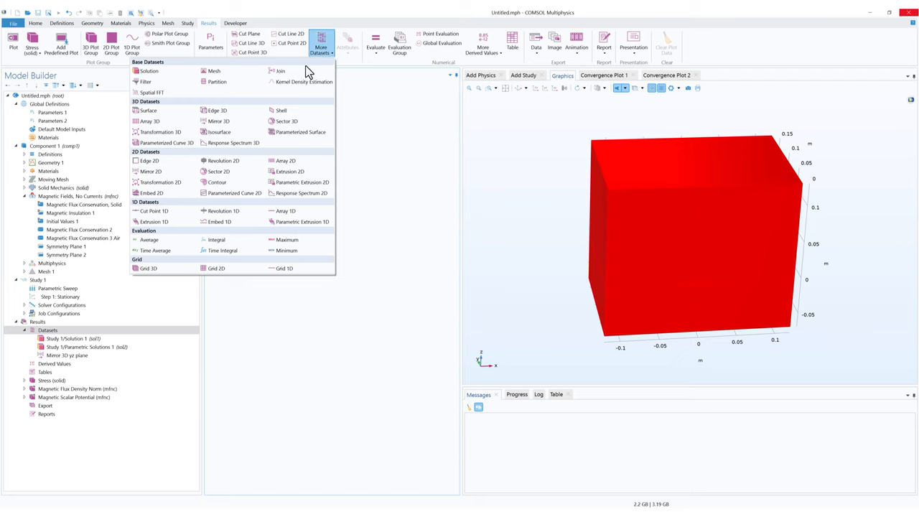
pyautogui.click(221, 122)
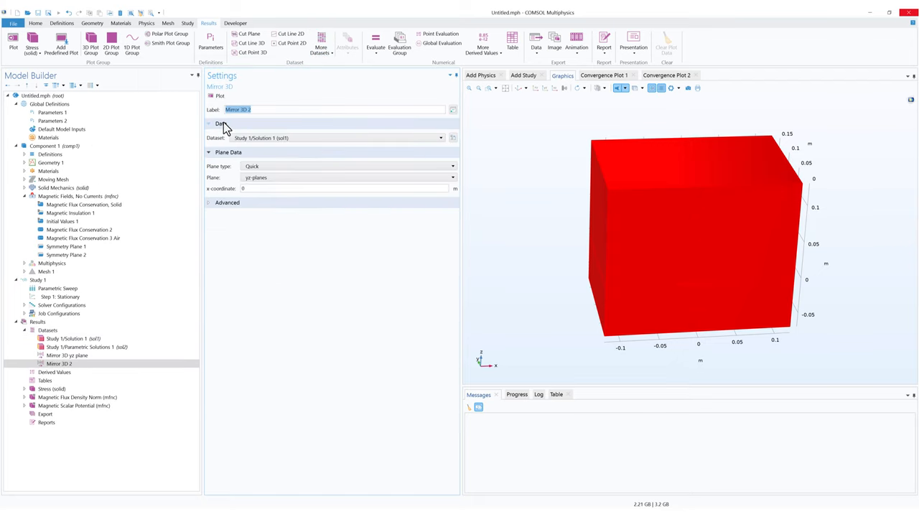
pyautogui.click(281, 139)
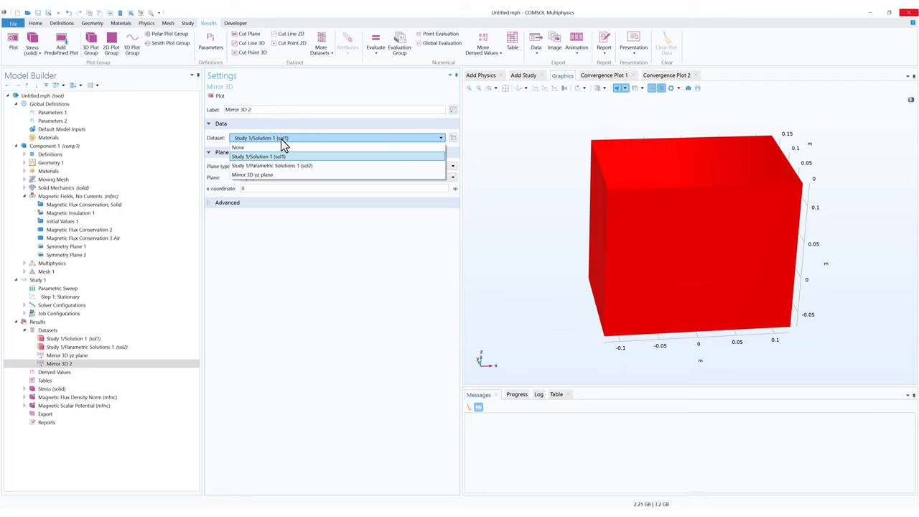
pyautogui.click(263, 175)
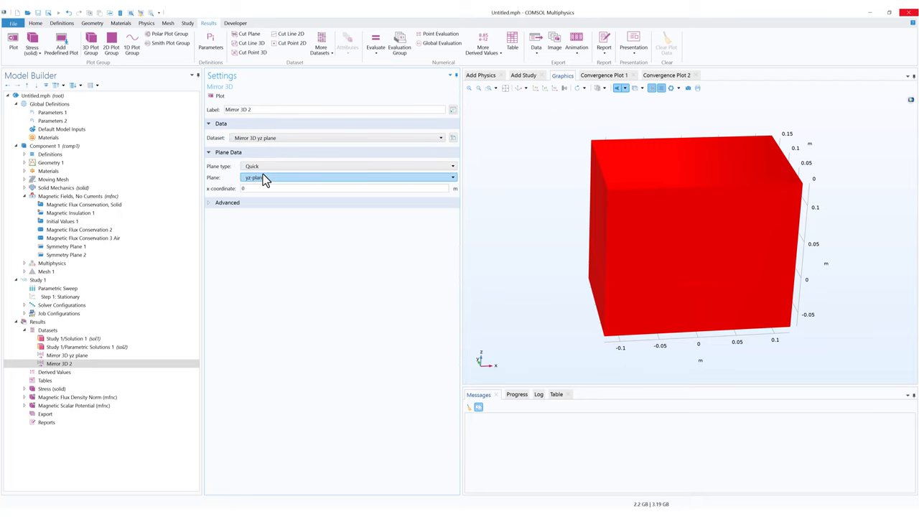
# Set the second mirror dataset's plane to xz-planes and plot the mirrored domain.
pyautogui.click(268, 178)
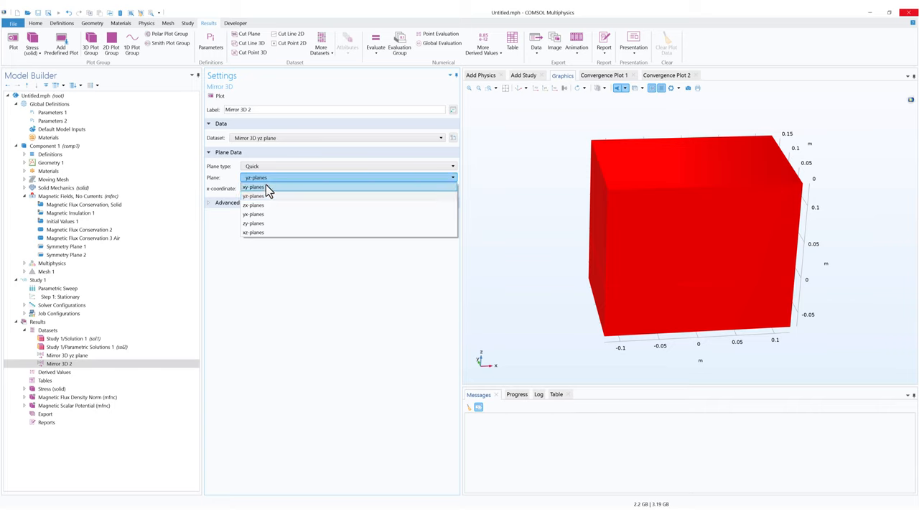
pyautogui.click(258, 232)
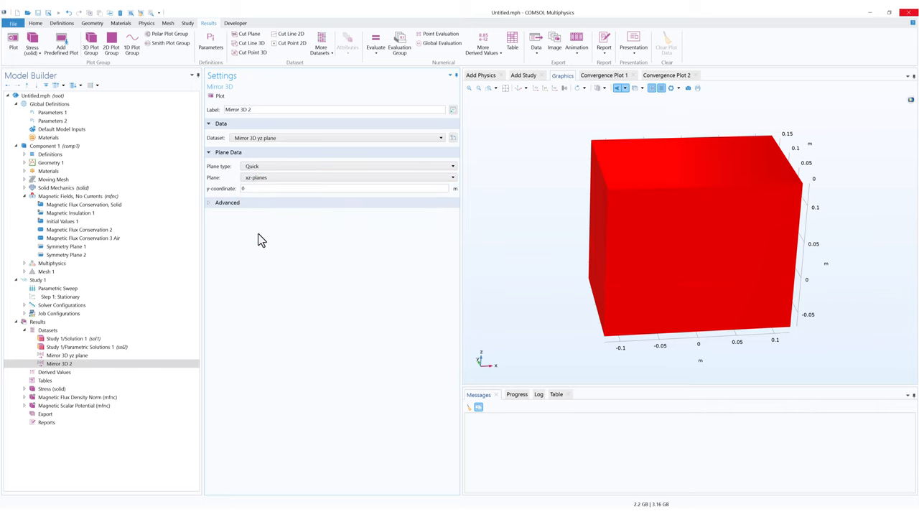
pyautogui.click(219, 96)
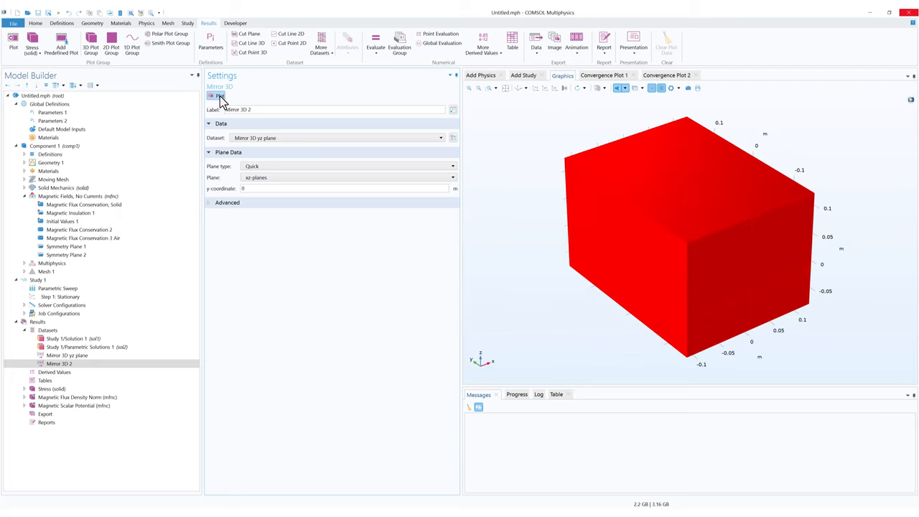
# Inspect the mirrored domain's interior with temporary transparency and rename the second mirror dataset as Mirror 3D xz plane.
pyautogui.click(637, 88)
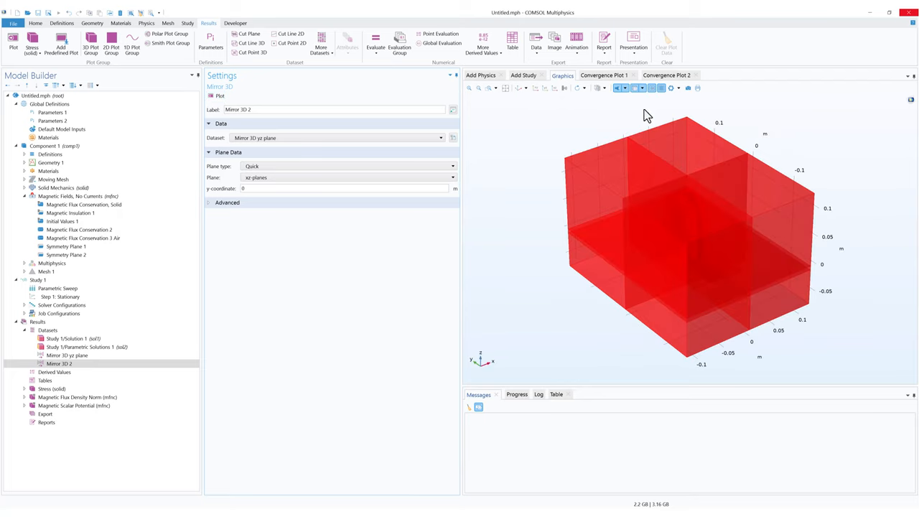
pyautogui.moveTo(689, 289); pyautogui.dragTo(624, 154)
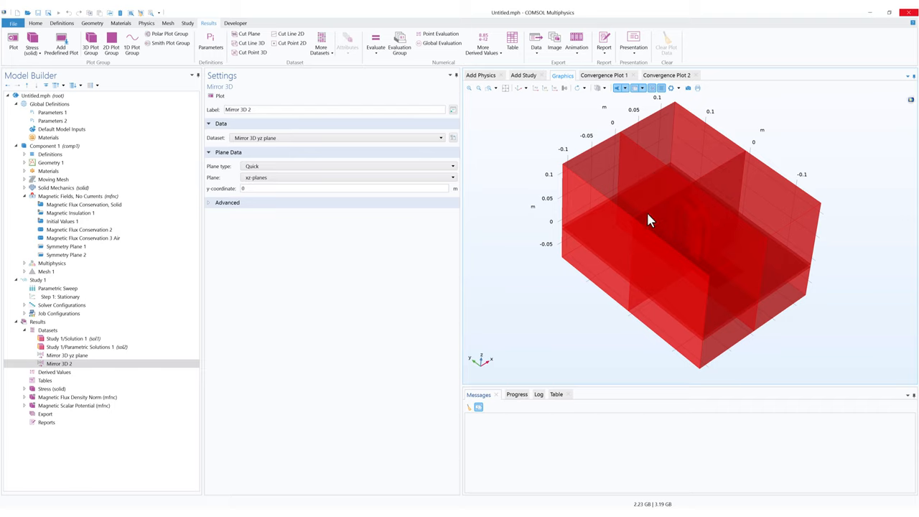
pyautogui.moveTo(648, 220)
pyautogui.mouseDown()
pyautogui.moveTo(700, 273)
pyautogui.moveTo(642, 265)
pyautogui.moveTo(691, 287)
pyautogui.moveTo(711, 260)
pyautogui.moveTo(642, 268)
pyautogui.moveTo(718, 239)
pyautogui.moveTo(668, 225)
pyautogui.moveTo(663, 249)
pyautogui.moveTo(667, 186)
pyautogui.moveTo(656, 217)
pyautogui.mouseUp()
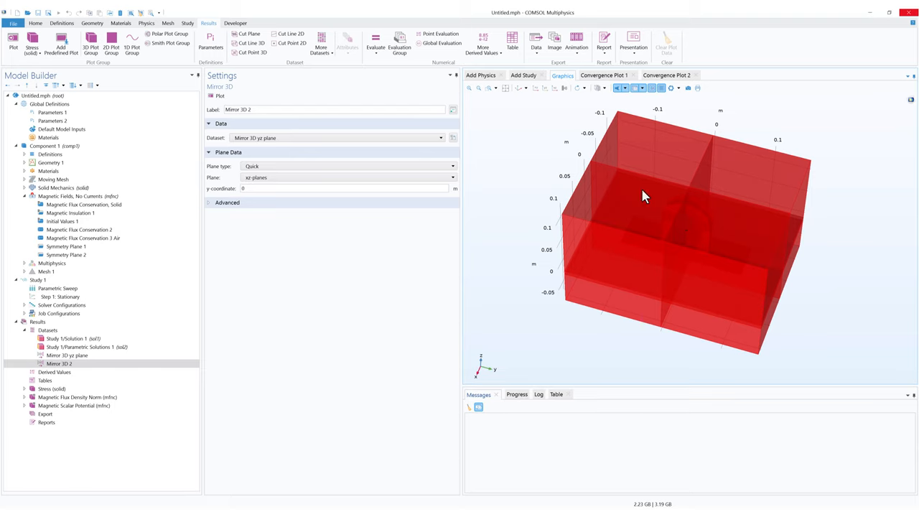
pyautogui.click(634, 87)
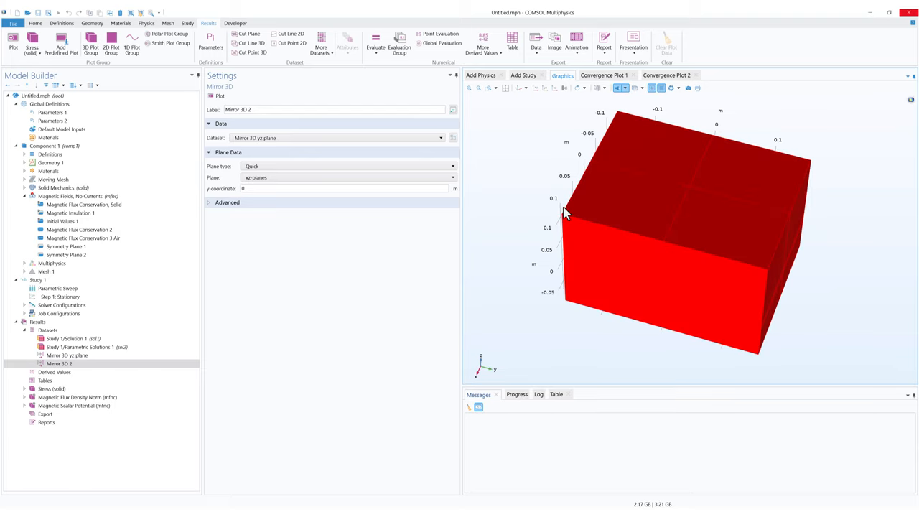
pyautogui.click(259, 109)
pyautogui.press('BackSpace')
pyautogui.press('BackSpace')
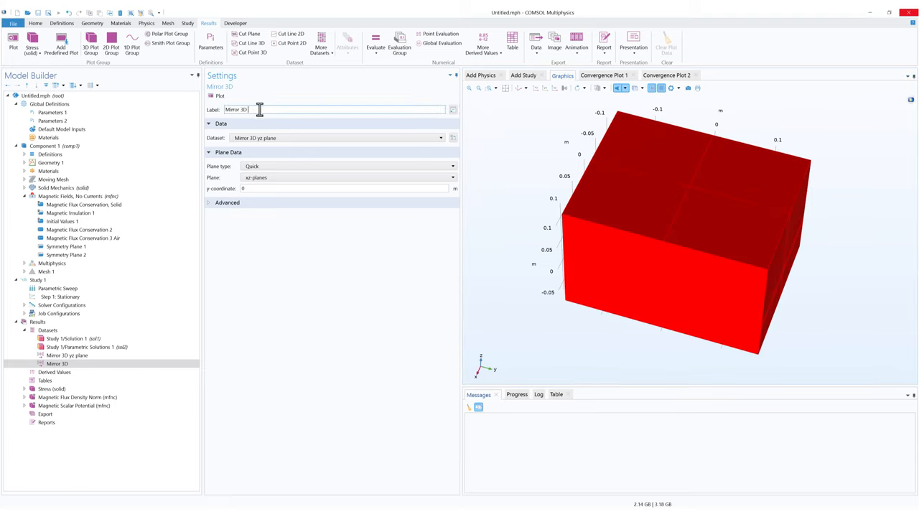
pyautogui.write('xz plane')
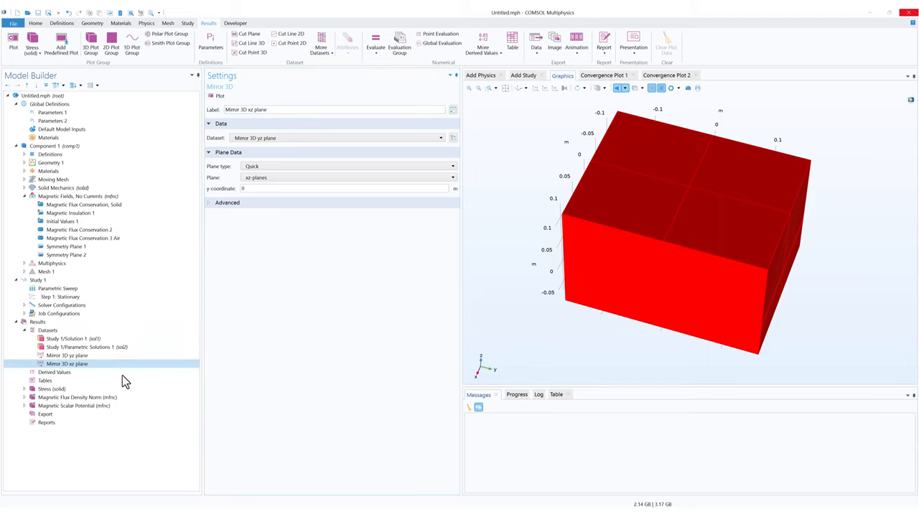
# Duplicate the Mirror 3D xz plane dataset and rename the copy as Mirror 3D xz plane antisymm.
pyautogui.click(94, 363)
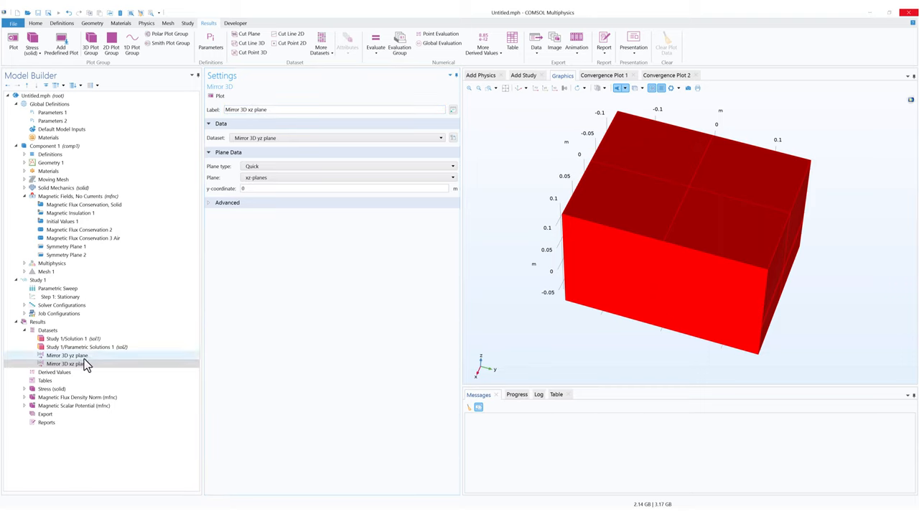
pyautogui.rightClick(83, 365)
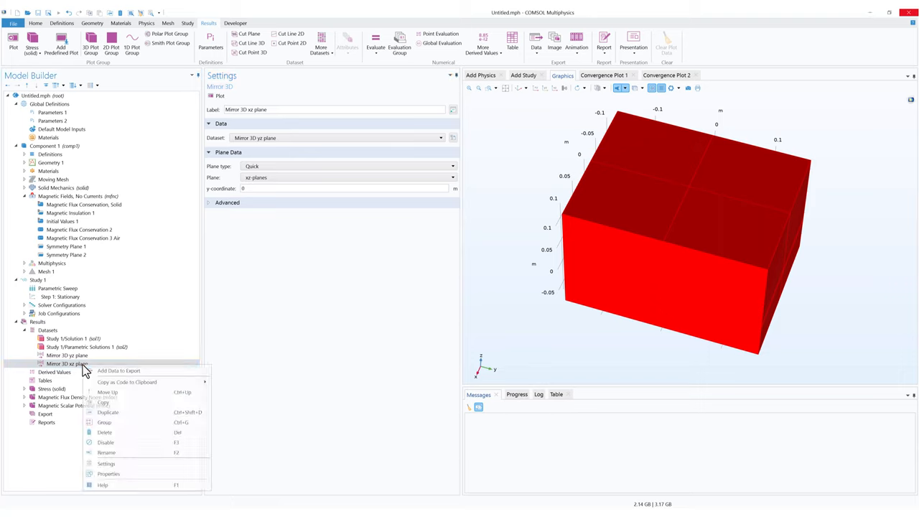
pyautogui.click(107, 412)
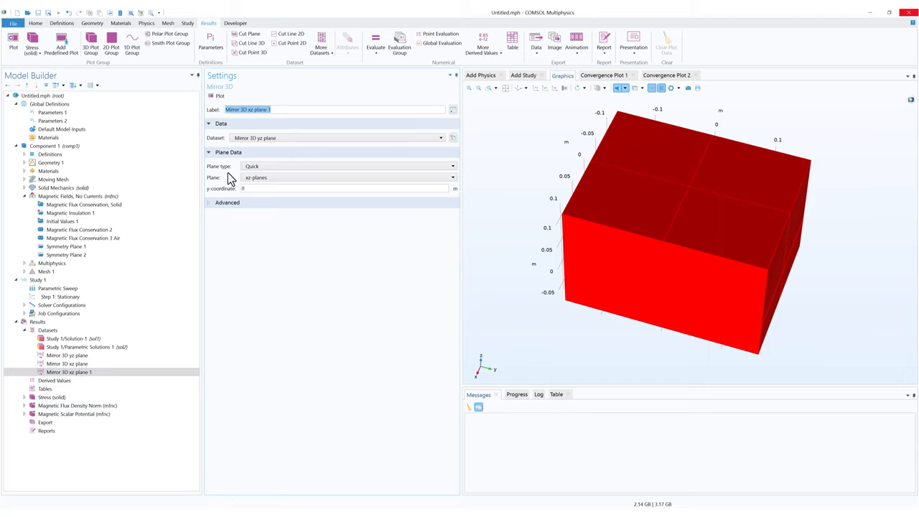
pyautogui.click(270, 111)
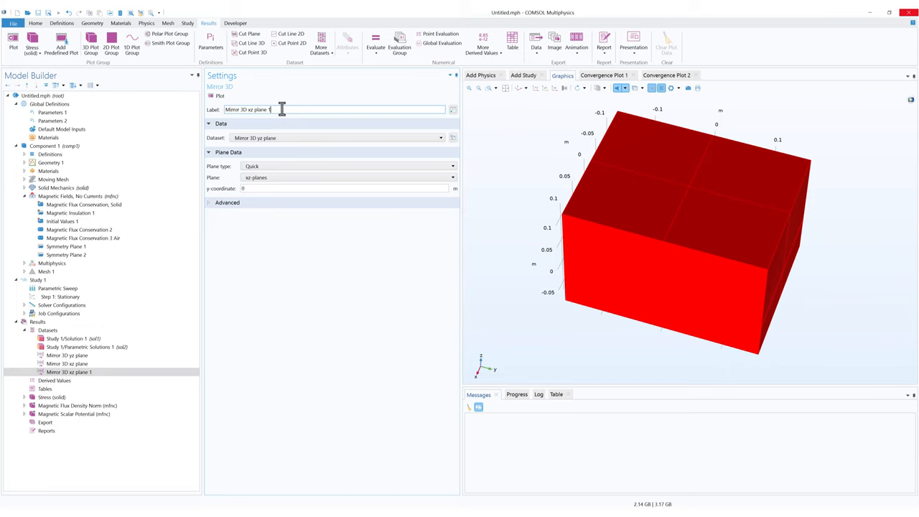
pyautogui.press('BackSpace')
pyautogui.press('BackSpace')
pyautogui.write('antisymm')
pyautogui.click(301, 212)
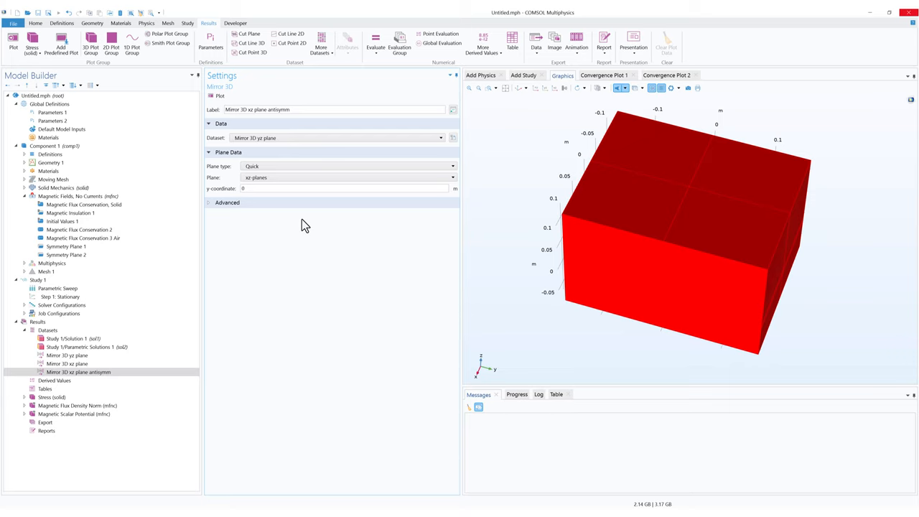
# Enable Define variables and set the vector transformation to Antisymmetric for the antisymmetric mirror dataset, and plot it.
pyautogui.click(234, 205)
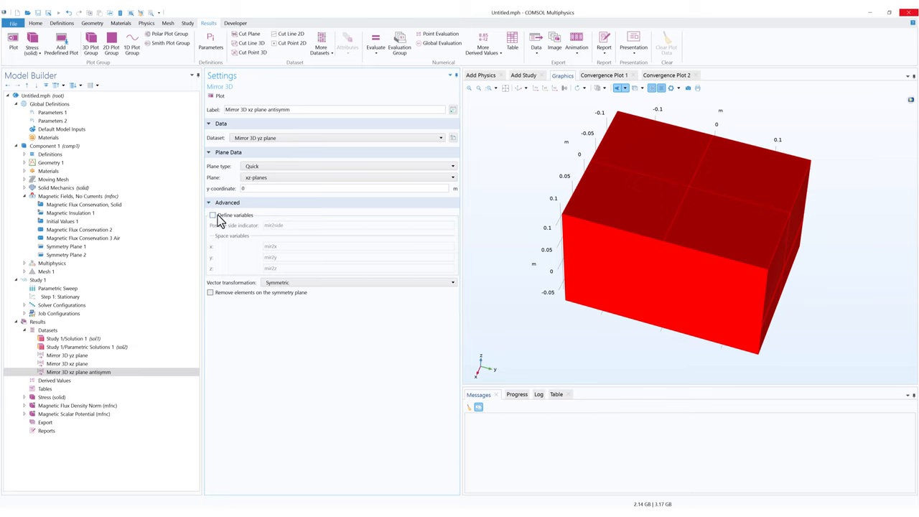
pyautogui.click(212, 216)
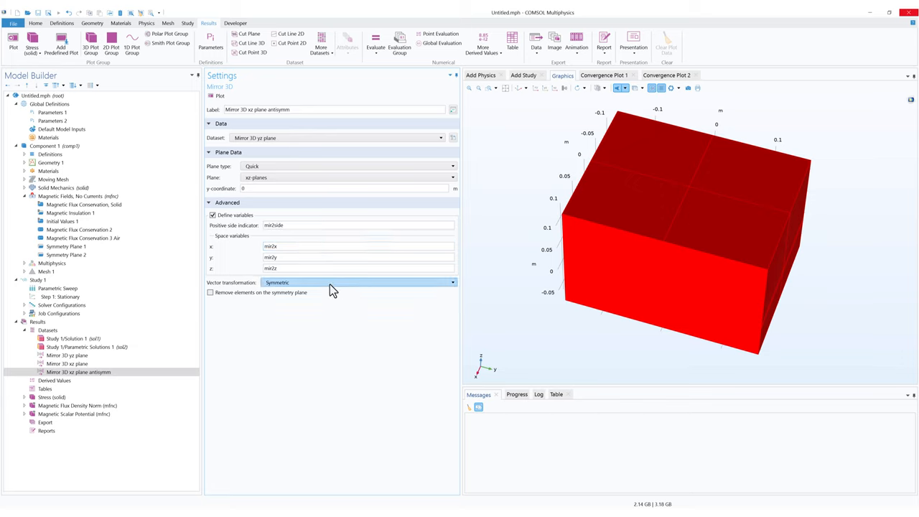
pyautogui.click(284, 284)
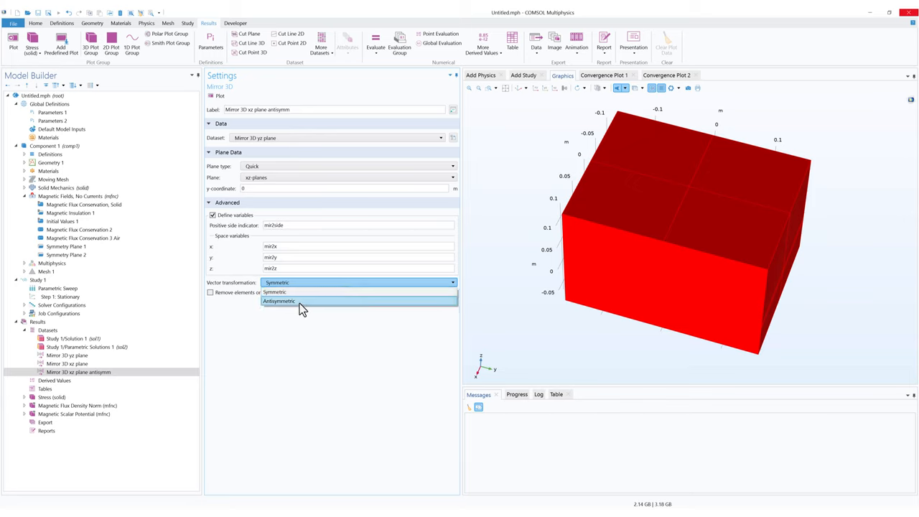
pyautogui.click(300, 301)
pyautogui.click(222, 96)
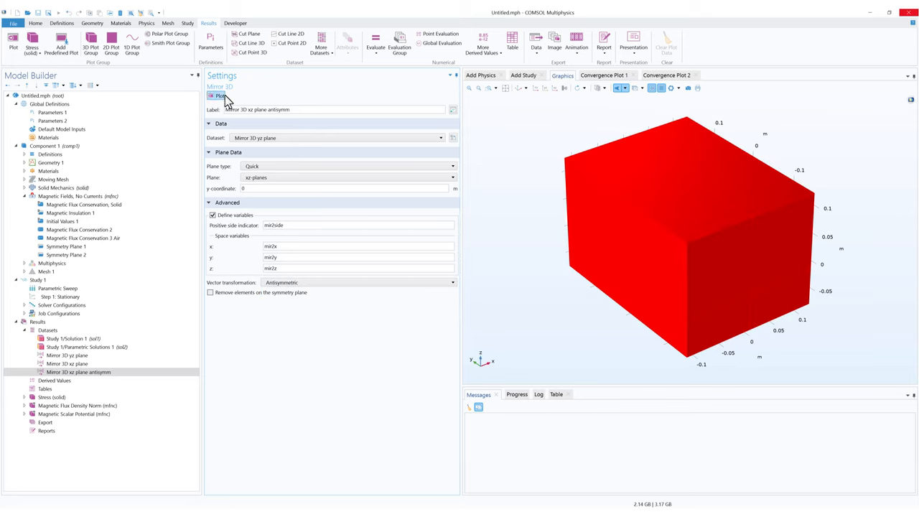
pyautogui.moveTo(689, 285); pyautogui.dragTo(752, 313)
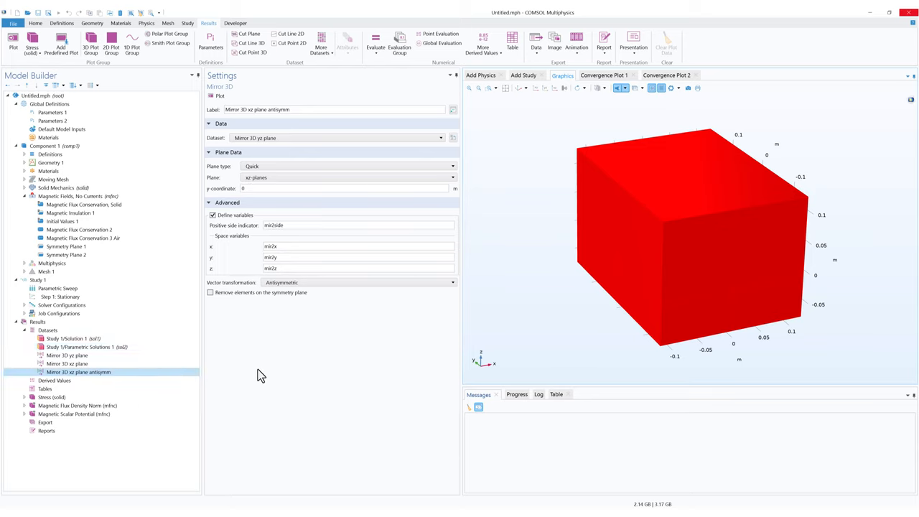
# Set the frame of the Study 1/Parametric Solutions 1 dataset to Material (X, Y, Z).
pyautogui.click(156, 355)
pyautogui.click(112, 347)
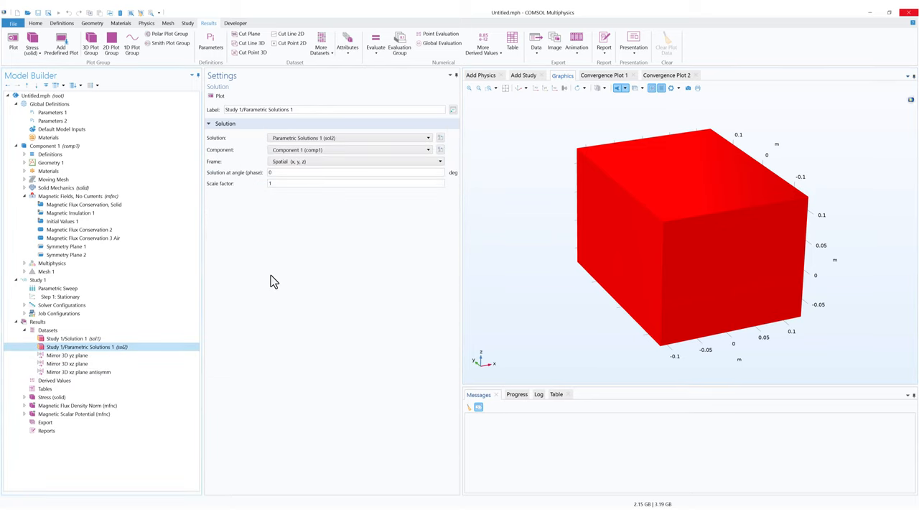
pyautogui.click(293, 162)
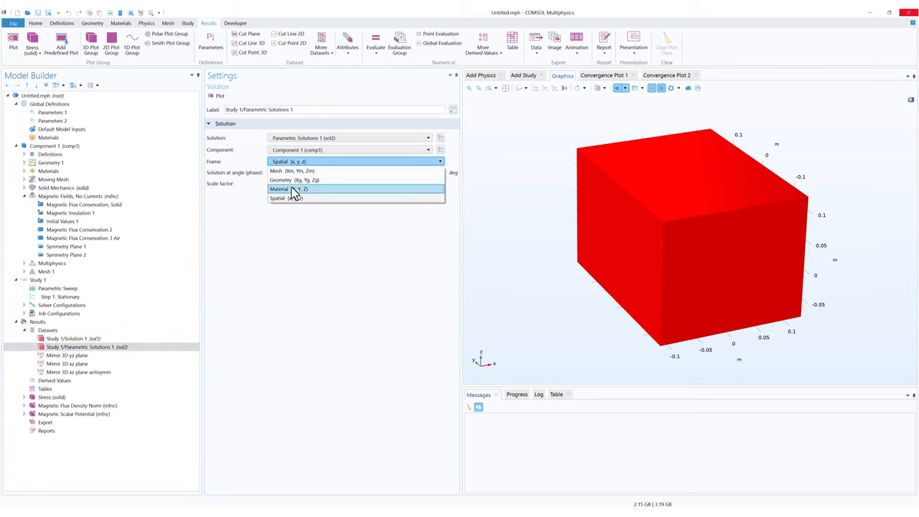
pyautogui.click(294, 190)
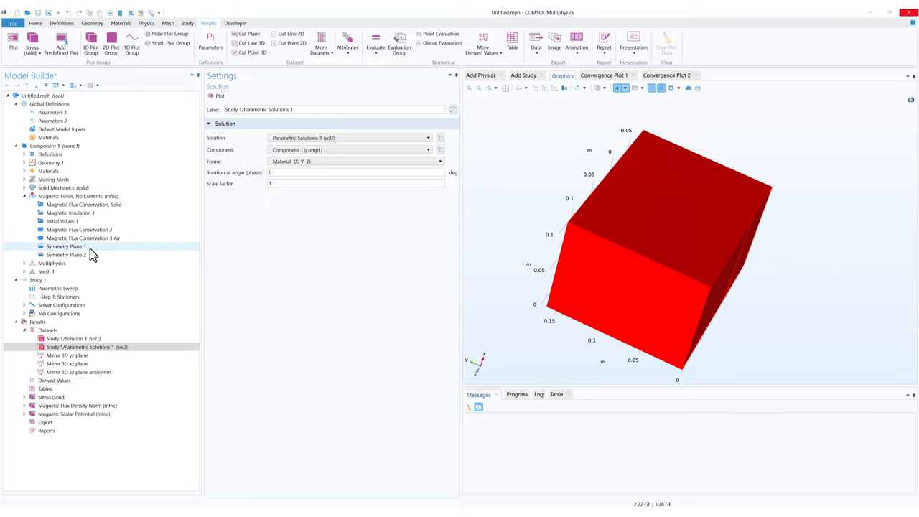
pyautogui.click(23, 330)
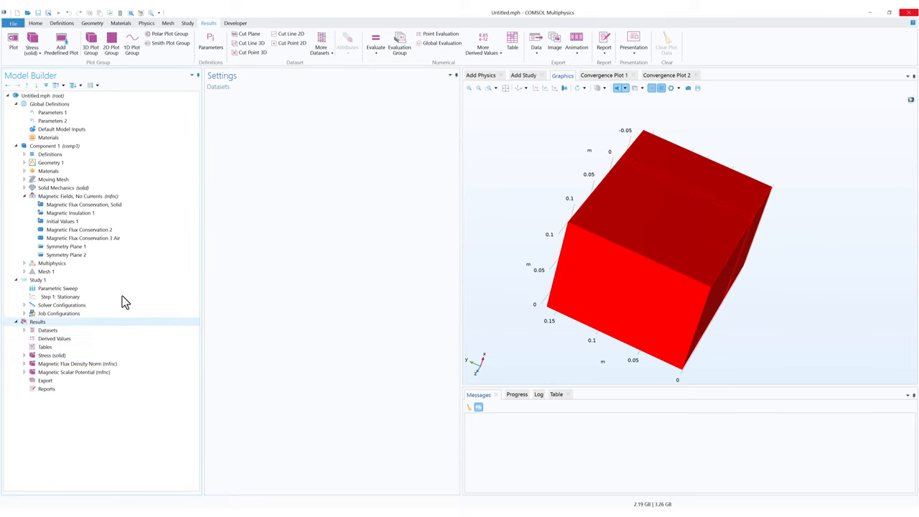
# Set the dataset of the Stress (solid) plot group to Mirror 3D xz plane.
pyautogui.click(60, 355)
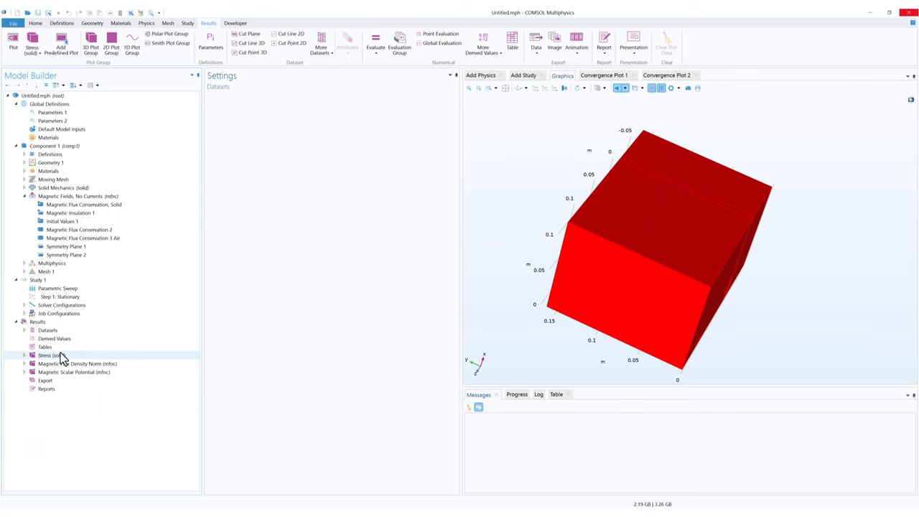
pyautogui.click(25, 356)
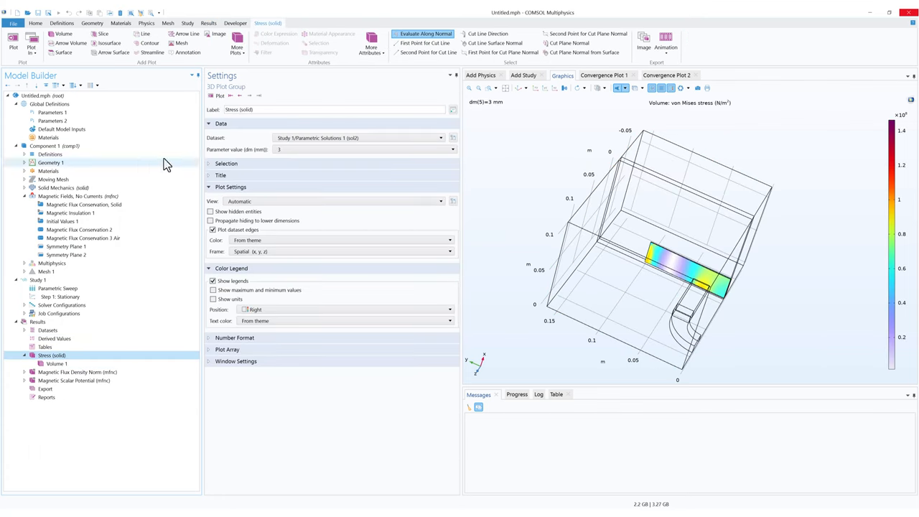
pyautogui.click(300, 140)
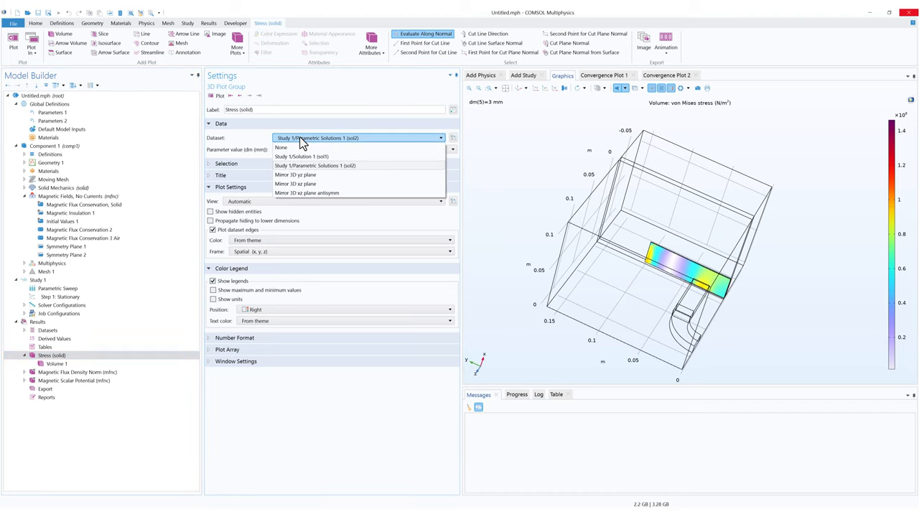
pyautogui.click(310, 184)
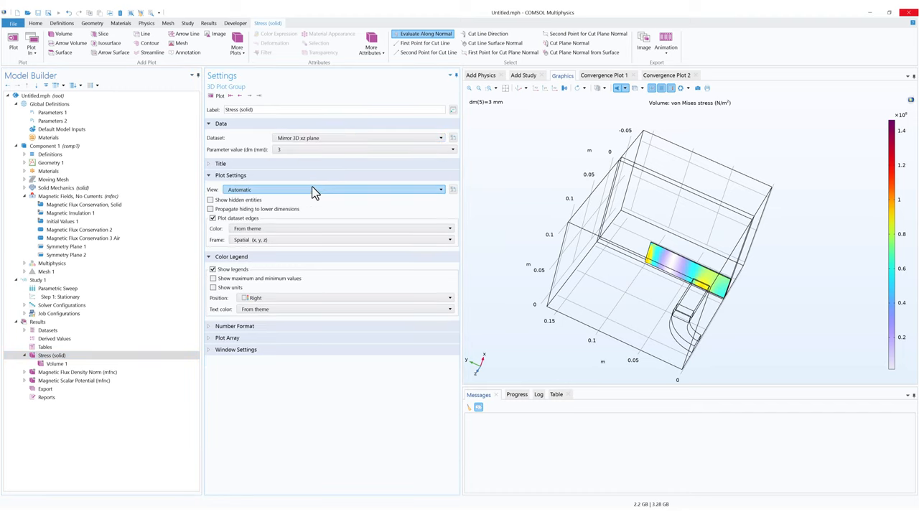
# Set the unit of the stress plot's Volume 1 to MPa and replot it.
pyautogui.click(63, 366)
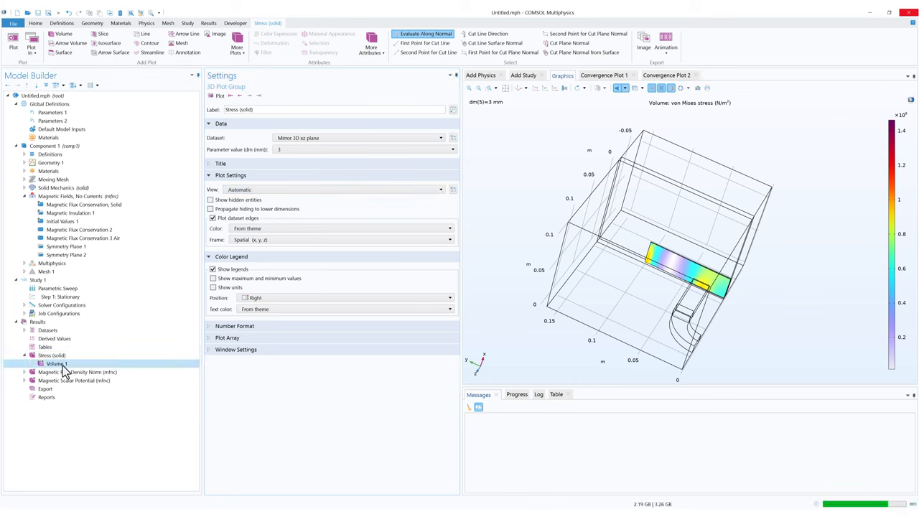
pyautogui.click(453, 196)
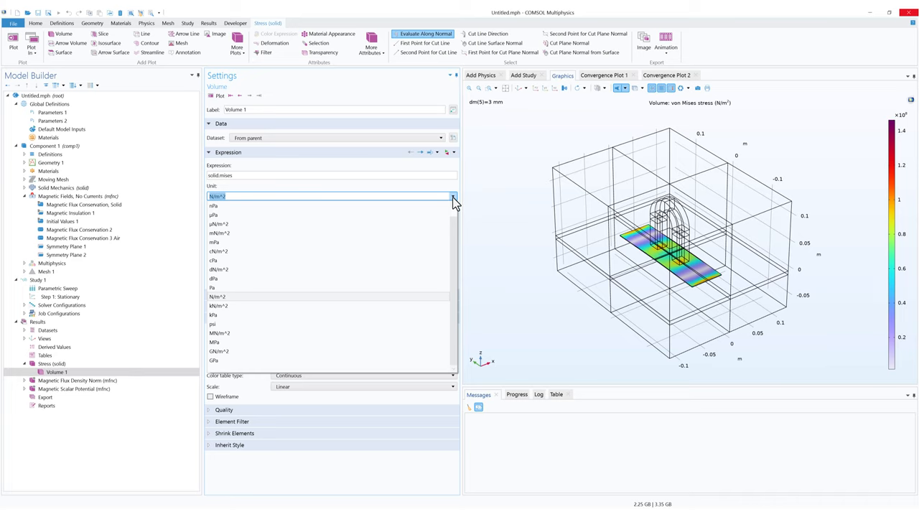
pyautogui.click(222, 344)
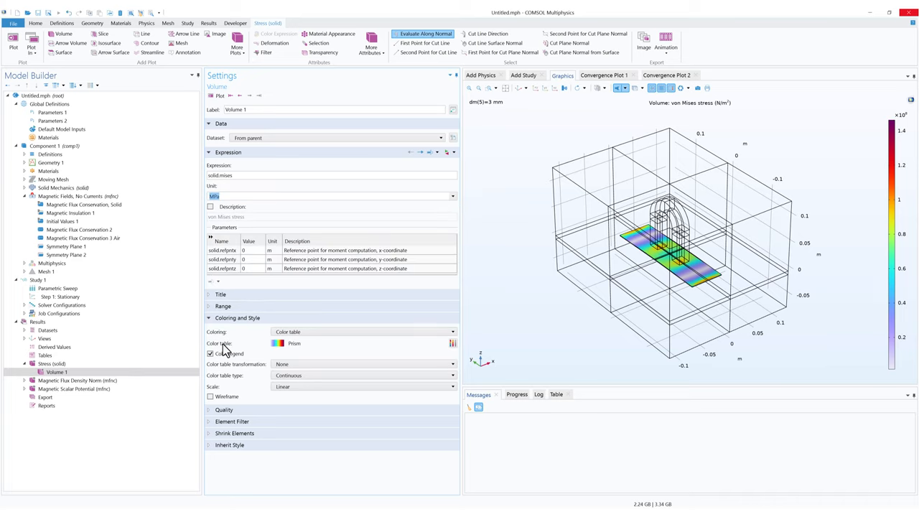
pyautogui.click(218, 97)
# Examine the iron plate below the magnet from the side and add a Deformation to Volume 1 of the stress plot.
pyautogui.moveTo(691, 304); pyautogui.dragTo(740, 293)
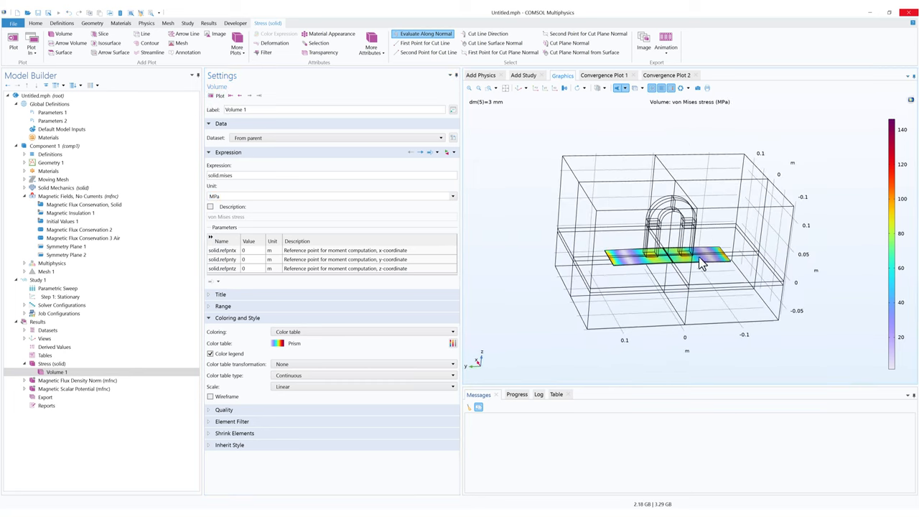
pyautogui.moveTo(691, 275); pyautogui.dragTo(676, 190, button='middle')
pyautogui.moveTo(665, 238); pyautogui.dragTo(654, 225)
pyautogui.moveTo(632, 219); pyautogui.dragTo(626, 240, button='middle')
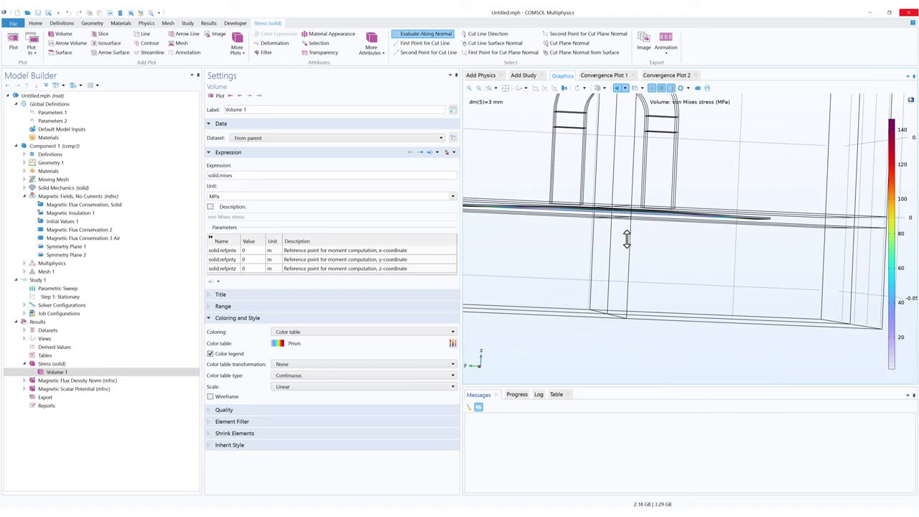
pyautogui.moveTo(624, 215)
pyautogui.mouseDown()
pyautogui.moveTo(622, 123)
pyautogui.moveTo(626, 205)
pyautogui.mouseUp()
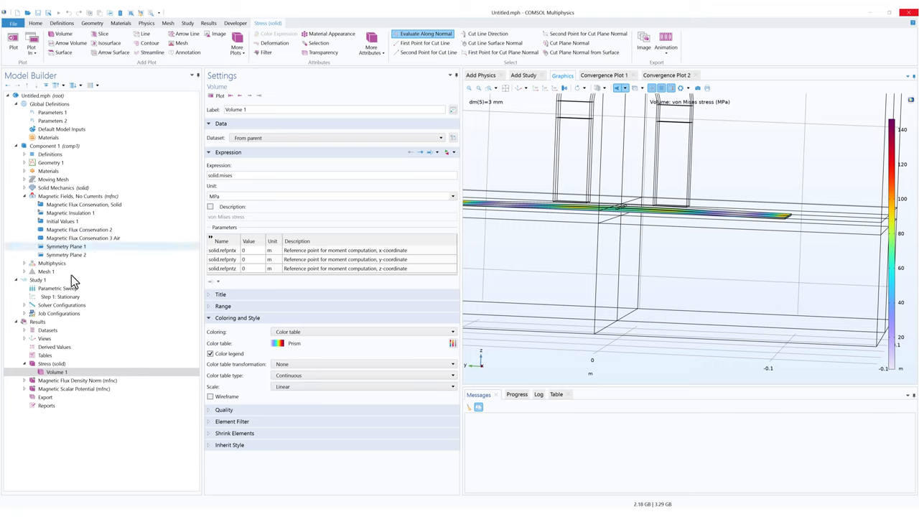
pyautogui.rightClick(55, 373)
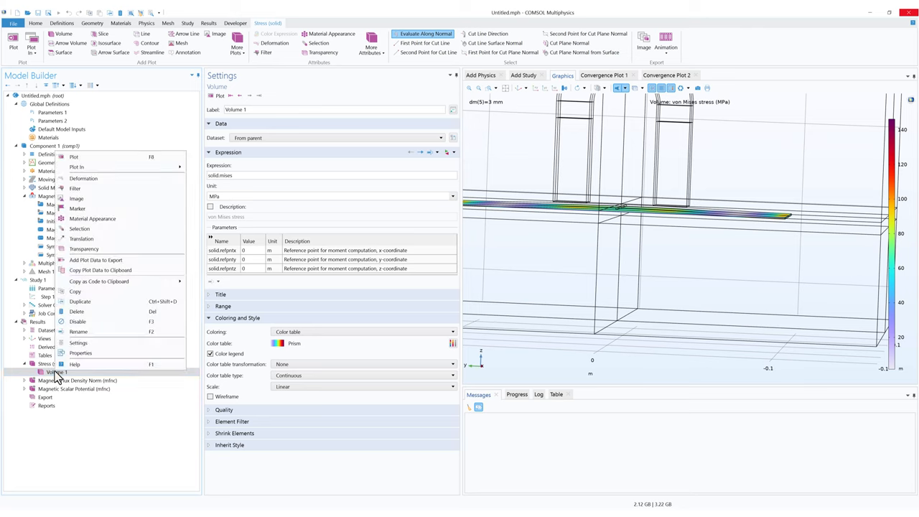
pyautogui.click(97, 183)
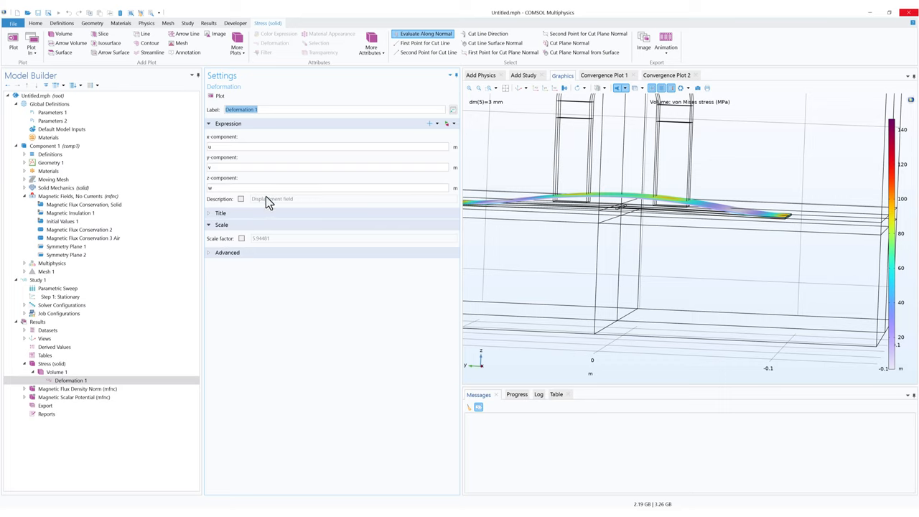
# Set the deformation's scale factor manually to 1.3, replot the stress and inspect the bent plate beneath the magnet.
pyautogui.click(241, 238)
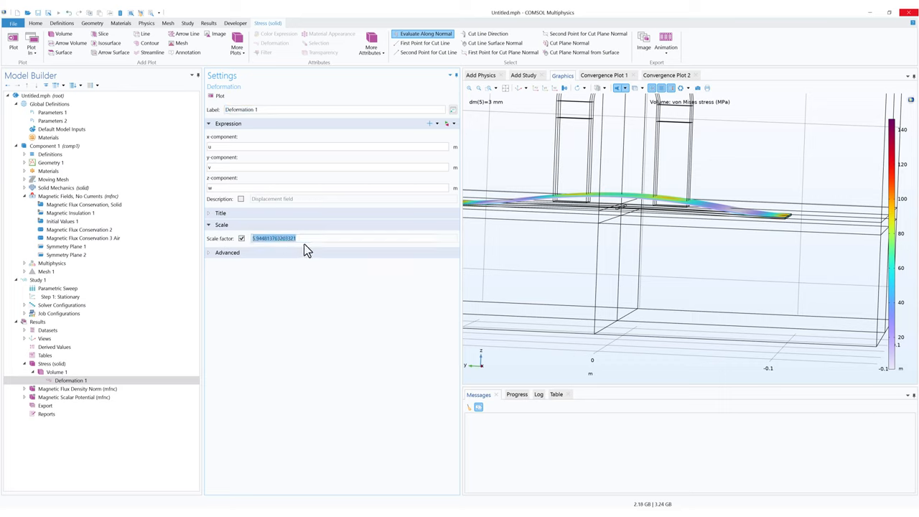
pyautogui.write('2')
pyautogui.moveTo(257, 239); pyautogui.dragTo(207, 237)
pyautogui.write('1.3')
pyautogui.click(215, 96)
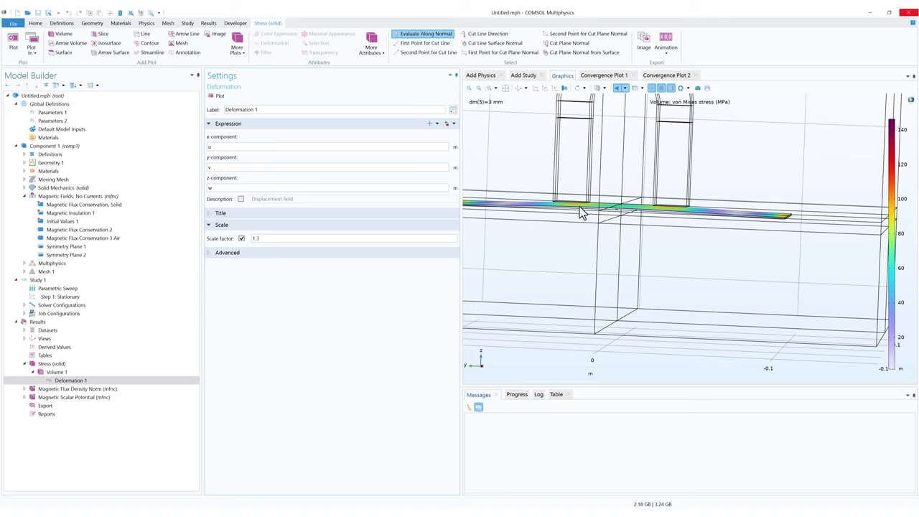
pyautogui.moveTo(580, 209); pyautogui.dragTo(602, 106, button='middle')
pyautogui.moveTo(663, 194); pyautogui.dragTo(676, 191)
pyautogui.moveTo(676, 193); pyautogui.dragTo(690, 254, button='middle')
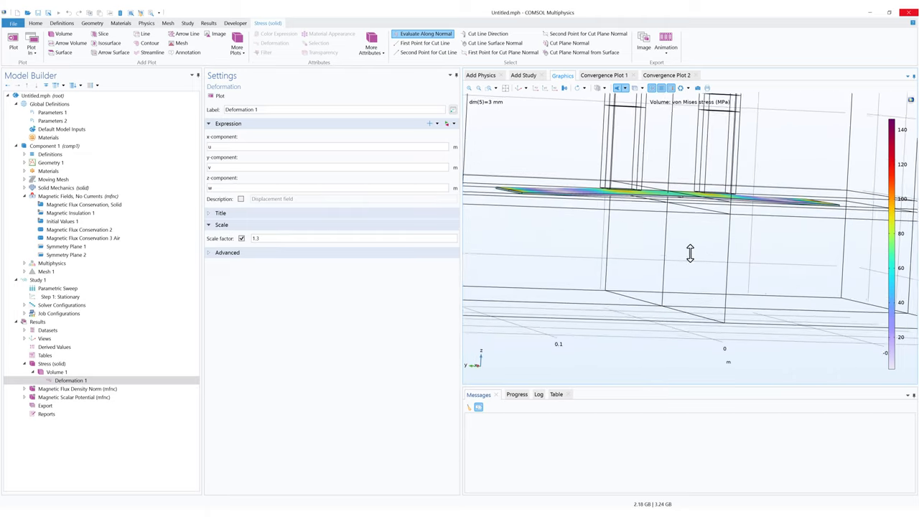
# Set the dataset of the Magnetic Flux Density Norm (mfnc) plot group to Mirror 3D xz plane antisymm and replot it.
pyautogui.moveTo(692, 240)
pyautogui.mouseDown()
pyautogui.moveTo(696, 230)
pyautogui.moveTo(695, 239)
pyautogui.mouseUp()
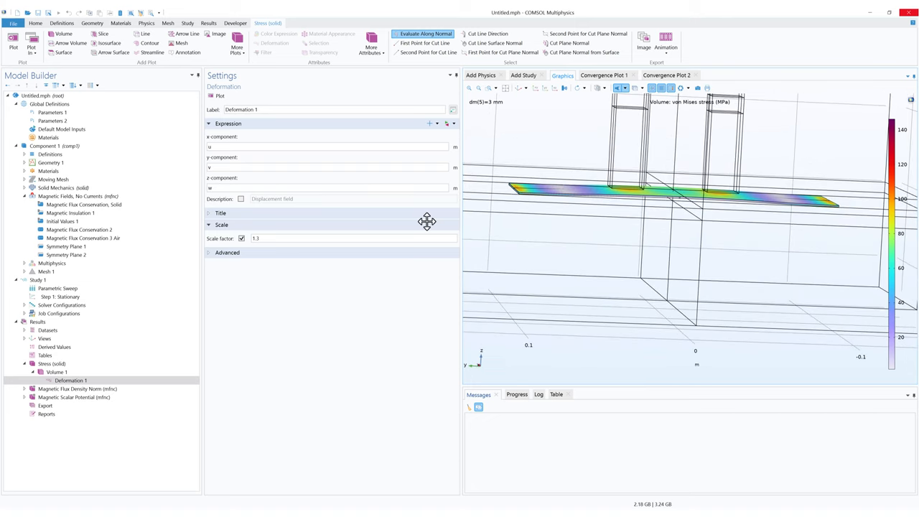
pyautogui.click(108, 389)
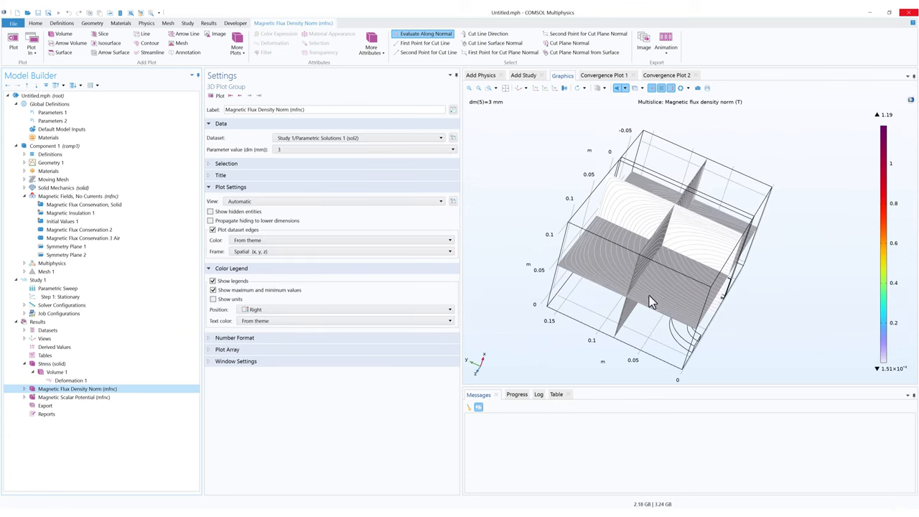
pyautogui.moveTo(650, 302); pyautogui.dragTo(580, 117)
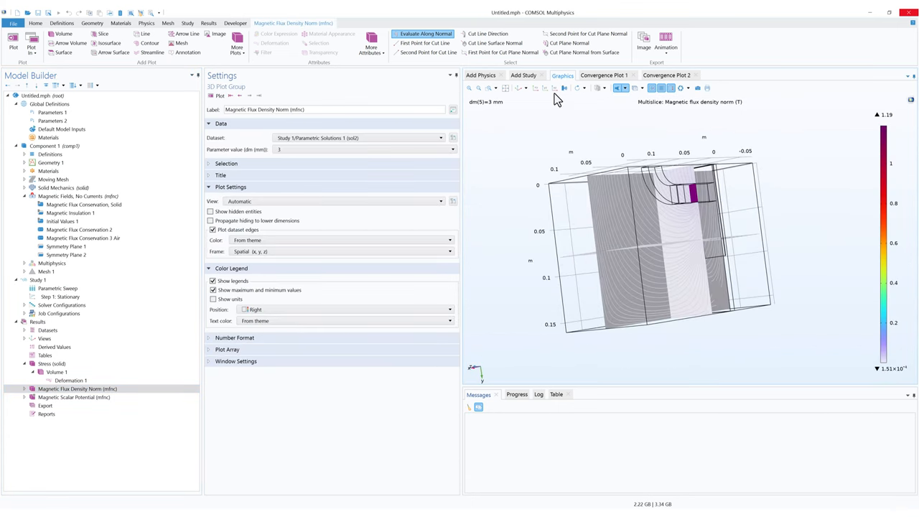
pyautogui.click(517, 88)
pyautogui.moveTo(662, 264); pyautogui.dragTo(665, 254)
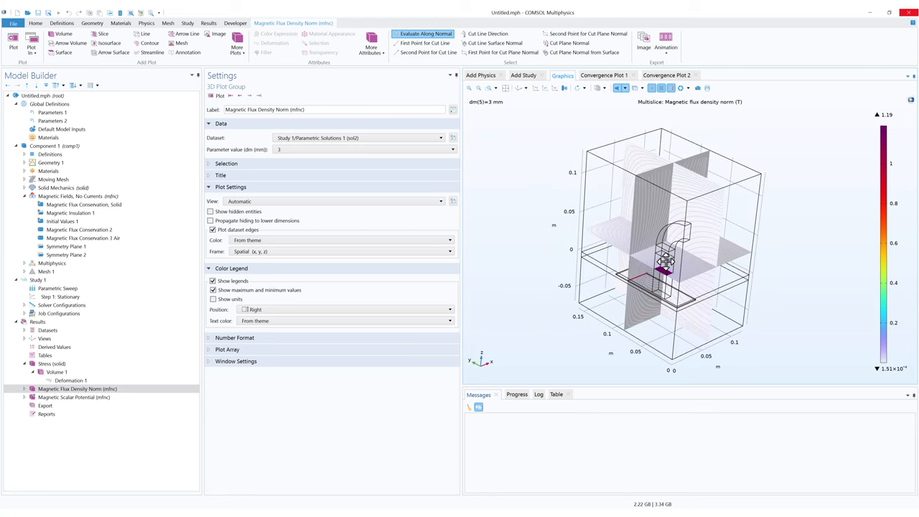
pyautogui.click(314, 139)
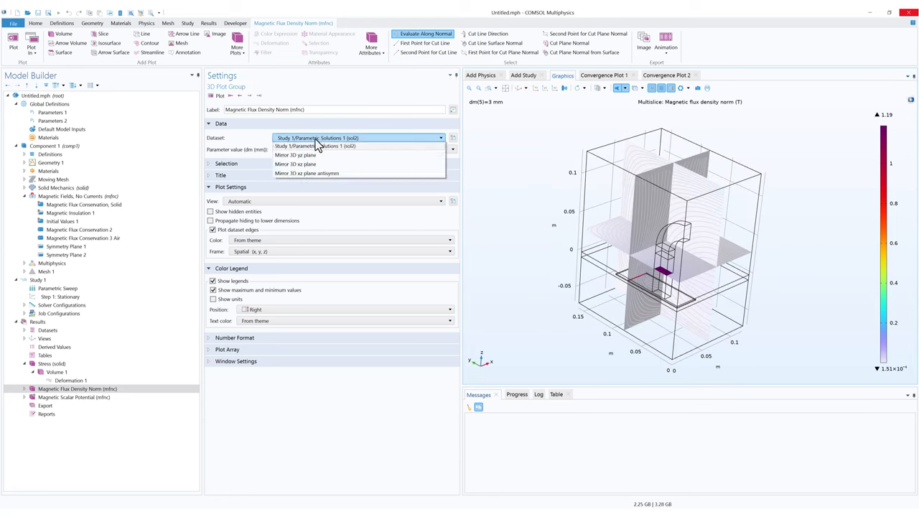
pyautogui.click(310, 194)
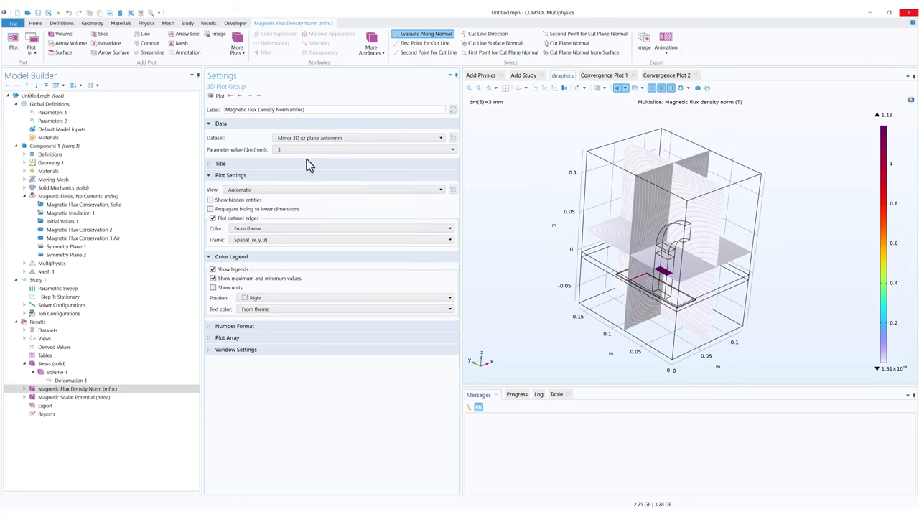
pyautogui.click(215, 96)
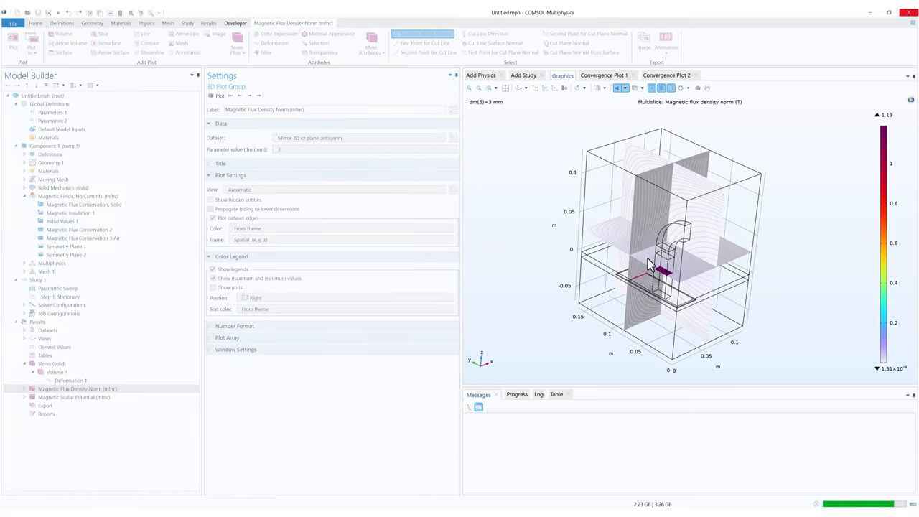
pyautogui.moveTo(700, 270)
pyautogui.mouseDown()
pyautogui.moveTo(699, 261)
pyautogui.moveTo(700, 280)
pyautogui.moveTo(701, 252)
pyautogui.moveTo(678, 270)
pyautogui.moveTo(669, 264)
pyautogui.moveTo(705, 266)
pyautogui.moveTo(688, 264)
pyautogui.mouseUp()
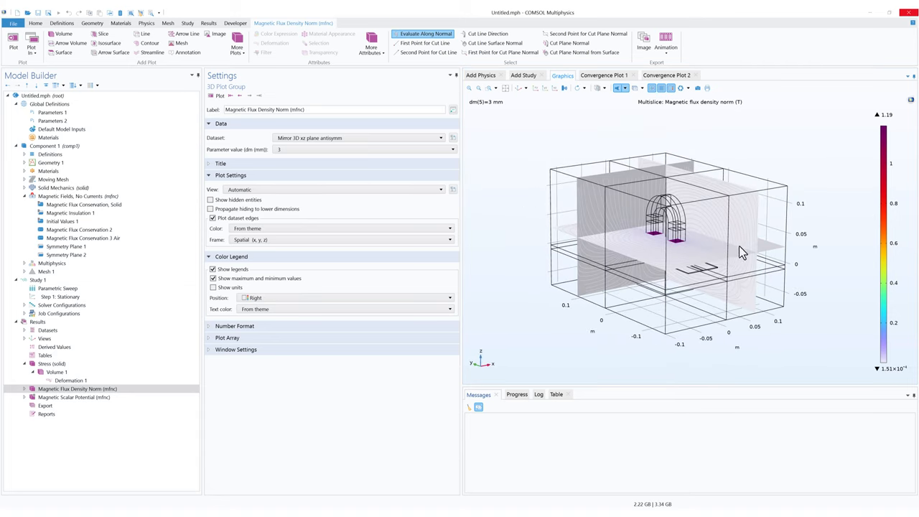
pyautogui.moveTo(738, 246); pyautogui.dragTo(731, 280)
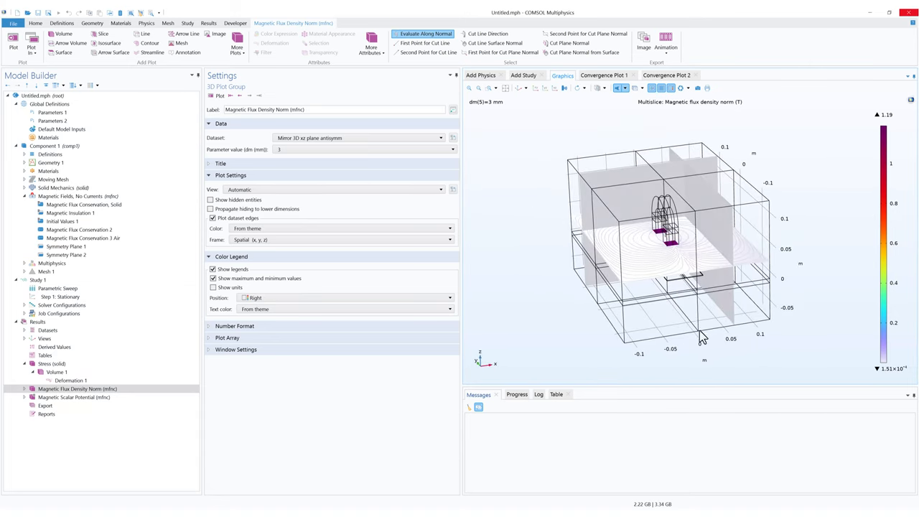
# Set the x-planes coordinate of Multislice 1 in the magnetic flux density plot to 0 and replot it.
pyautogui.click(24, 388)
pyautogui.click(69, 397)
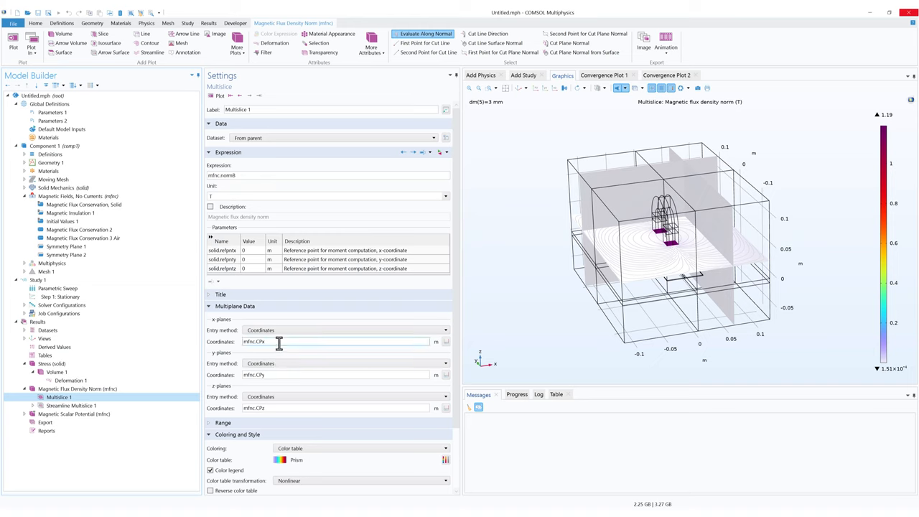
pyautogui.moveTo(287, 341); pyautogui.dragTo(226, 345)
pyautogui.write('0')
pyautogui.click(219, 96)
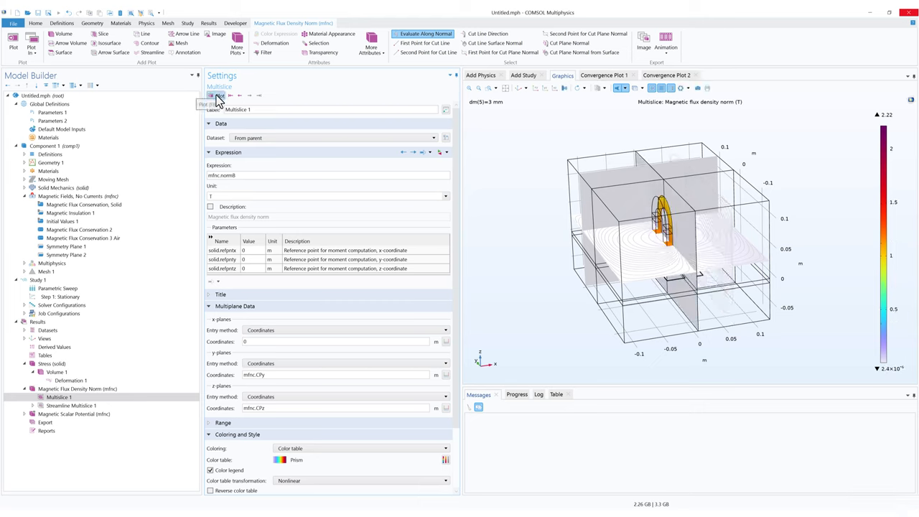
pyautogui.moveTo(619, 234)
pyautogui.mouseDown()
pyautogui.moveTo(639, 229)
pyautogui.moveTo(628, 230)
pyautogui.mouseUp()
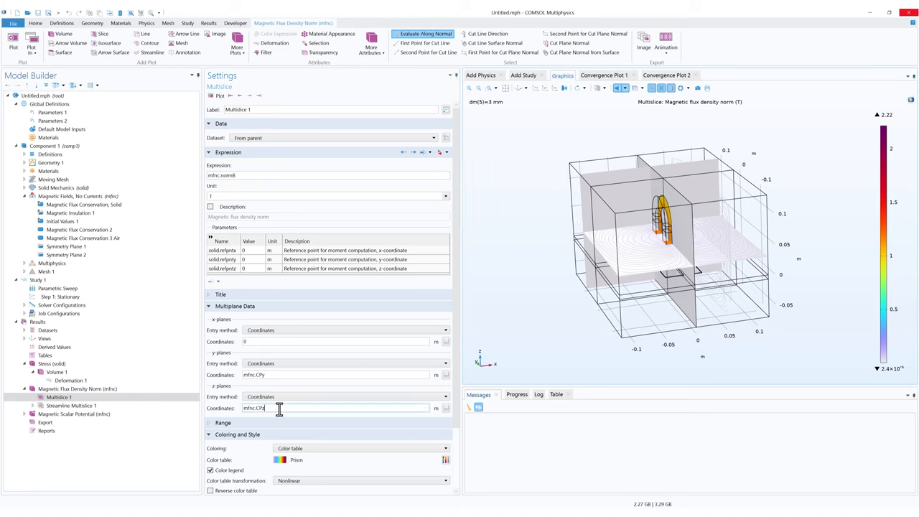
pyautogui.moveTo(561, 297); pyautogui.dragTo(512, 305)
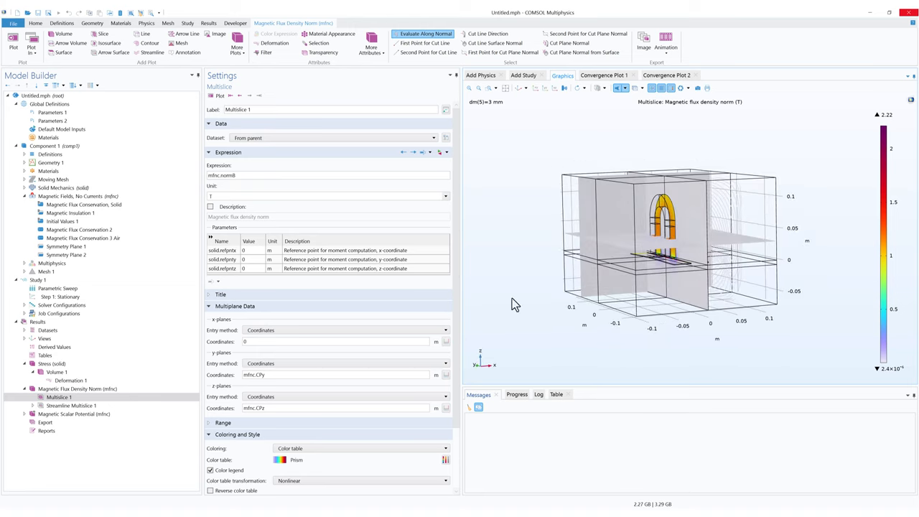
# Set the z-planes coordinate of Multislice 1 to -dm, replot and inspect the slice through the iron plate.
pyautogui.doubleClick(252, 409)
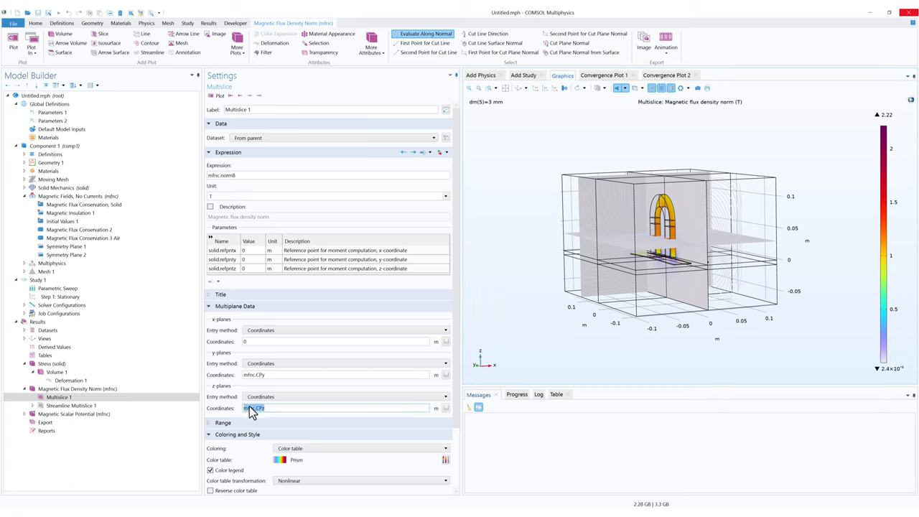
pyautogui.write('-dm')
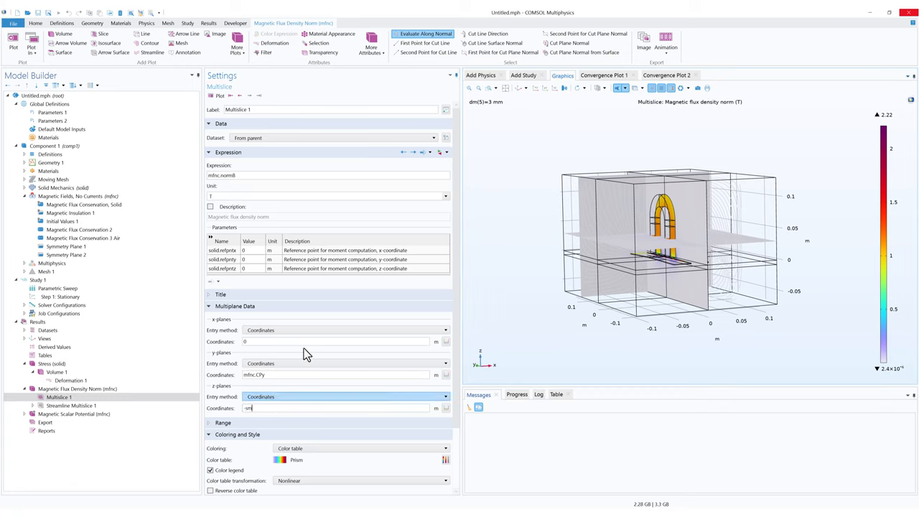
pyautogui.write('0m')
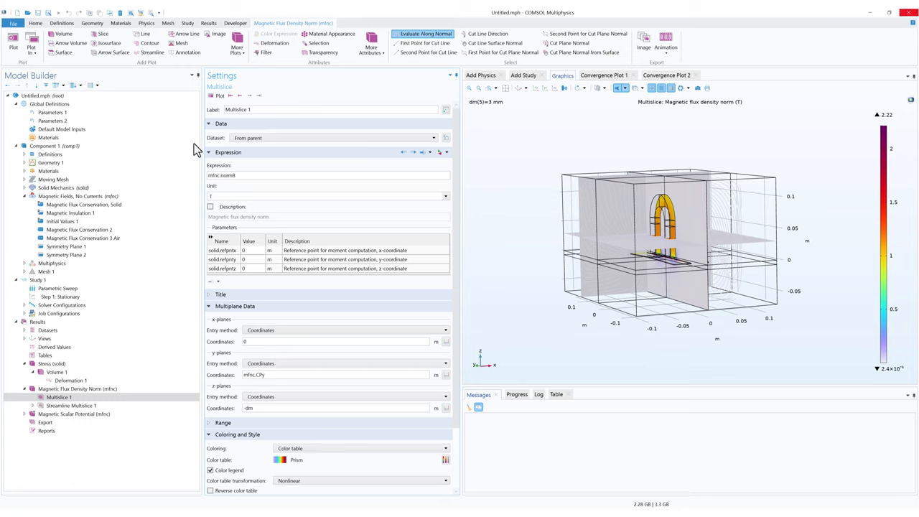
pyautogui.click(214, 96)
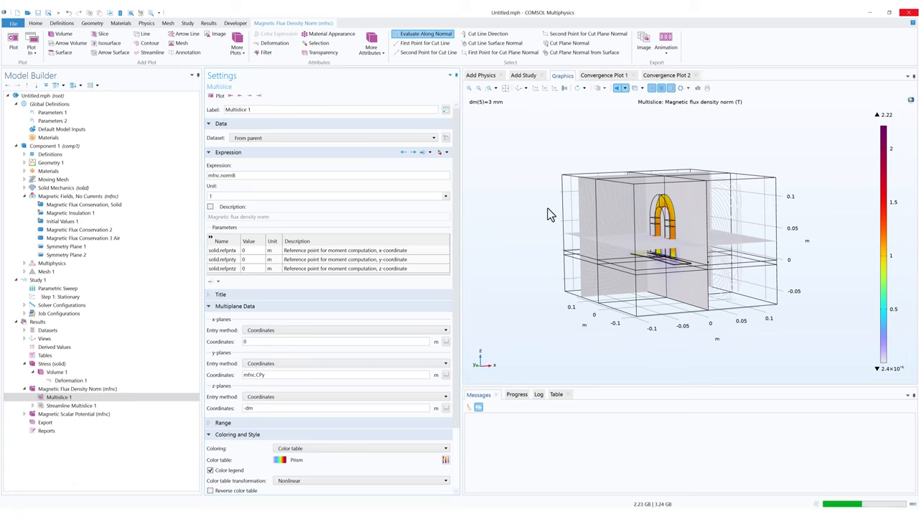
pyautogui.moveTo(575, 215); pyautogui.dragTo(671, 252)
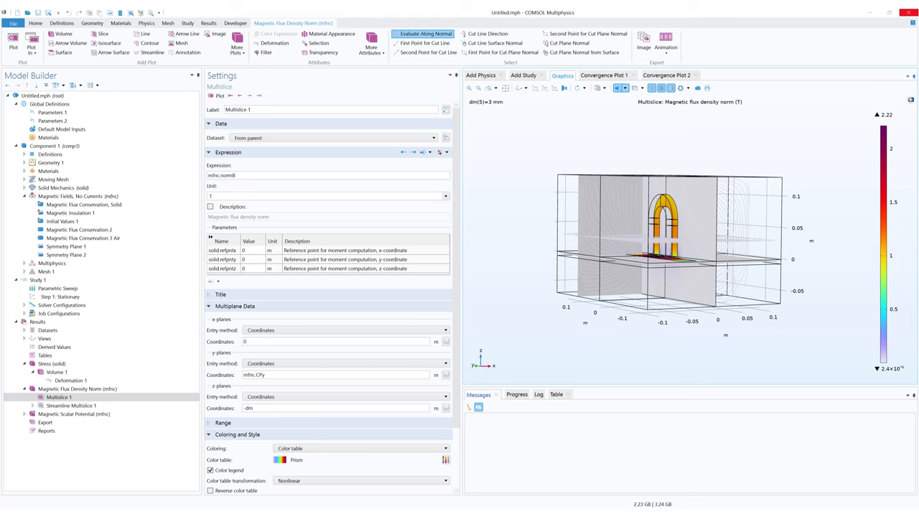
# Try a y-planes coordinate of 0 for Multislice 1 and replot the flux density.
pyautogui.moveTo(284, 375); pyautogui.dragTo(213, 388)
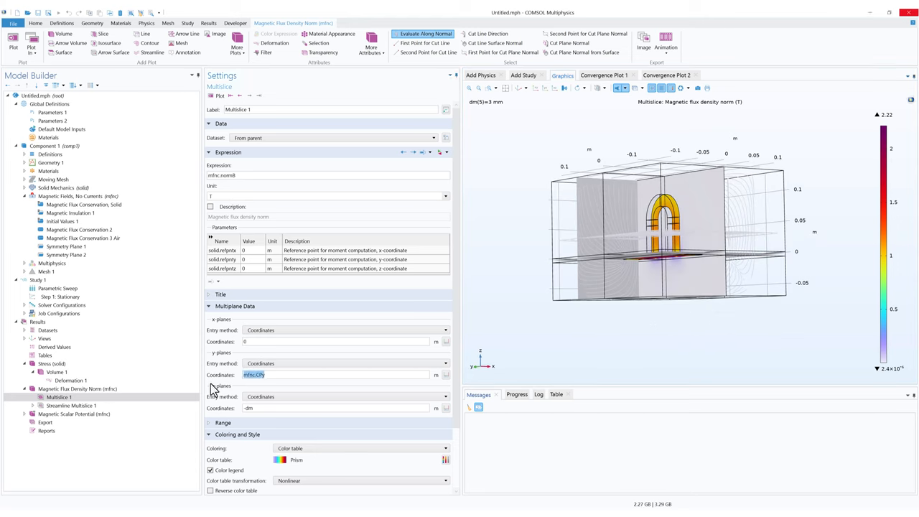
pyautogui.write('0')
pyautogui.click(214, 96)
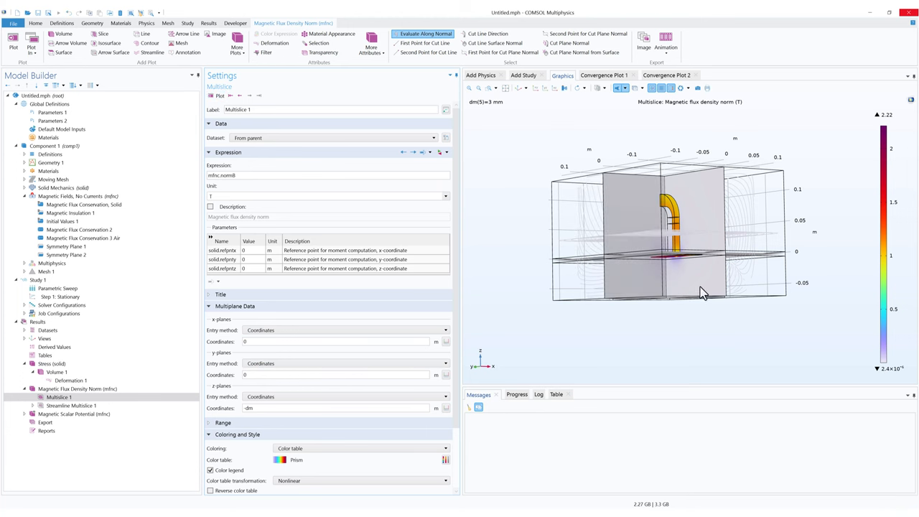
pyautogui.moveTo(695, 234)
pyautogui.mouseDown()
pyautogui.moveTo(688, 277)
pyautogui.moveTo(690, 248)
pyautogui.moveTo(716, 240)
pyautogui.moveTo(700, 242)
pyautogui.moveTo(708, 251)
pyautogui.moveTo(702, 236)
pyautogui.moveTo(689, 248)
pyautogui.mouseUp()
# Clear the y-planes coordinate of Multislice 1 and replot the flux density without a y slice.
pyautogui.click(275, 375)
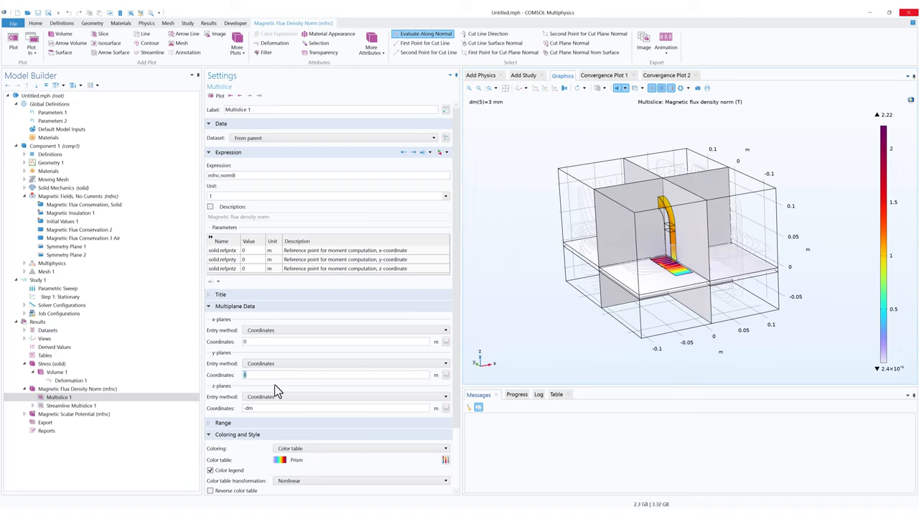
pyautogui.press('BackSpace')
pyautogui.click(216, 96)
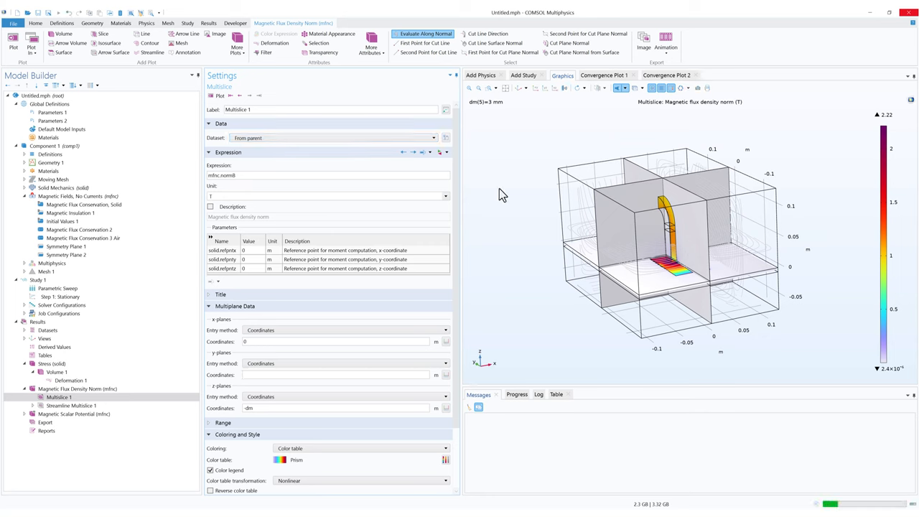
pyautogui.moveTo(669, 284); pyautogui.dragTo(618, 287)
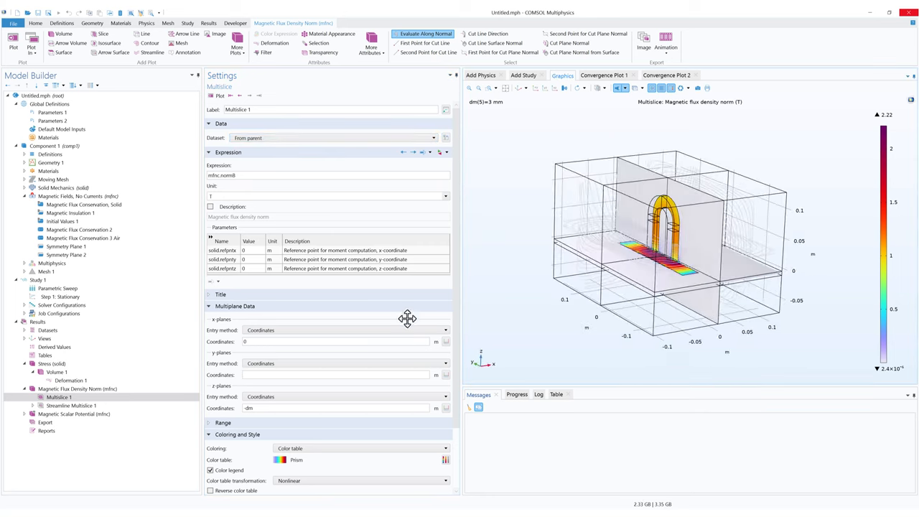
# Collapse the plot groups in the results tree and duplicate the Stress (solid) plot group.
pyautogui.click(25, 363)
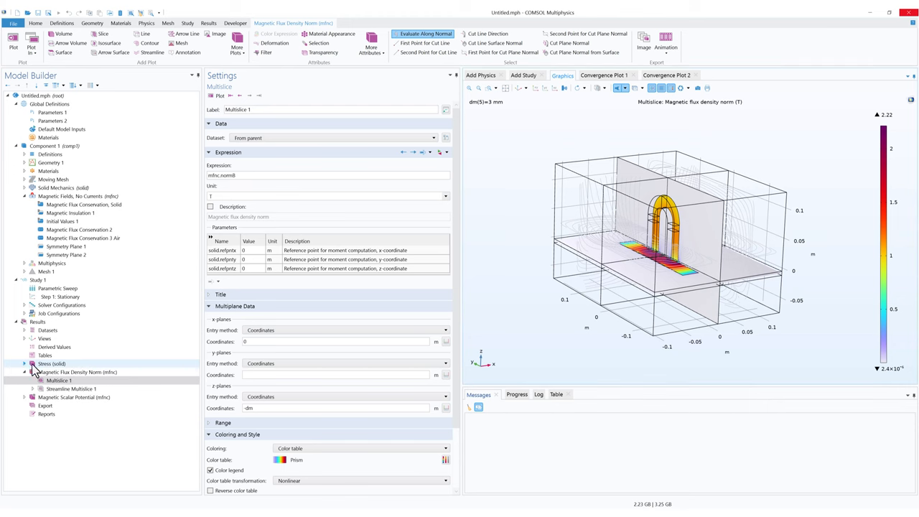
pyautogui.click(46, 364)
pyautogui.click(25, 372)
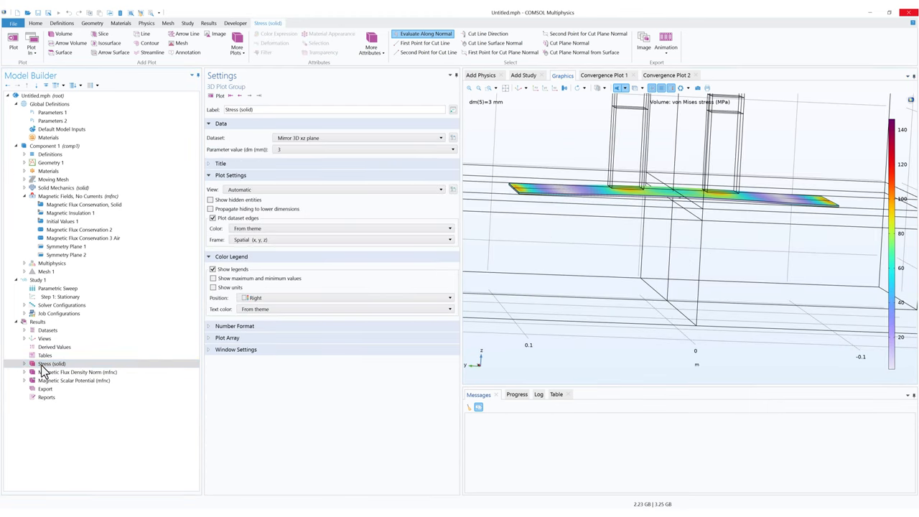
pyautogui.rightClick(41, 365)
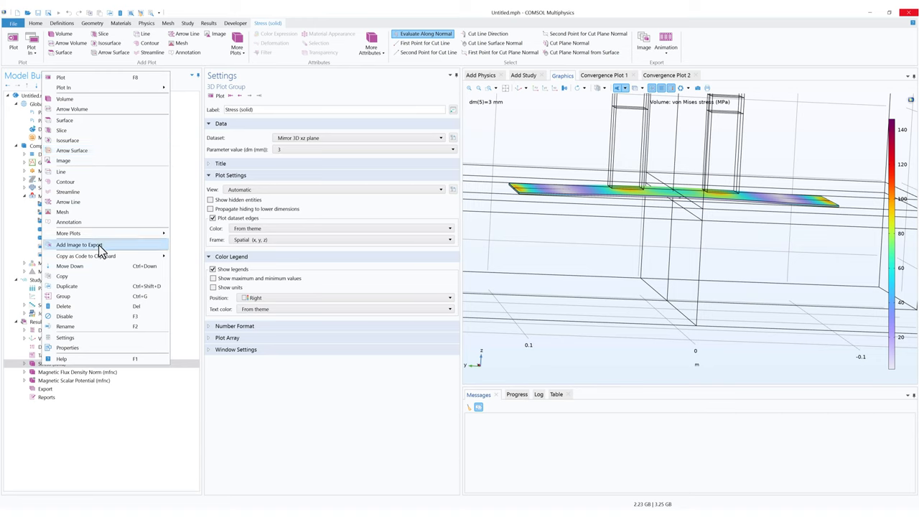
pyautogui.click(86, 287)
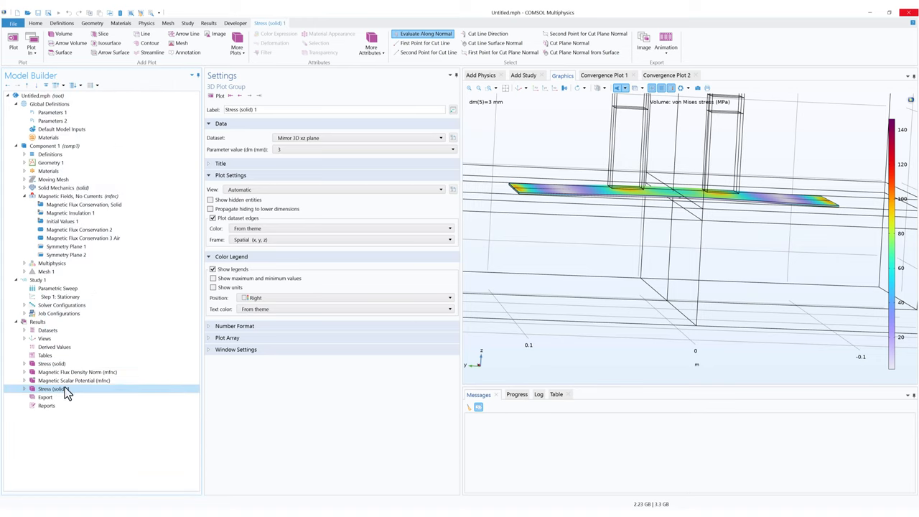
# Label the duplicated stress plot group "displacement (solid)".
pyautogui.moveTo(262, 110); pyautogui.dragTo(219, 109)
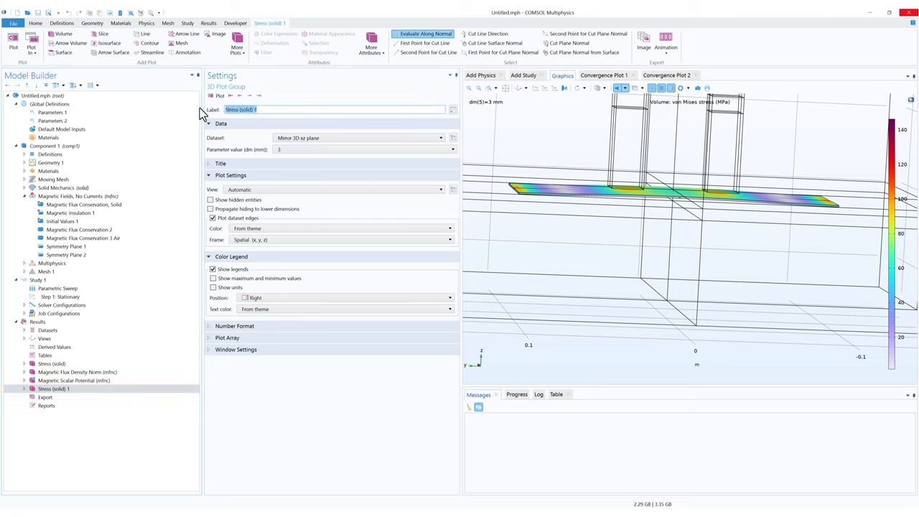
pyautogui.write('d')
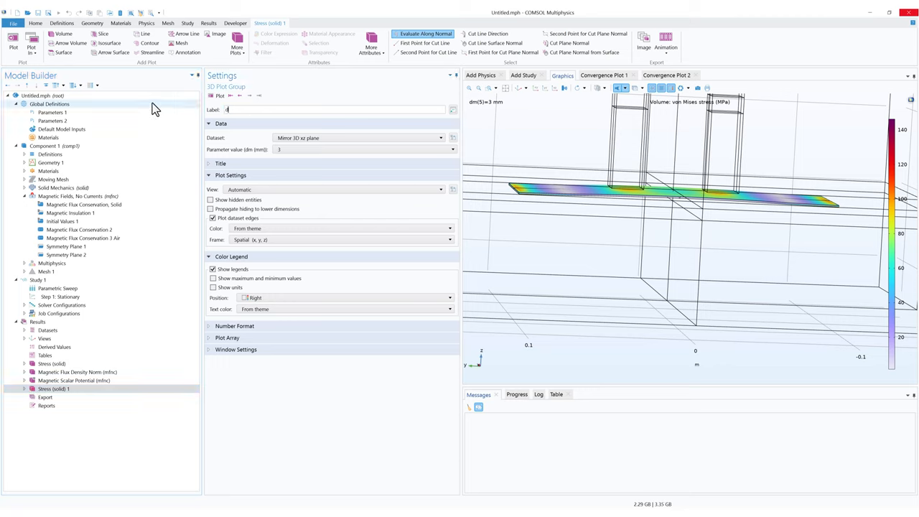
pyautogui.write('isplacement (solid)')
pyautogui.click(30, 390)
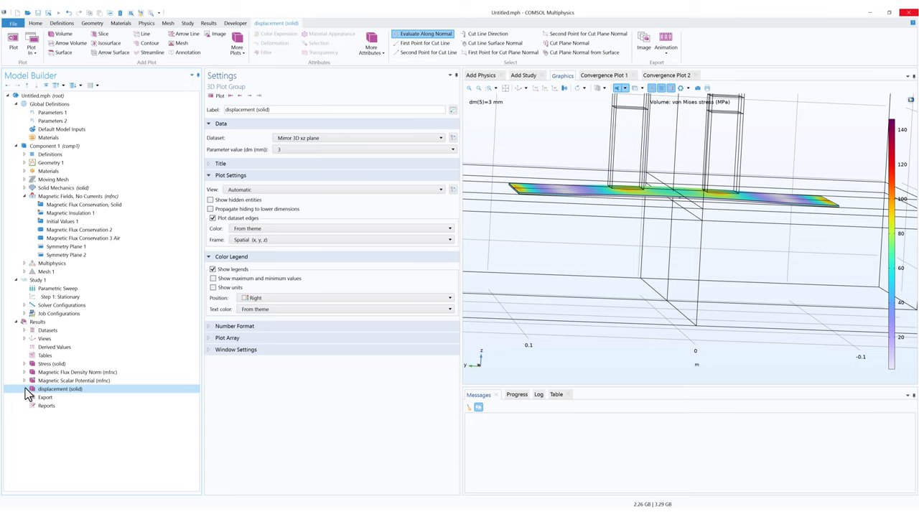
# Replace the expression of Volume 1 in the displacement (solid) plot group with the displacement magnitude, solid.disp.
pyautogui.click(25, 388)
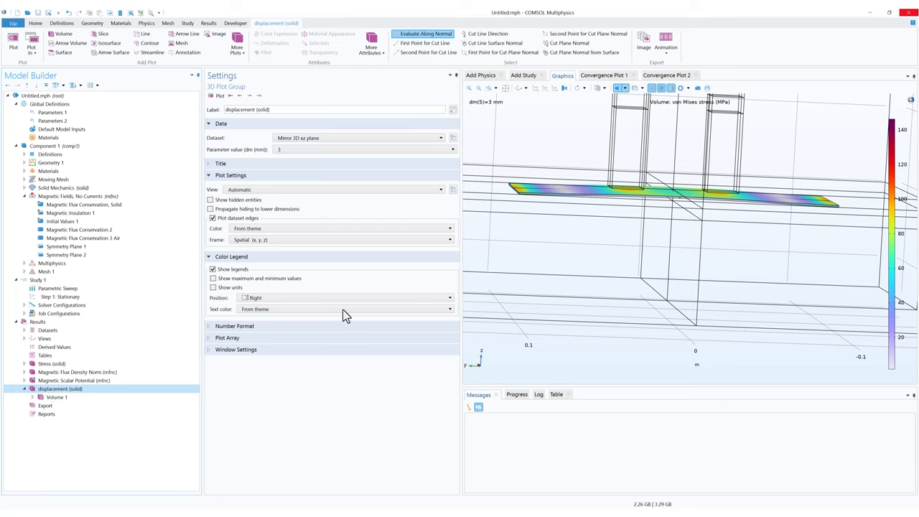
pyautogui.click(56, 399)
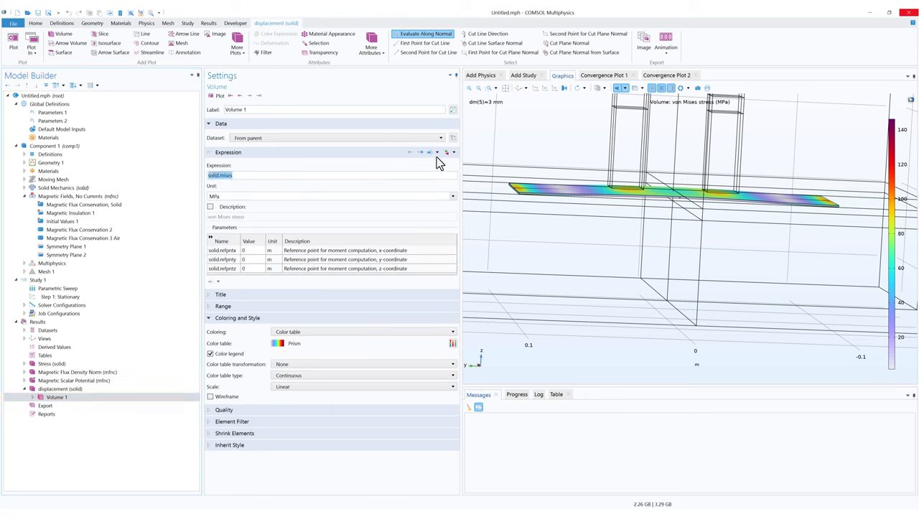
pyautogui.click(433, 153)
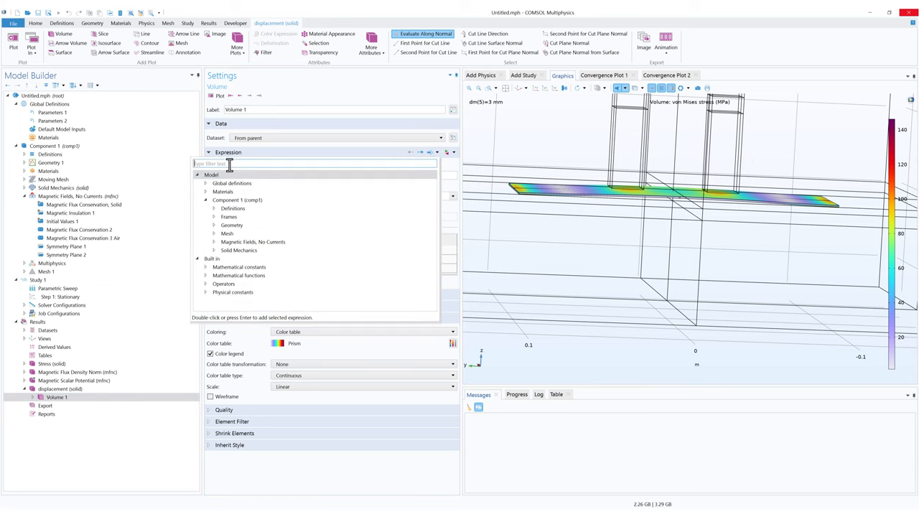
pyautogui.write('solid')
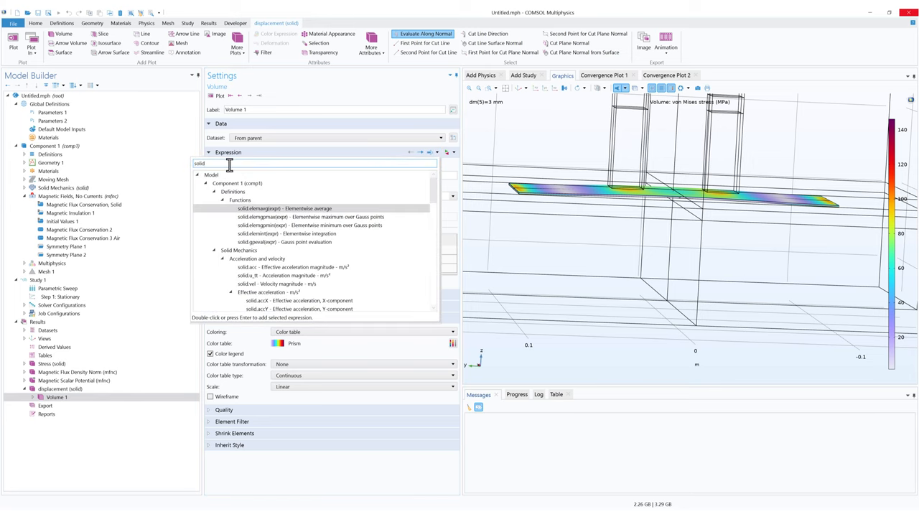
pyautogui.write('.di')
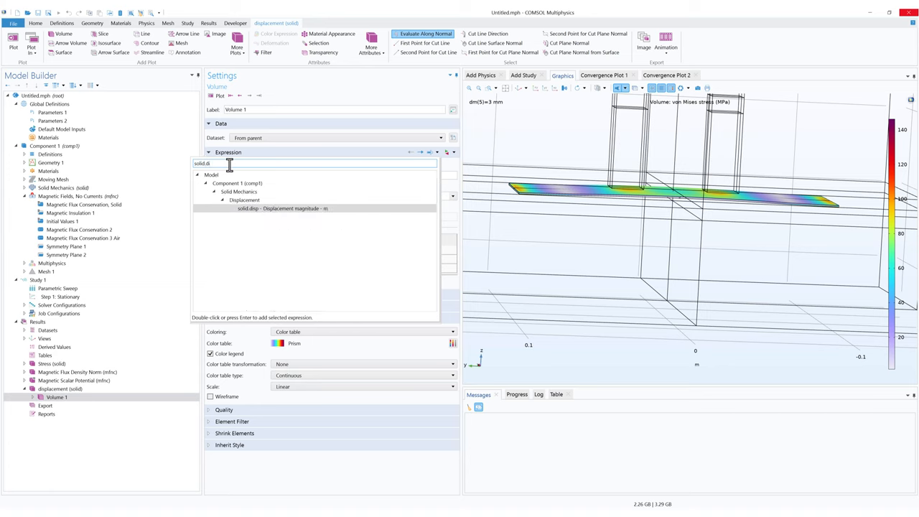
pyautogui.doubleClick(290, 214)
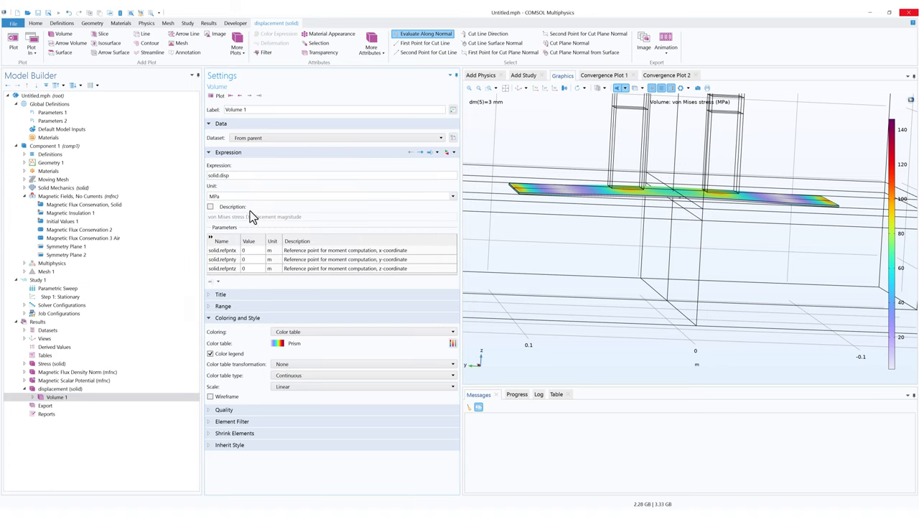
# Set the unit of Volume 1's displacement expression to mm and replot the plate's displacement.
pyautogui.click(452, 197)
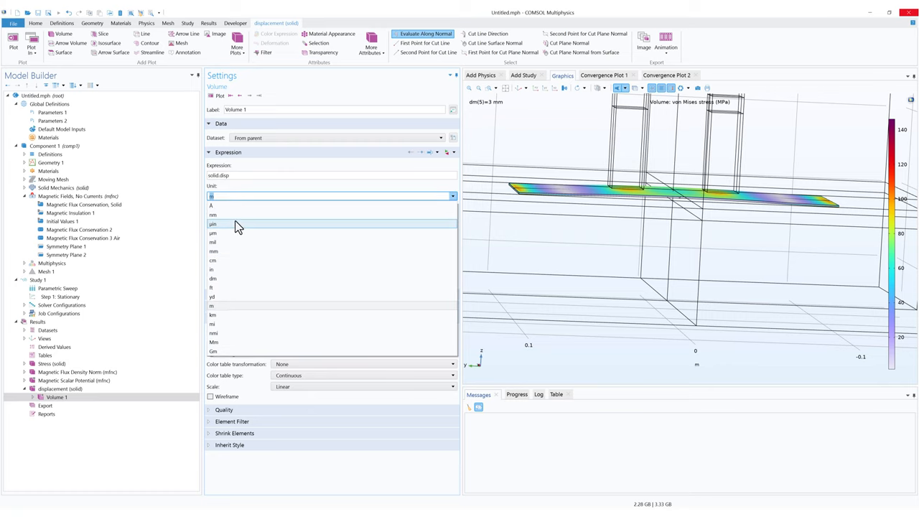
pyautogui.click(225, 245)
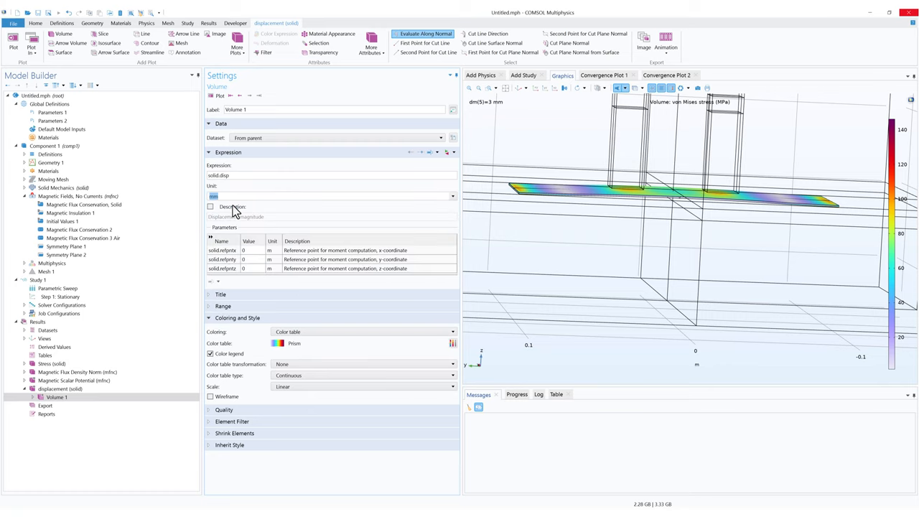
pyautogui.click(216, 96)
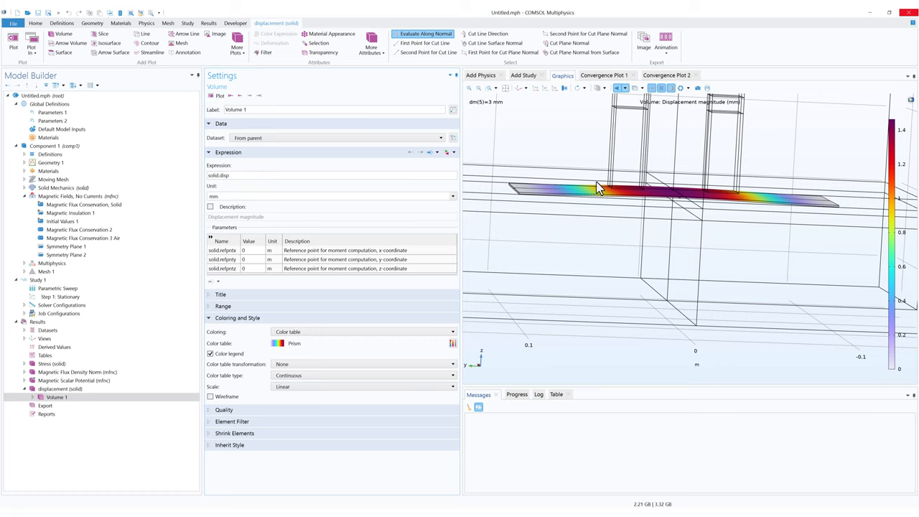
pyautogui.moveTo(639, 193)
pyautogui.mouseDown()
pyautogui.moveTo(636, 203)
pyautogui.moveTo(625, 183)
pyautogui.moveTo(633, 197)
pyautogui.moveTo(639, 188)
pyautogui.mouseUp()
pyautogui.moveTo(692, 195); pyautogui.dragTo(693, 283)
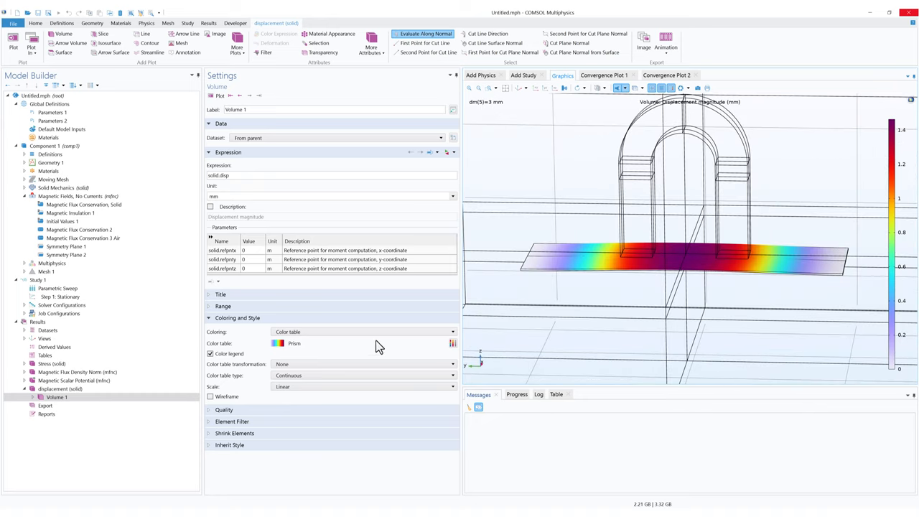
# Change the color table of the displacement volume plot to HeatCamera.
pyautogui.click(450, 345)
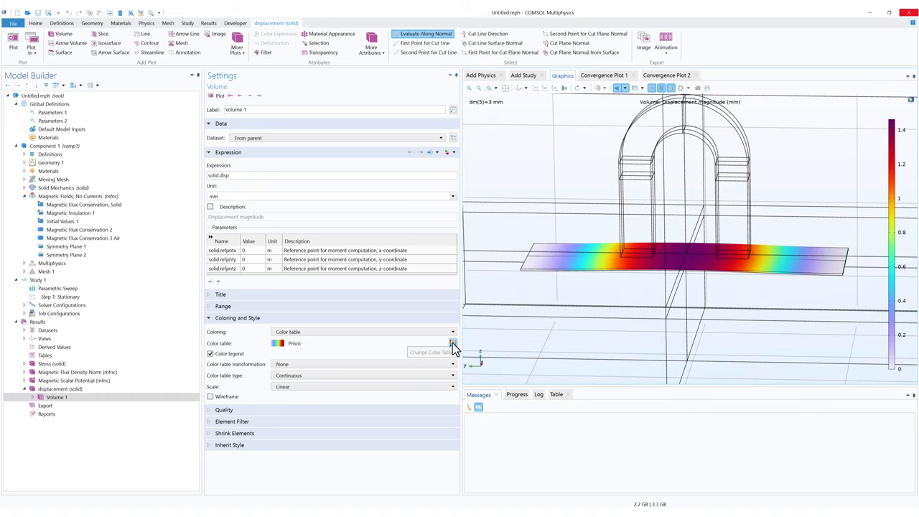
pyautogui.click(457, 232)
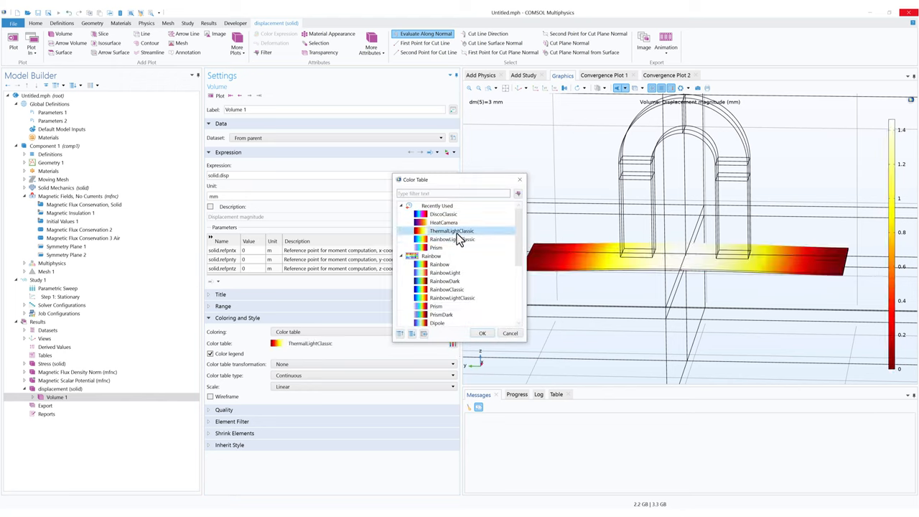
pyautogui.click(439, 223)
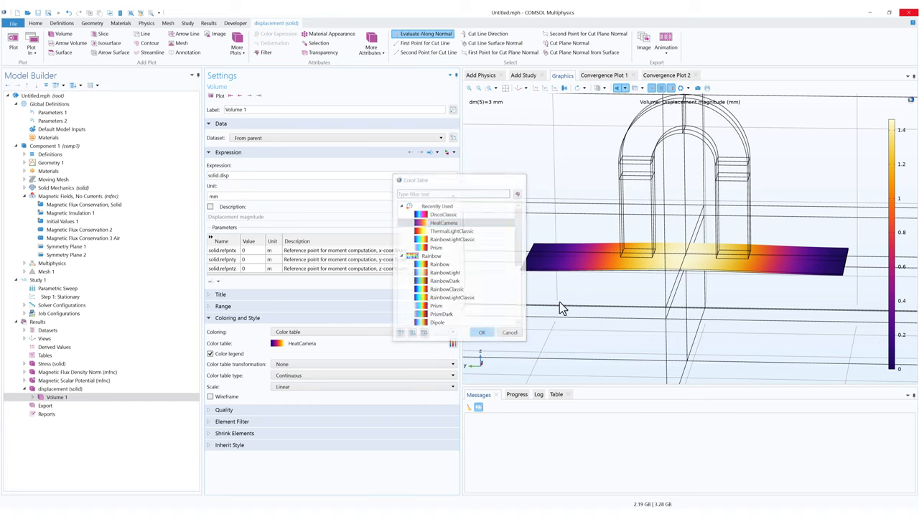
pyautogui.click(481, 333)
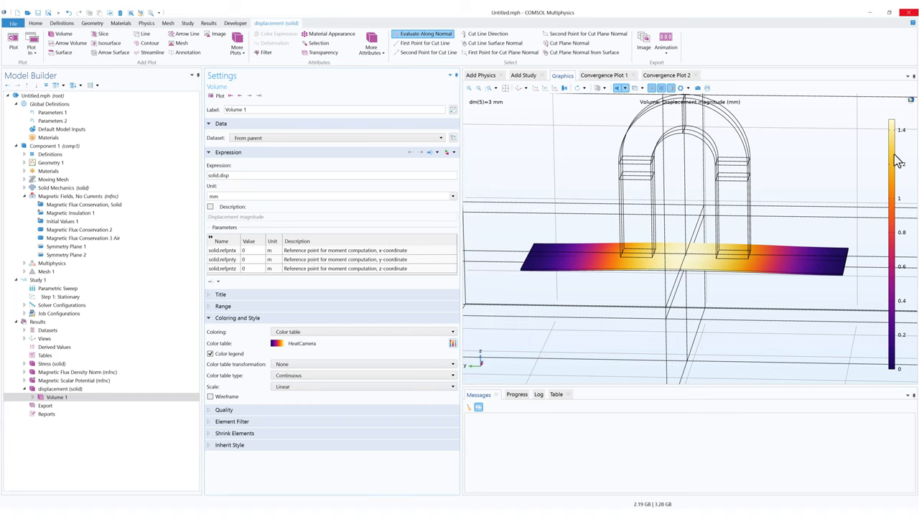
pyautogui.moveTo(683, 274)
pyautogui.mouseDown()
pyautogui.moveTo(687, 260)
pyautogui.moveTo(680, 266)
pyautogui.mouseUp()
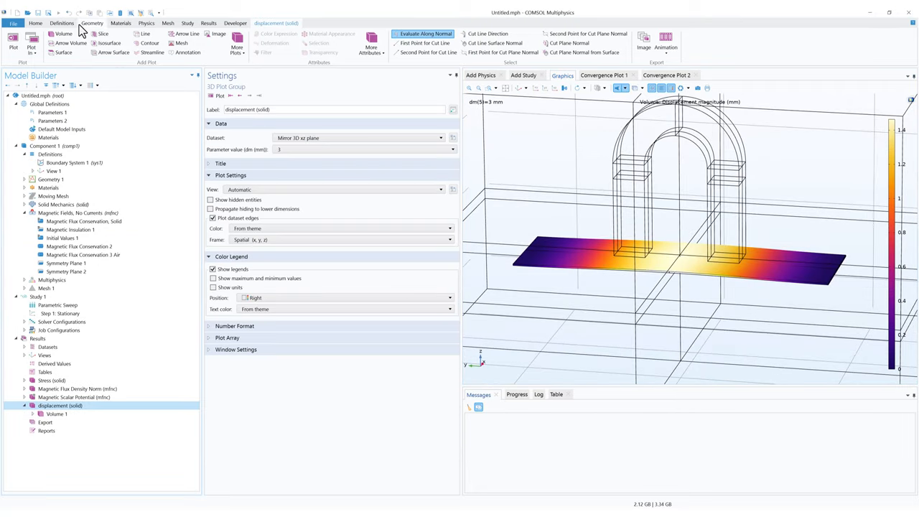
# Add a Maximum nonlocal coupling to the component definitions and assign it to the iron plate, domain 3.
pyautogui.click(66, 27)
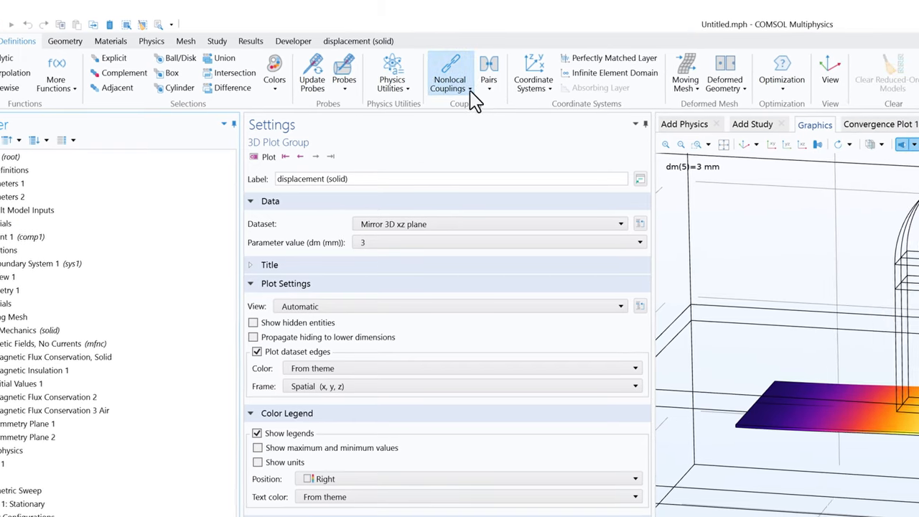
pyautogui.click(550, 85)
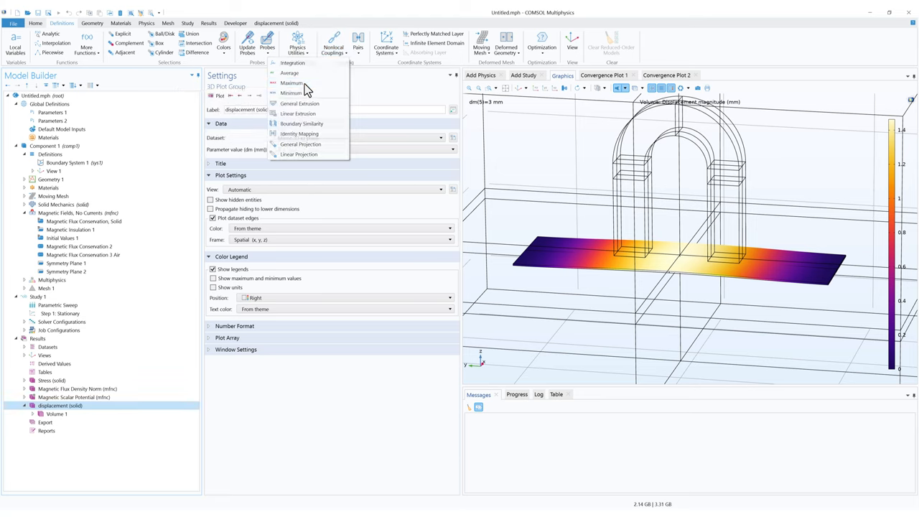
pyautogui.click(291, 83)
pyautogui.scroll(10, 584, 292)
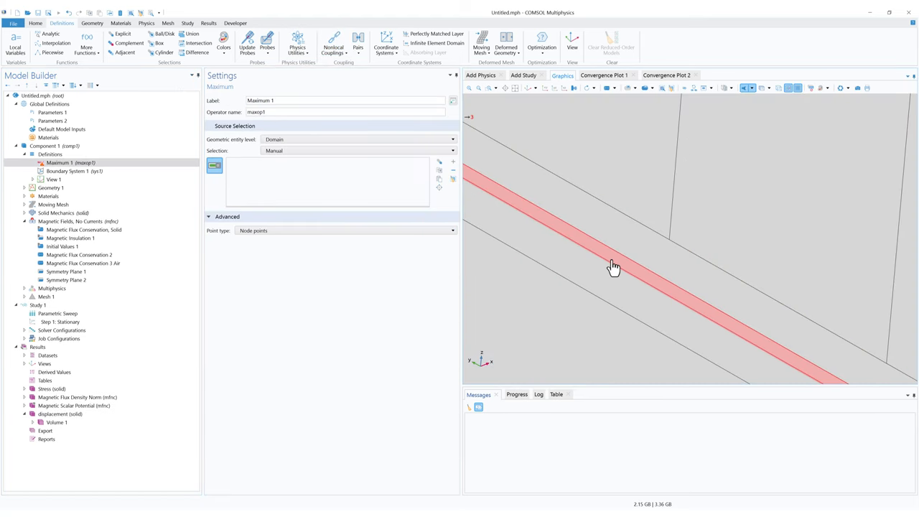
pyautogui.click(612, 267)
pyautogui.scroll(-10, 640, 184)
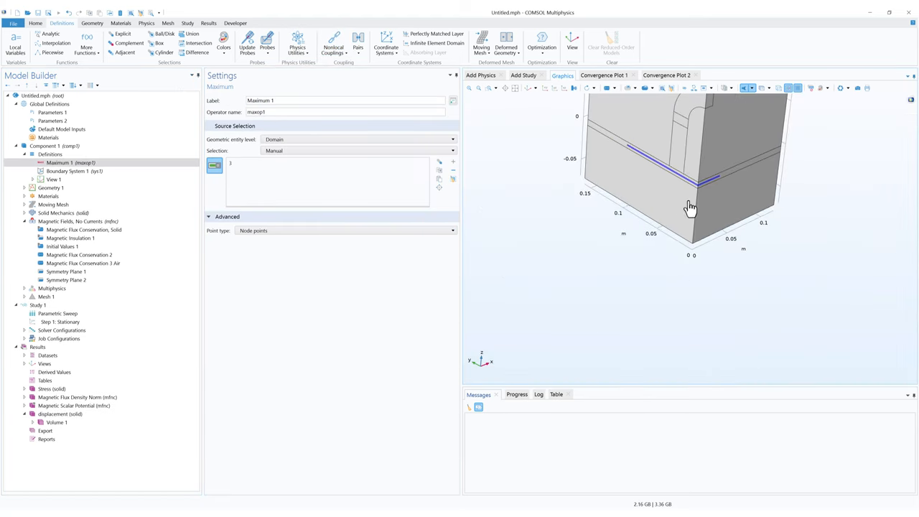
pyautogui.moveTo(689, 204); pyautogui.dragTo(679, 269, button='right')
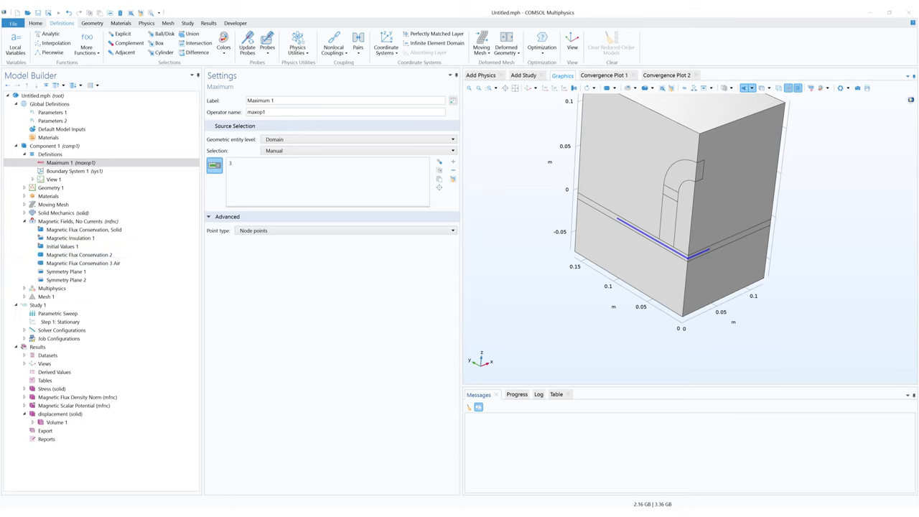
# Add a Force Calculation domain feature to Magnetic Fields, No Currents and assign it to the plate, domain 3.
pyautogui.click(69, 223)
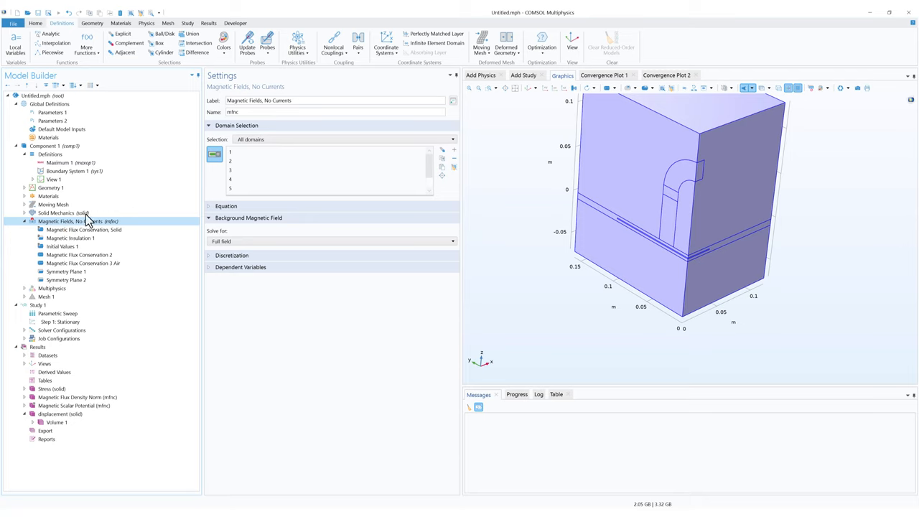
pyautogui.click(144, 24)
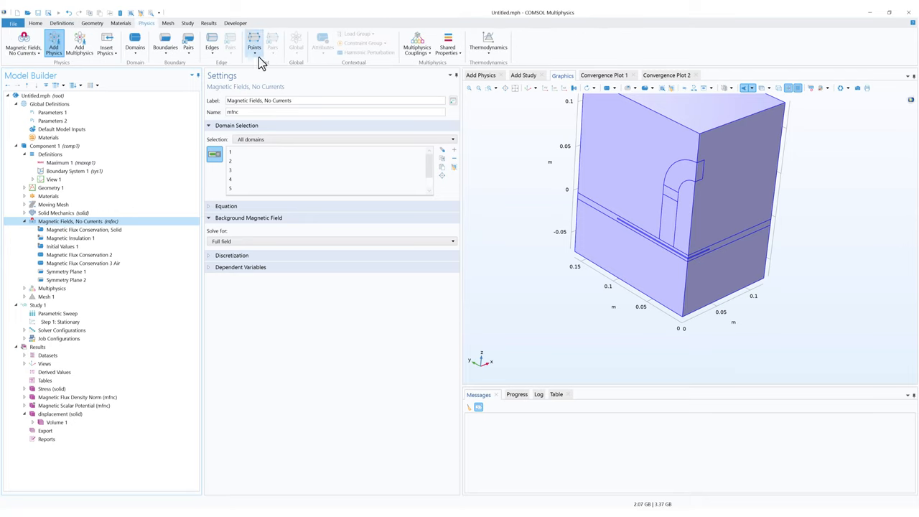
pyautogui.click(136, 50)
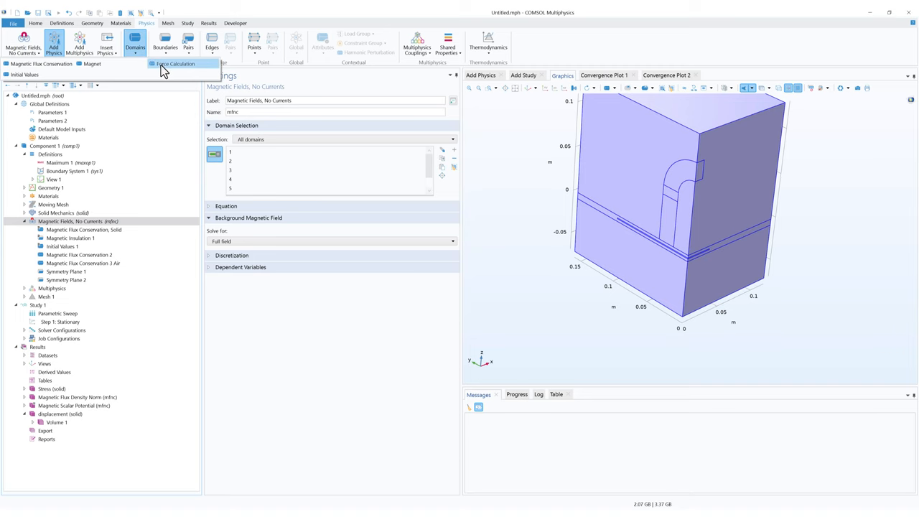
pyautogui.click(173, 64)
pyautogui.scroll(5, 658, 278)
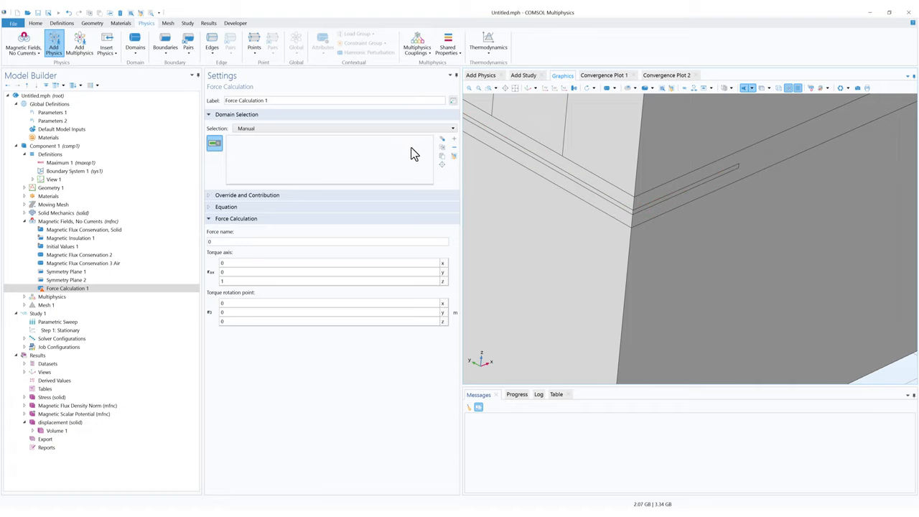
pyautogui.click(443, 156)
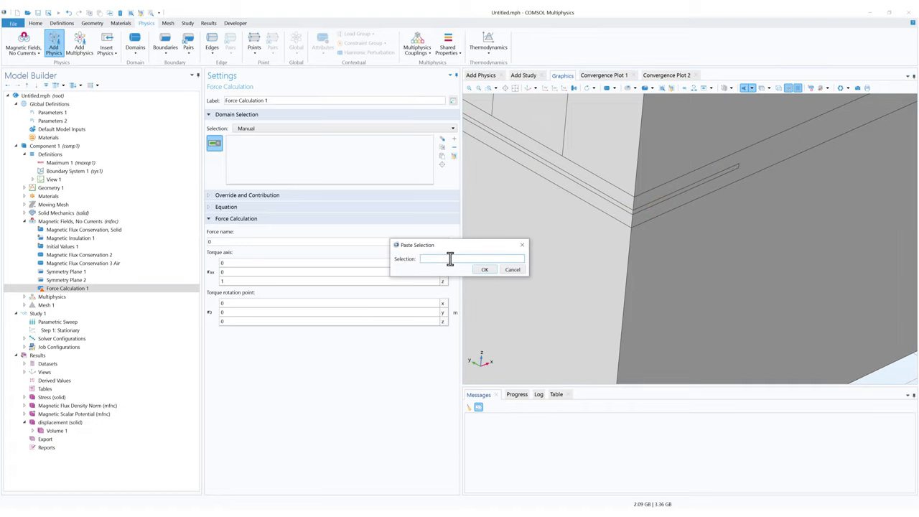
pyautogui.write('3')
pyautogui.click(486, 271)
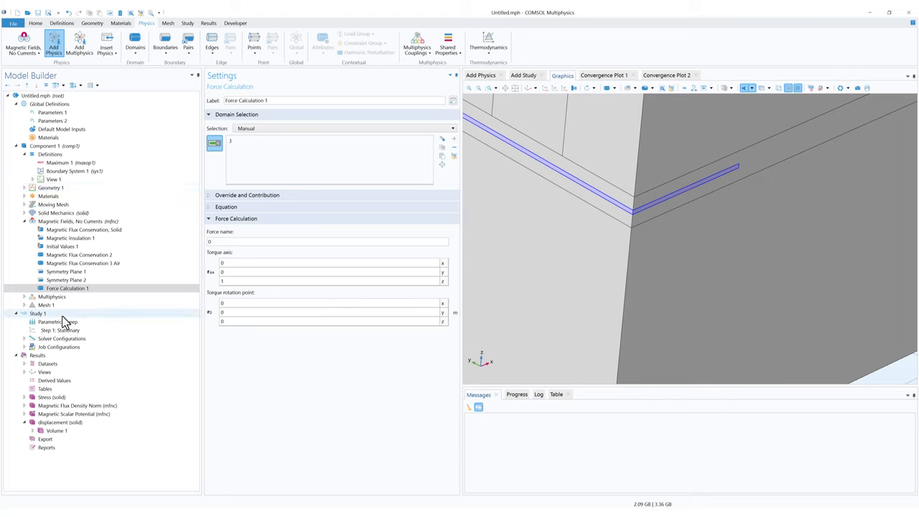
# Update the solution of Study 1 without recomputing the study.
pyautogui.click(43, 314)
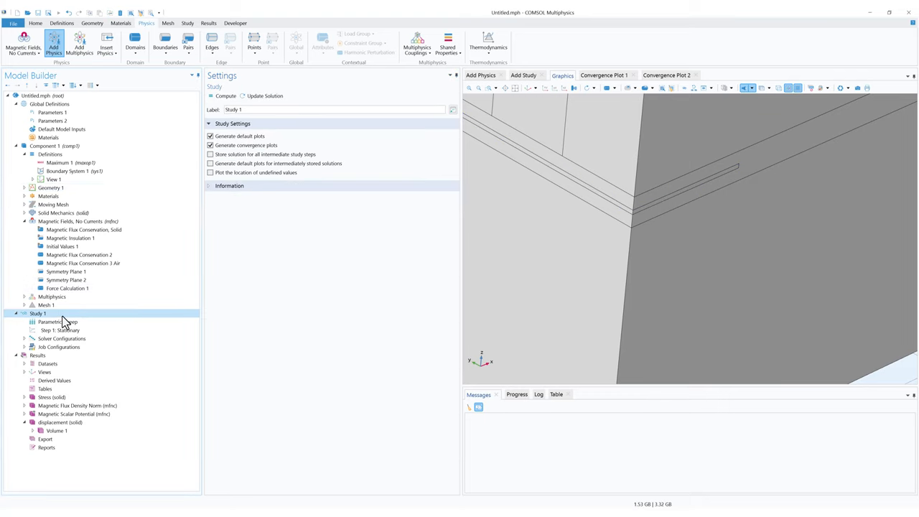
pyautogui.click(278, 99)
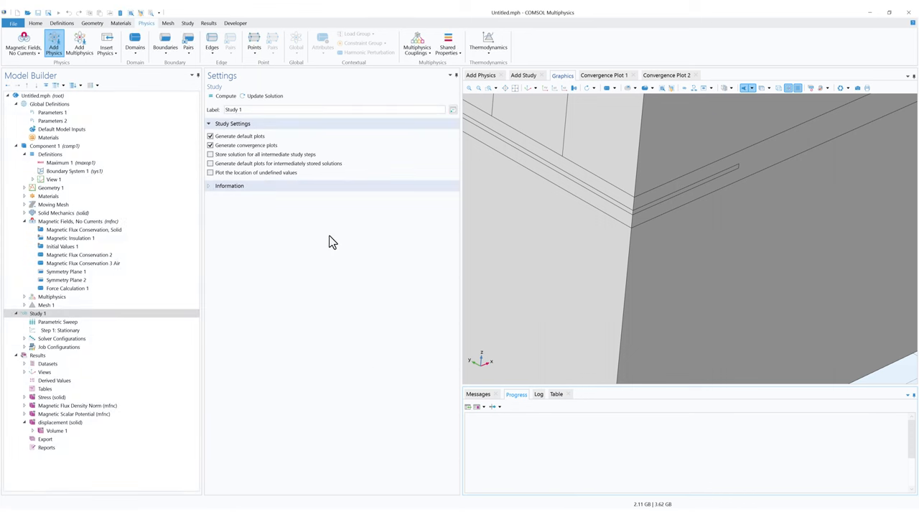
# Add a 1D plot group labelled "displacement" and set its dataset to Study 1/Parametric Solutions 1 (sol2).
pyautogui.click(54, 355)
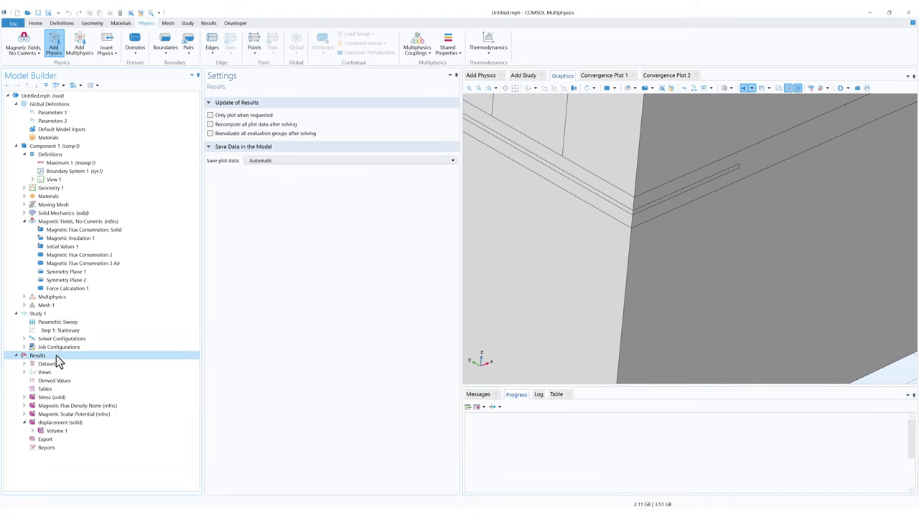
pyautogui.click(35, 23)
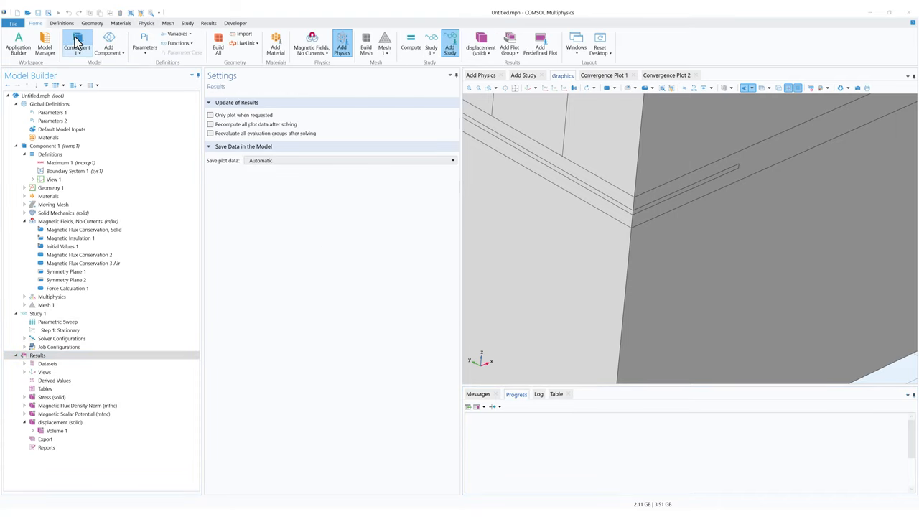
pyautogui.click(516, 57)
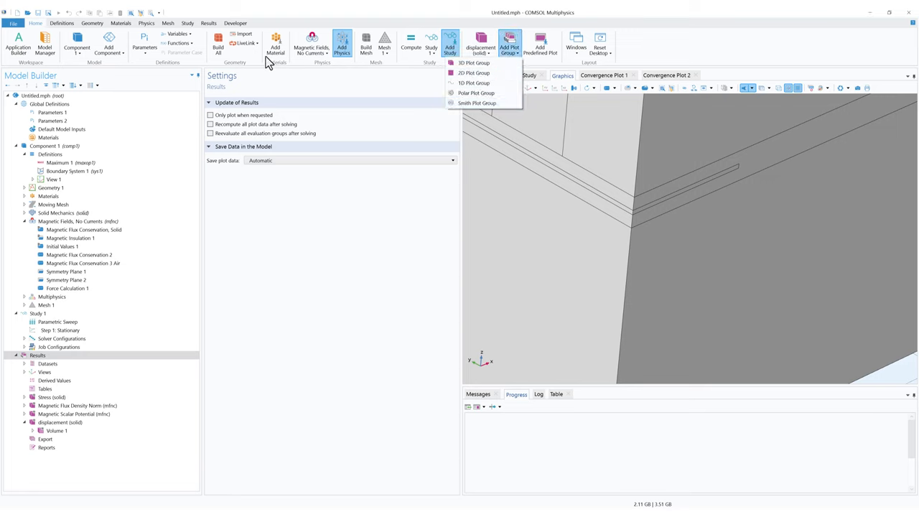
pyautogui.click(209, 23)
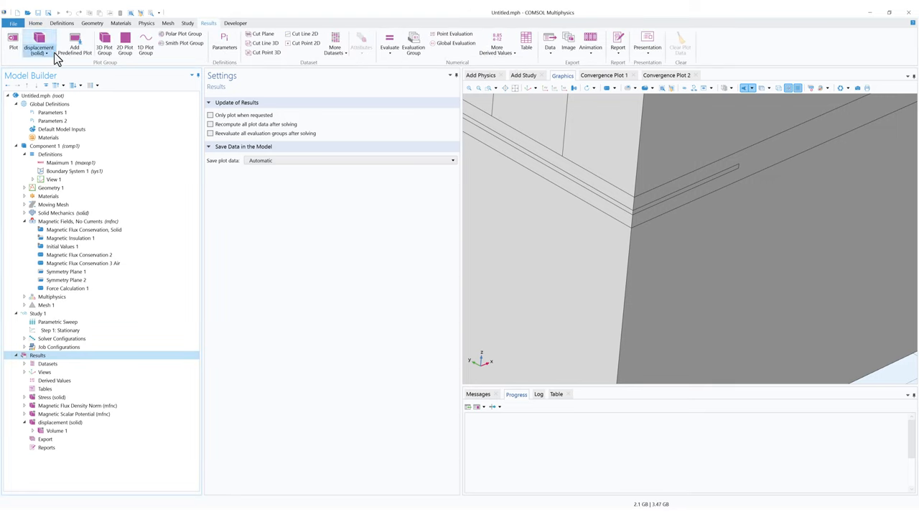
pyautogui.click(147, 50)
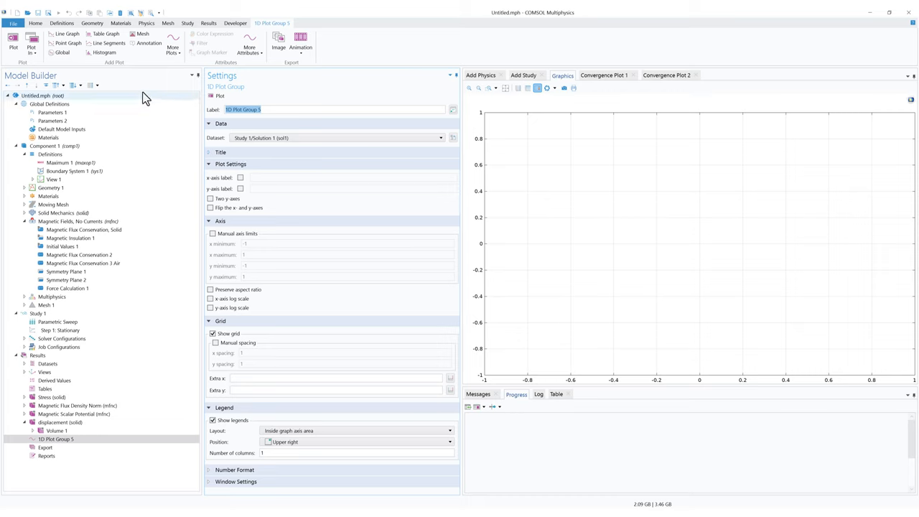
pyautogui.write('displacement')
pyautogui.press('Return')
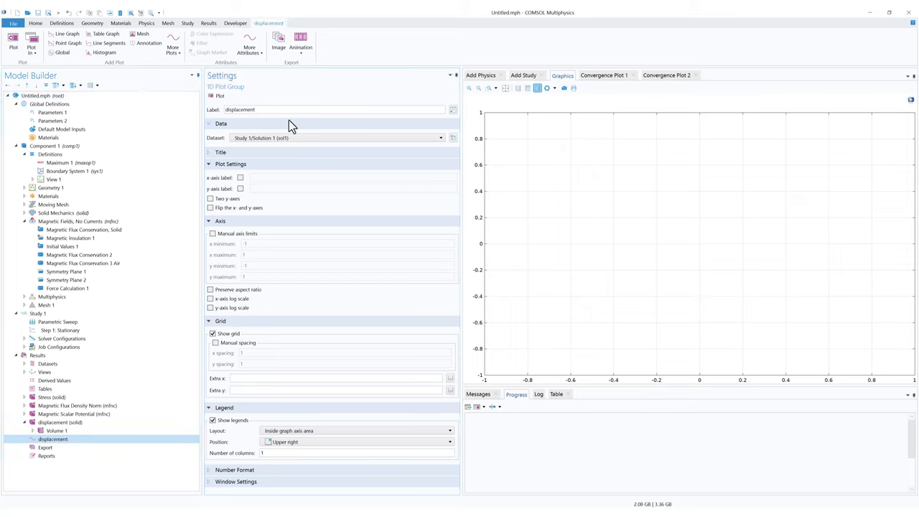
pyautogui.click(270, 137)
pyautogui.click(273, 165)
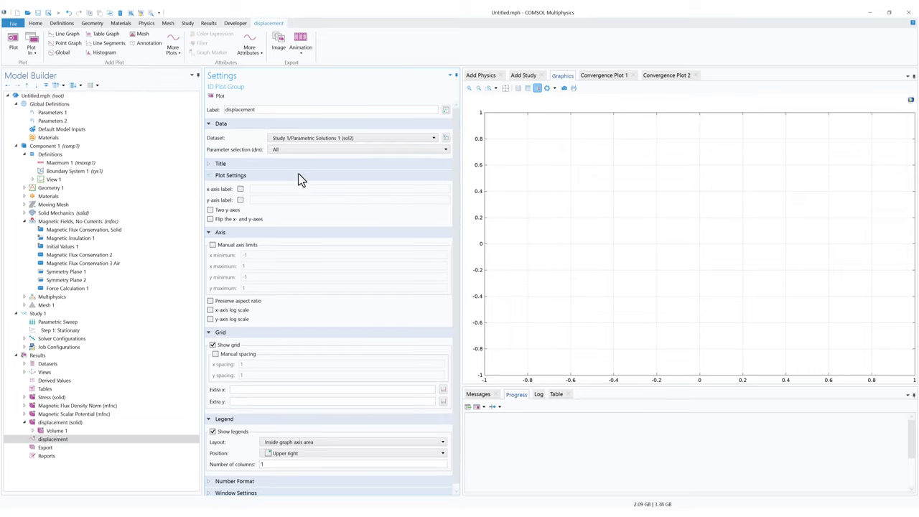
# Add a Global plot to the 1D displacement plot group with the y-axis expression maxop1(w/dm), using the Maximum coupling's operator name.
pyautogui.rightClick(75, 440)
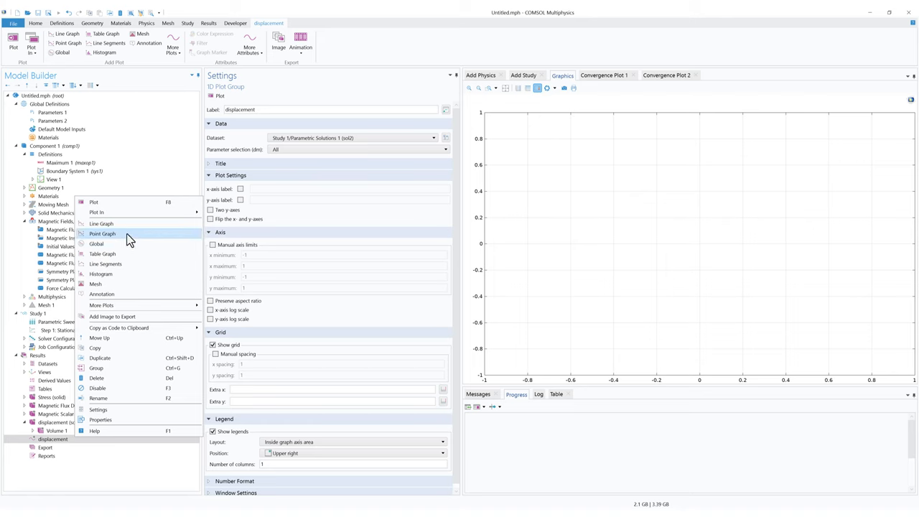
pyautogui.click(111, 245)
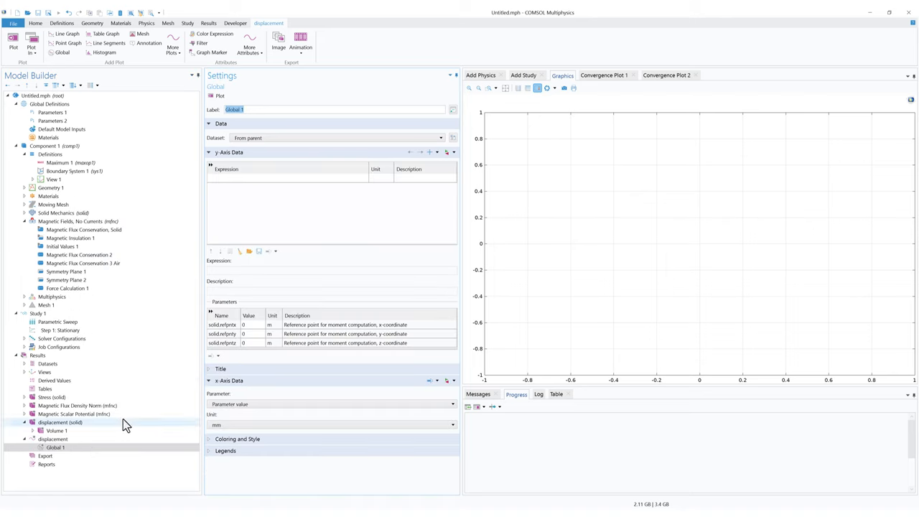
pyautogui.click(67, 447)
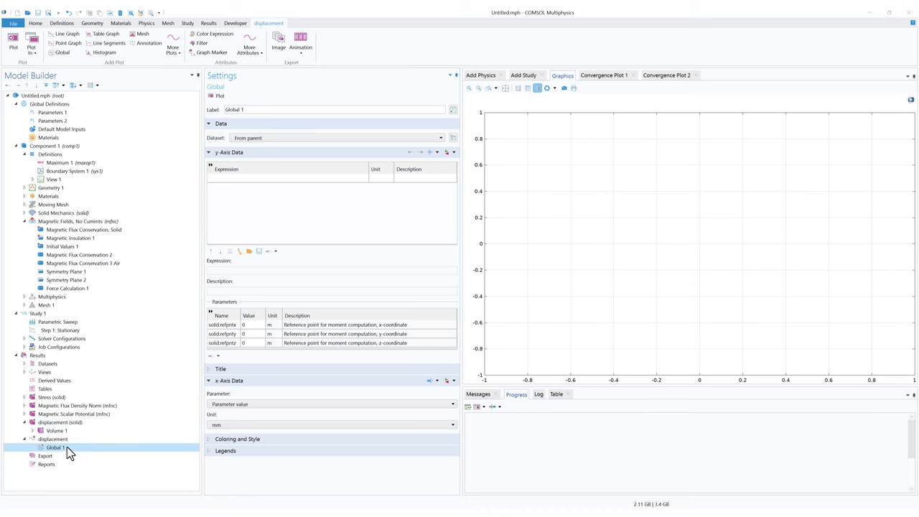
pyautogui.click(78, 164)
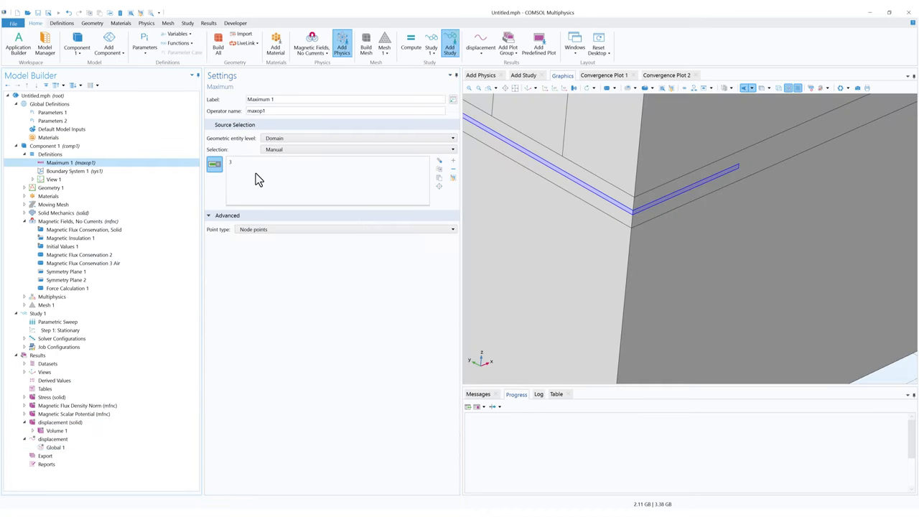
pyautogui.doubleClick(270, 112)
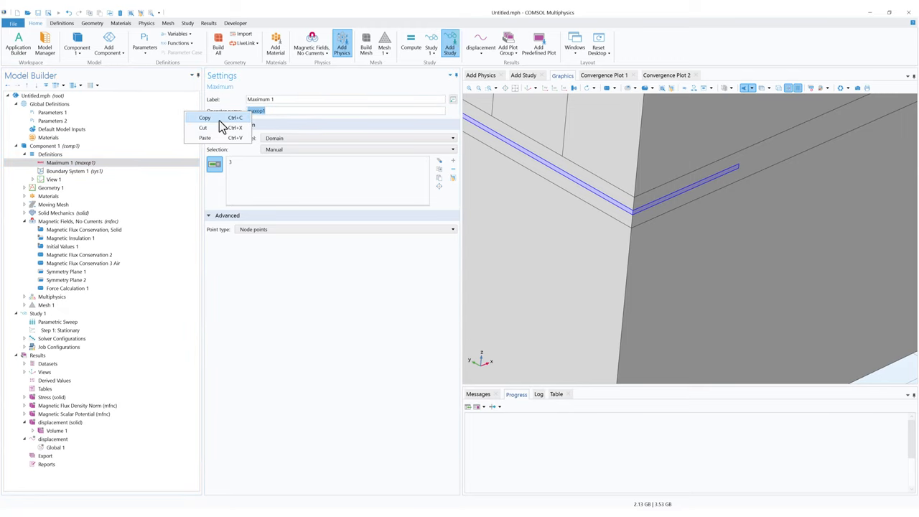
pyautogui.click(60, 448)
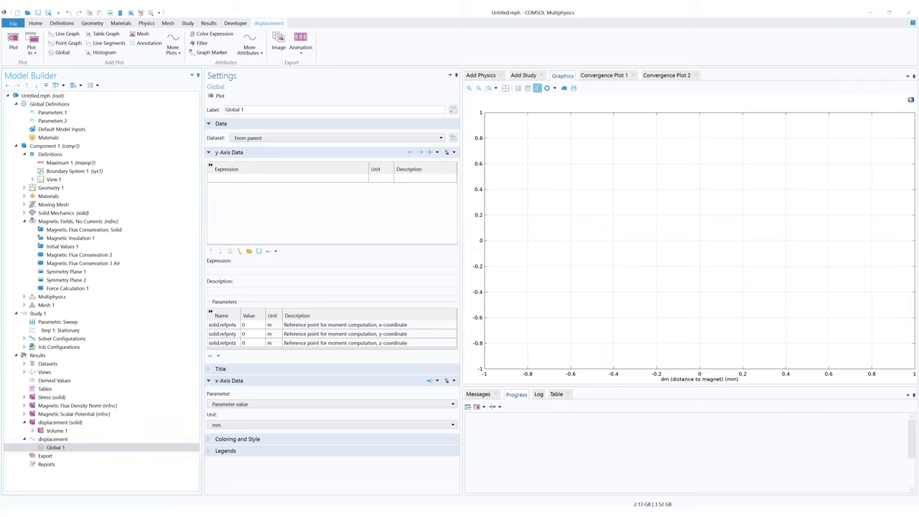
pyautogui.click(300, 179)
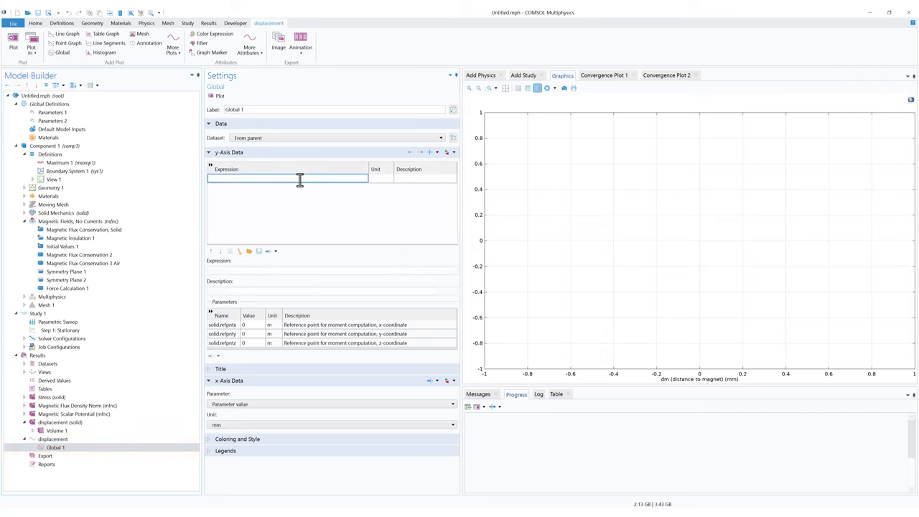
pyautogui.write('maxop1(w/dm)')
# Set the expression's unit to % and its description to max(w/dm), and plot the 1D displacement group.
pyautogui.click(381, 178)
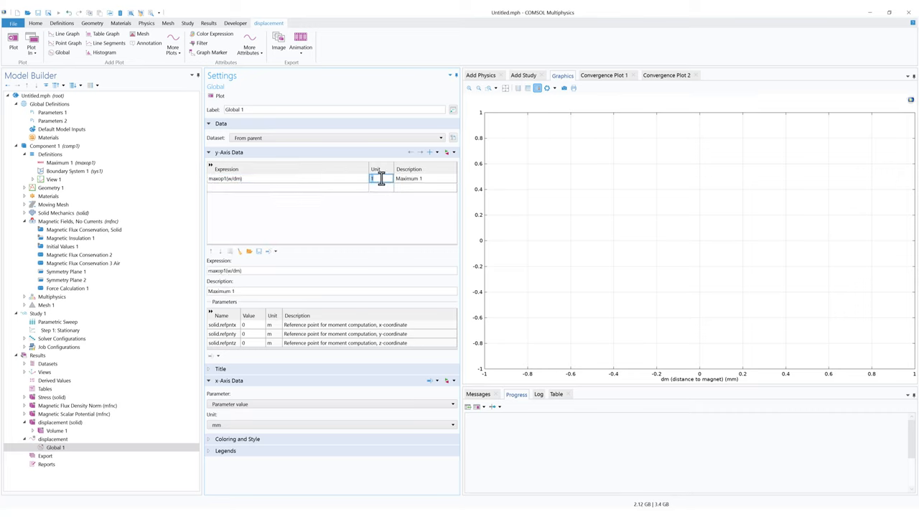
pyautogui.write('%')
pyautogui.press('Tab')
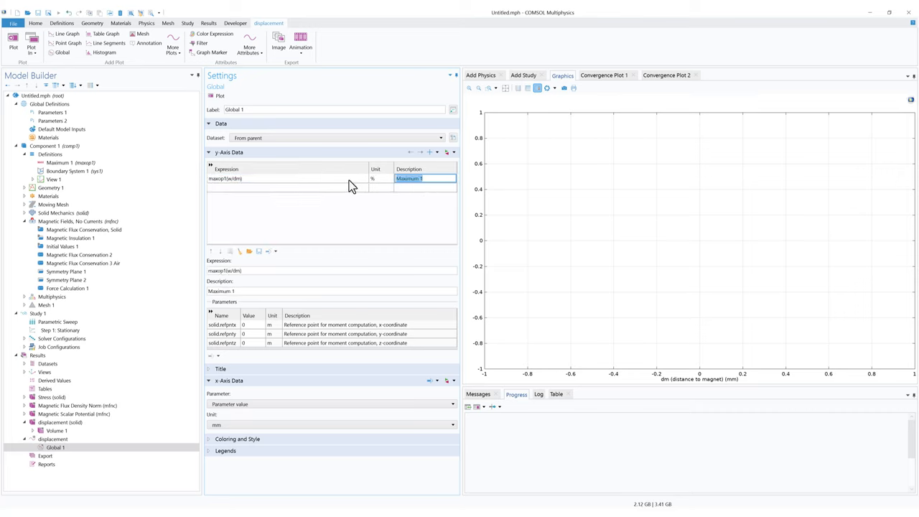
pyautogui.write('max')
pyautogui.write('(d')
pyautogui.write('/')
pyautogui.press('BackSpace')
pyautogui.press('BackSpace')
pyautogui.write('w/dm)')
pyautogui.click(72, 440)
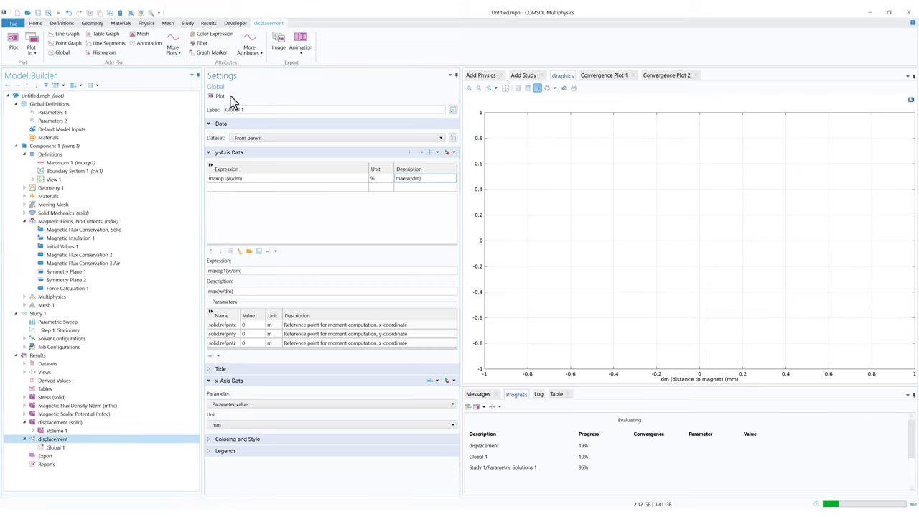
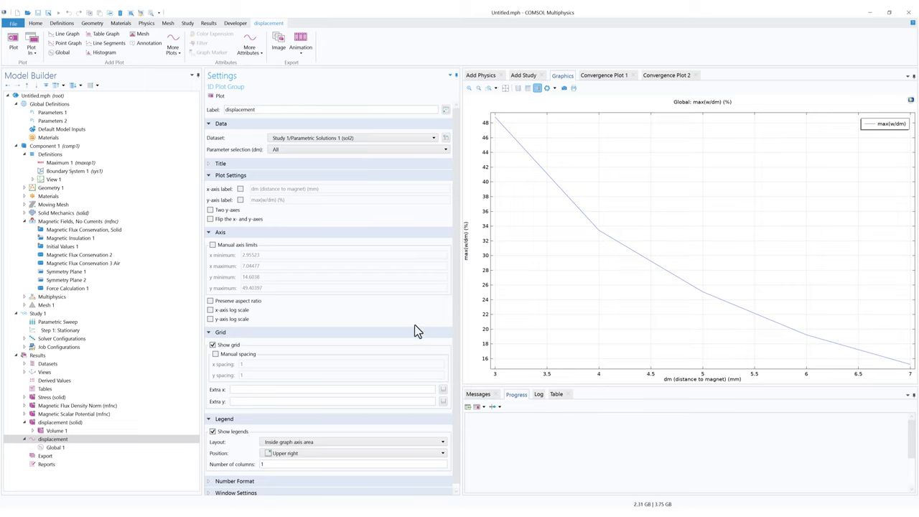
# Set the line width of the displacement group's Global plot to 4 and collapse the plot group.
pyautogui.click(60, 448)
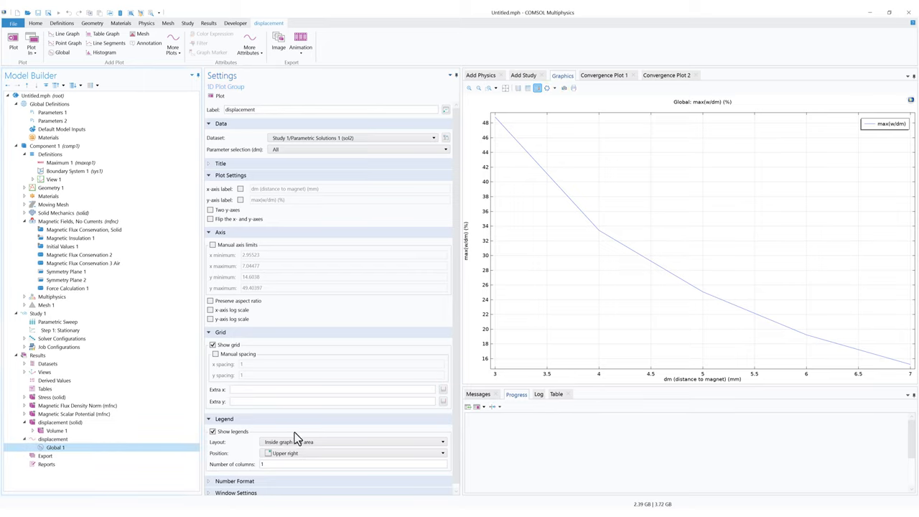
pyautogui.click(251, 439)
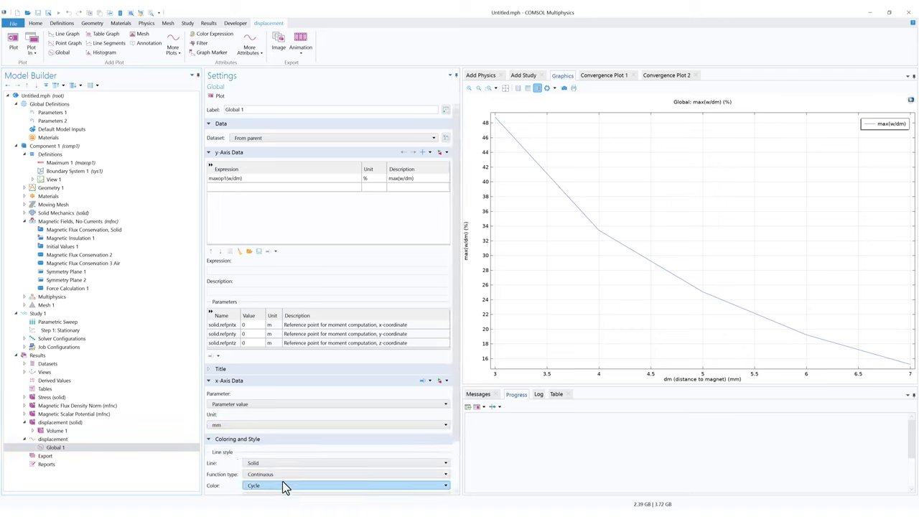
pyautogui.moveTo(456, 408); pyautogui.dragTo(463, 462)
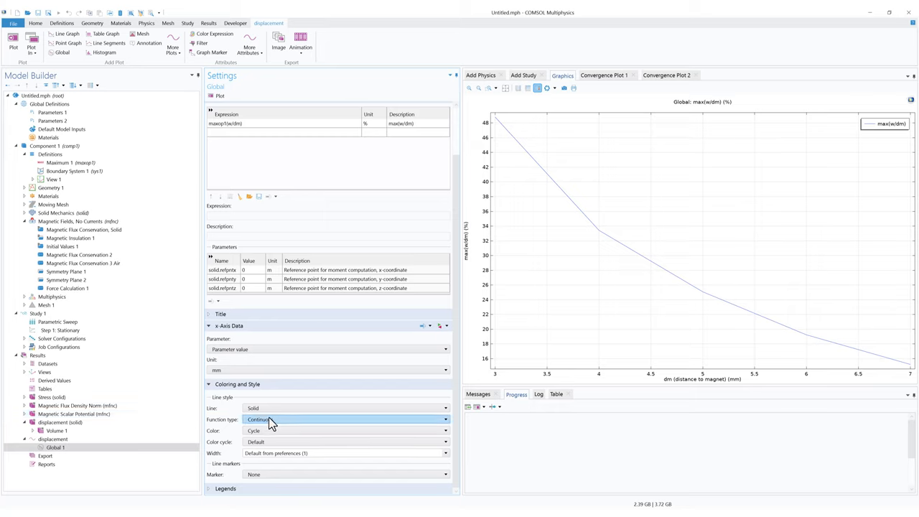
pyautogui.click(445, 453)
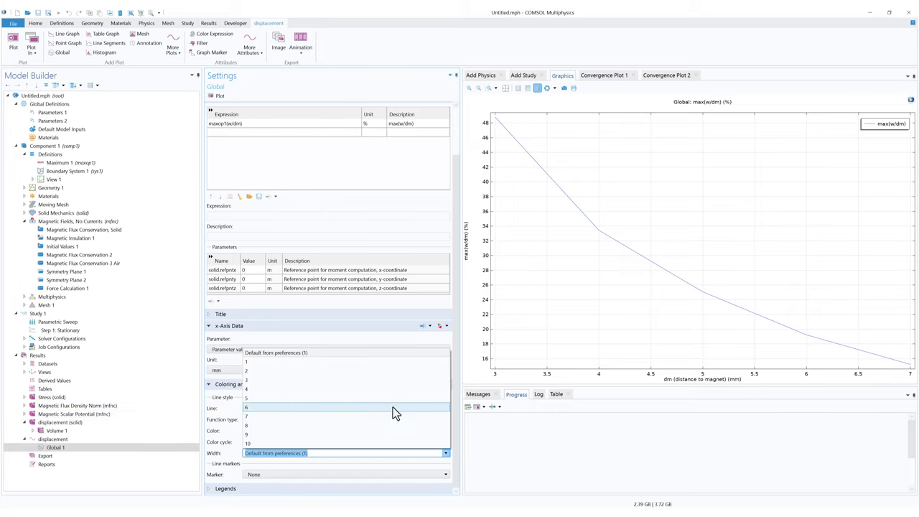
pyautogui.click(273, 407)
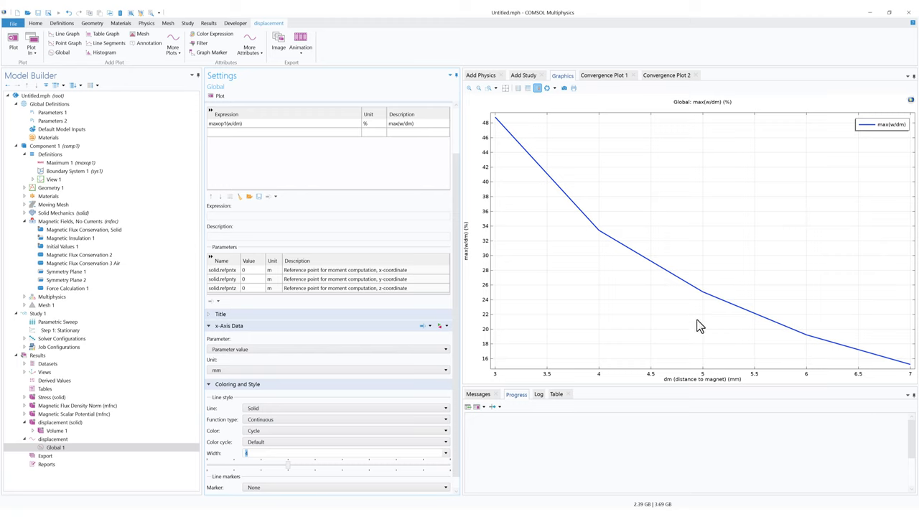
pyautogui.click(62, 439)
pyautogui.click(25, 440)
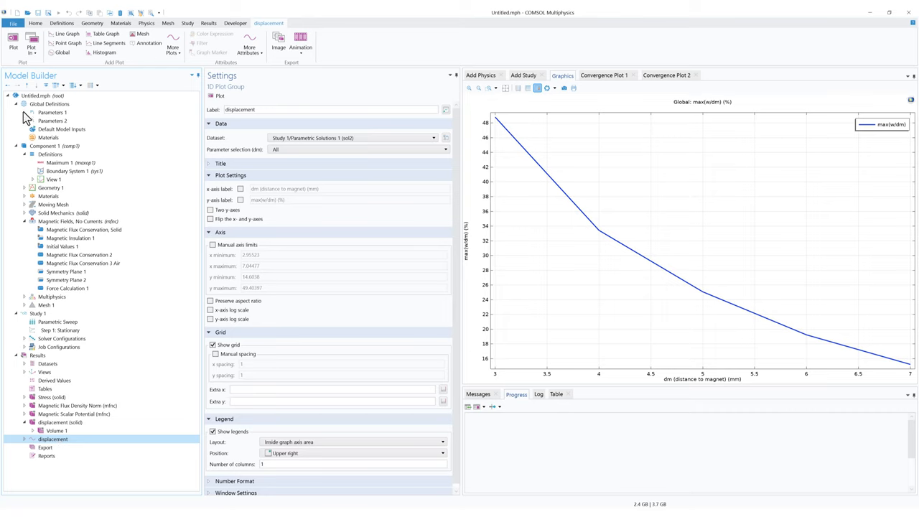
# Add a 1D plot group labelled "force" and add a Global plot to it.
pyautogui.click(209, 23)
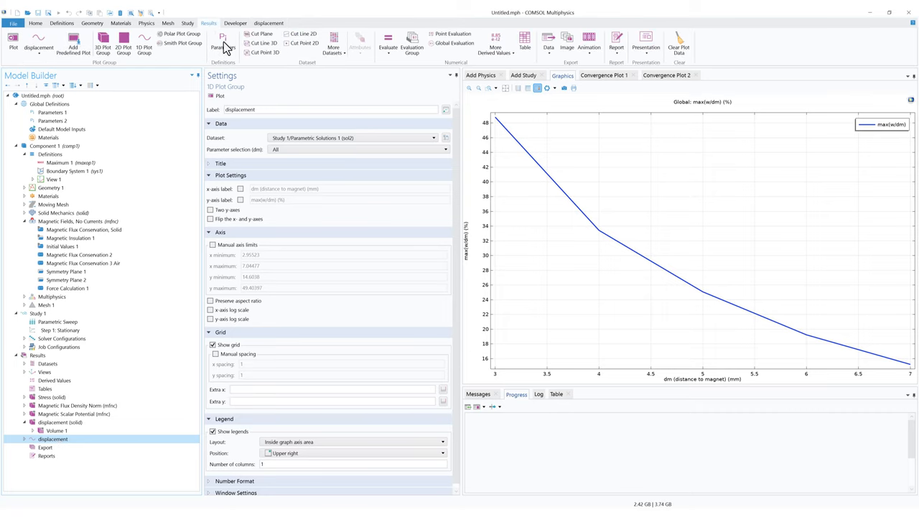
pyautogui.click(145, 51)
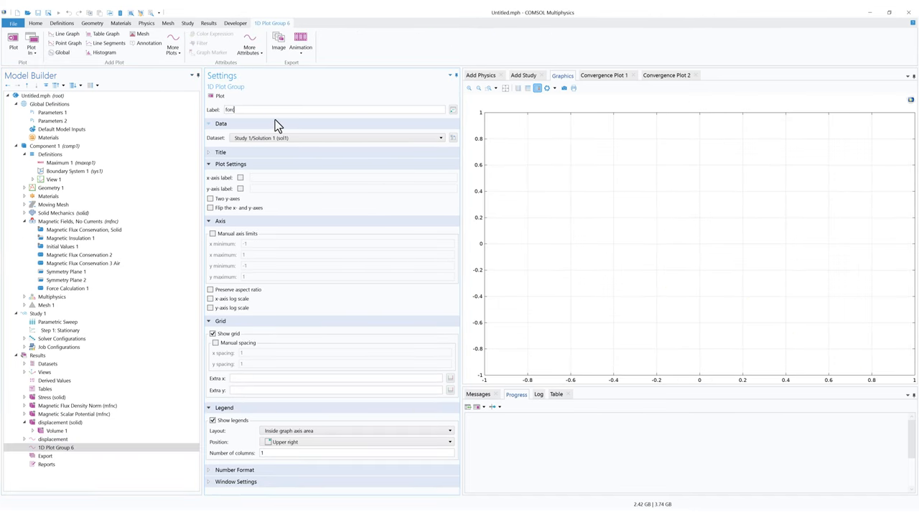
pyautogui.write('force')
pyautogui.click(68, 448)
pyautogui.rightClick(68, 448)
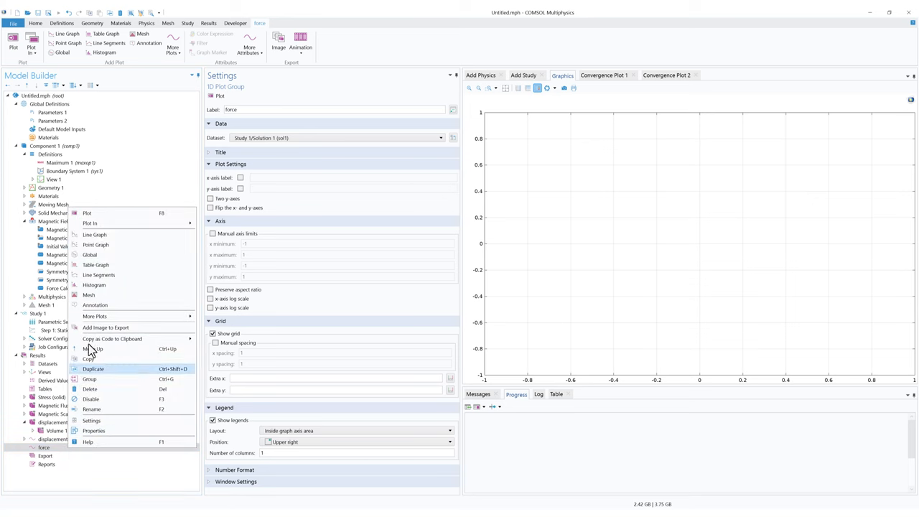
pyautogui.click(107, 255)
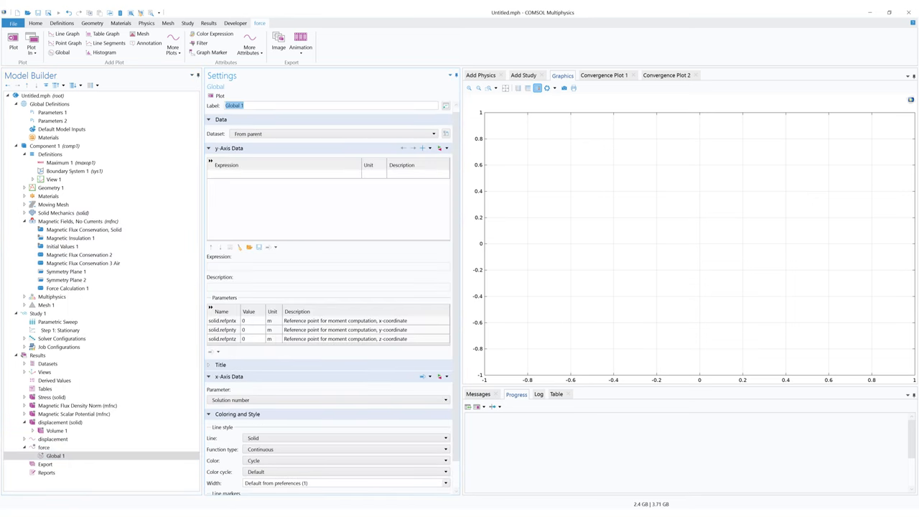
# Set the force plot's y-axis expression to 4*mfnc.Forcez_0, using the electromagnetic force z-component, and plot it.
pyautogui.click(422, 148)
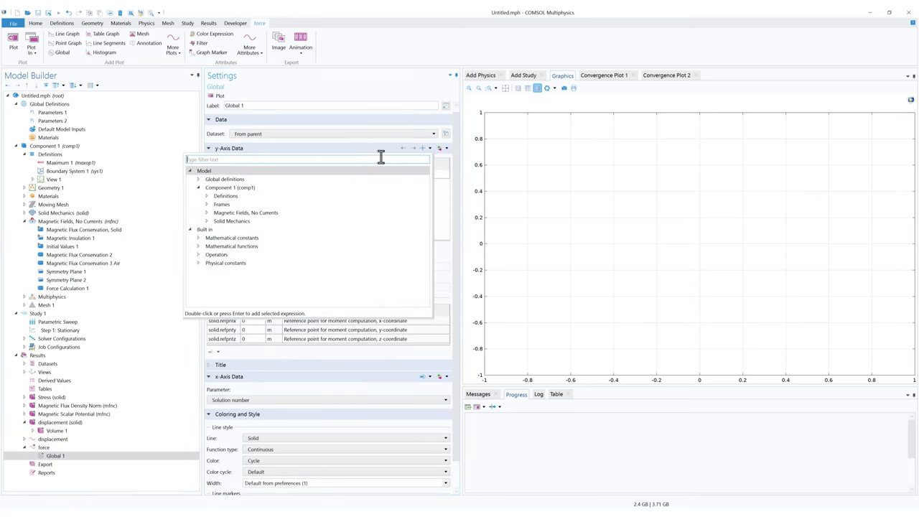
pyautogui.write('force')
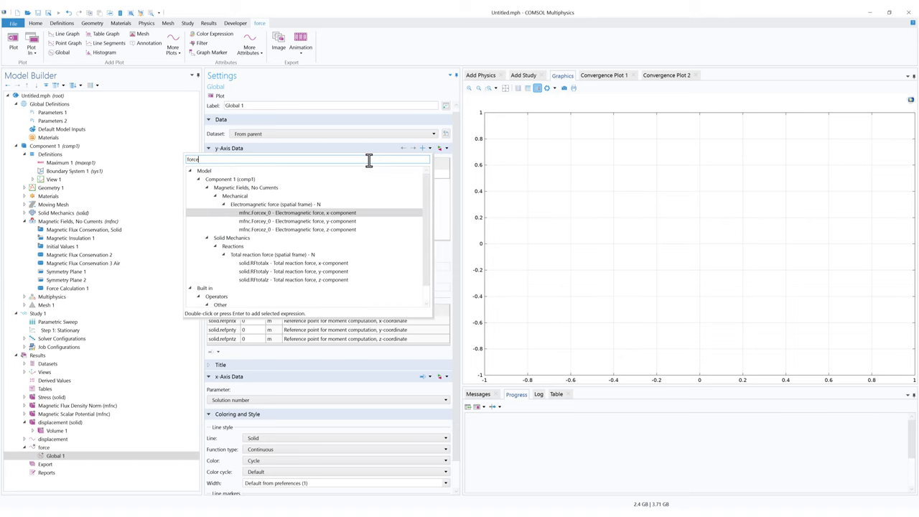
pyautogui.doubleClick(271, 230)
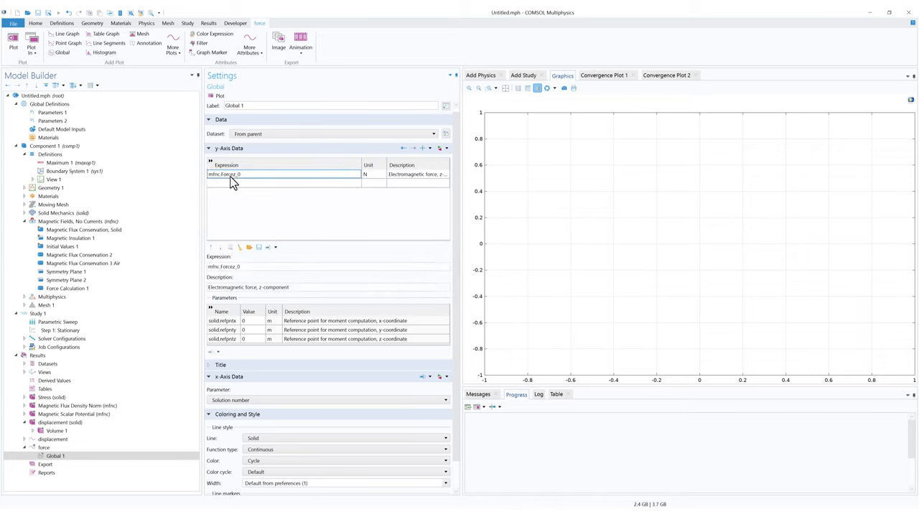
pyautogui.click(231, 176)
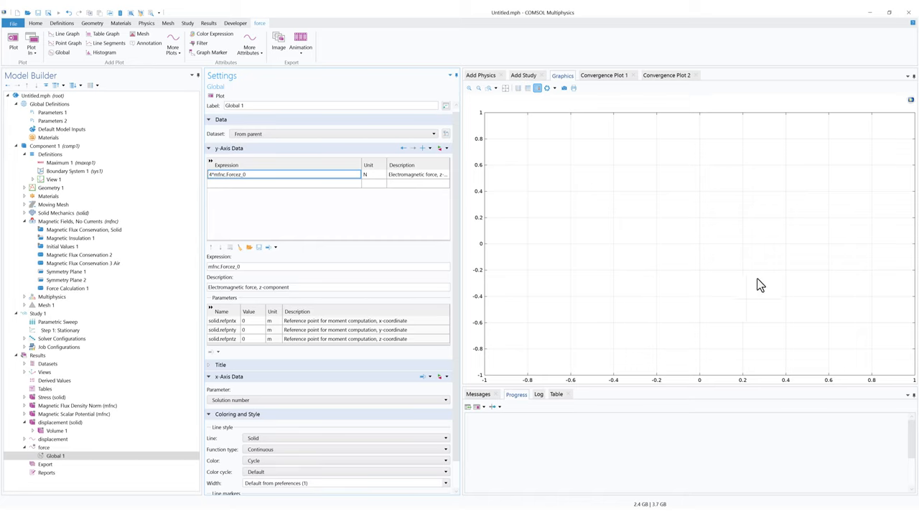
pyautogui.click(251, 215)
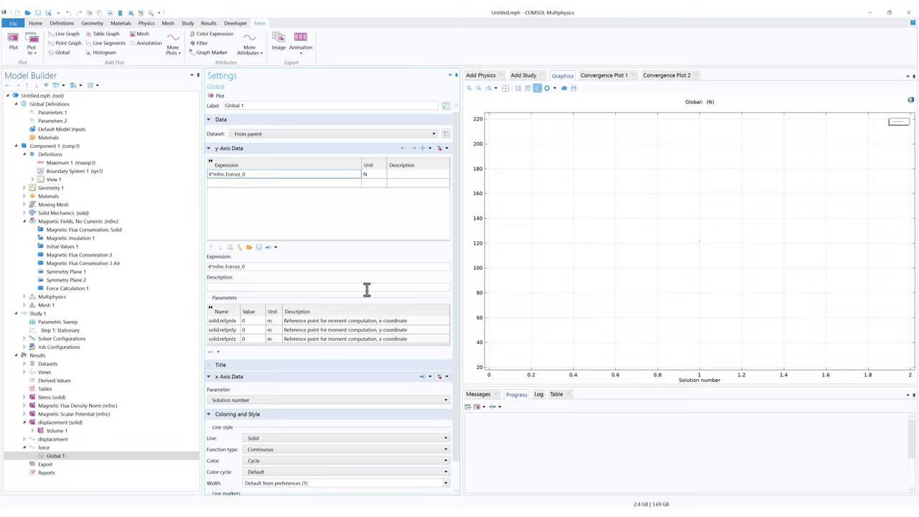
# Set the force plot group's dataset to Study 1/Parametric Solutions 1 (sol2) and plot it.
pyautogui.click(78, 446)
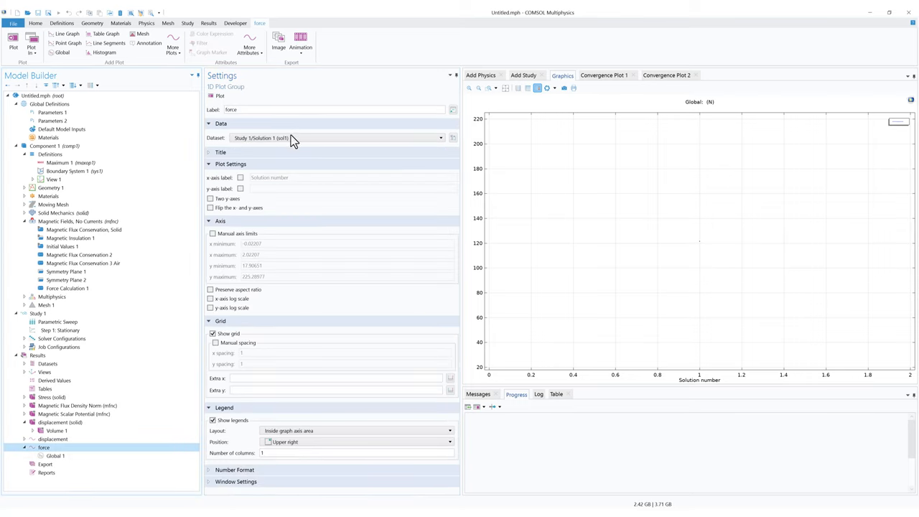
pyautogui.click(291, 137)
pyautogui.click(280, 165)
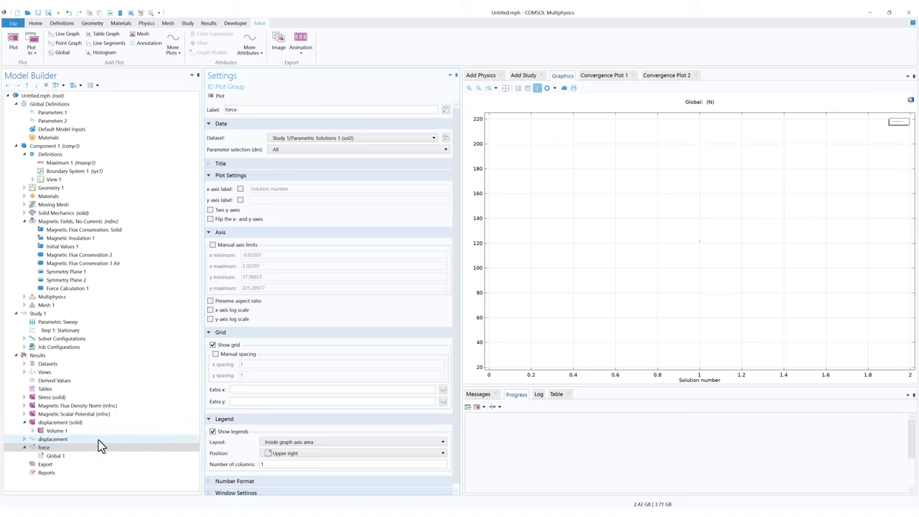
pyautogui.click(219, 95)
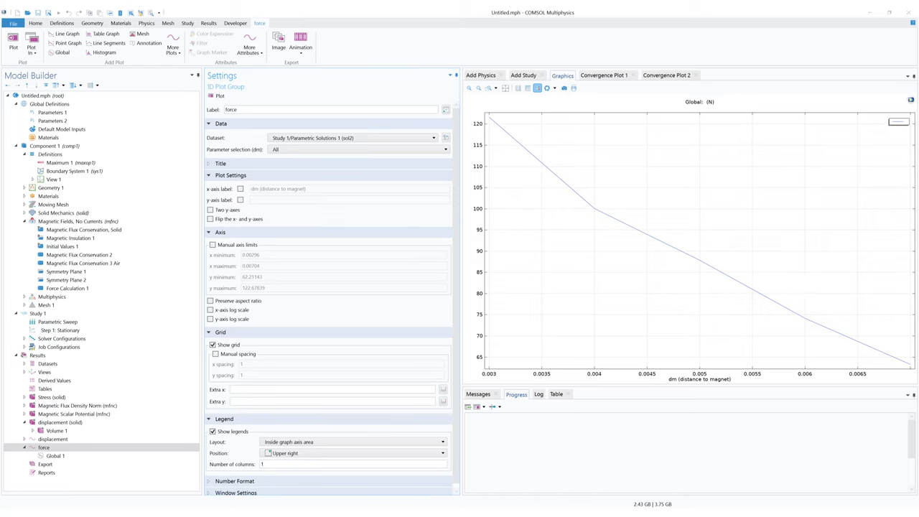
# Set the line width of the force group's Global plot to 6.
pyautogui.press('Down')
pyautogui.click(446, 453)
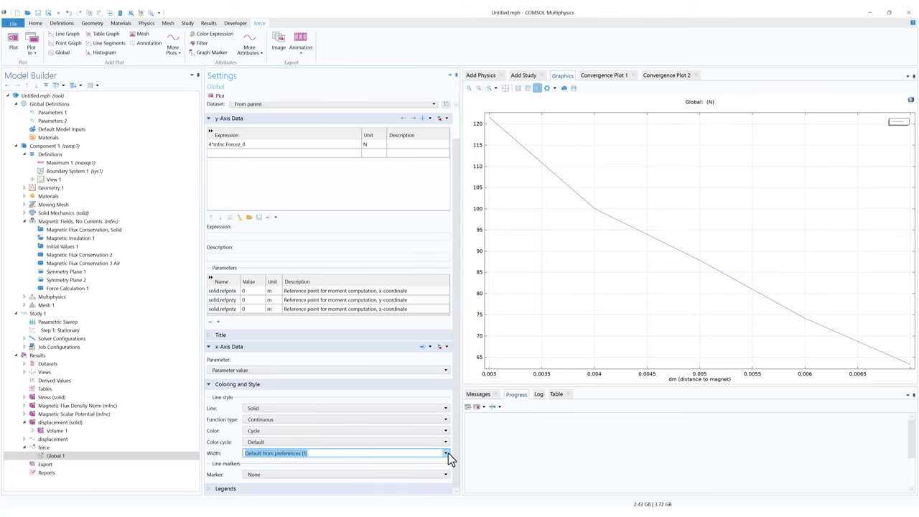
pyautogui.click(280, 413)
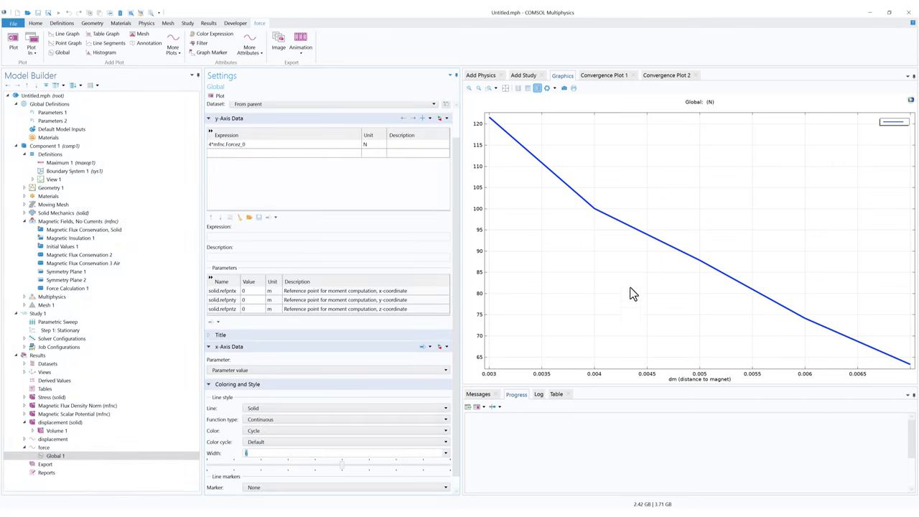
# Show the Stress (solid) plot with the whole model fitted in view.
pyautogui.click(64, 398)
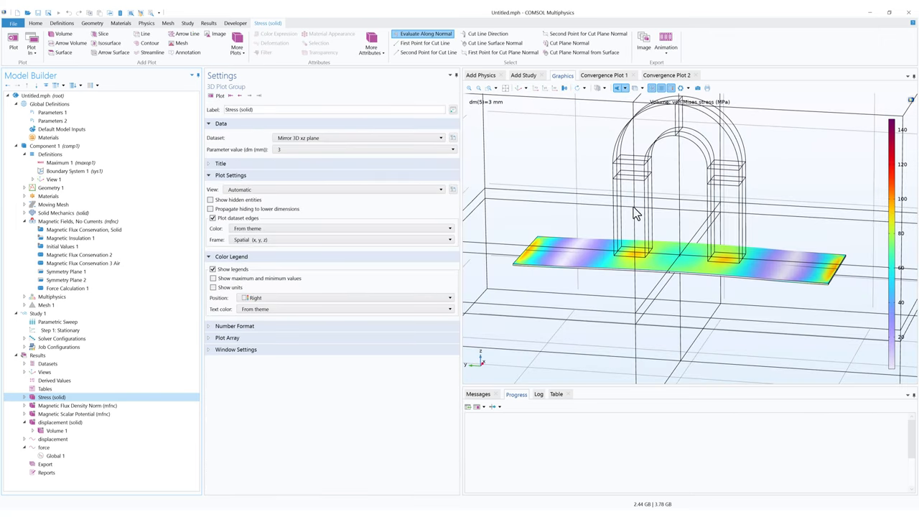
pyautogui.click(506, 88)
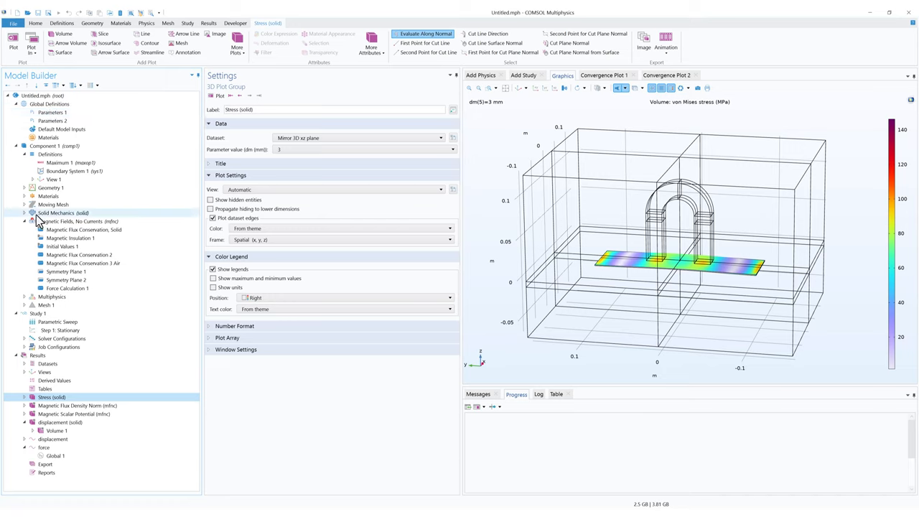
# Examine the operations of Geometry 1 with the whole quarter model in view.
pyautogui.click(25, 221)
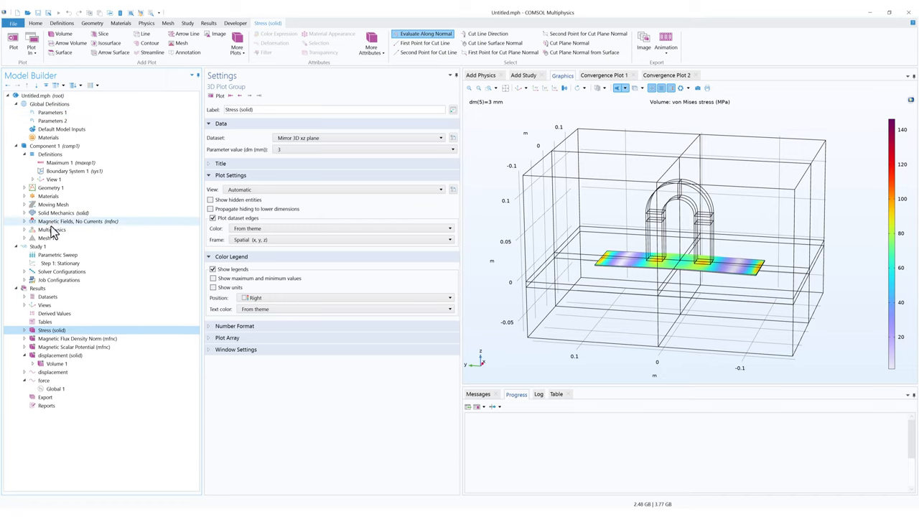
pyautogui.click(30, 188)
pyautogui.click(24, 188)
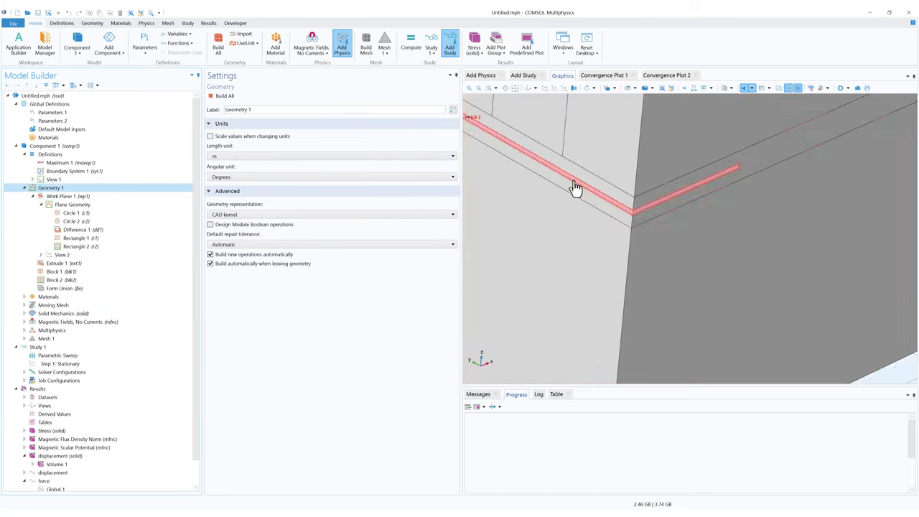
pyautogui.scroll(-6, 577, 187)
pyautogui.moveTo(585, 229); pyautogui.dragTo(590, 307, button='right')
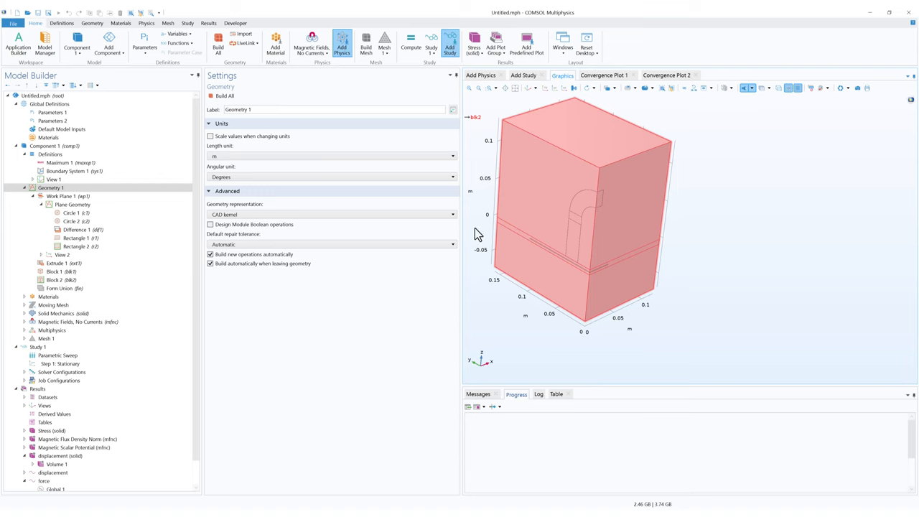
# Review the Moving Mesh, Solid Mechanics and Magnetic Fields, No Currents nodes and the domain assignments of the materials.
pyautogui.click(69, 304)
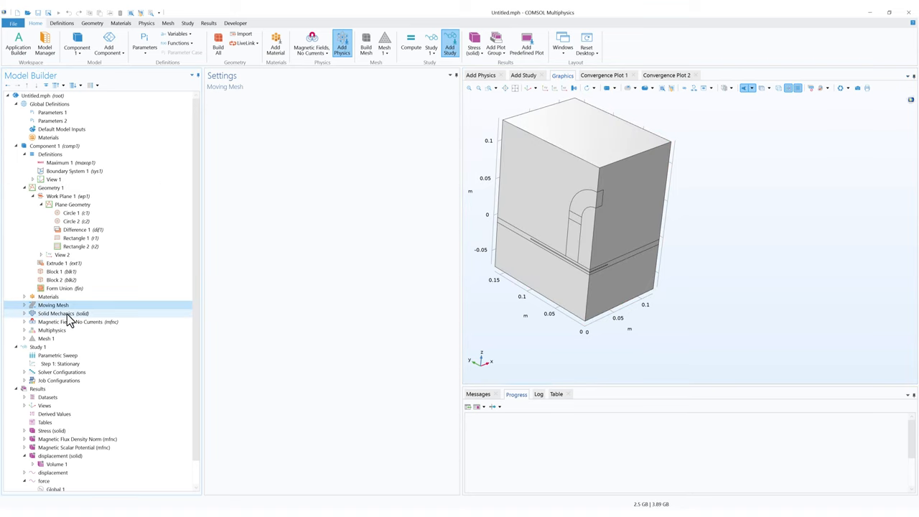
pyautogui.click(67, 314)
pyautogui.click(73, 322)
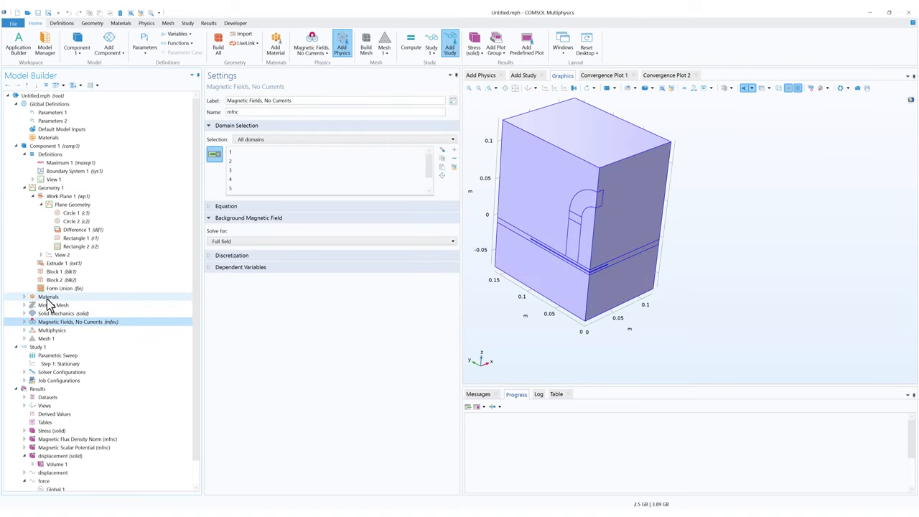
pyautogui.click(46, 297)
pyautogui.click(25, 297)
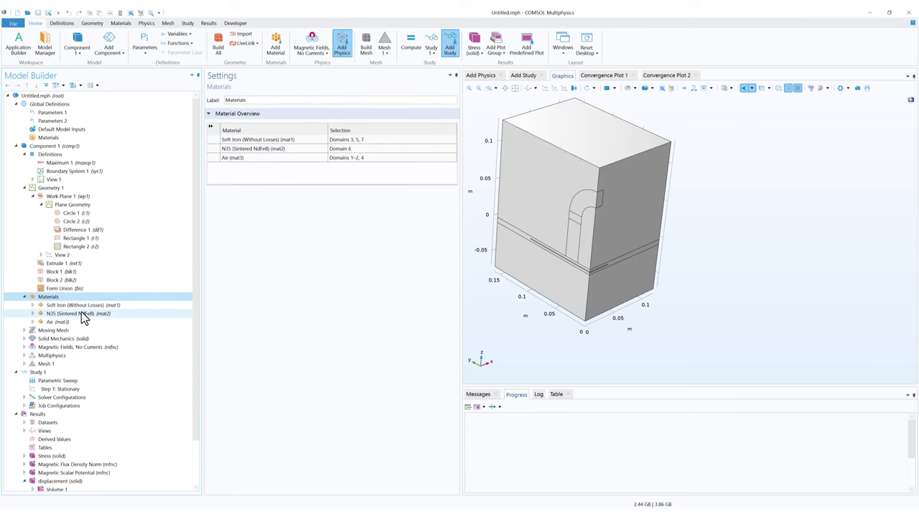
# Inspect Mesh 1 up close around the iron plate, the air gap and the magnet leg.
pyautogui.click(51, 364)
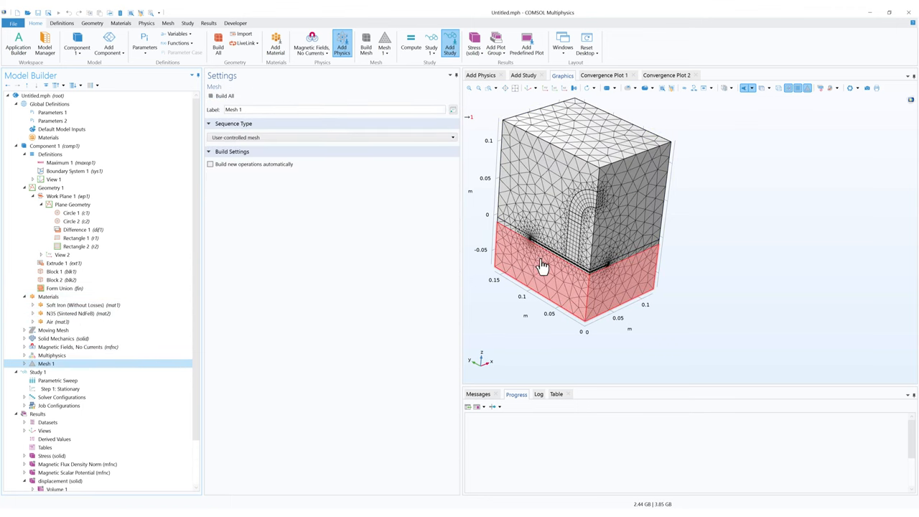
pyautogui.scroll(6, 548, 248)
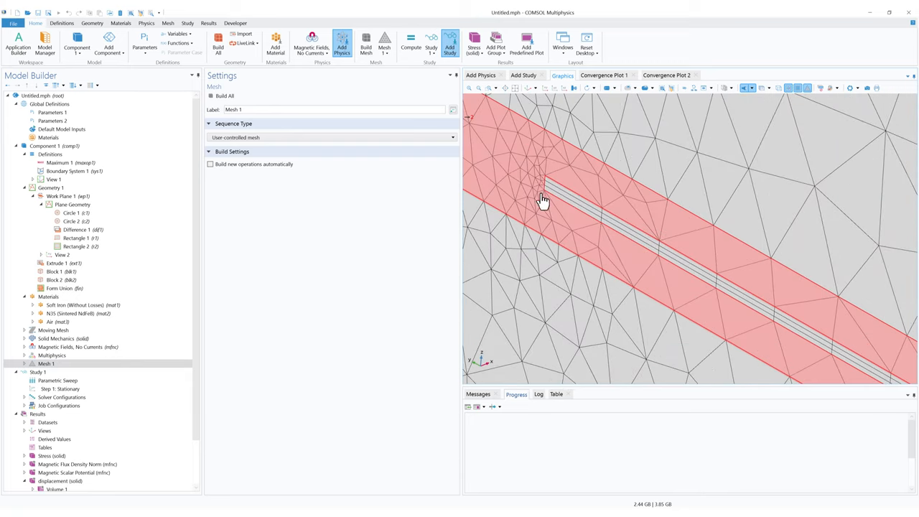
pyautogui.moveTo(541, 193); pyautogui.dragTo(537, 124, button='middle')
pyautogui.moveTo(603, 187); pyautogui.dragTo(610, 260, button='middle')
pyautogui.moveTo(676, 213); pyautogui.dragTo(704, 291, button='middle')
pyautogui.moveTo(719, 276); pyautogui.dragTo(636, 300, button='right')
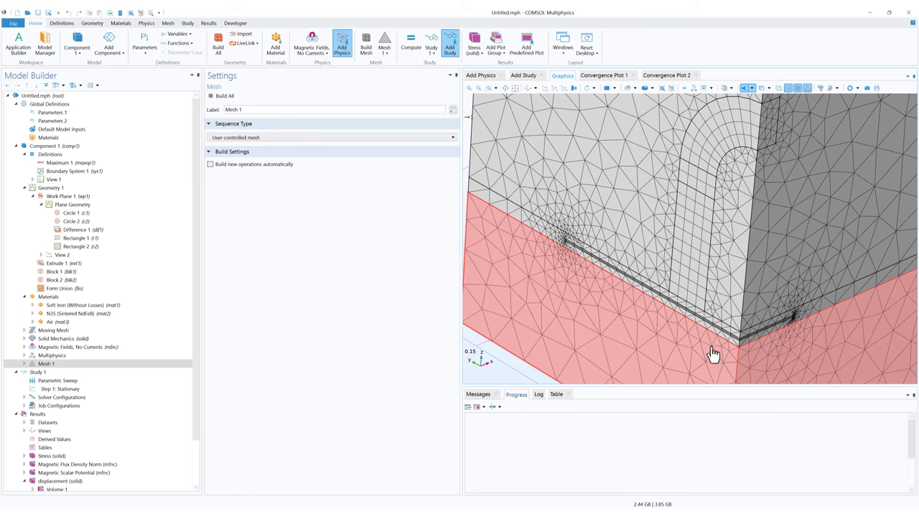
pyautogui.moveTo(711, 352); pyautogui.dragTo(709, 320, button='middle')
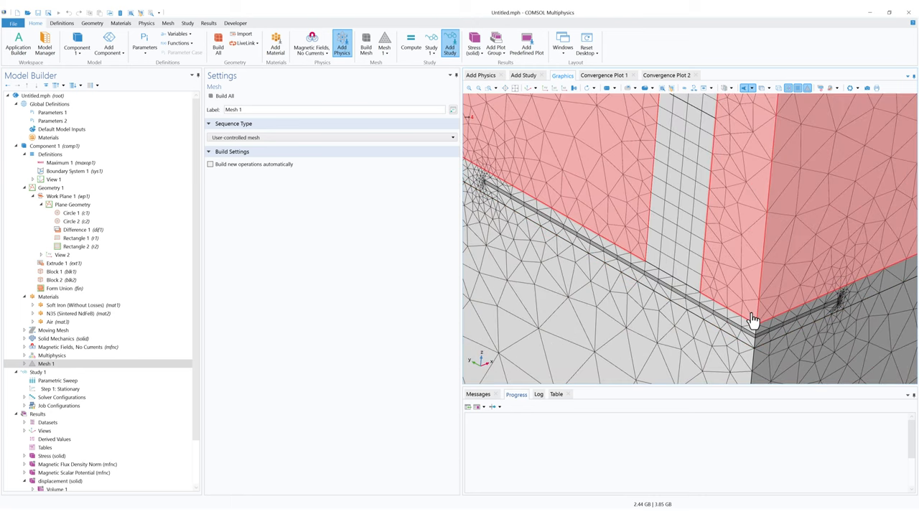
# Review the boundary selection of Free Triangular 1 and the Distribution 1 settings of Swept 1 in Mesh 1.
pyautogui.click(24, 363)
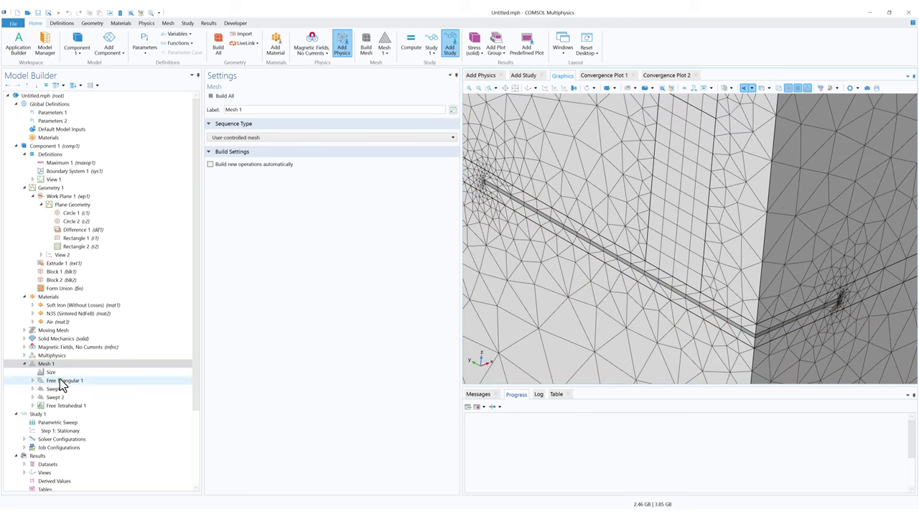
pyautogui.click(62, 381)
pyautogui.click(32, 380)
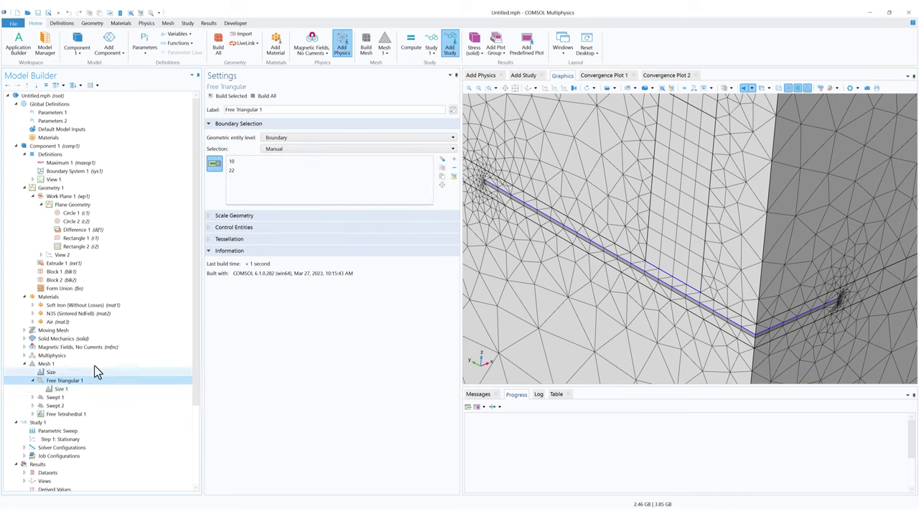
pyautogui.click(52, 397)
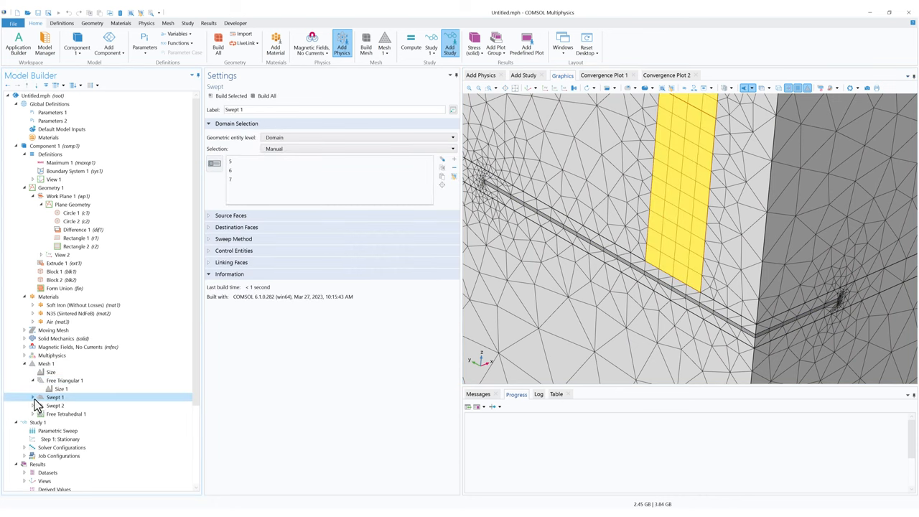
pyautogui.click(33, 398)
pyautogui.click(67, 406)
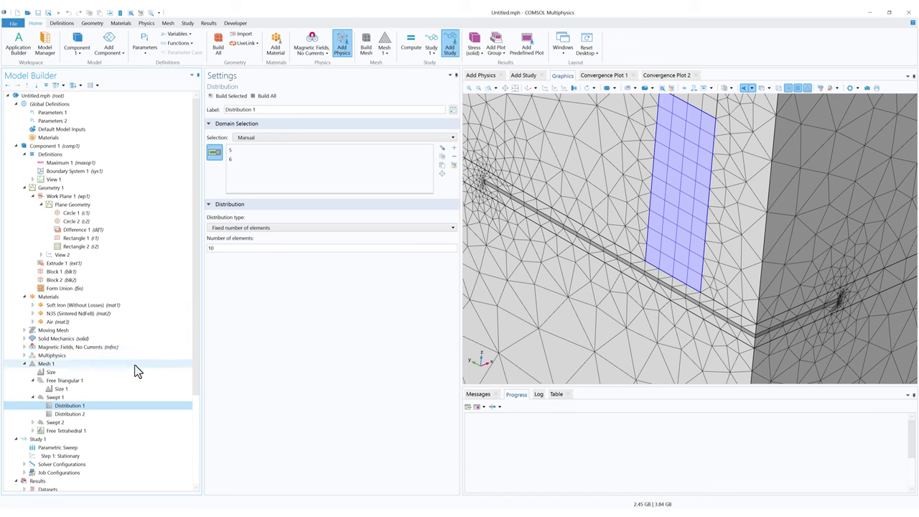
# Review the domain selections of the Free Tetrahedral 1 and Swept 2 mesh operations and list their subnodes.
pyautogui.click(32, 430)
pyautogui.click(63, 431)
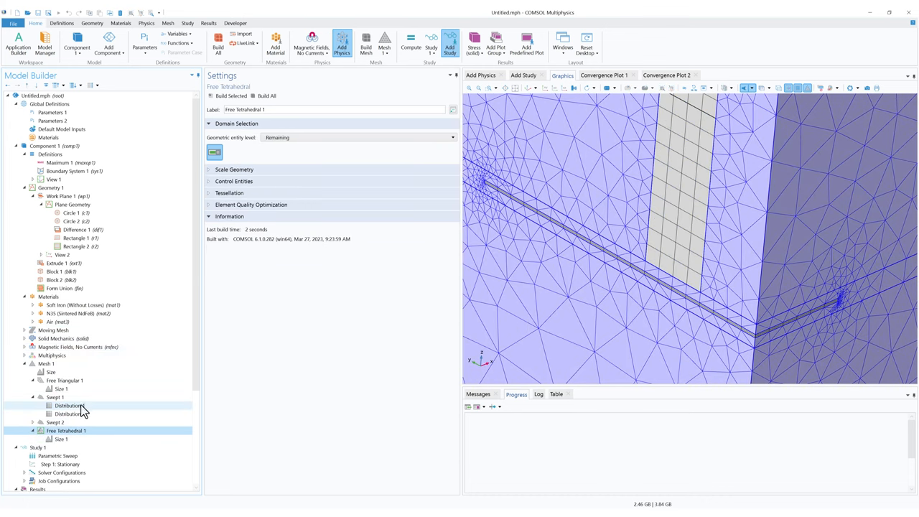
pyautogui.click(37, 423)
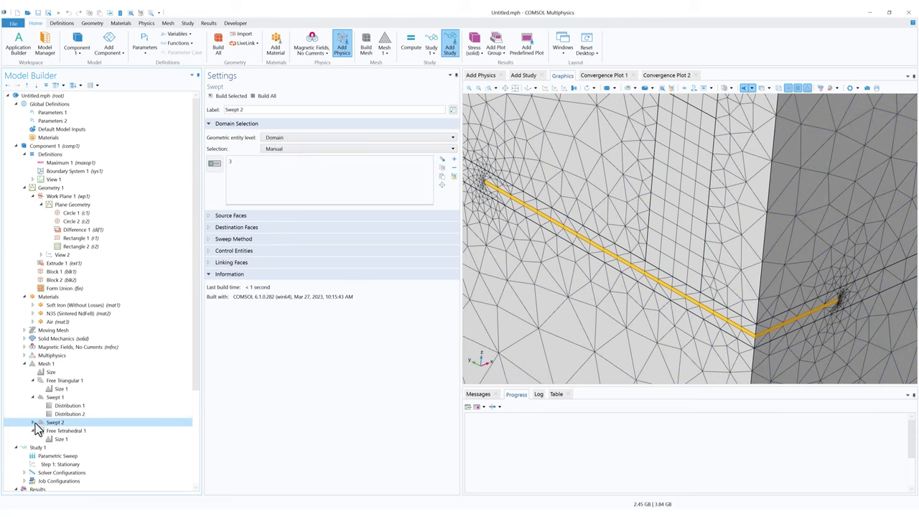
pyautogui.click(32, 422)
pyautogui.click(97, 429)
# Check the maximum element size in the Size 1 node of Free Triangular 1.
pyautogui.click(74, 380)
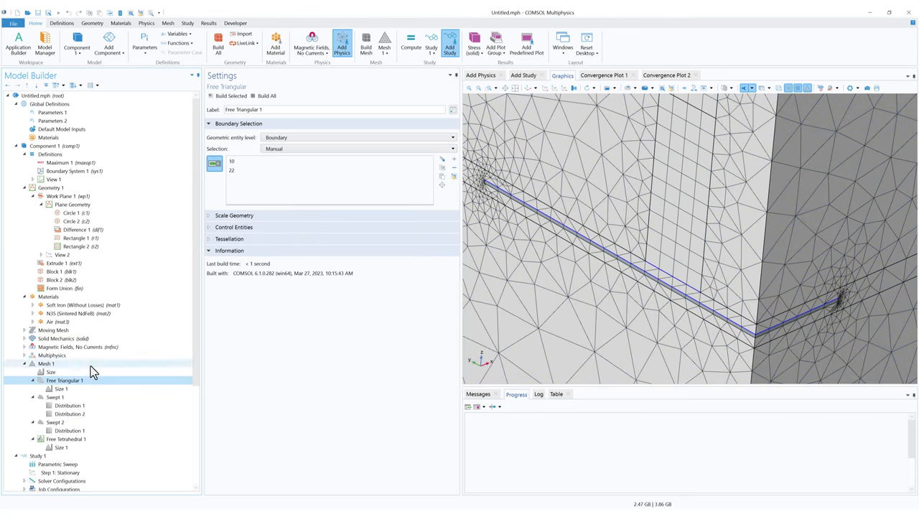
pyautogui.click(72, 389)
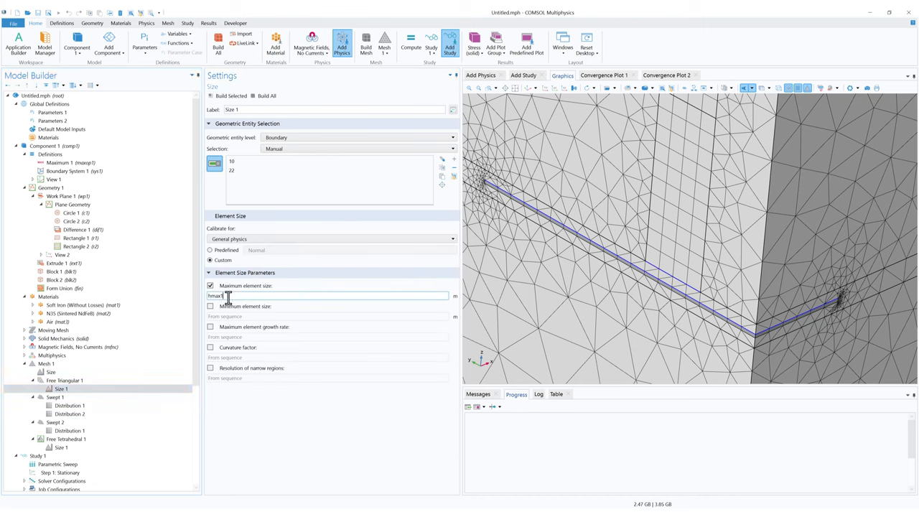
pyautogui.doubleClick(276, 297)
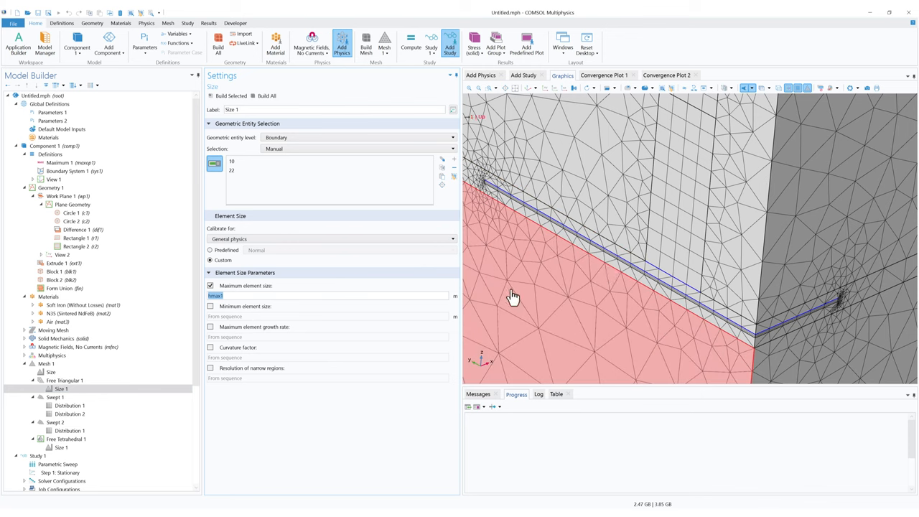
# Review the Parametric Sweep and Step 1: Stationary settings of Study 1.
pyautogui.click(25, 364)
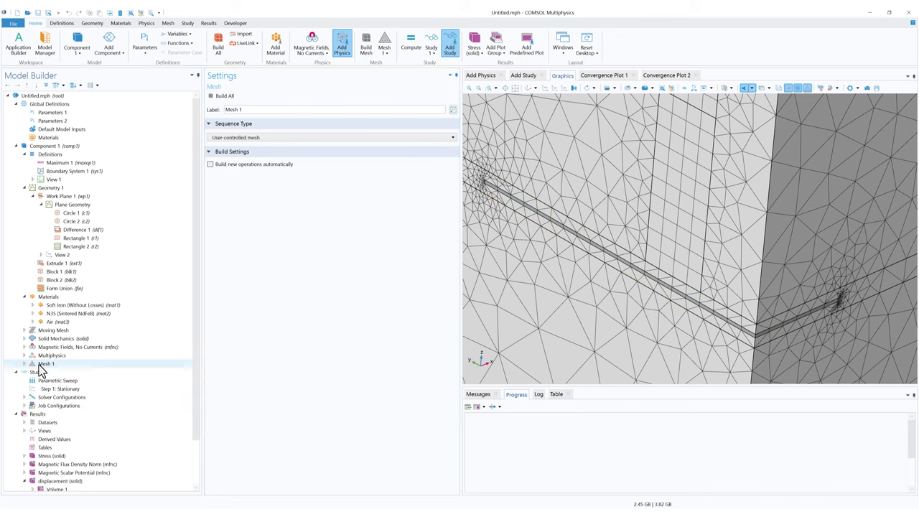
pyautogui.click(54, 380)
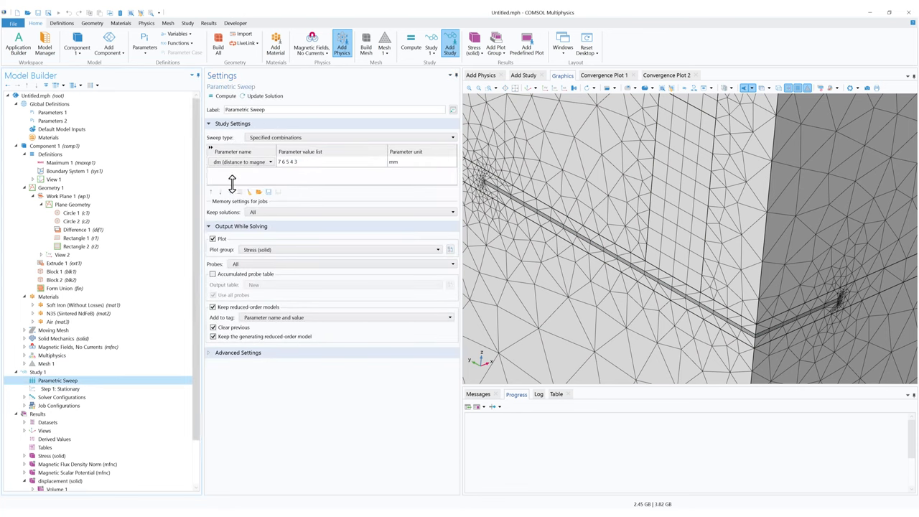
pyautogui.click(123, 388)
# Review the Mirror 3D yz plane dataset settings against the quarter geometry.
pyautogui.moveTo(195, 437); pyautogui.dragTo(195, 478)
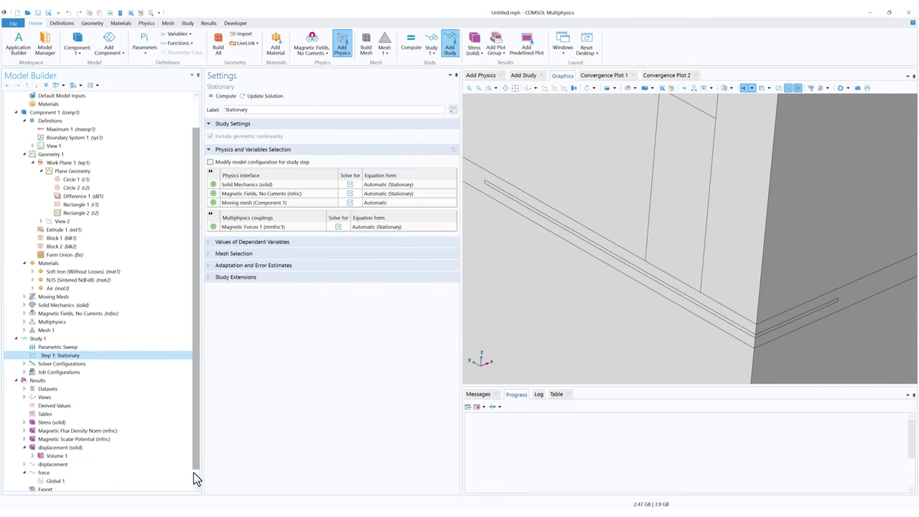
pyautogui.click(23, 380)
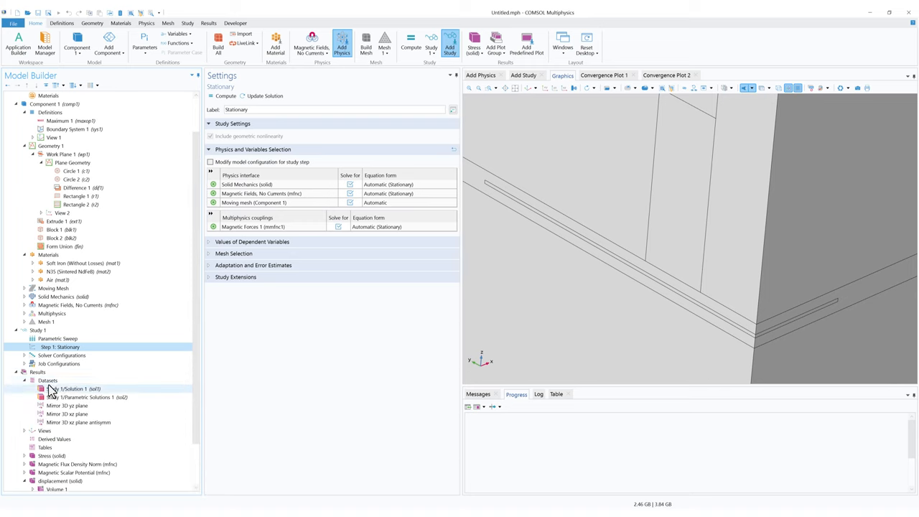
pyautogui.click(81, 408)
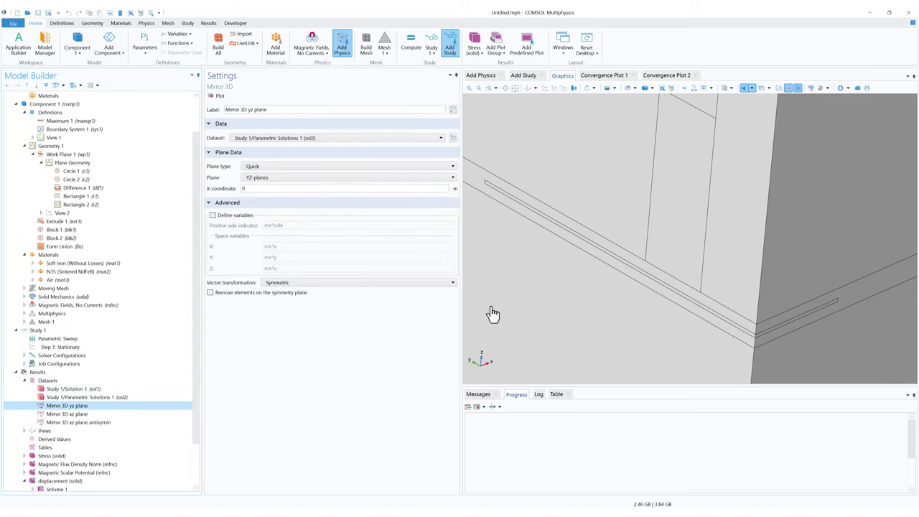
pyautogui.moveTo(543, 217); pyautogui.dragTo(570, 315, button='middle')
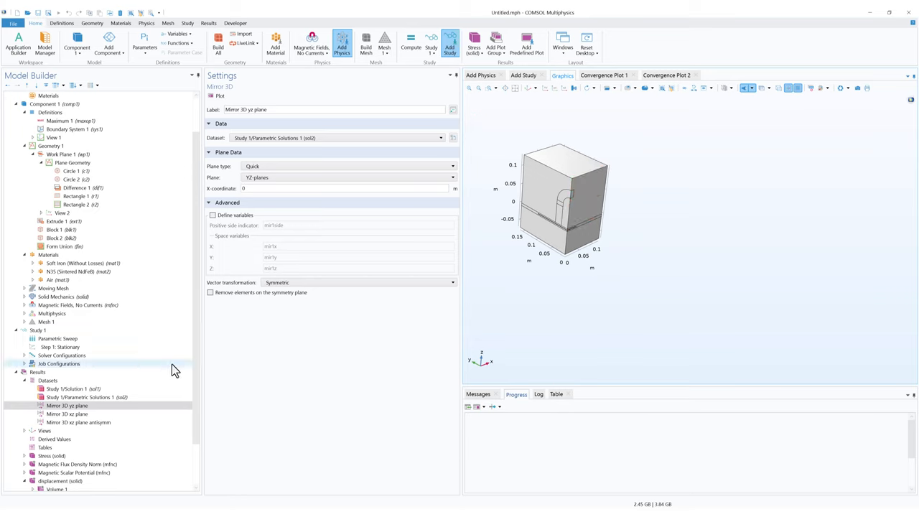
# Check the boundary selection and symmetry type of Symmetry Plane 2 in Magnetic Fields, No Currents, and look over the model tree.
pyautogui.click(24, 305)
pyautogui.click(69, 364)
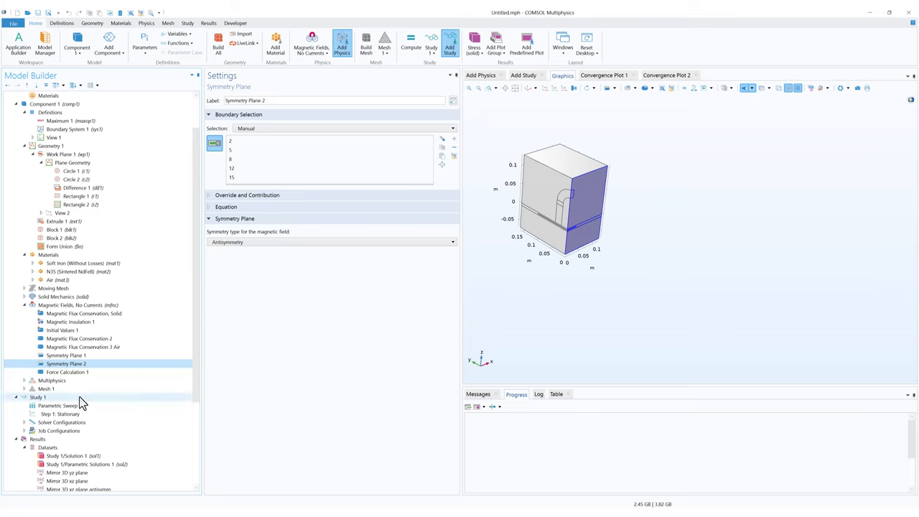
pyautogui.moveTo(198, 395); pyautogui.dragTo(197, 462)
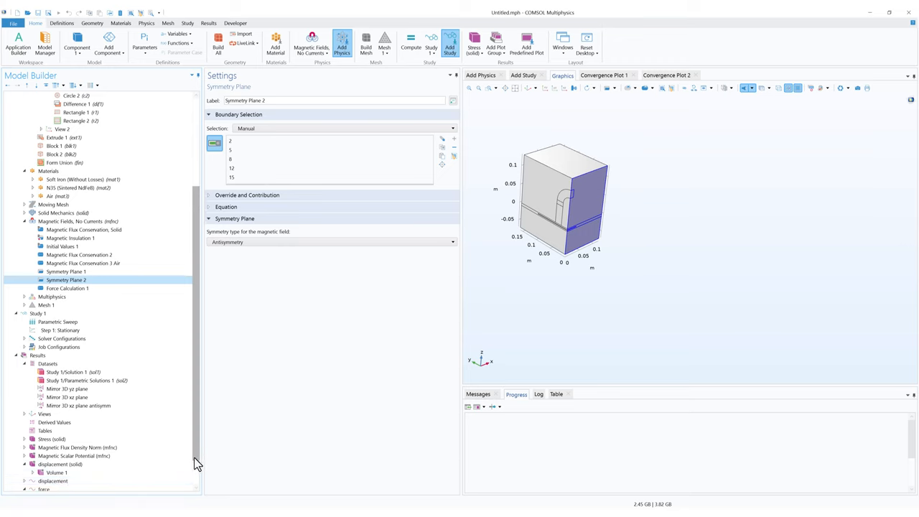
pyautogui.scroll(-2, 193, 459)
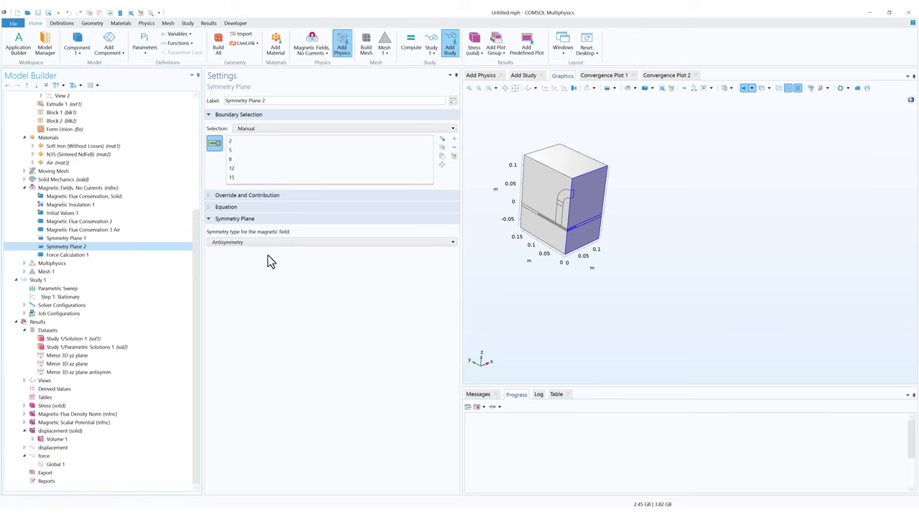
pyautogui.moveTo(199, 277); pyautogui.dragTo(190, 146)
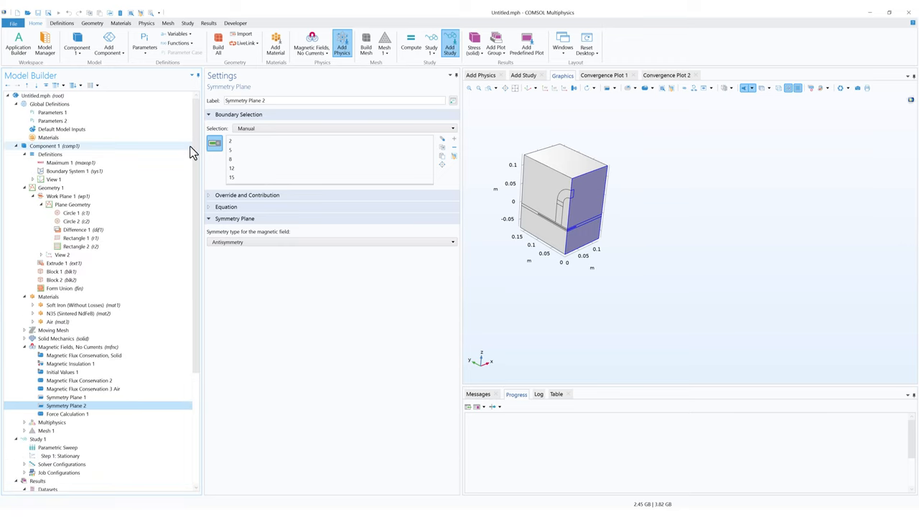